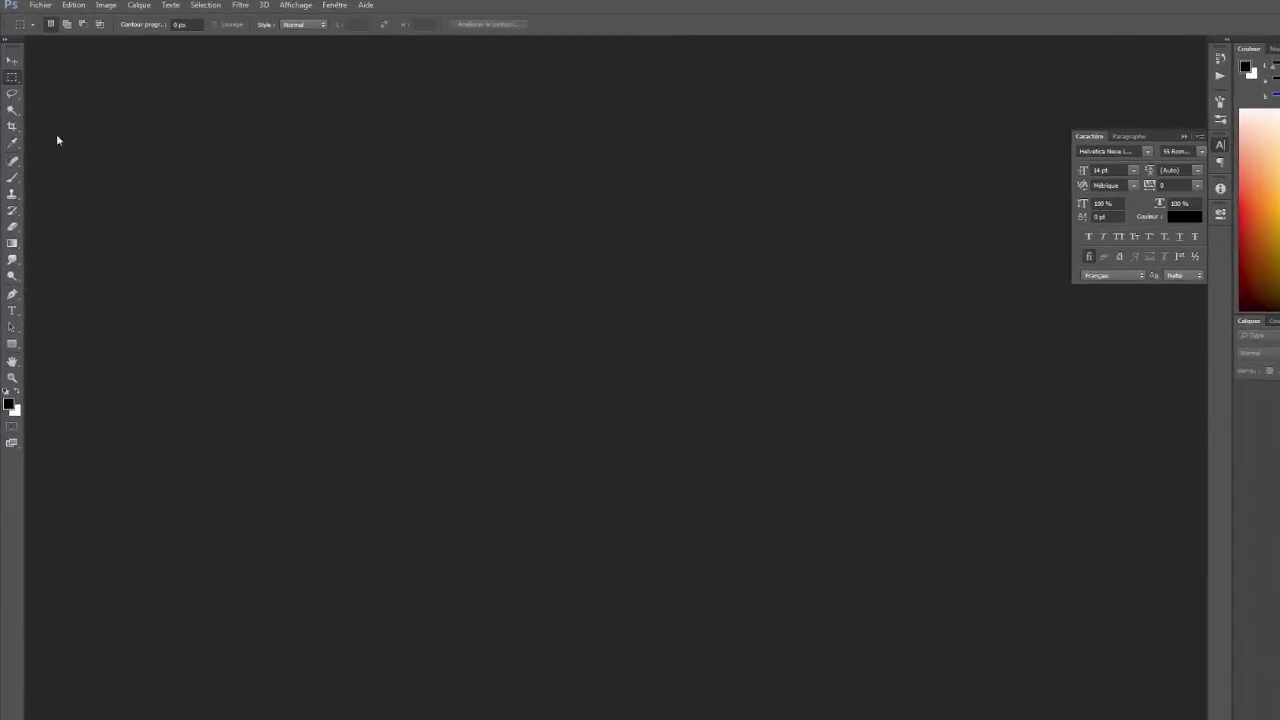
Start the script that loads files into a stack and browse to the folder F:\TMP\akuma\2
{"action": "left_click", "coordinate": [40, 5]}
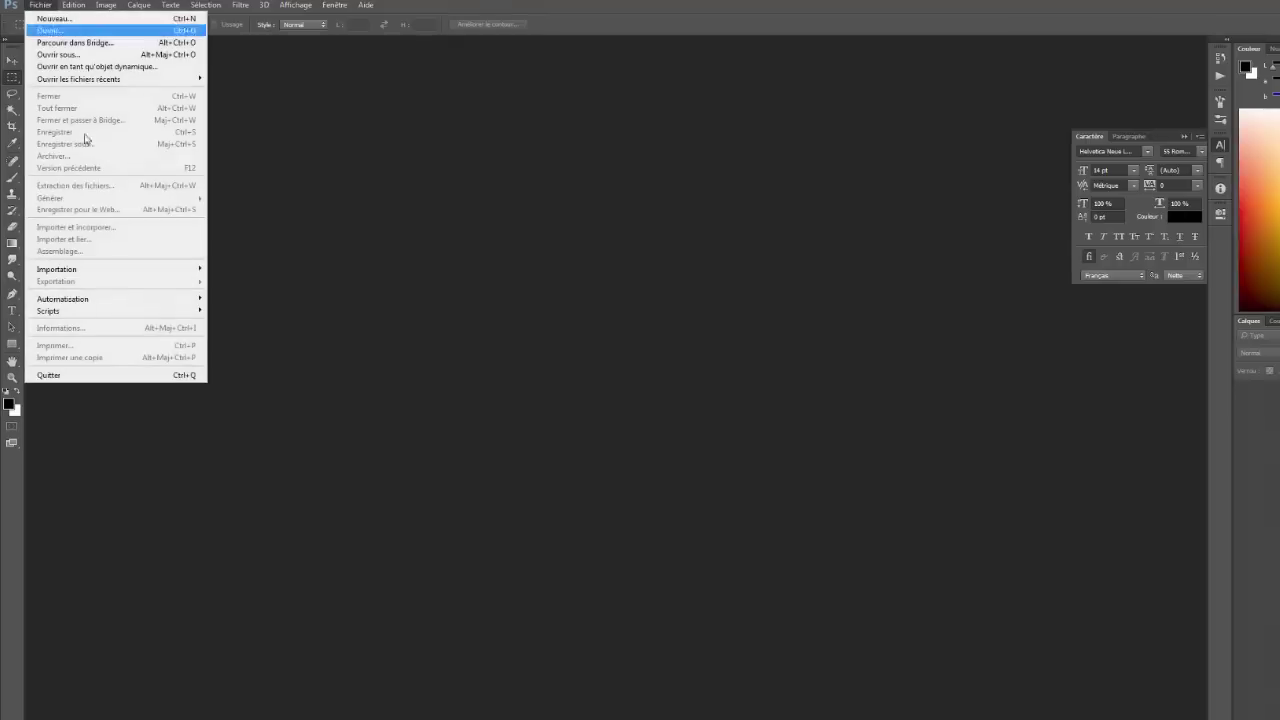
{"action": "mouse_move", "coordinate": [122, 298]}
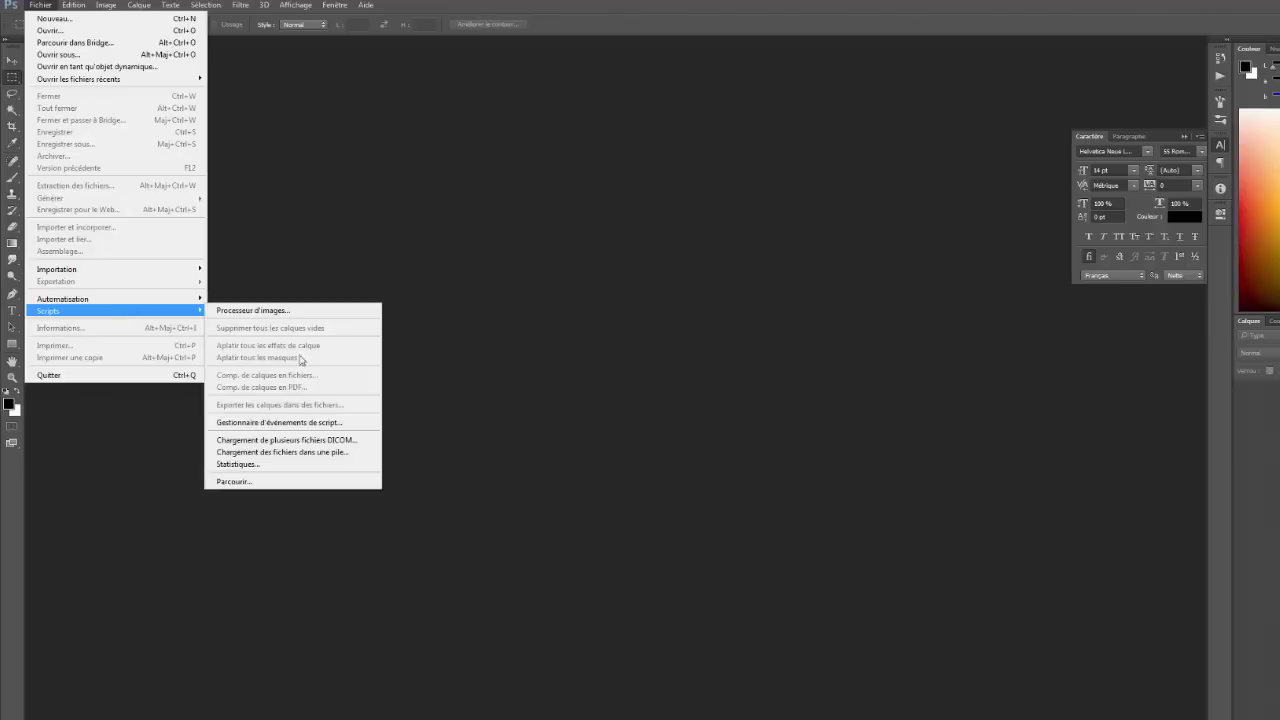
{"action": "left_click", "coordinate": [311, 452]}
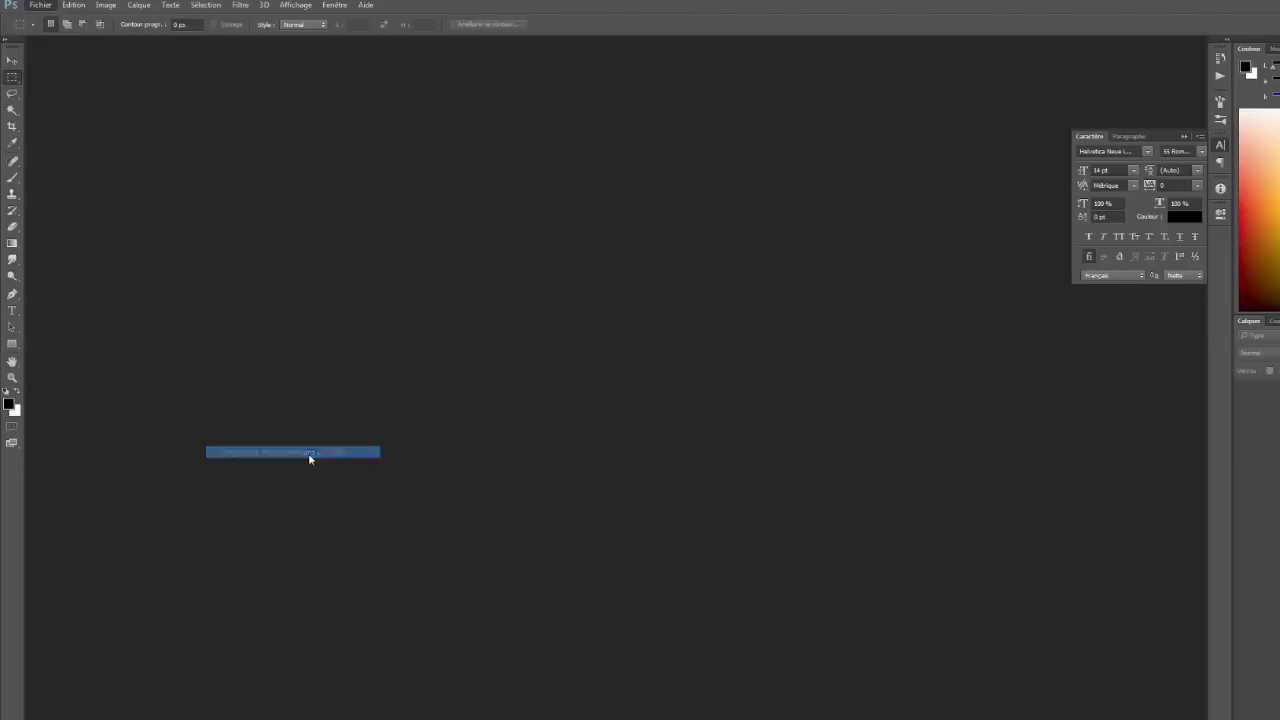
{"action": "left_click", "coordinate": [865, 418]}
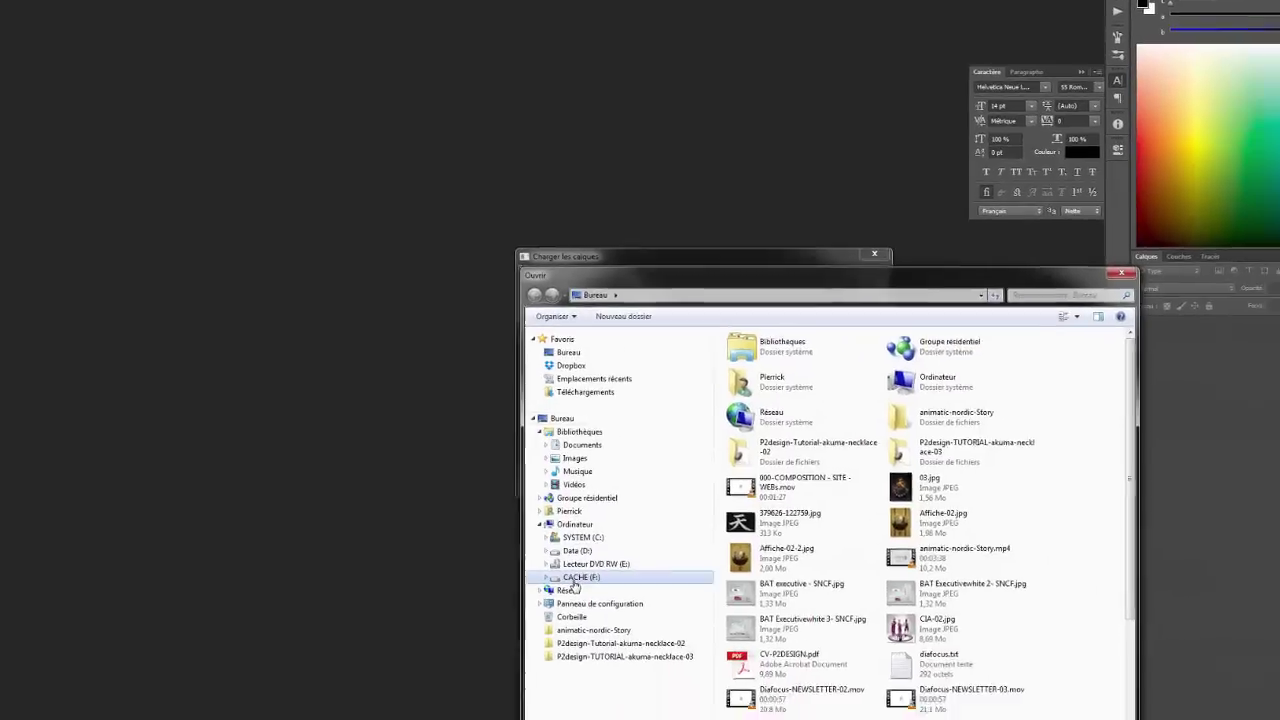
{"action": "left_click", "coordinate": [684, 641]}
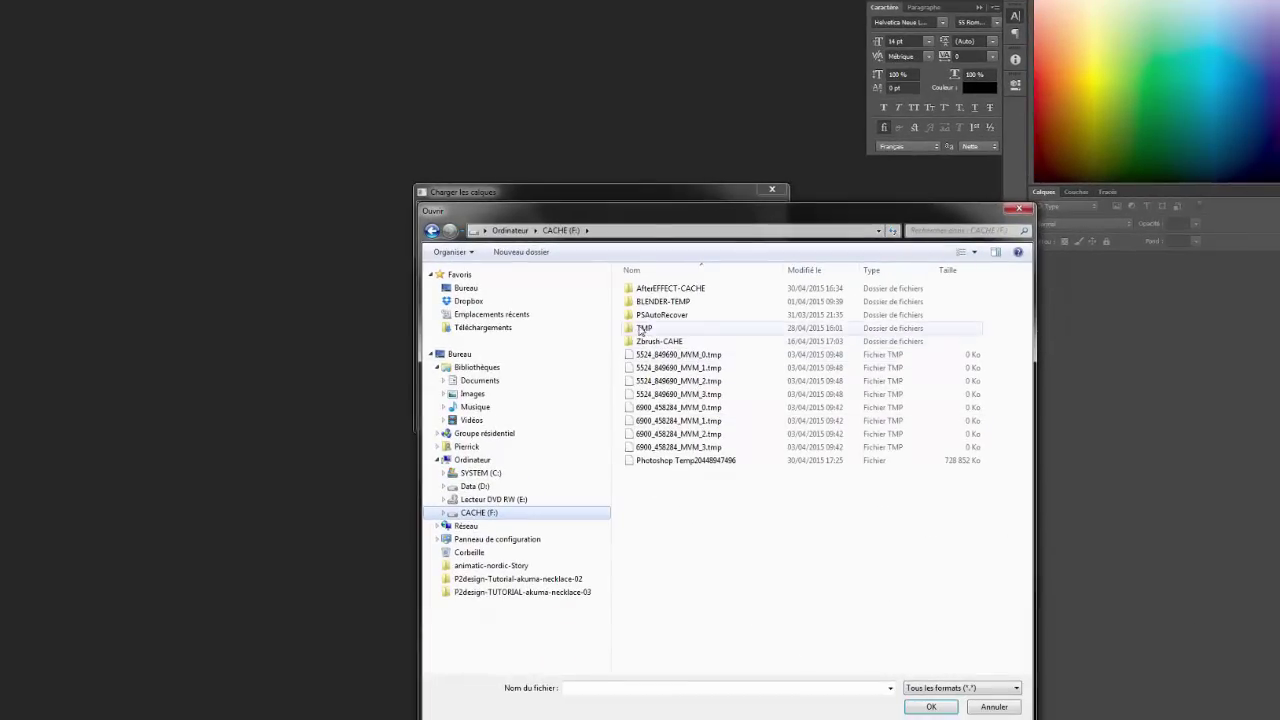
{"action": "double_click", "coordinate": [641, 331]}
{"action": "double_click", "coordinate": [642, 289]}
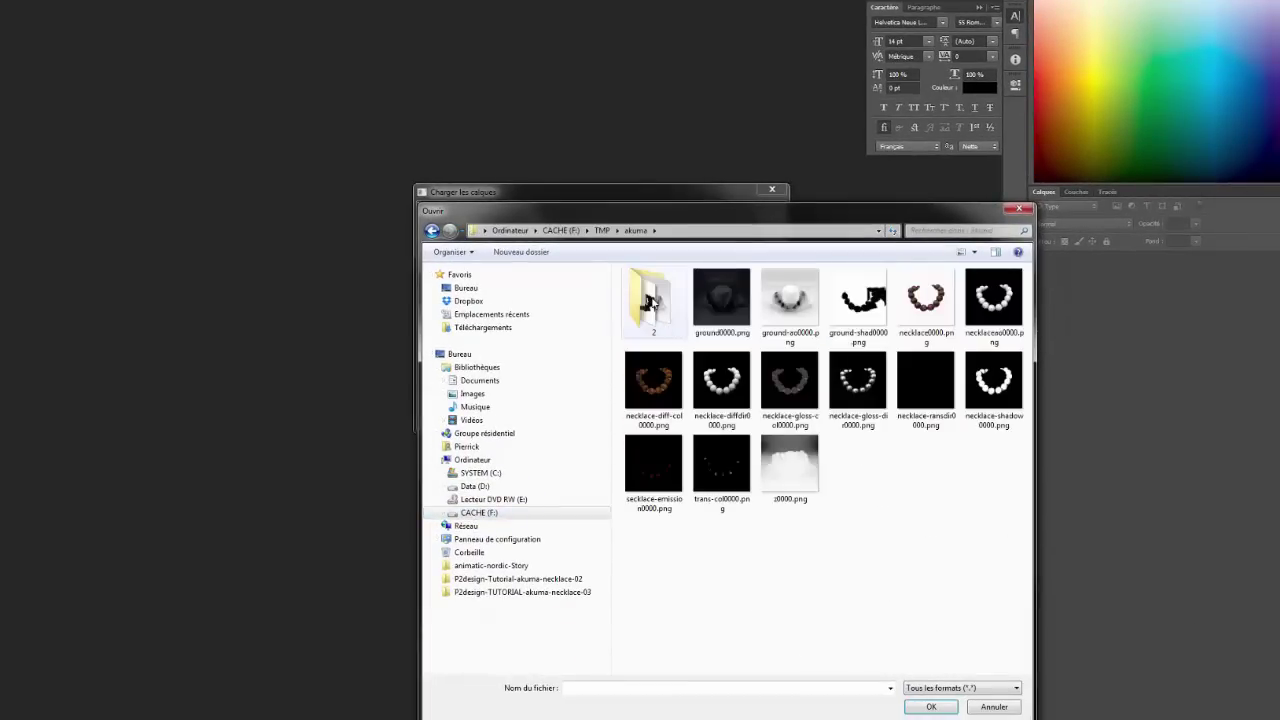
{"action": "double_click", "coordinate": [648, 302]}
Load all the render passes from ground0000.png to z0000.png as layers of one document
{"action": "left_click", "coordinate": [684, 336]}
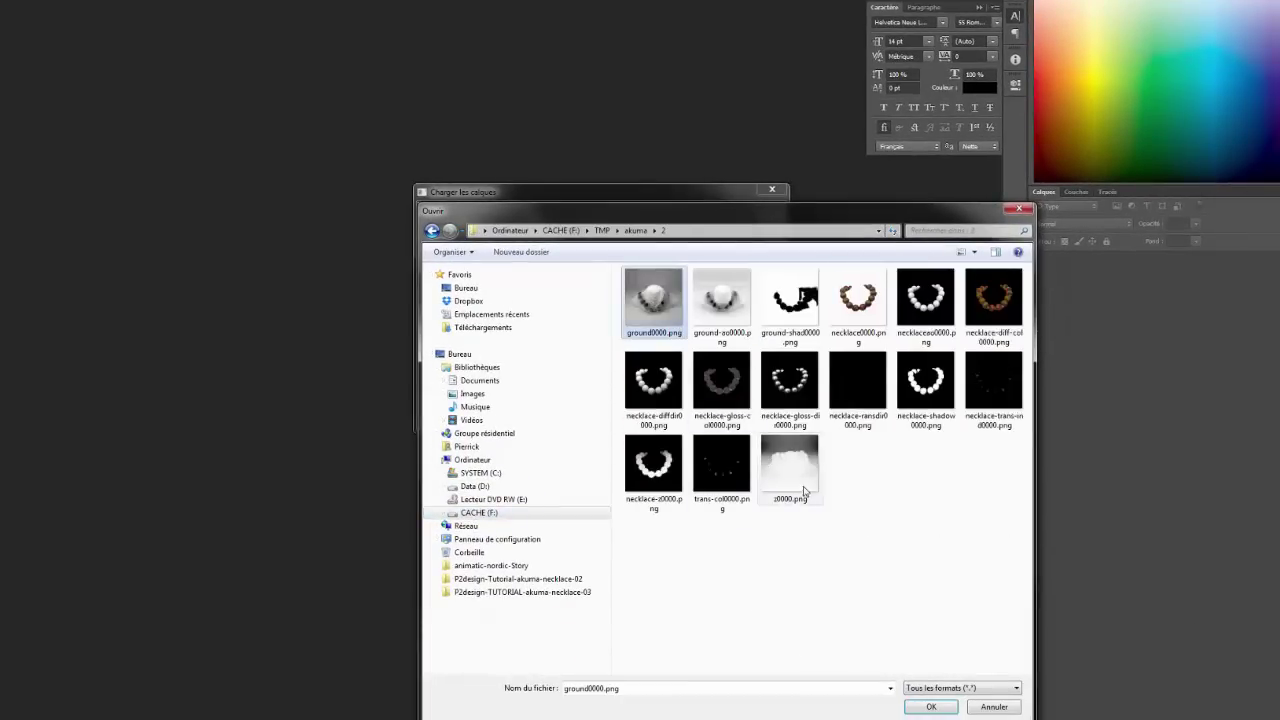
{"action": "left_click", "coordinate": [805, 490], "text": "shift"}
{"action": "left_click", "coordinate": [933, 708]}
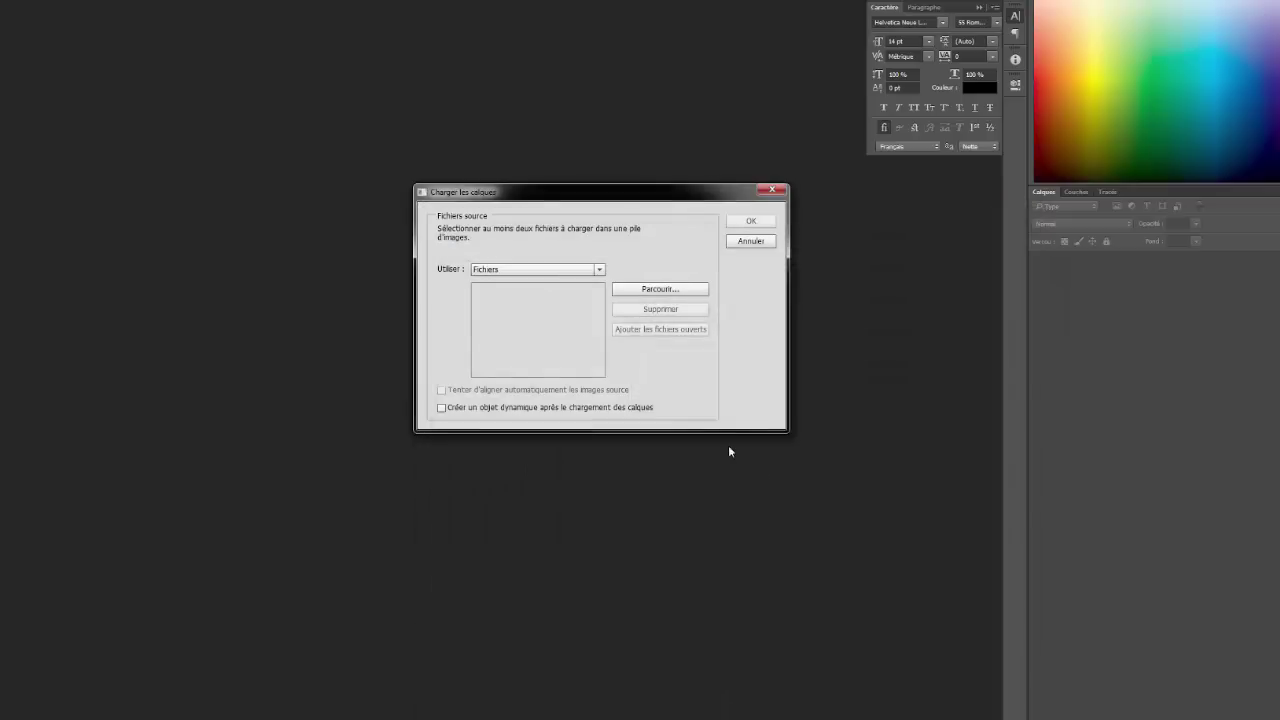
{"action": "left_click_drag", "start_coordinate": [601, 194], "coordinate": [517, 188]}
{"action": "left_click", "coordinate": [668, 216]}
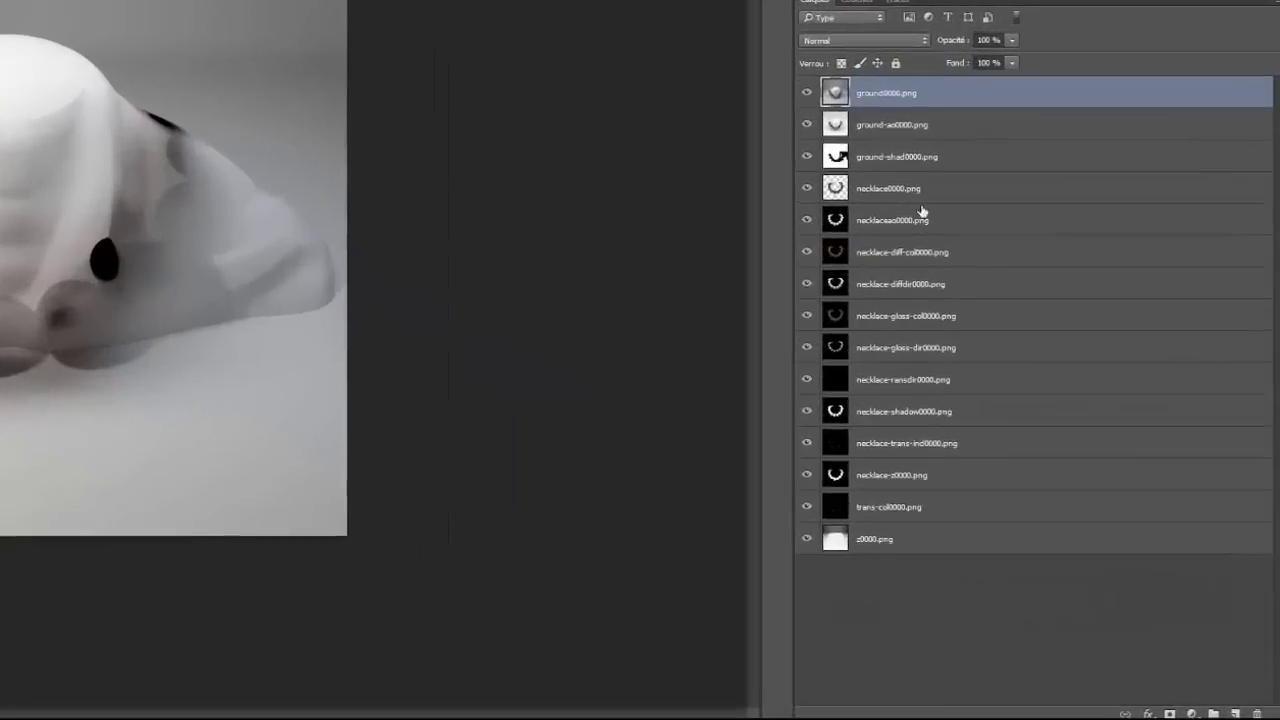
Group the layers from necklace0000.png through trans-col0000.png
{"action": "left_click", "coordinate": [1045, 384]}
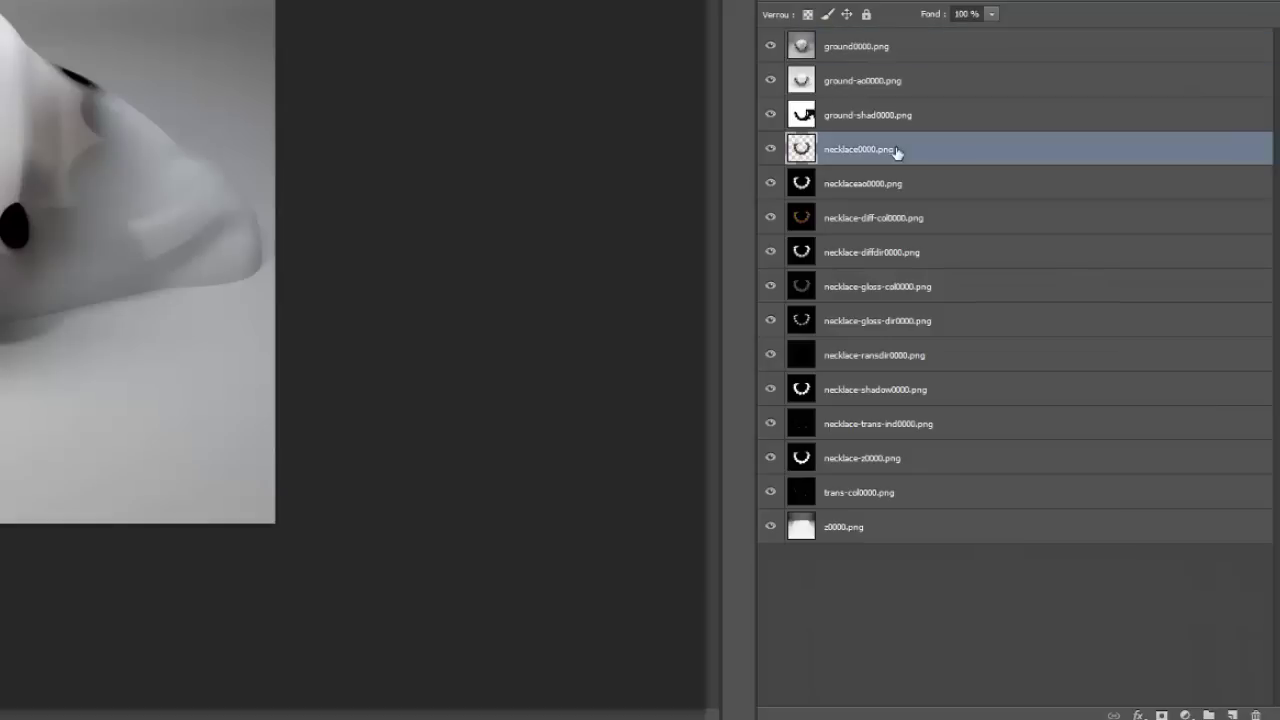
{"action": "left_click", "coordinate": [857, 501], "text": "shift"}
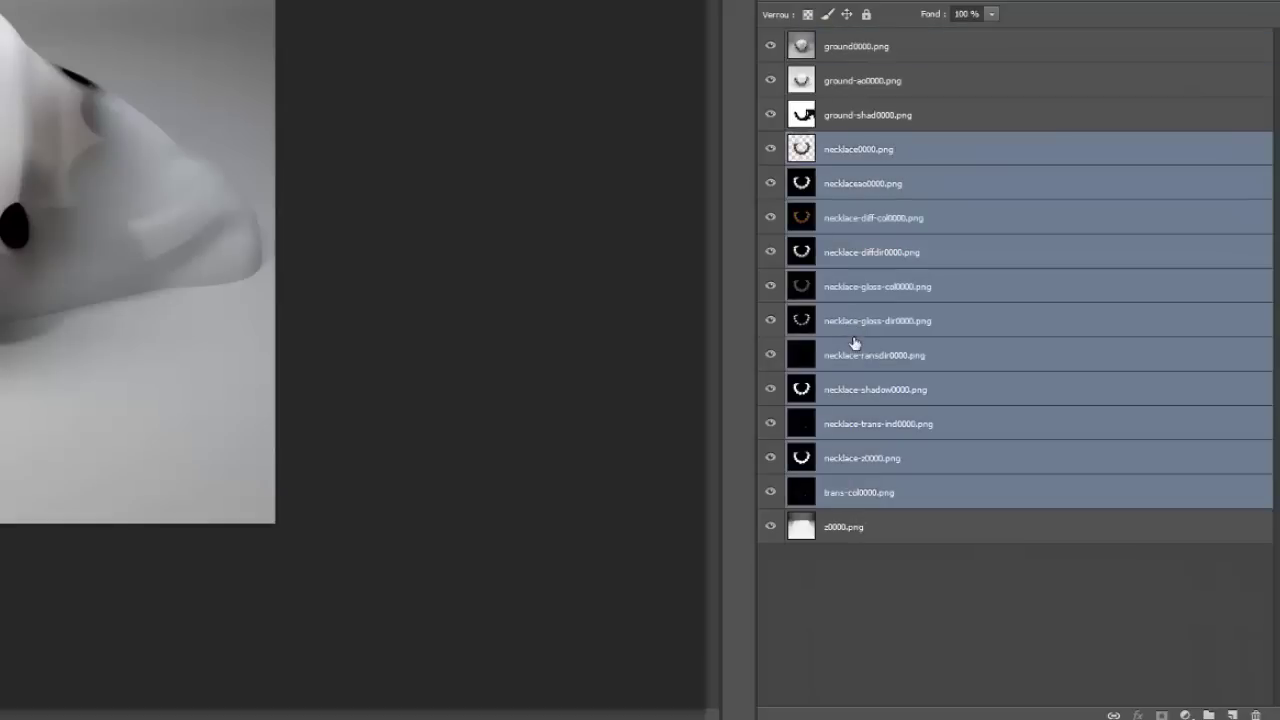
{"action": "key", "text": "ctrl+g"}
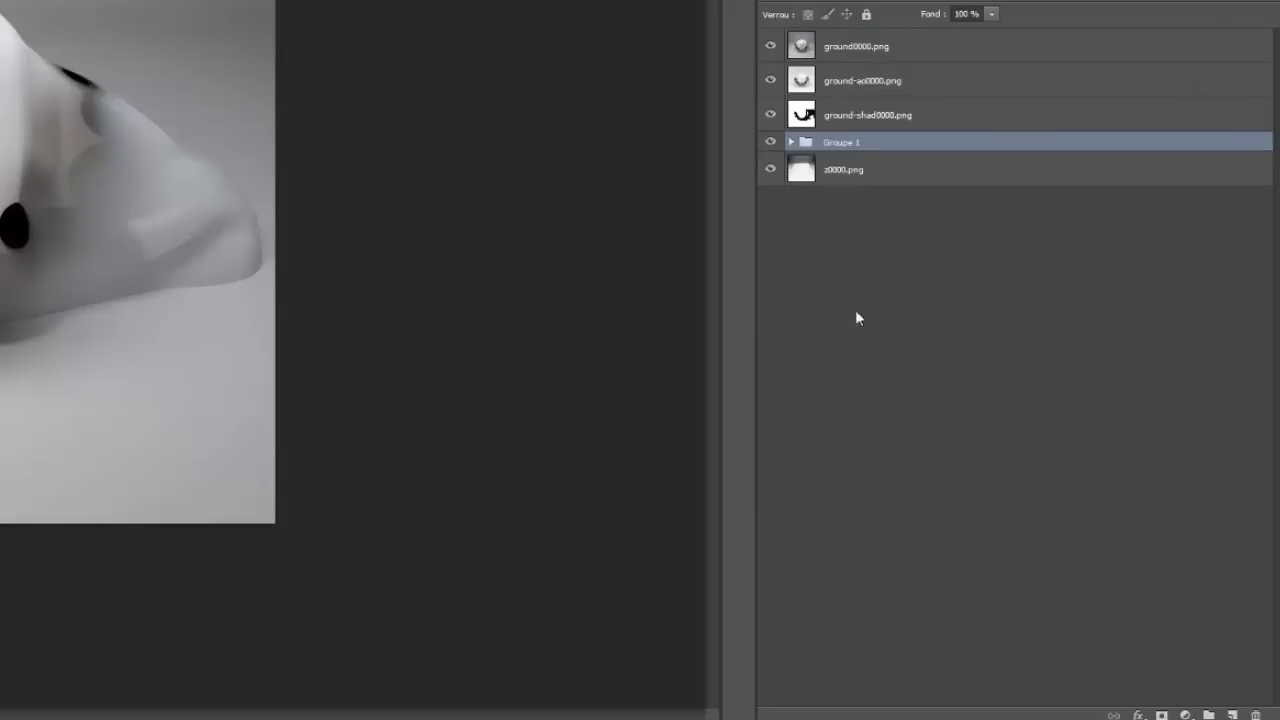
Place the three ground layers below the layer group and hide the z0000.png layer
{"action": "left_click", "coordinate": [864, 122]}
{"action": "left_click", "coordinate": [867, 52], "text": "shift"}
{"action": "left_click_drag", "start_coordinate": [863, 54], "coordinate": [771, 145]}
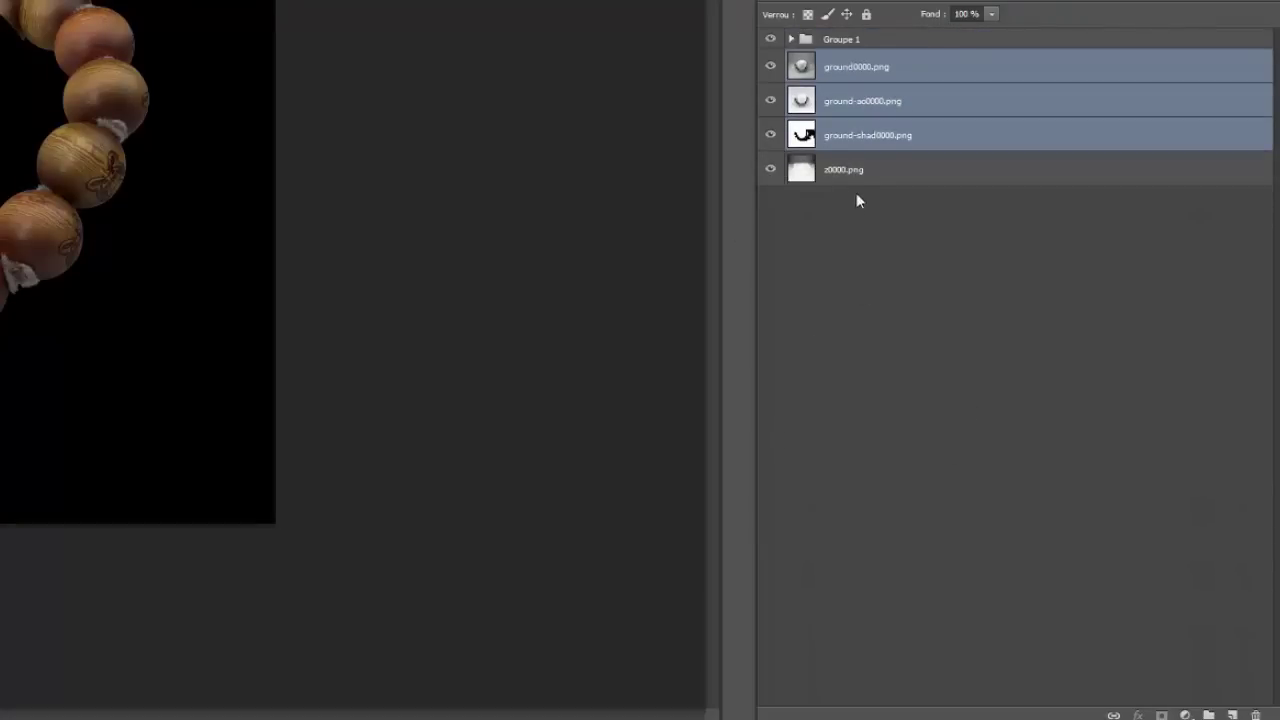
{"action": "left_click", "coordinate": [812, 180]}
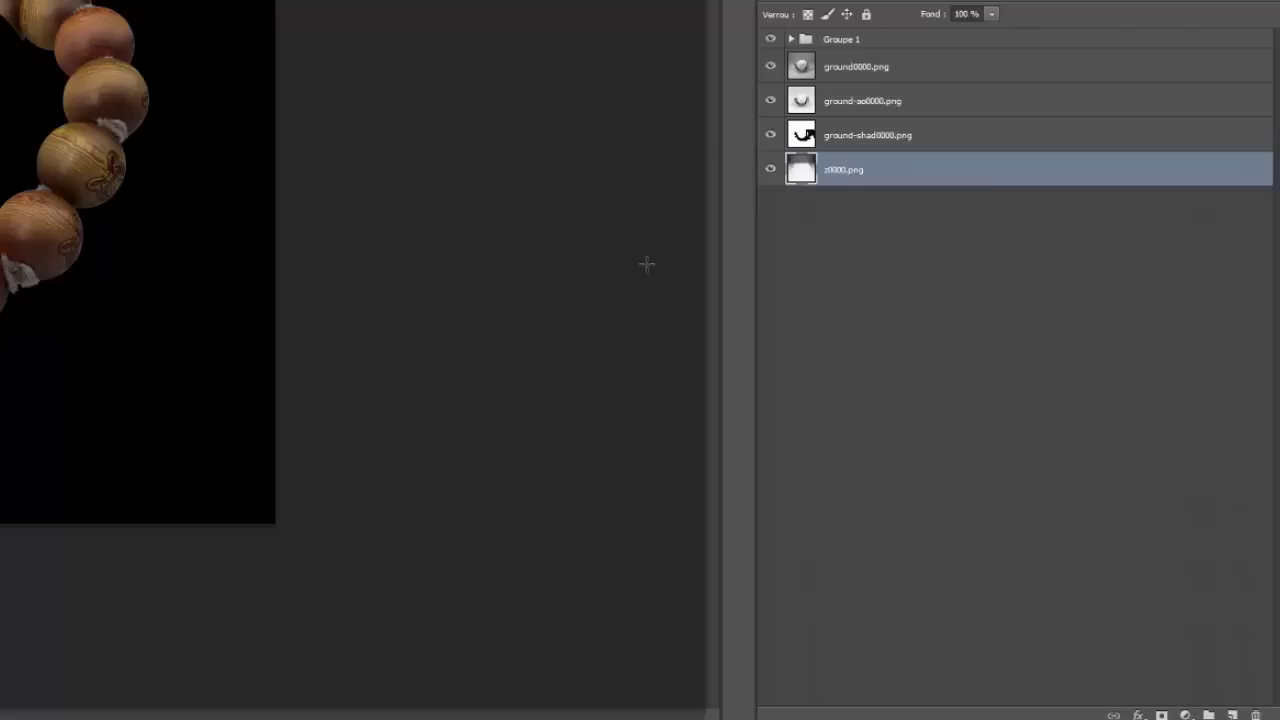
{"action": "left_click", "coordinate": [772, 167]}
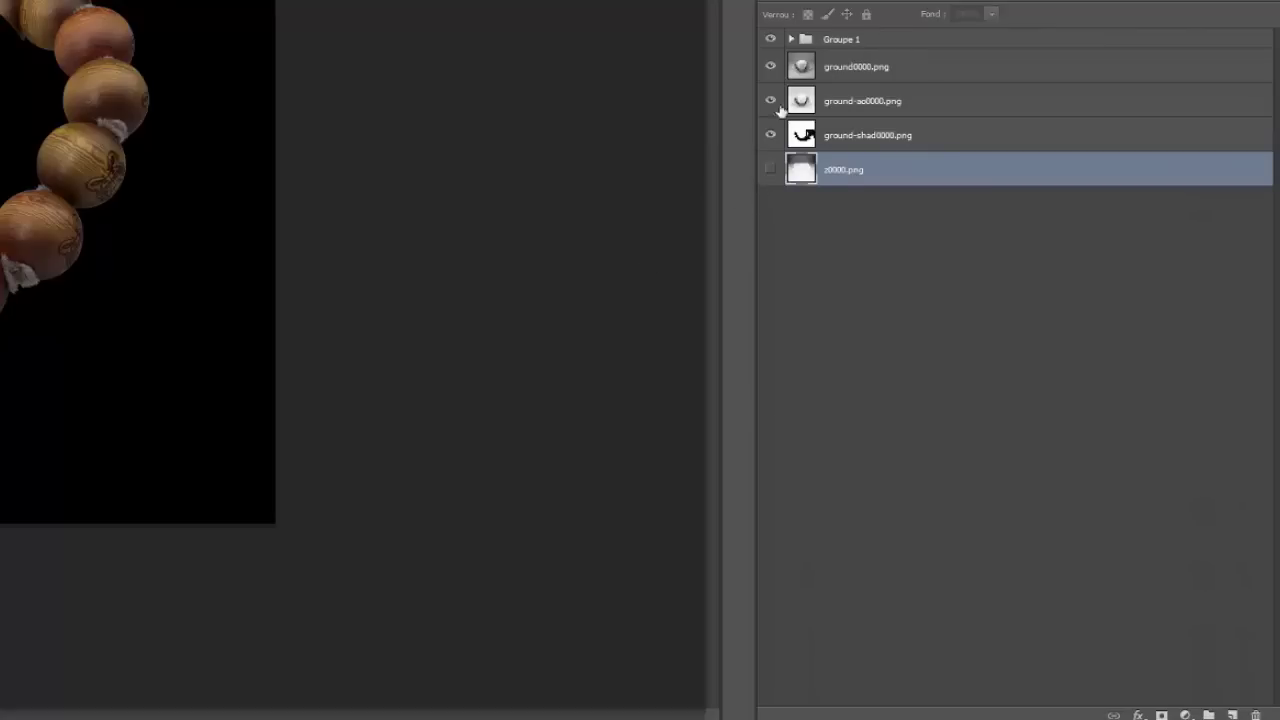
Expand the layer group and rename it necklace
{"action": "left_click", "coordinate": [791, 39]}
{"action": "double_click", "coordinate": [840, 39]}
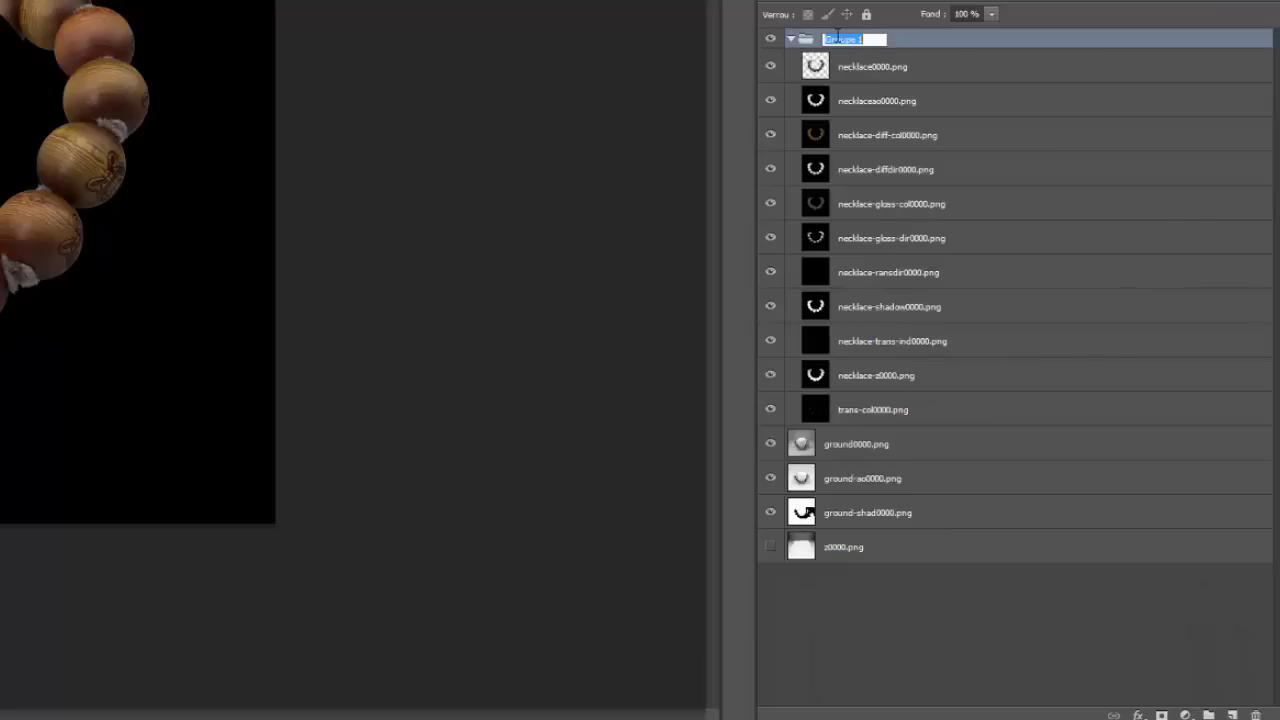
{"action": "type", "text": "necklace"}
{"action": "key", "text": "Return"}
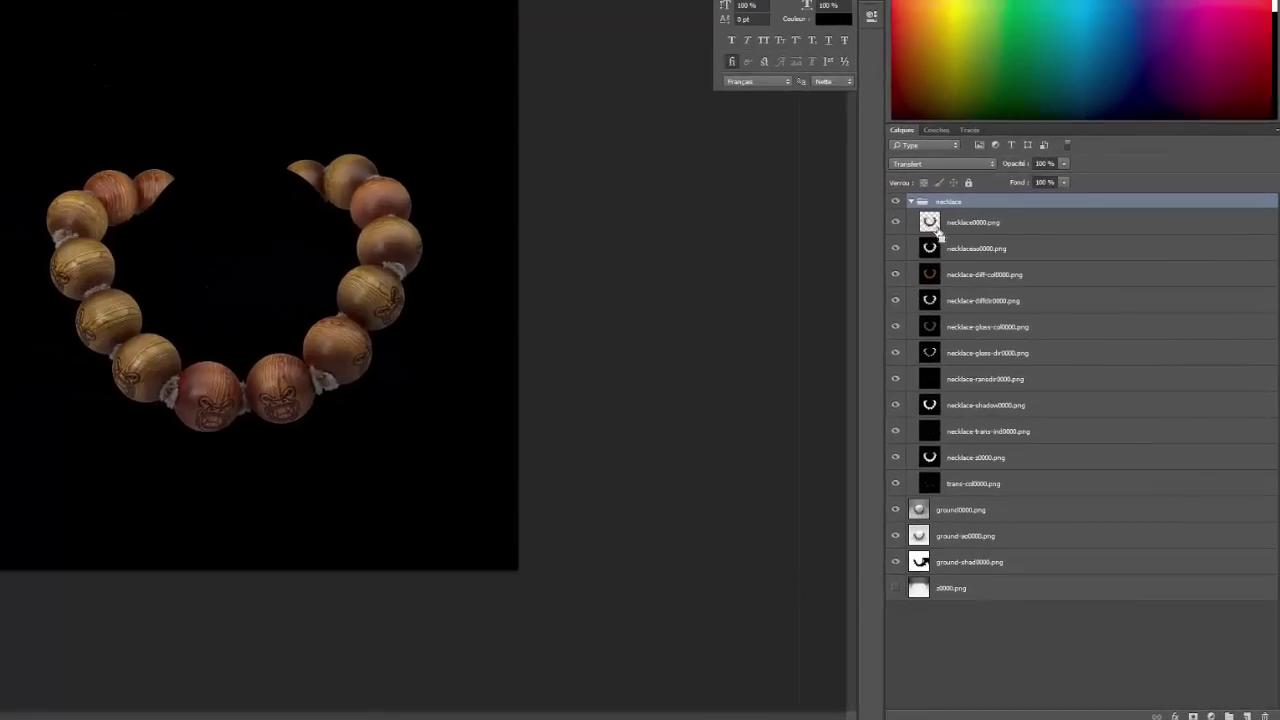
Mask the necklace group with a selection loaded from the outline of the necklace0000.png layer
{"action": "left_click", "coordinate": [922, 228], "text": "ctrl"}
{"action": "left_click", "coordinate": [1193, 716]}
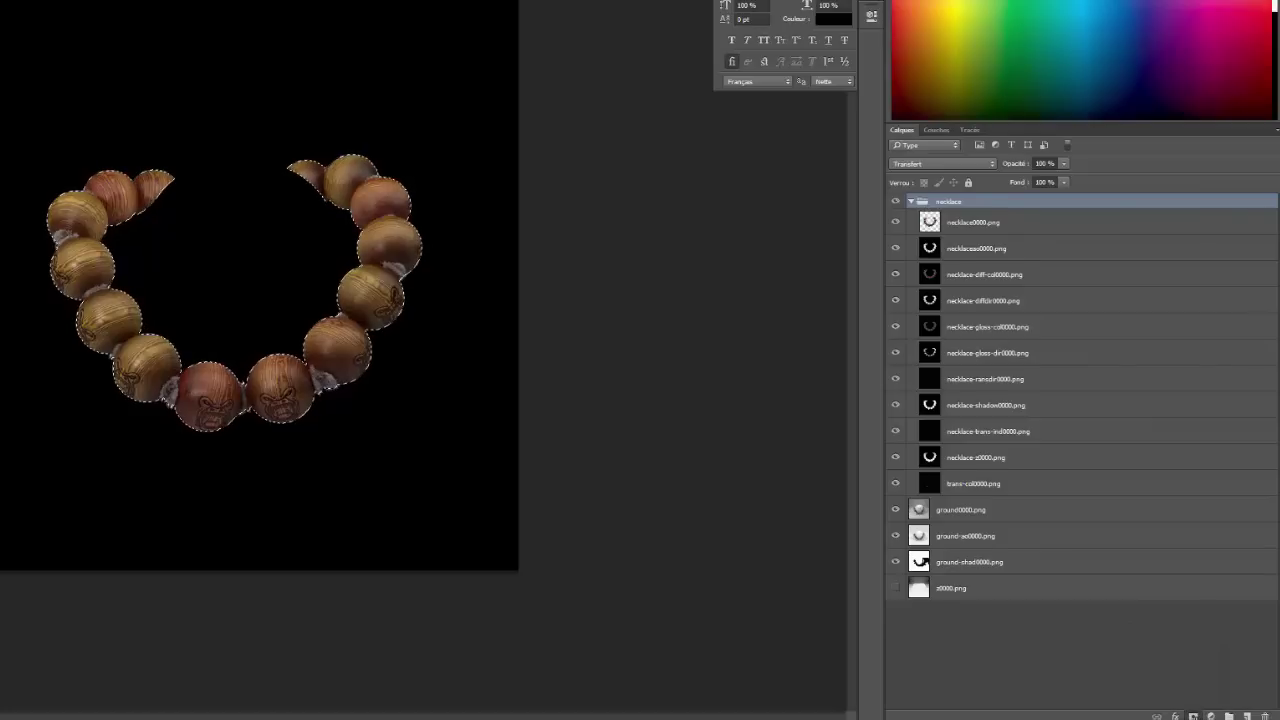
{"action": "key", "text": "ctrl+plus"}
{"action": "key", "text": "ctrl+plus"}
{"action": "key", "text": "ctrl+plus"}
{"action": "key", "text": "ctrl+minus"}
{"action": "key", "text": "ctrl+minus"}
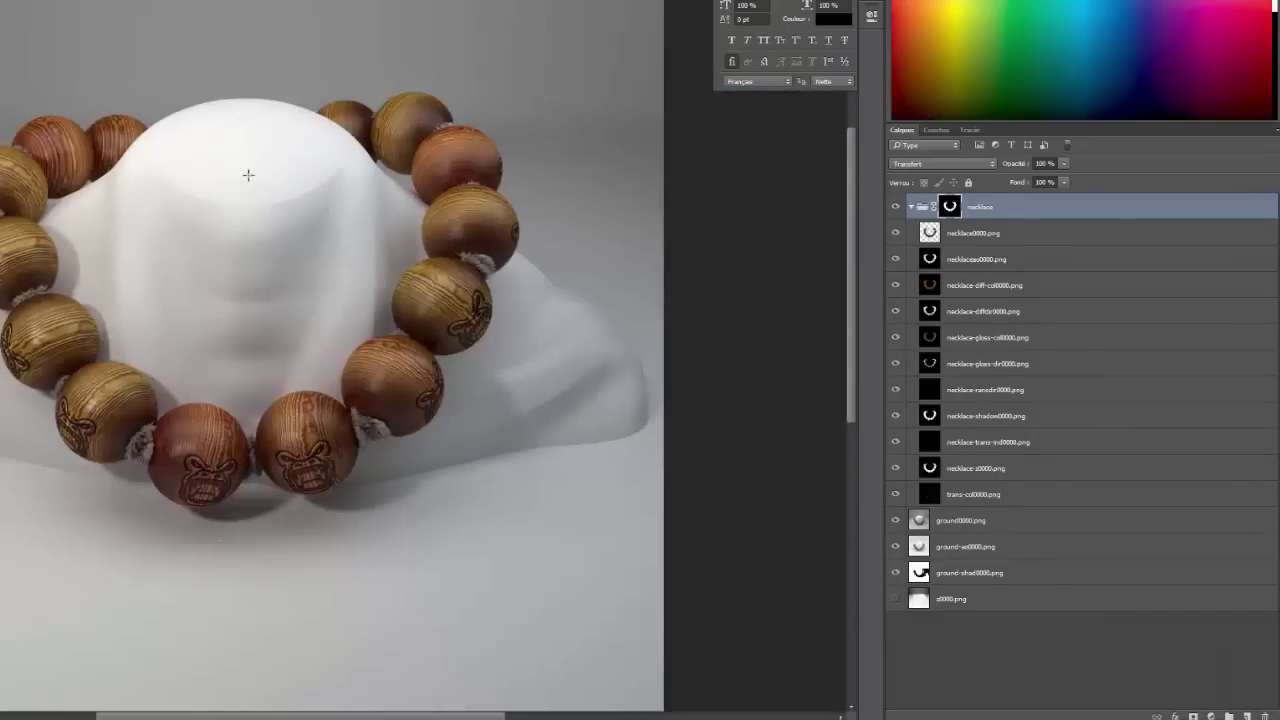
Hide the other necklace passes and stack the visible necklaceao0000.png above necklace0000.png at the bottom of the group
{"action": "left_click_drag", "start_coordinate": [932, 246], "coordinate": [895, 232]}
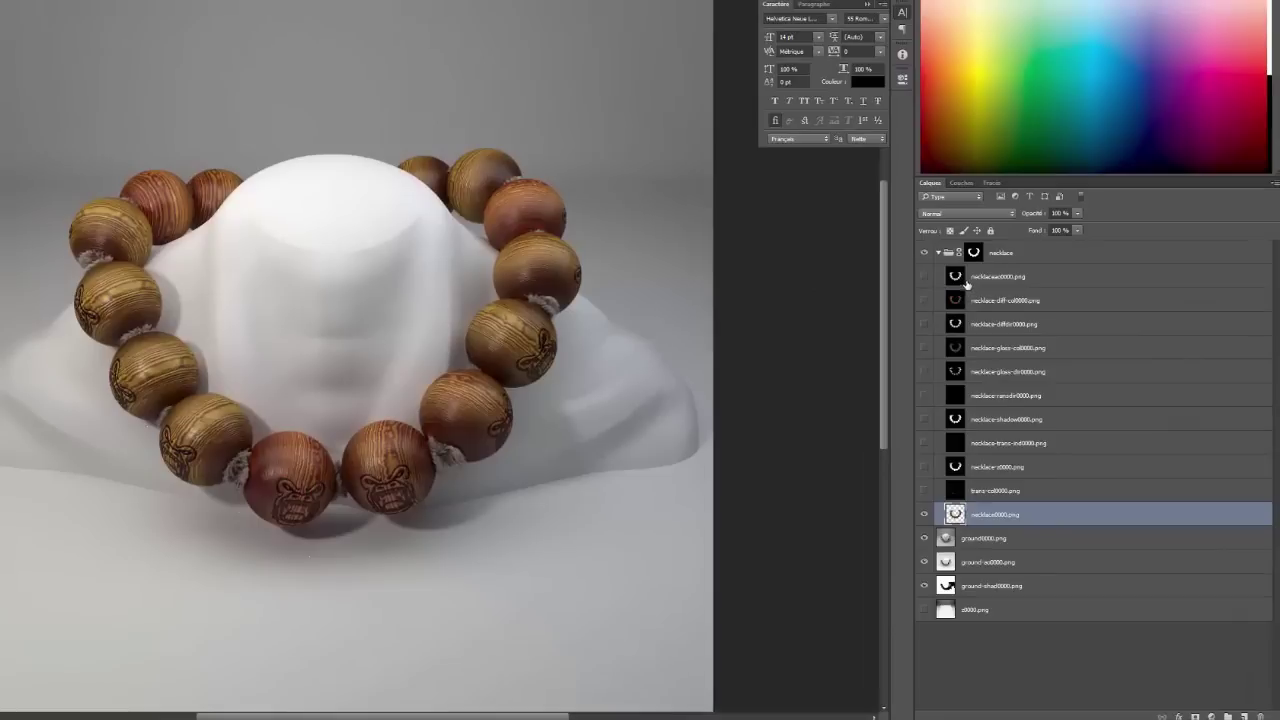
{"action": "left_click", "coordinate": [958, 264]}
{"action": "left_click", "coordinate": [913, 260]}
{"action": "left_click_drag", "start_coordinate": [958, 282], "coordinate": [955, 500]}
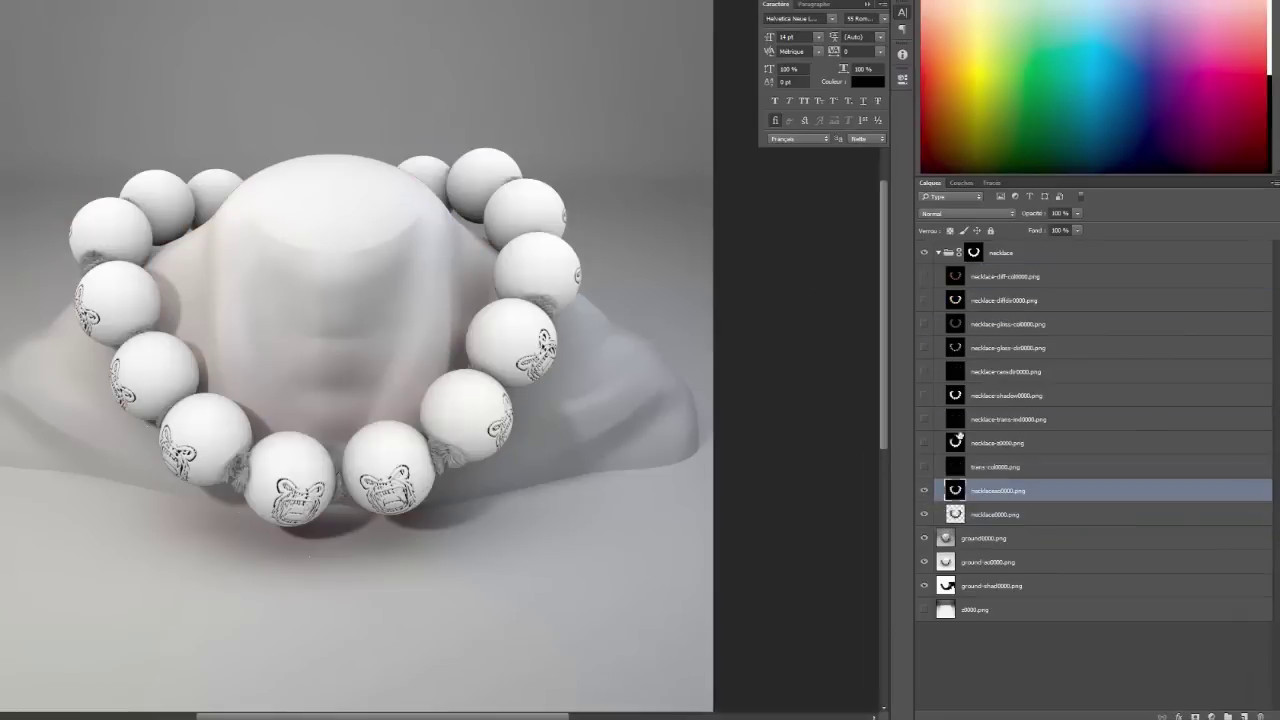
Set the necklaceao0000.png layer to the Incrustation blend mode at 15% opacity
{"action": "left_click", "coordinate": [964, 214]}
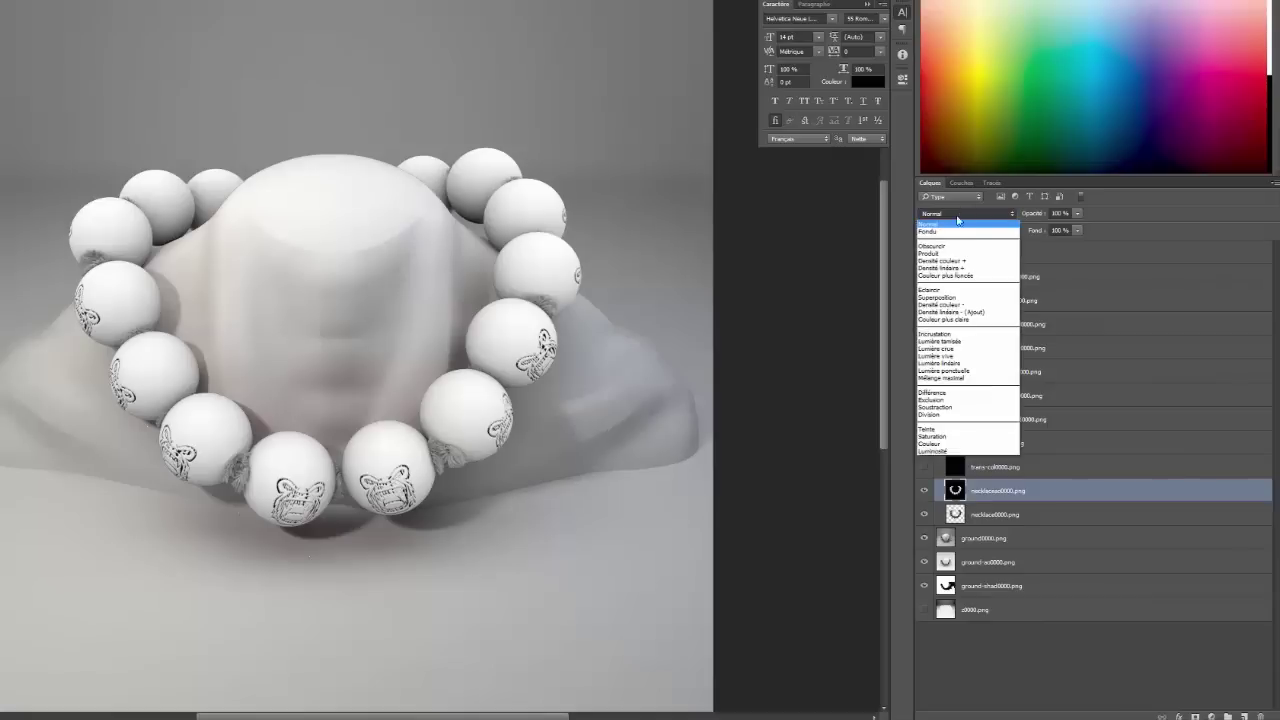
{"action": "left_click", "coordinate": [934, 333]}
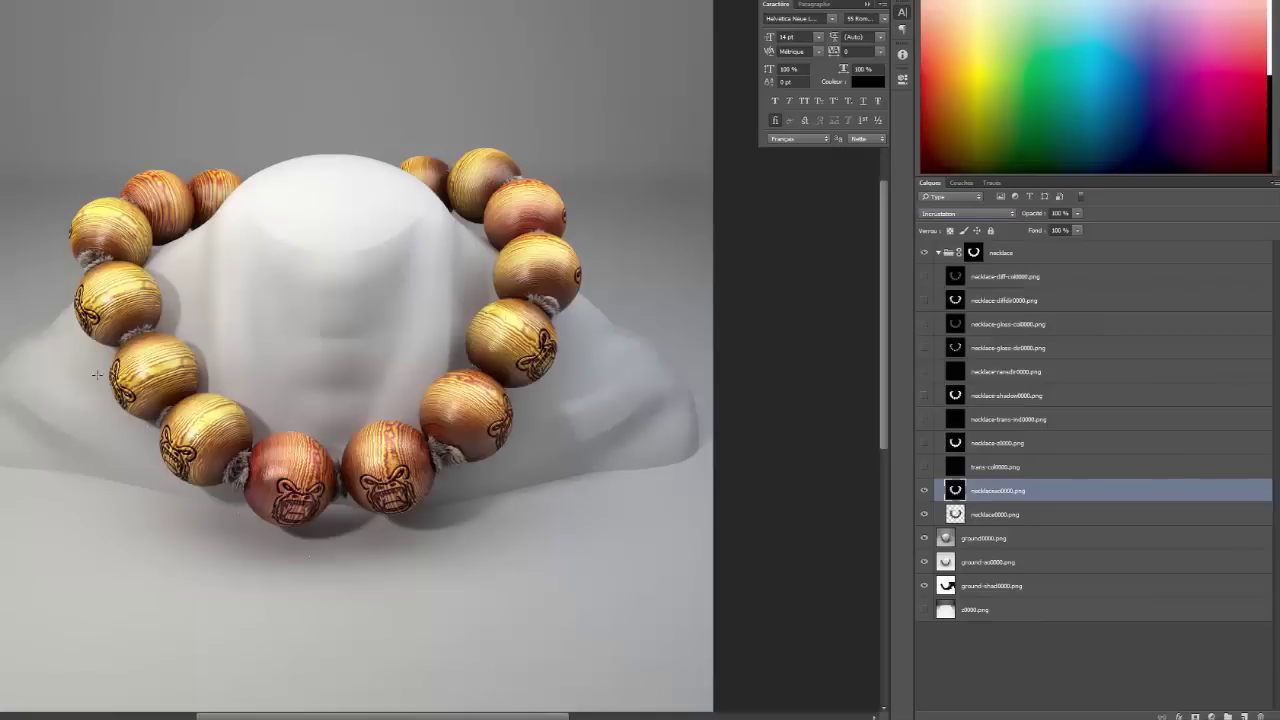
{"action": "left_click", "coordinate": [1032, 214]}
{"action": "type", "text": "15"}
{"action": "key", "text": "Return"}
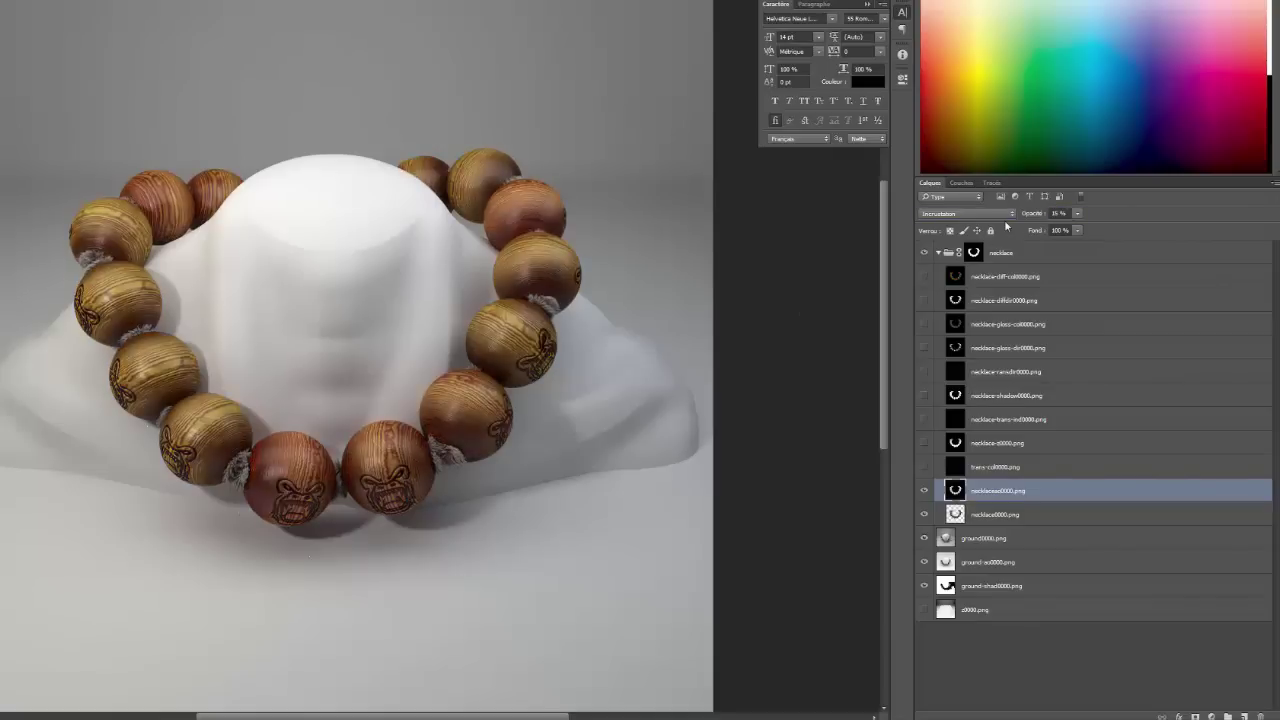
Show the necklace-diffdir0000.png layer and move it directly above necklaceao0000.png
{"action": "left_click", "coordinate": [1010, 305]}
{"action": "left_click", "coordinate": [925, 301]}
{"action": "left_click_drag", "start_coordinate": [960, 310], "coordinate": [960, 479]}
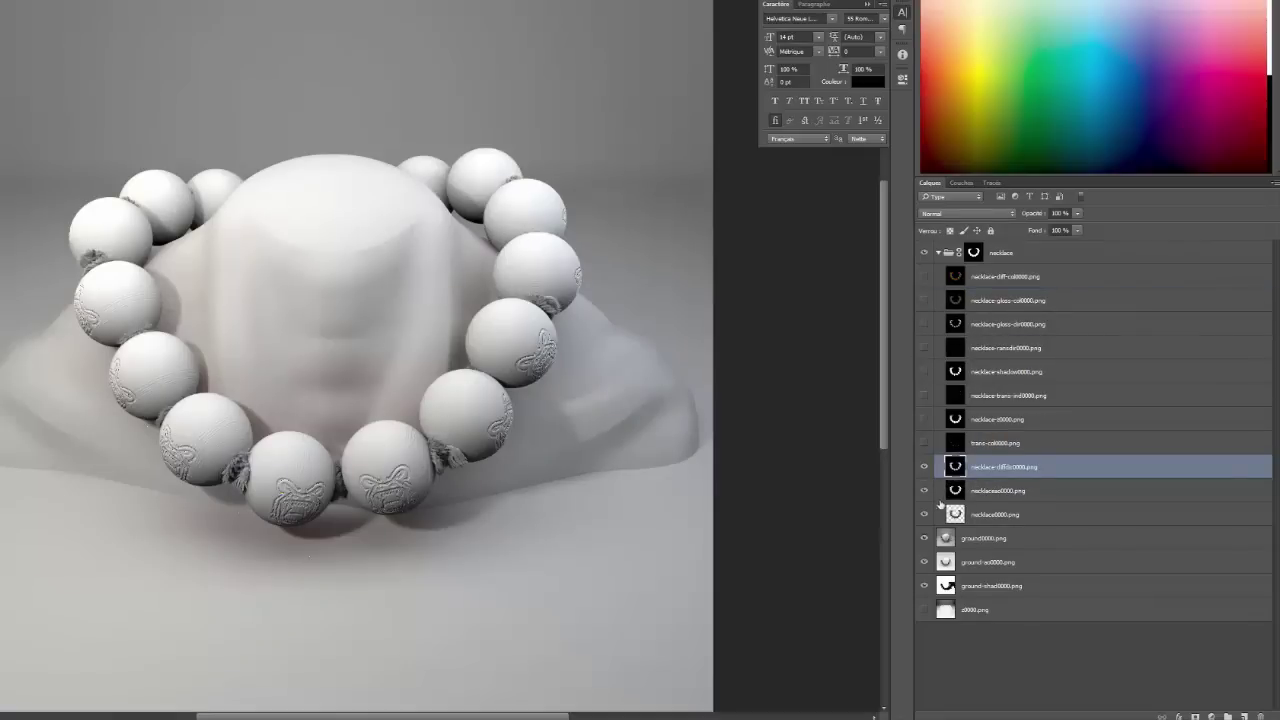
Blend the necklace-diffdir0000.png layer in Incrustation mode at 15% opacity
{"action": "left_click", "coordinate": [944, 214]}
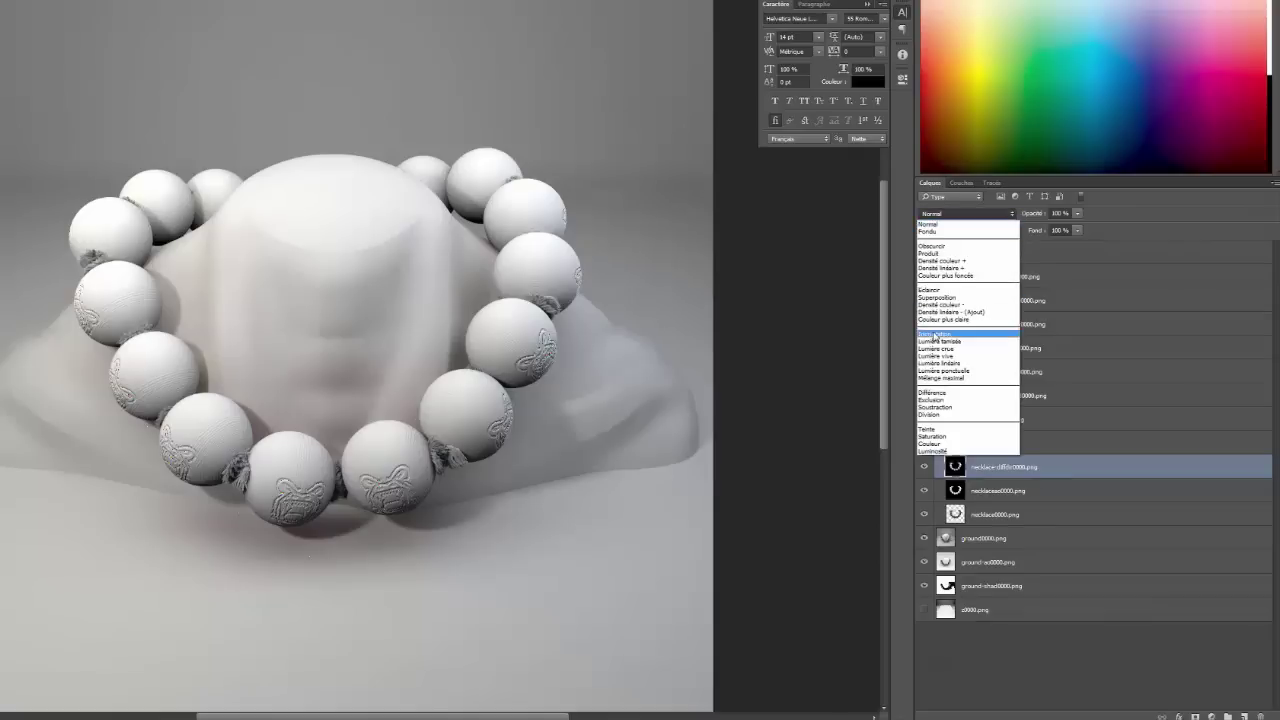
{"action": "left_click", "coordinate": [936, 333]}
{"action": "key", "text": "Tab"}
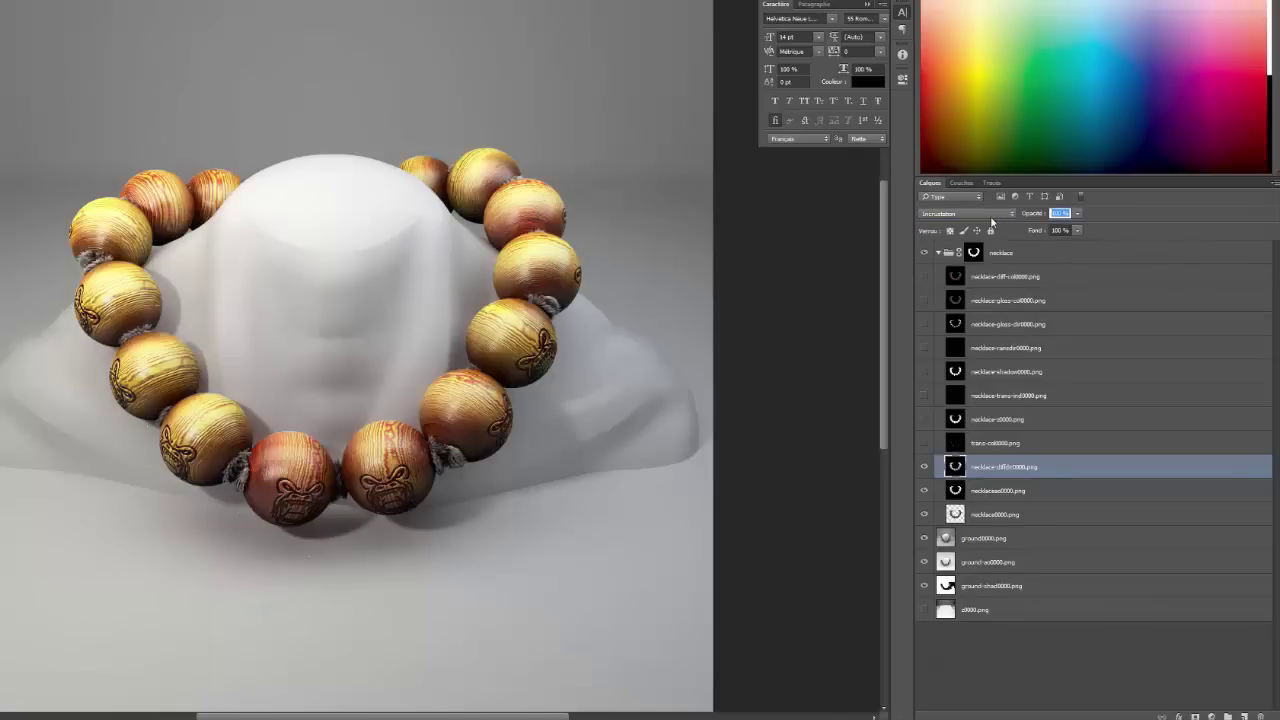
{"action": "type", "text": "15"}
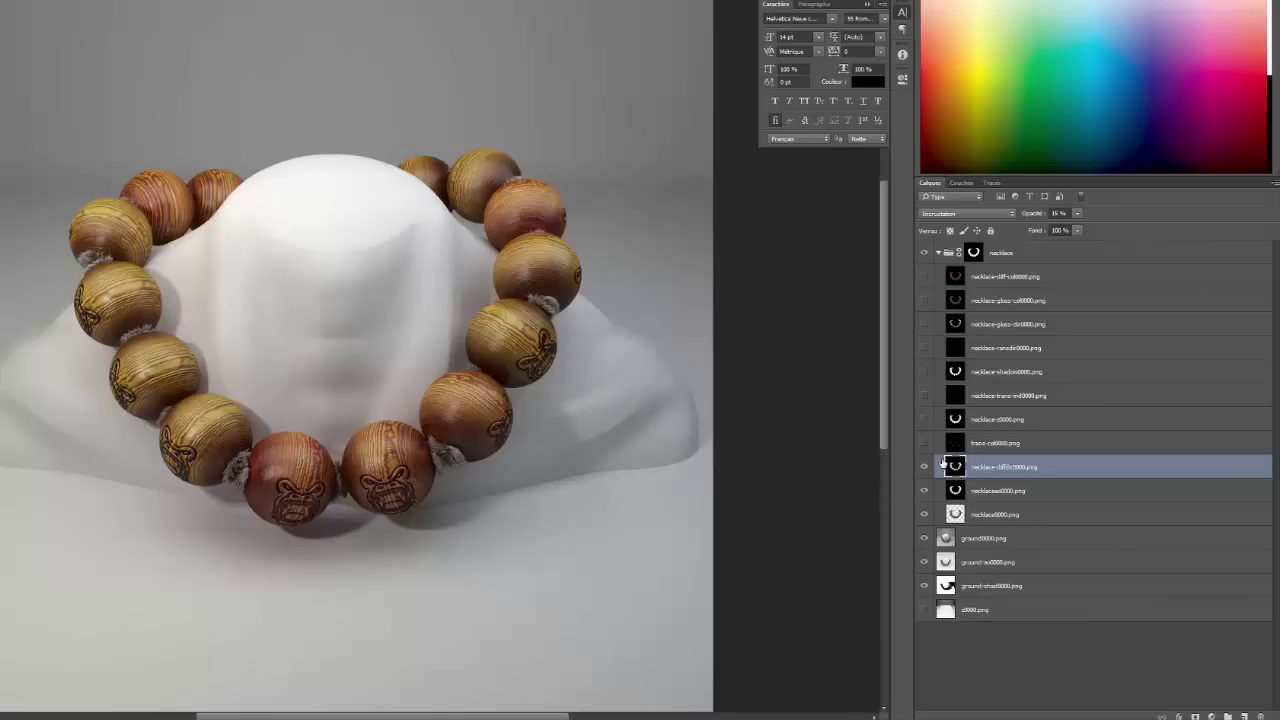
Move the necklace-gloss-dir0000.png layer out above the necklace group and make it visible
{"action": "left_click", "coordinate": [956, 280]}
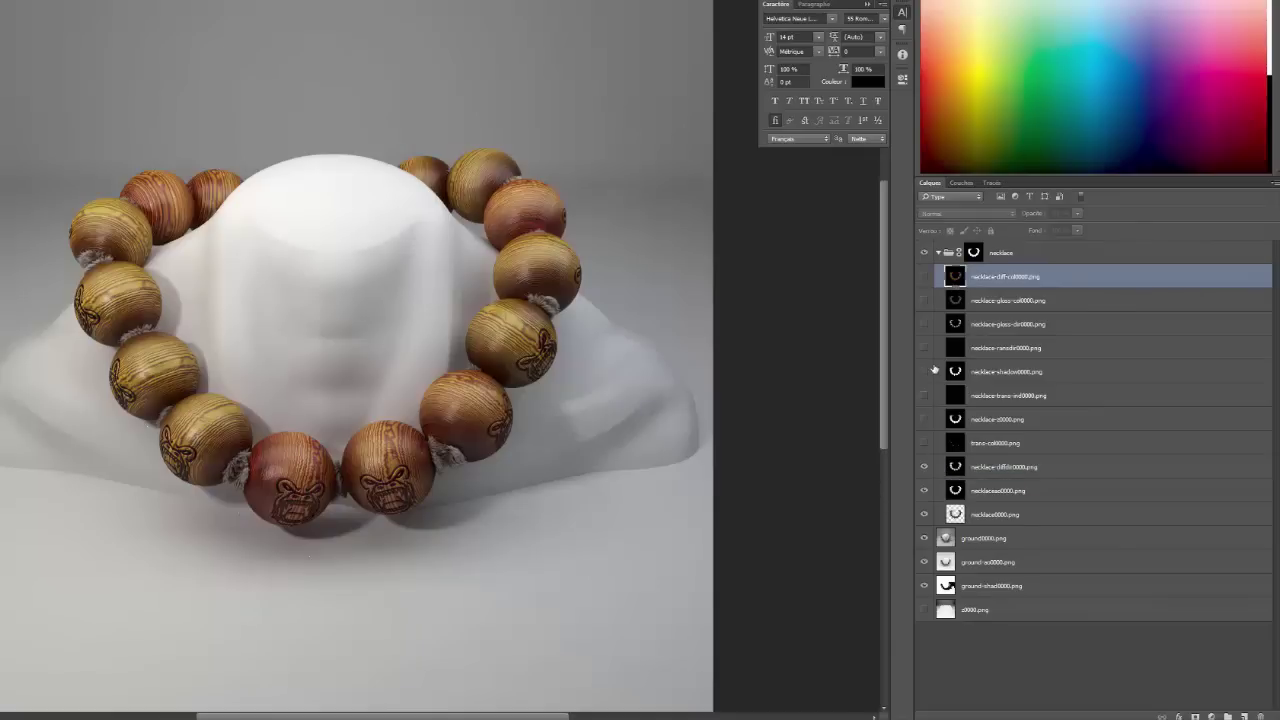
{"action": "left_click", "coordinate": [996, 326]}
{"action": "left_click_drag", "start_coordinate": [953, 322], "coordinate": [940, 243]}
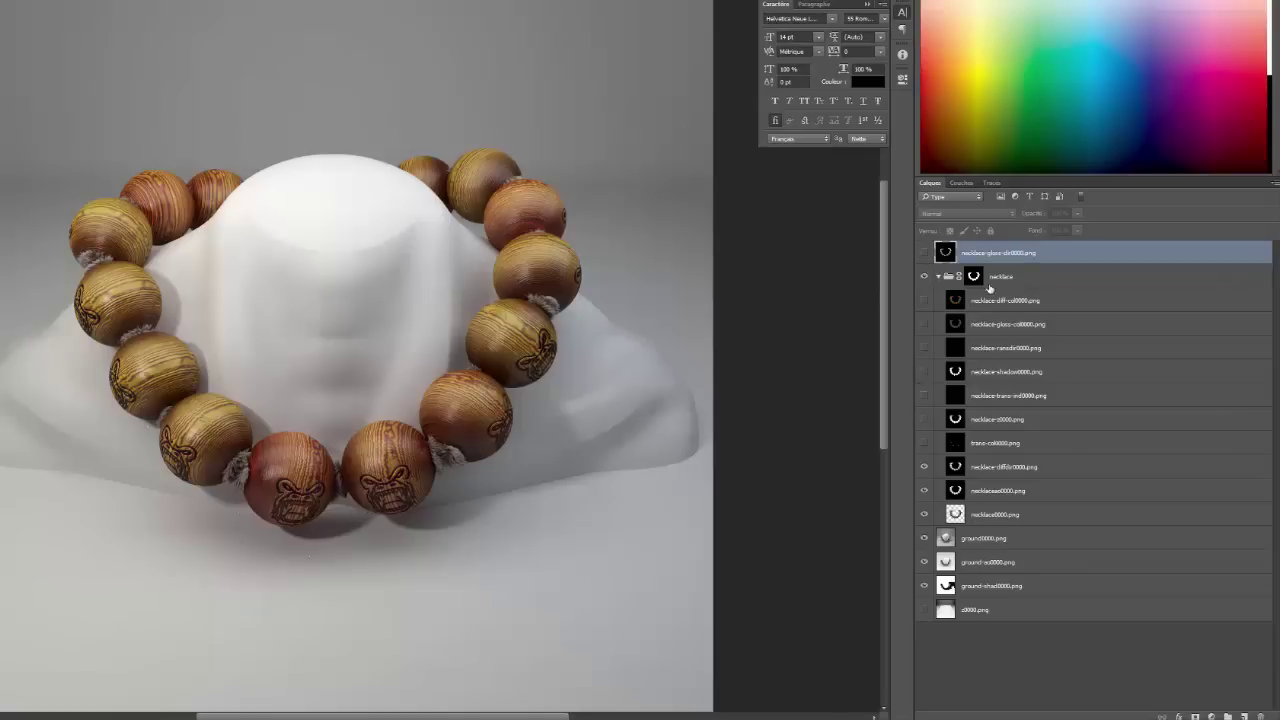
{"action": "left_click", "coordinate": [922, 253]}
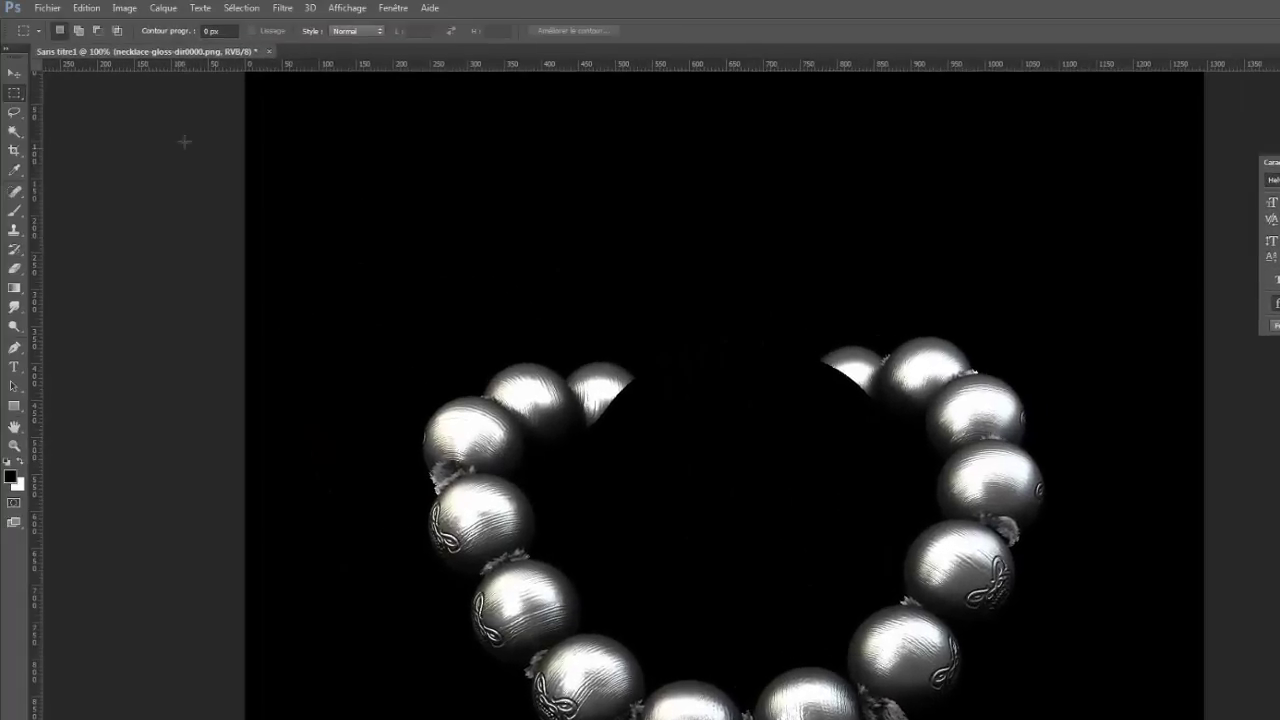
Apply a Gaussian blur with a radius of 3.9 pixels to the necklace-gloss-dir0000.png layer
{"action": "left_click", "coordinate": [282, 8]}
{"action": "mouse_move", "coordinate": [302, 262]}
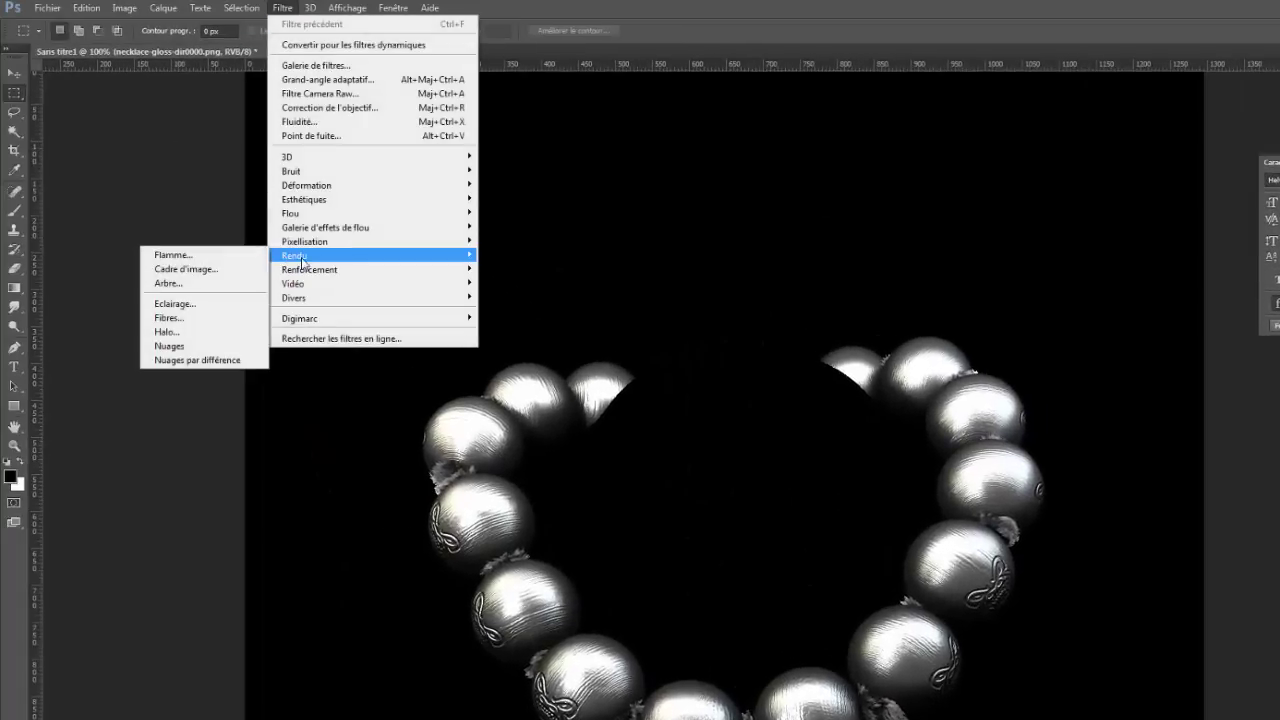
{"action": "mouse_move", "coordinate": [305, 201]}
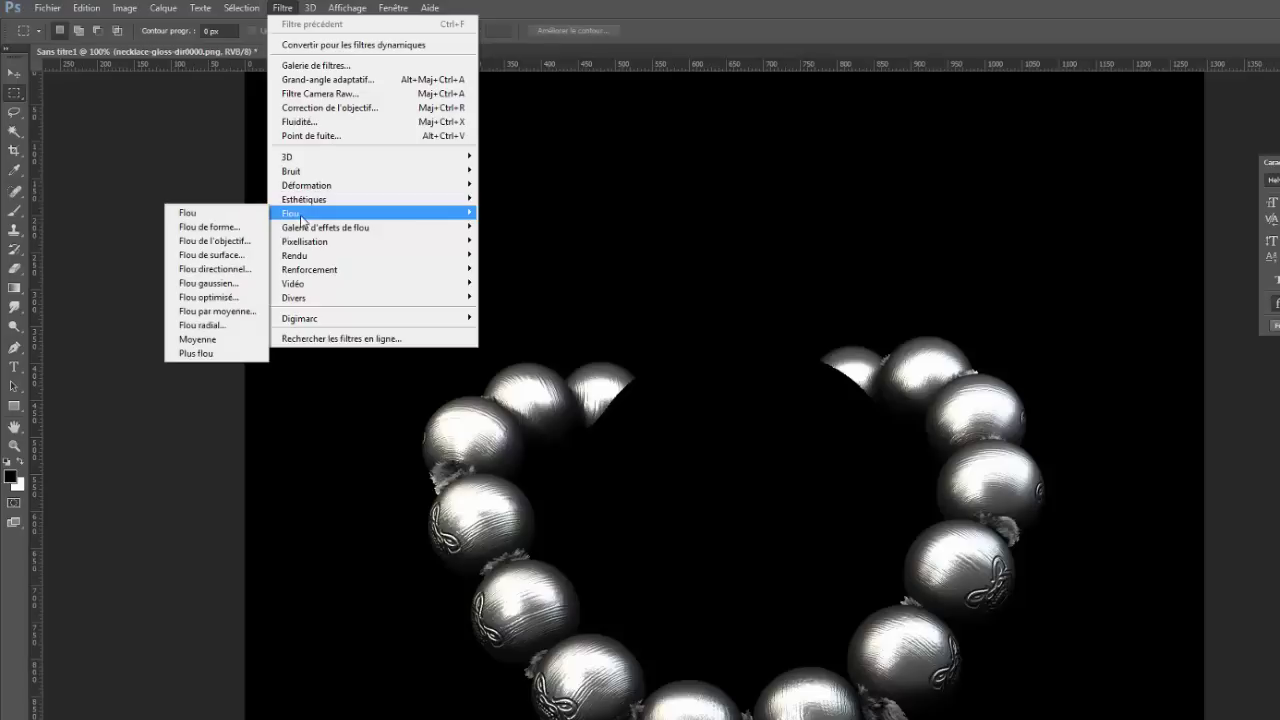
{"action": "left_click", "coordinate": [209, 283]}
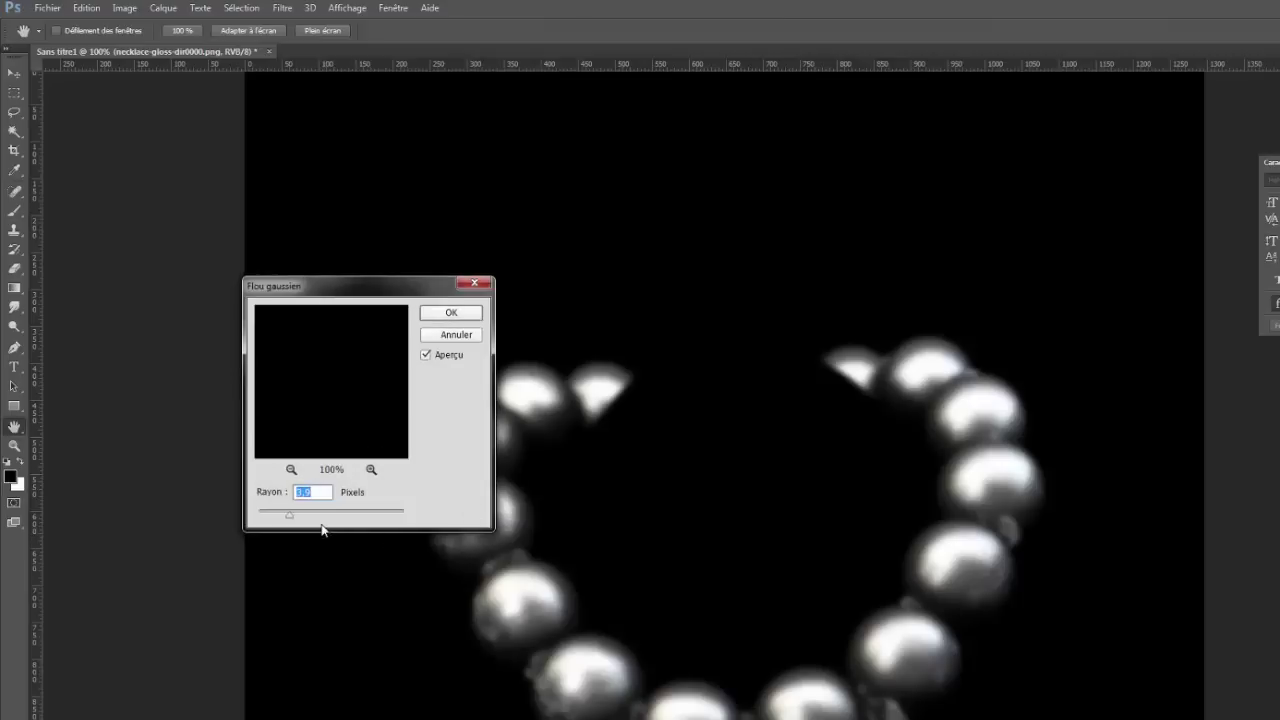
{"action": "left_click", "coordinate": [451, 313]}
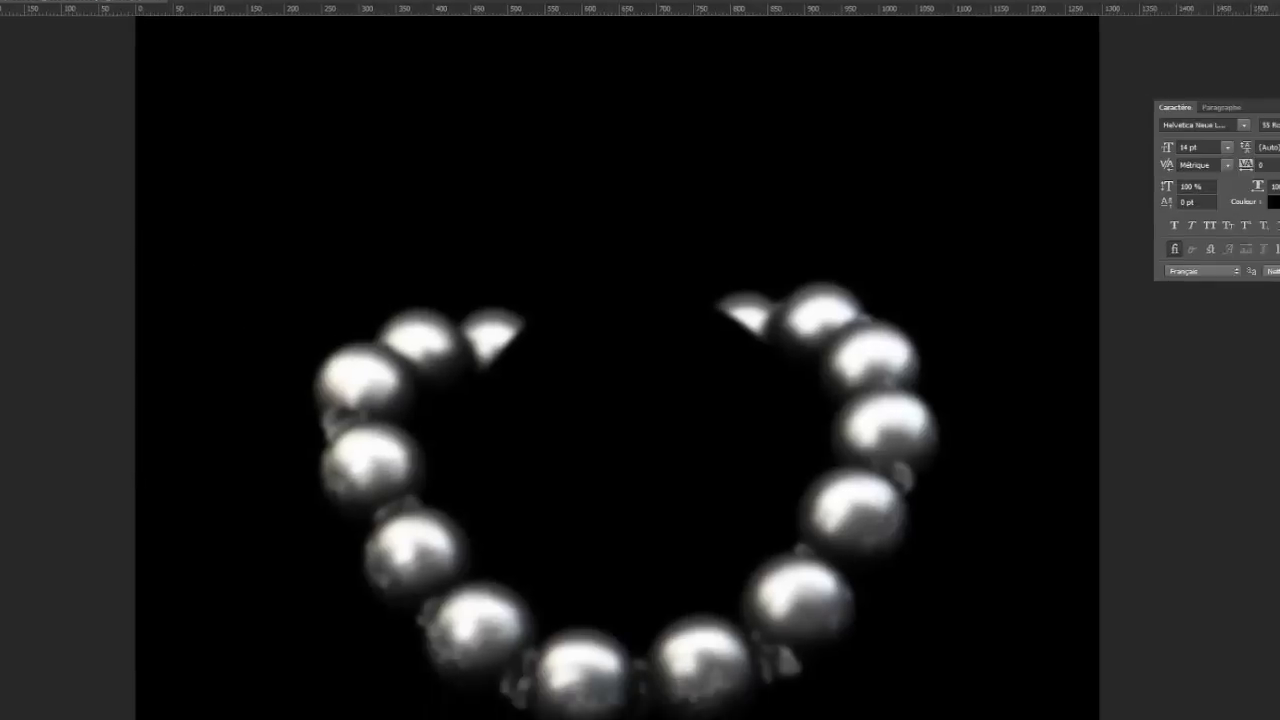
Set the blend mode of the necklace-gloss-dir0000.png layer to Densité linéaire - (Ajout)
{"action": "left_click", "coordinate": [1086, 203]}
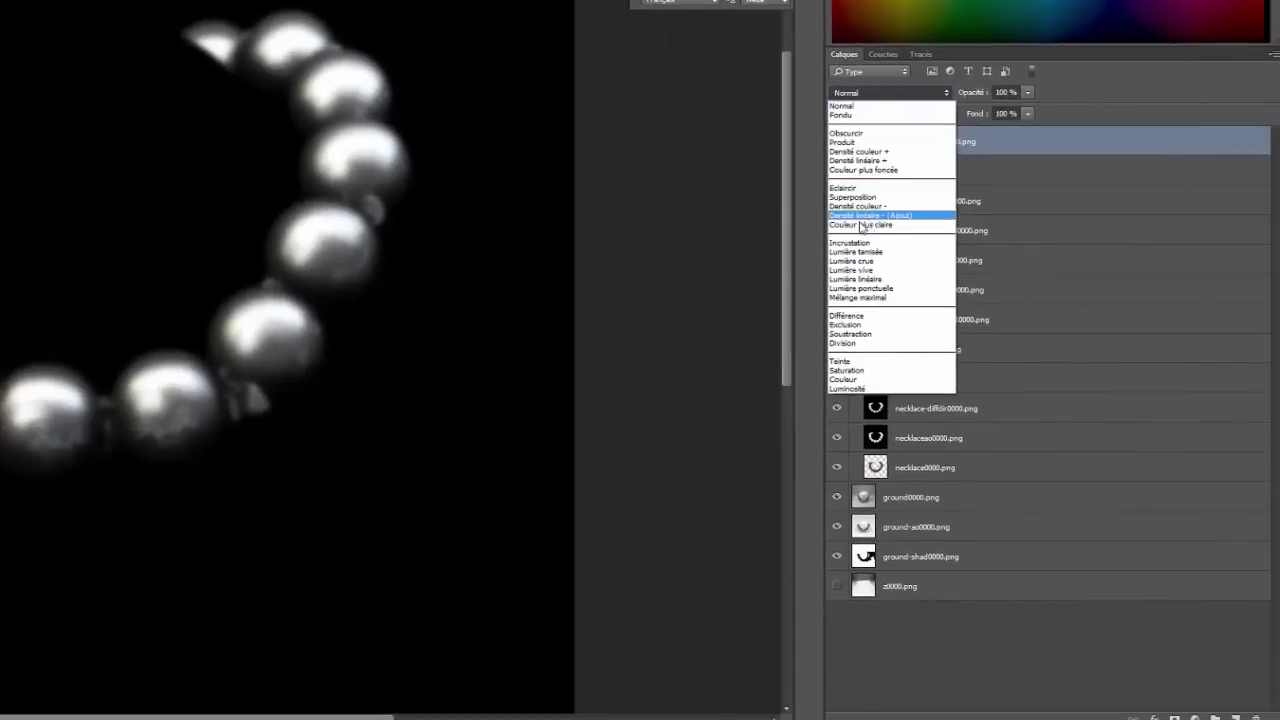
{"action": "left_click", "coordinate": [867, 216]}
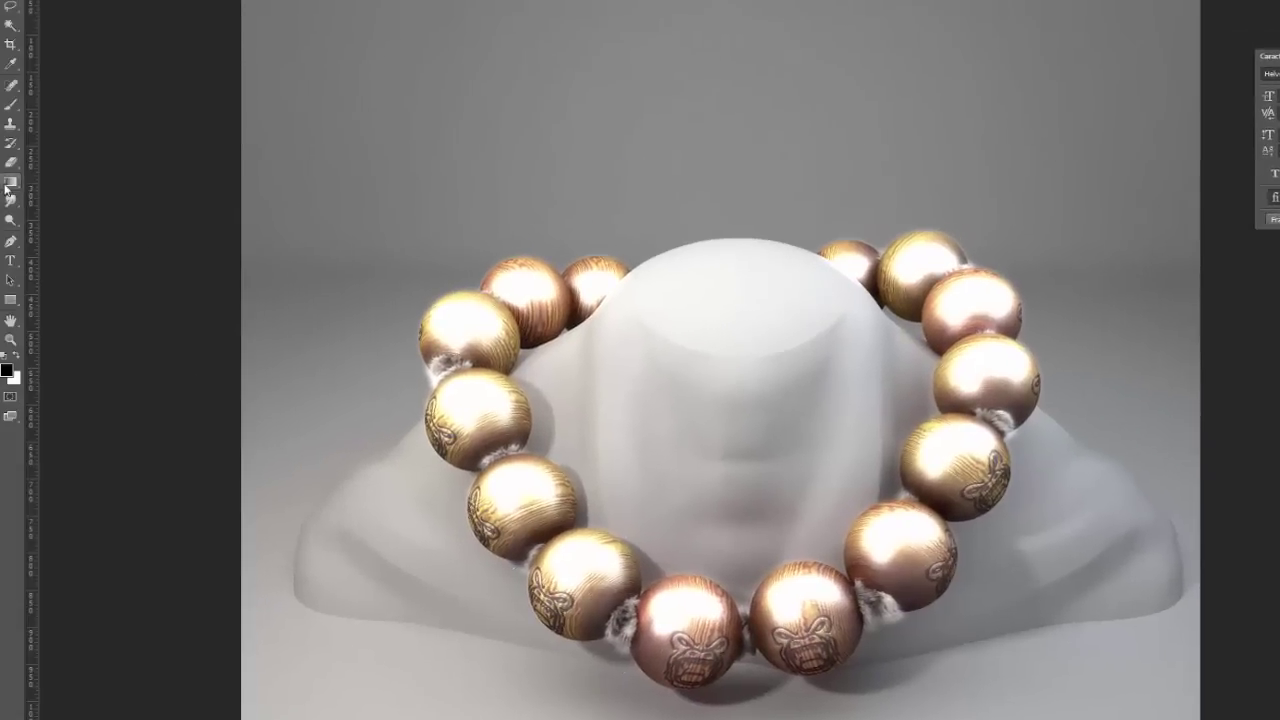
Apply a radial gradient to the gloss-dir layer's mask, centred on the lower-left beads, and reduce the layer's opacity
{"action": "left_click", "coordinate": [6, 188]}
{"action": "left_click", "coordinate": [84, 183]}
{"action": "left_click_drag", "start_coordinate": [582, 568], "coordinate": [865, 256]}
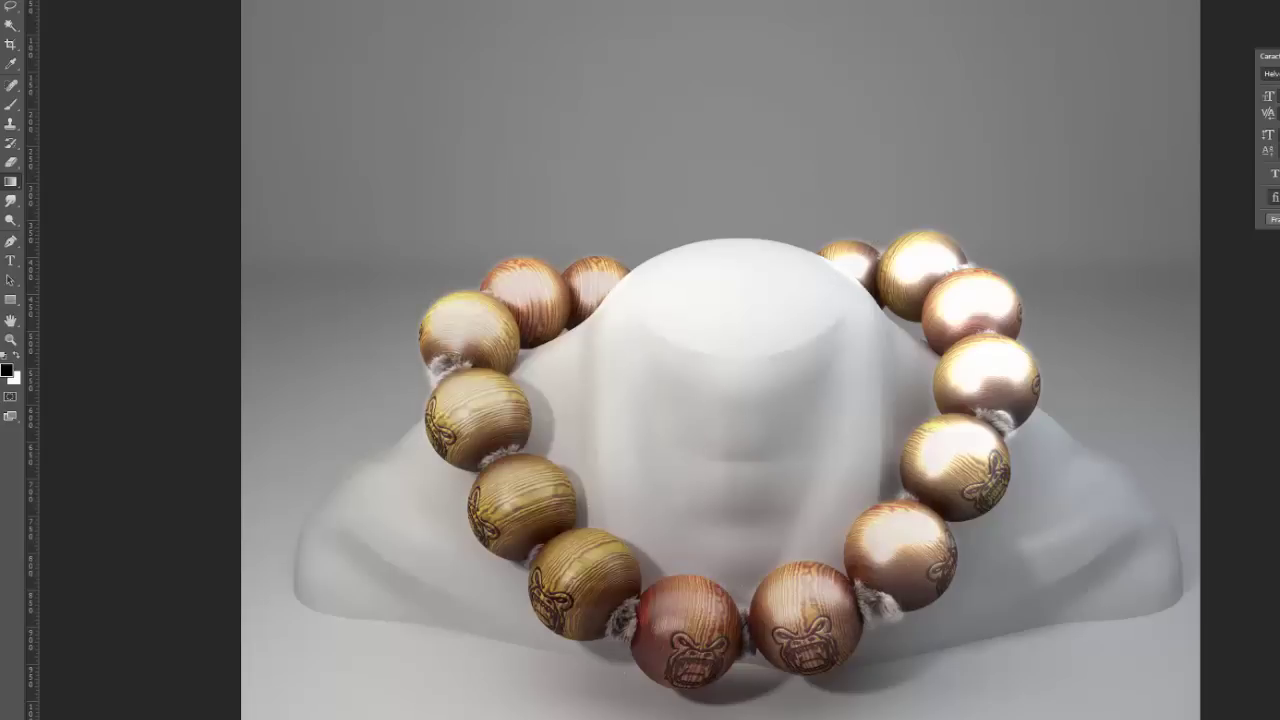
{"action": "key", "text": "ctrl+z"}
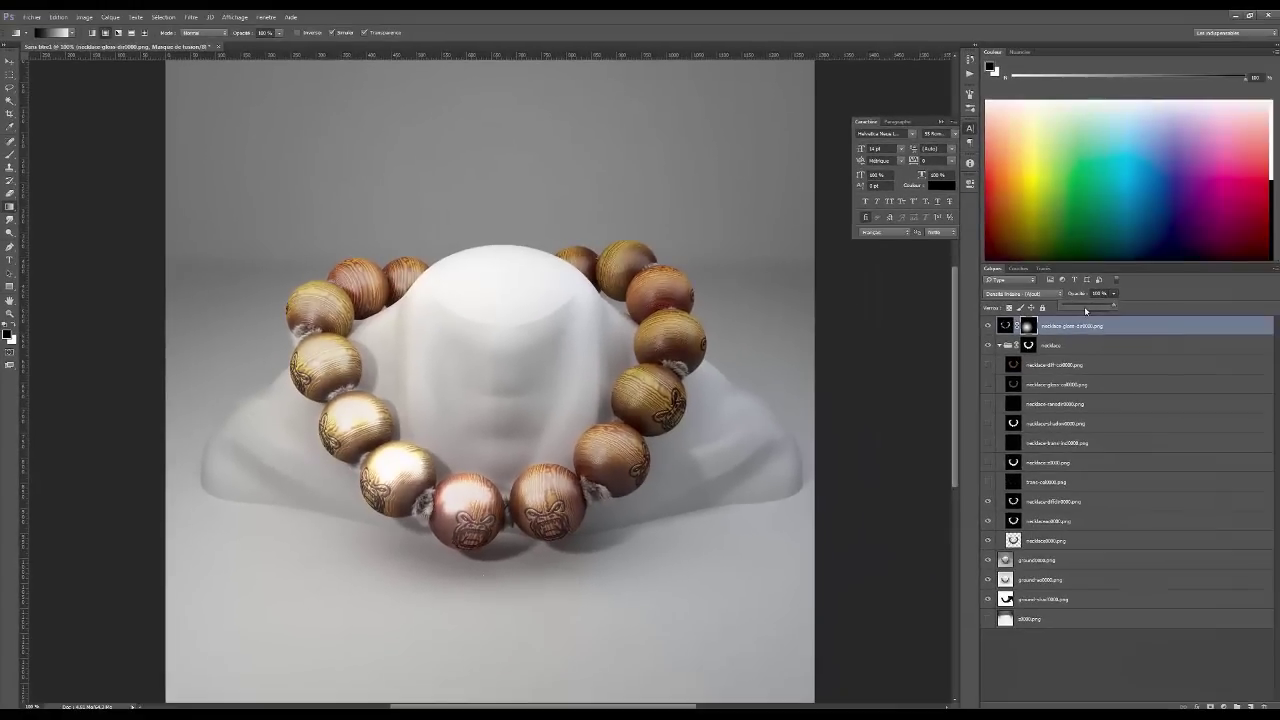
{"action": "left_click_drag", "start_coordinate": [1086, 310], "coordinate": [1086, 310]}
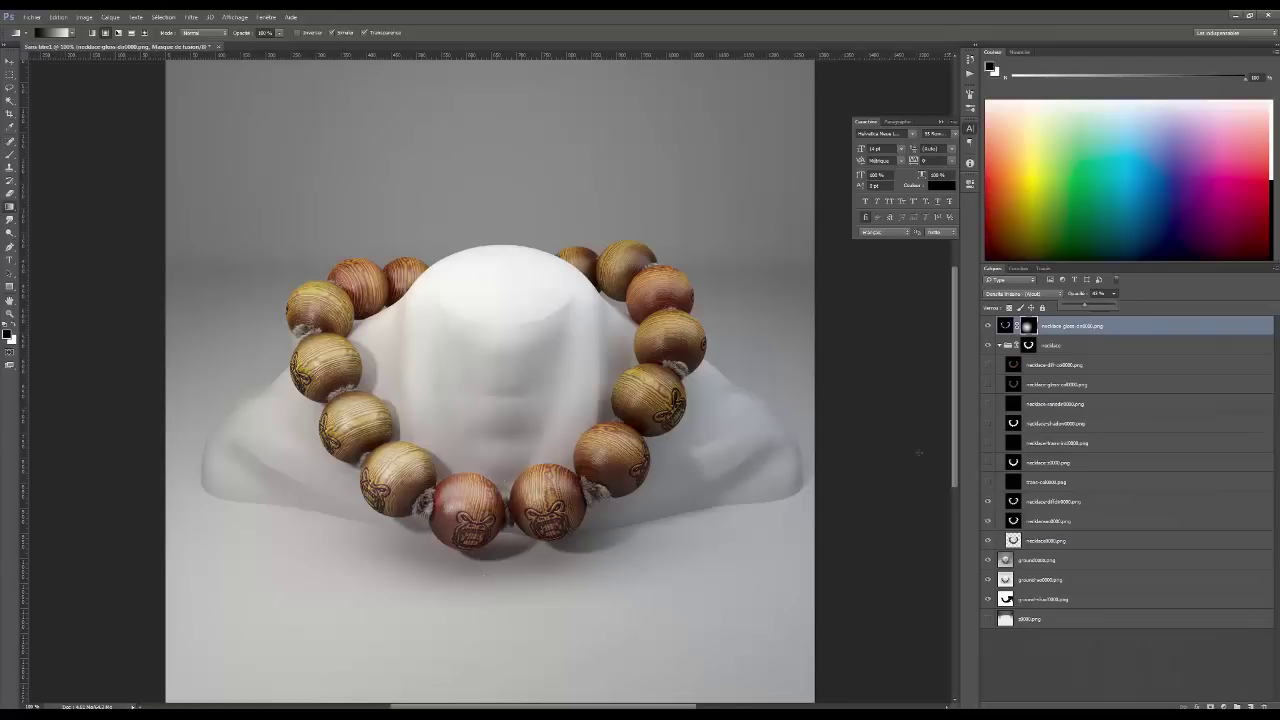
Preview the translucency colour pass just above necklace-diffdir0000.png by turning its visibility on and off
{"action": "left_click", "coordinate": [1026, 364]}
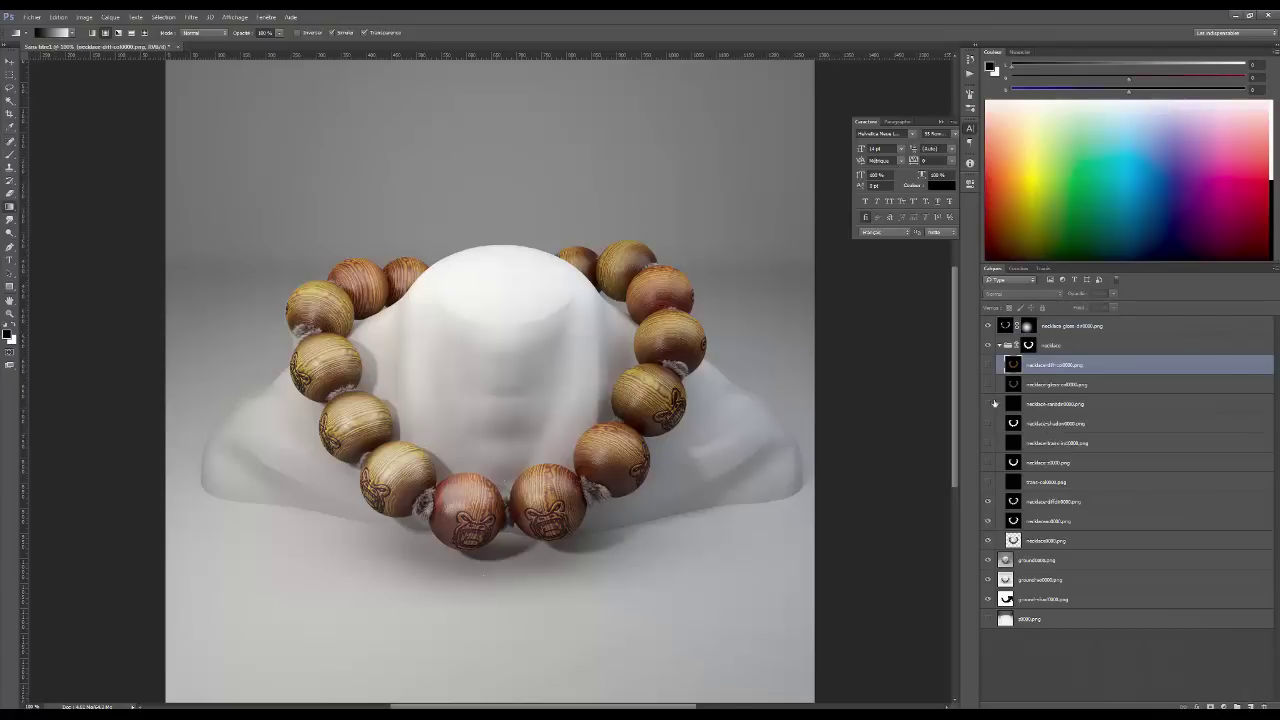
{"action": "left_click", "coordinate": [1018, 484]}
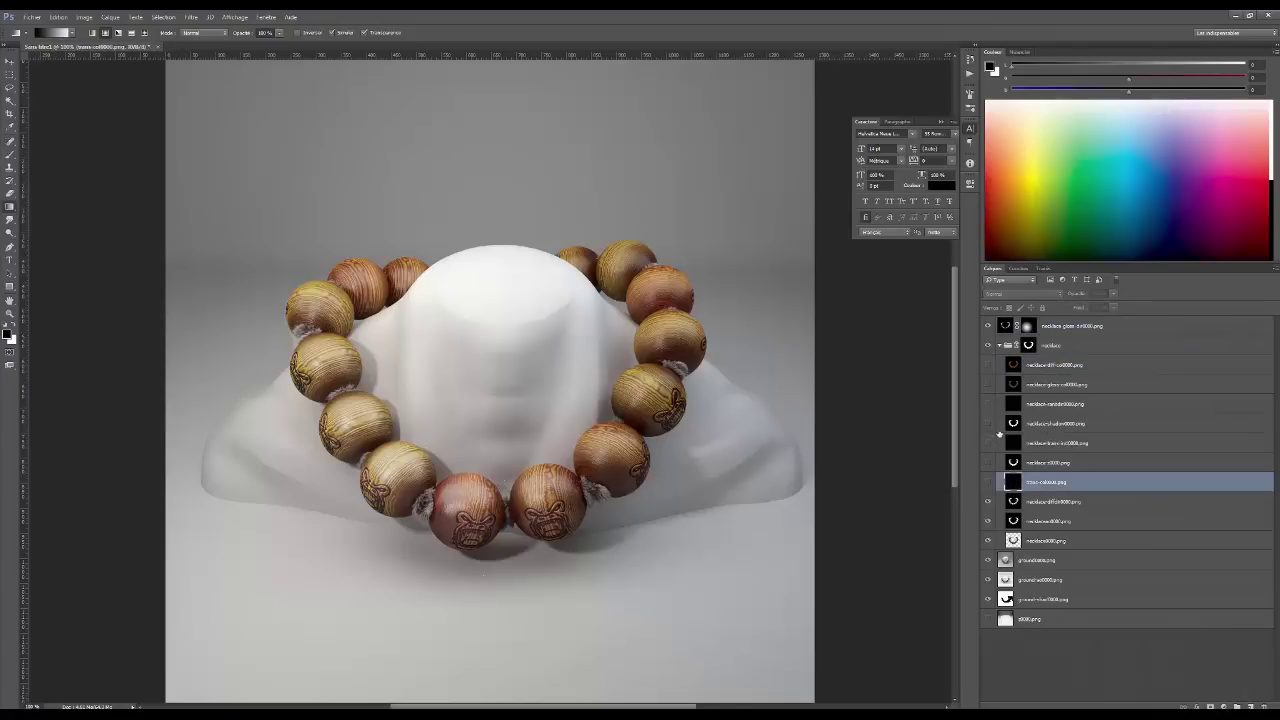
{"action": "left_click", "coordinate": [1015, 446]}
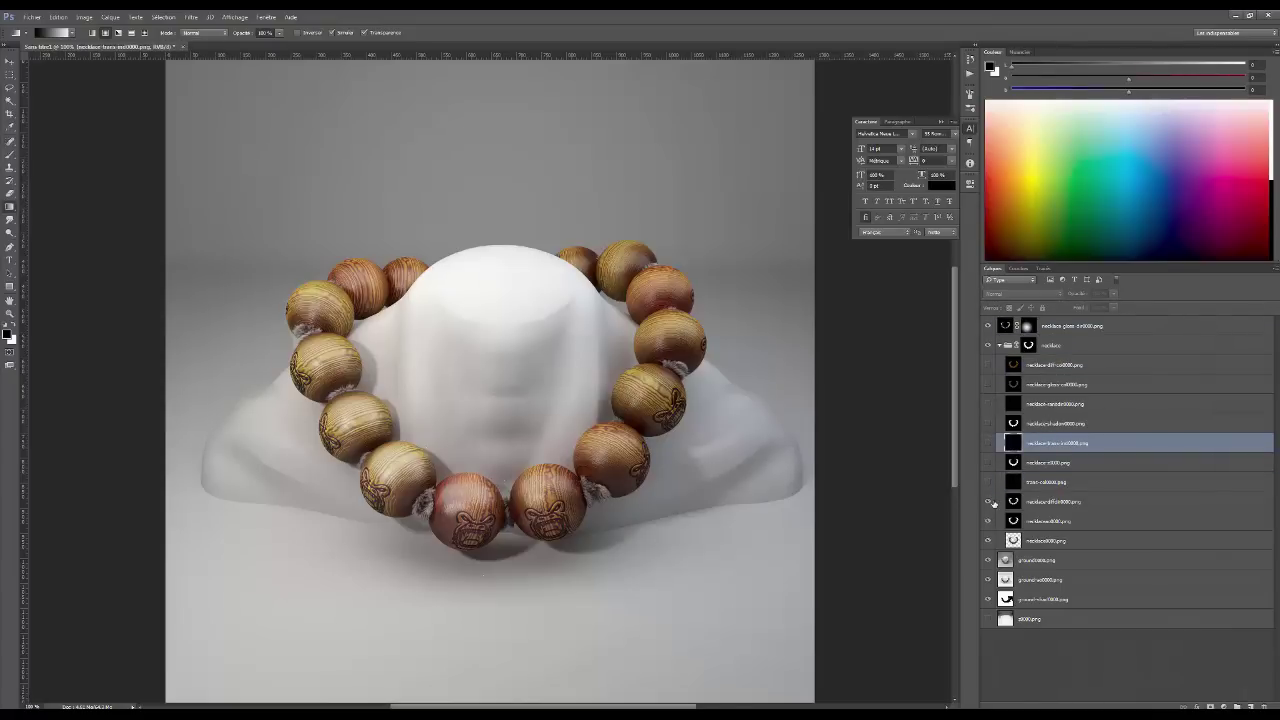
{"action": "left_click", "coordinate": [988, 484]}
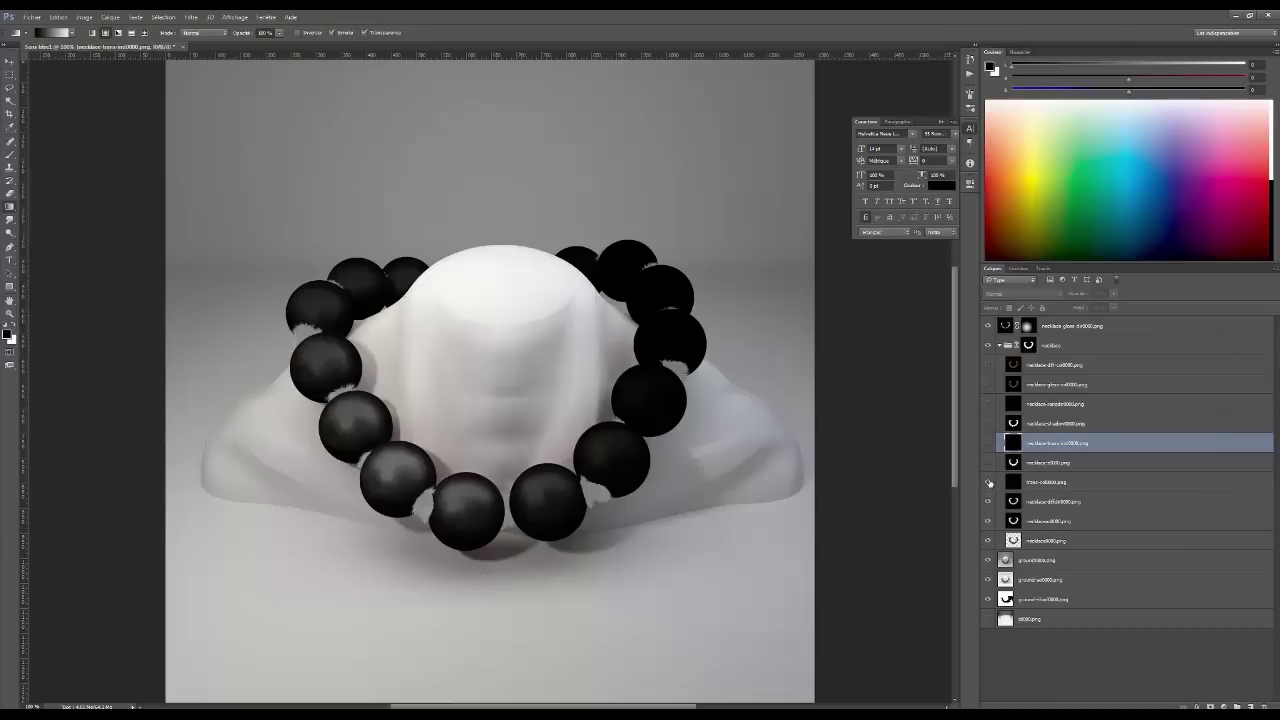
{"action": "left_click", "coordinate": [988, 484]}
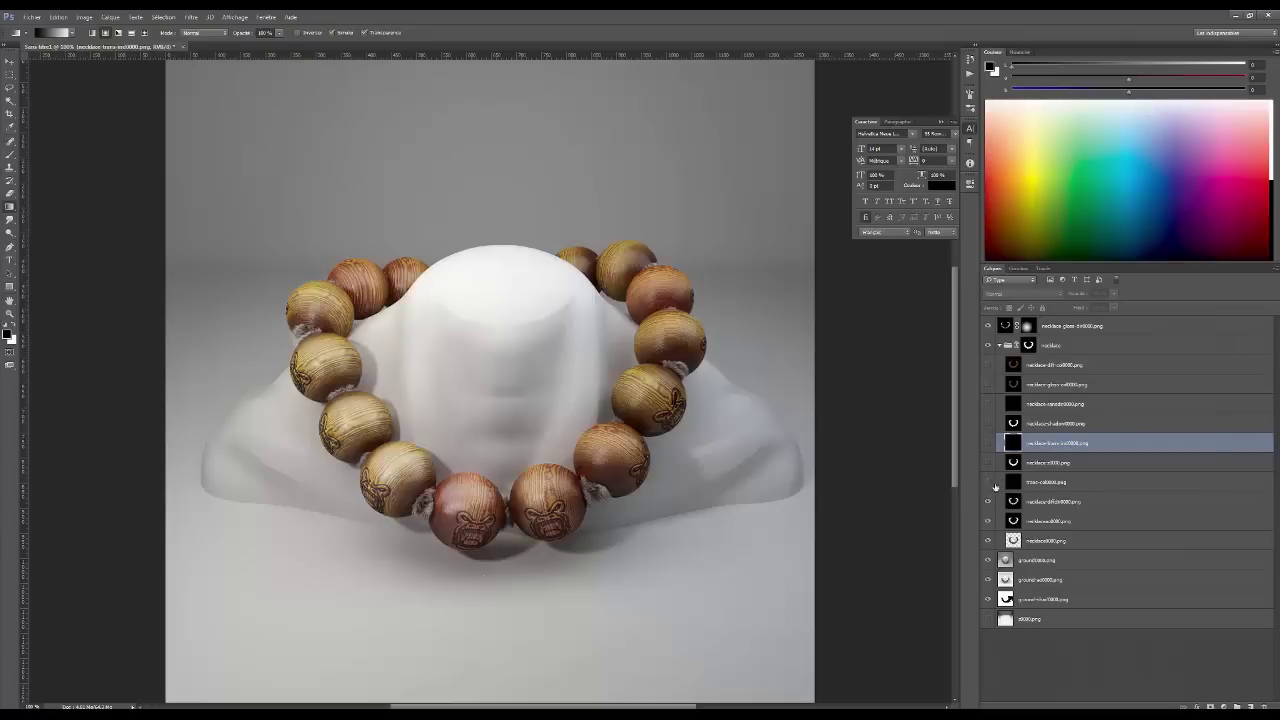
Show the necklace depth pass layer and delete it from the necklace group
{"action": "left_click", "coordinate": [1015, 465]}
{"action": "left_click", "coordinate": [988, 463]}
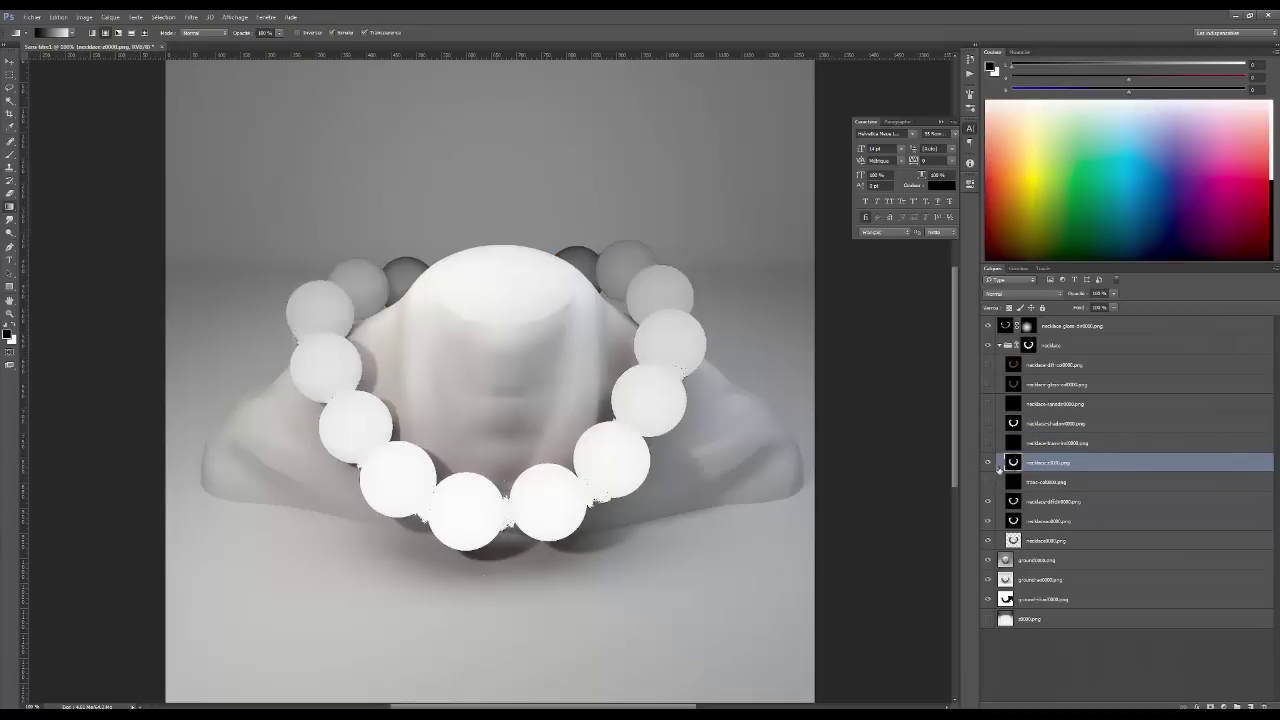
{"action": "left_click_drag", "start_coordinate": [1007, 463], "coordinate": [1256, 705]}
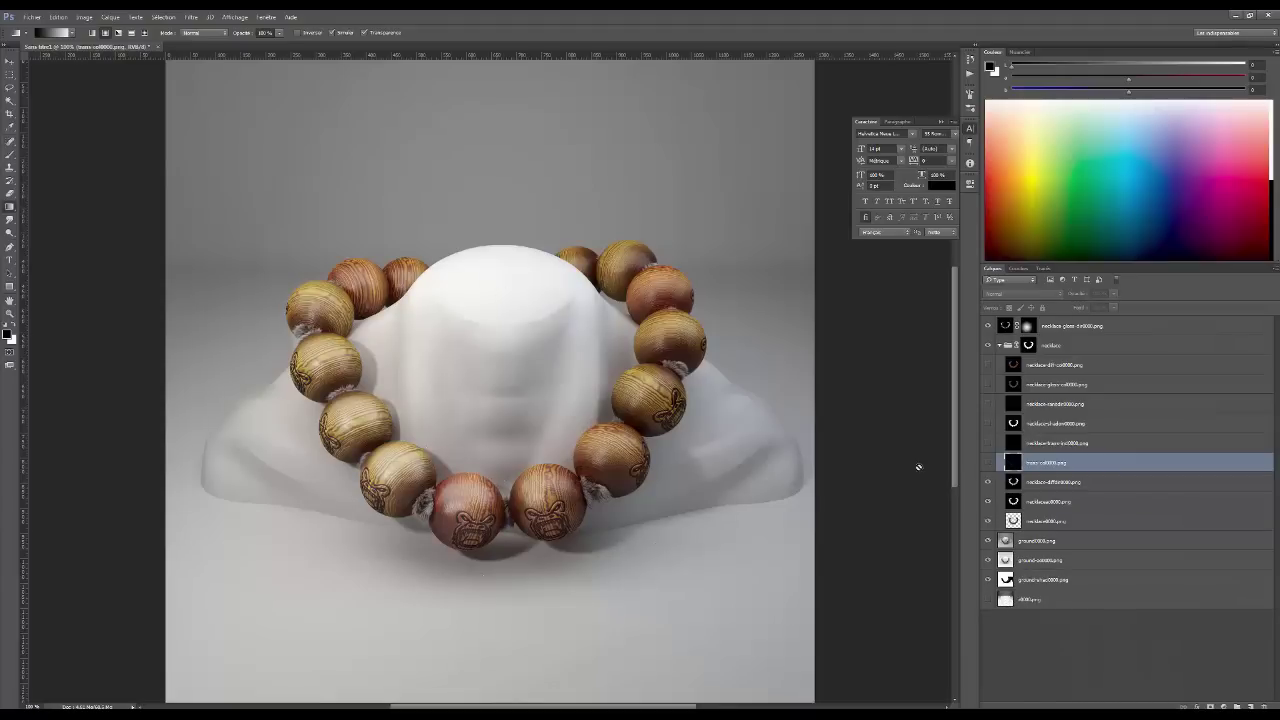
Show the two translucency pass layers above necklace-diffdir0000.png and delete both together
{"action": "left_click", "coordinate": [1050, 443]}
{"action": "left_click", "coordinate": [988, 443]}
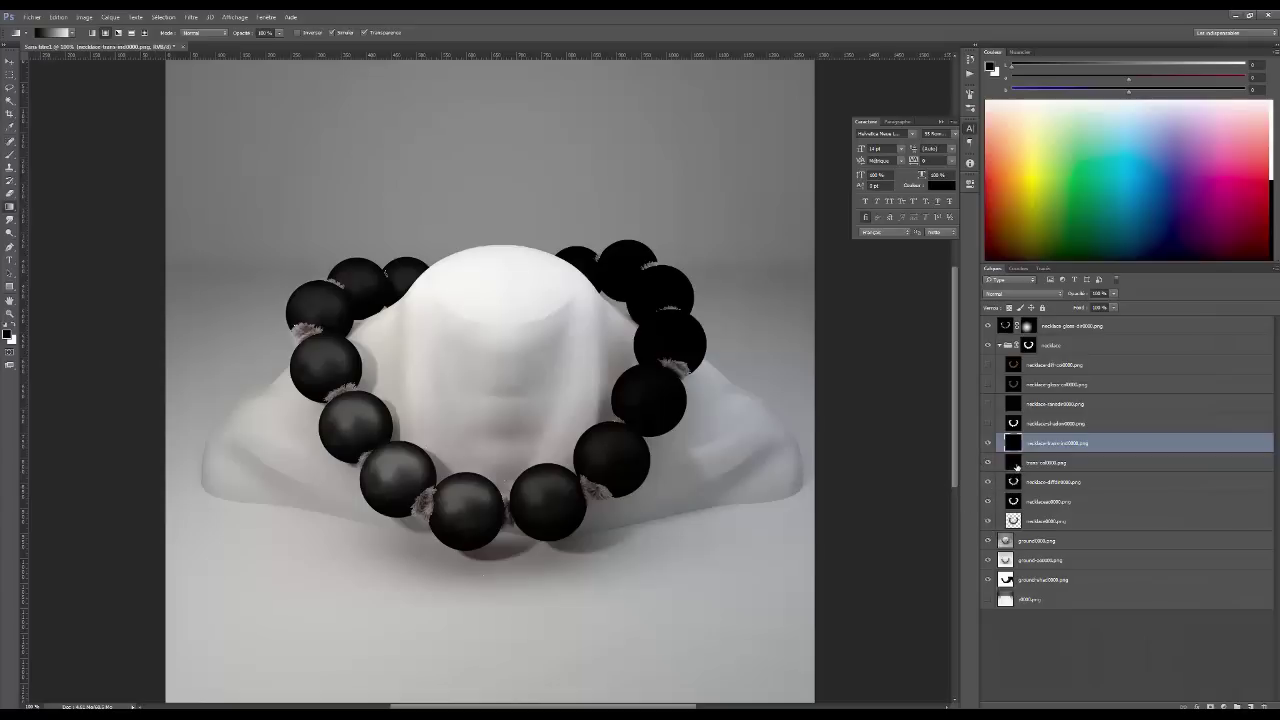
{"action": "left_click", "coordinate": [1018, 466], "text": "shift"}
{"action": "left_click_drag", "start_coordinate": [1045, 463], "coordinate": [1263, 704]}
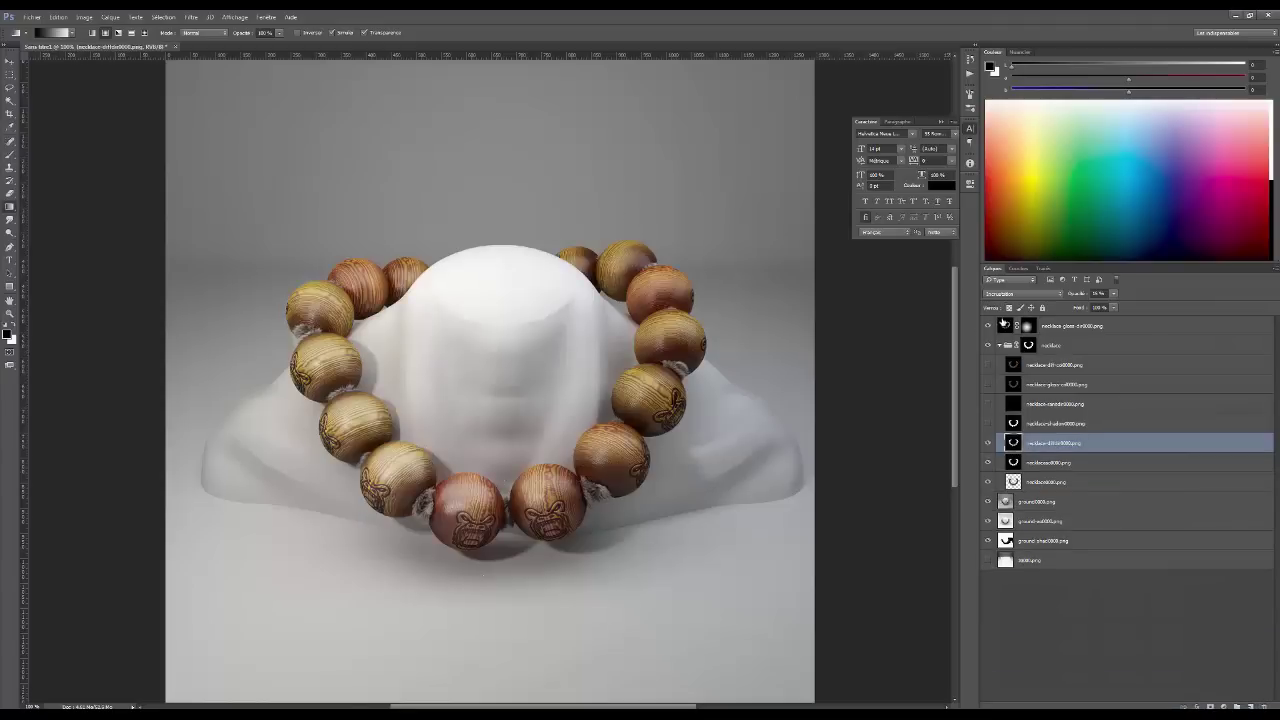
Show the necklace-gloss-col0000.png layer and set its blend mode to Densité linéaire - (Ajout)
{"action": "left_click", "coordinate": [1004, 428]}
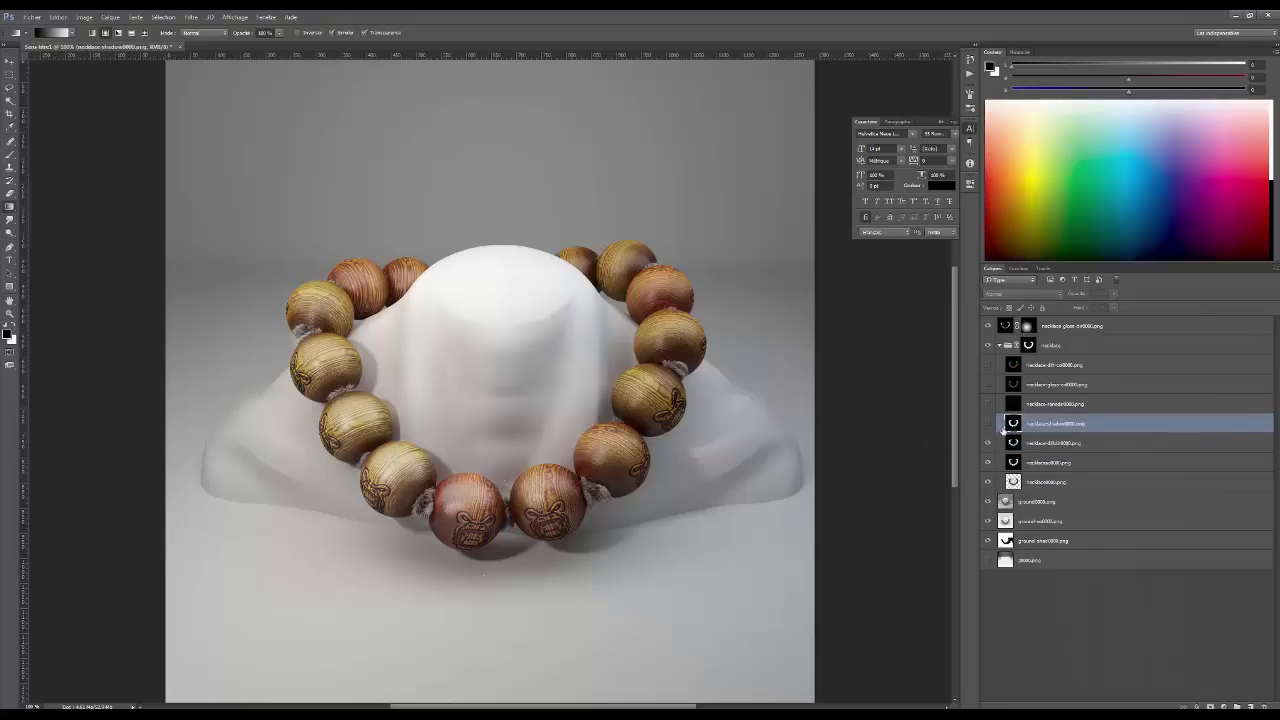
{"action": "left_click", "coordinate": [1036, 388]}
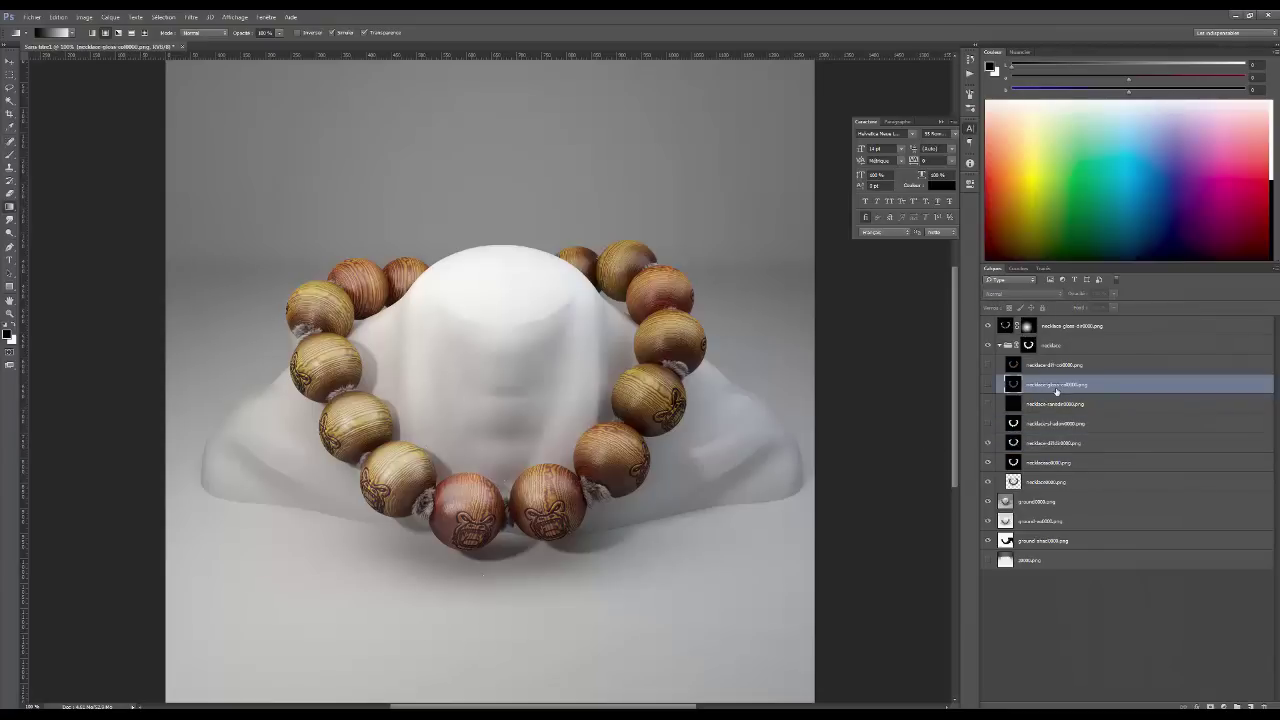
{"action": "left_click", "coordinate": [989, 385]}
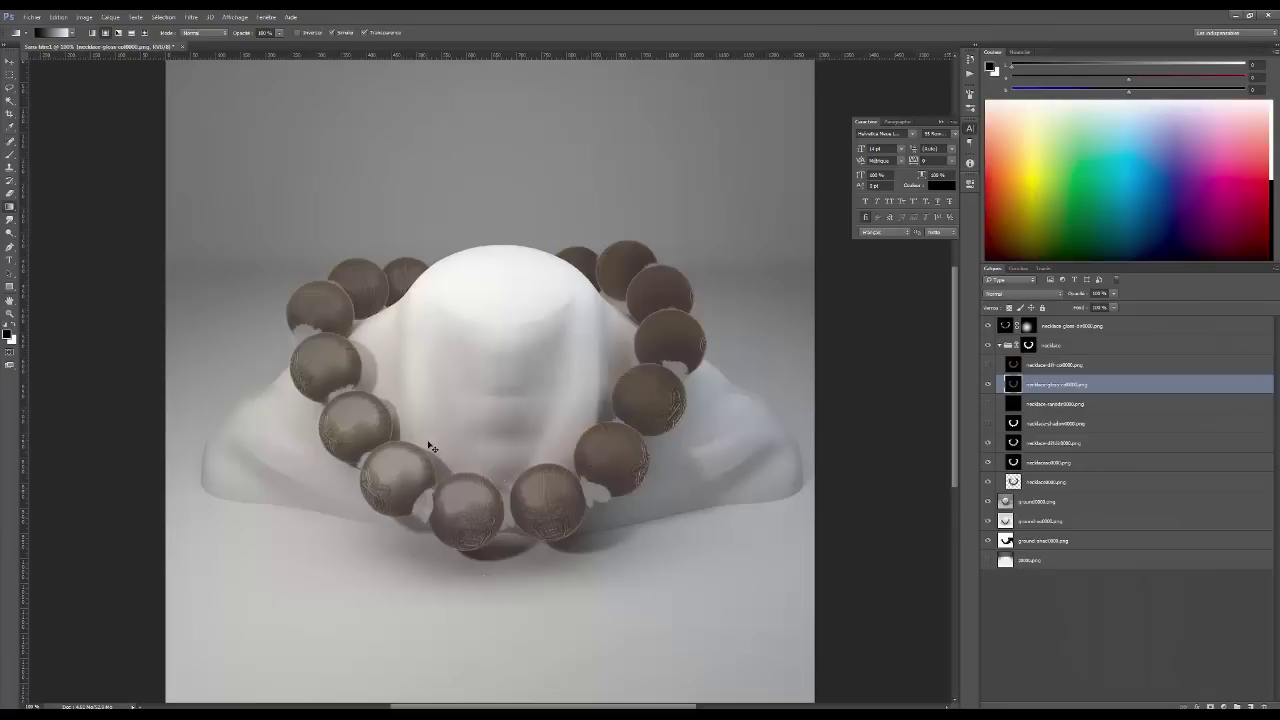
{"action": "key", "text": "ctrl+plus"}
{"action": "key", "text": "ctrl+minus"}
{"action": "left_click", "coordinate": [995, 296]}
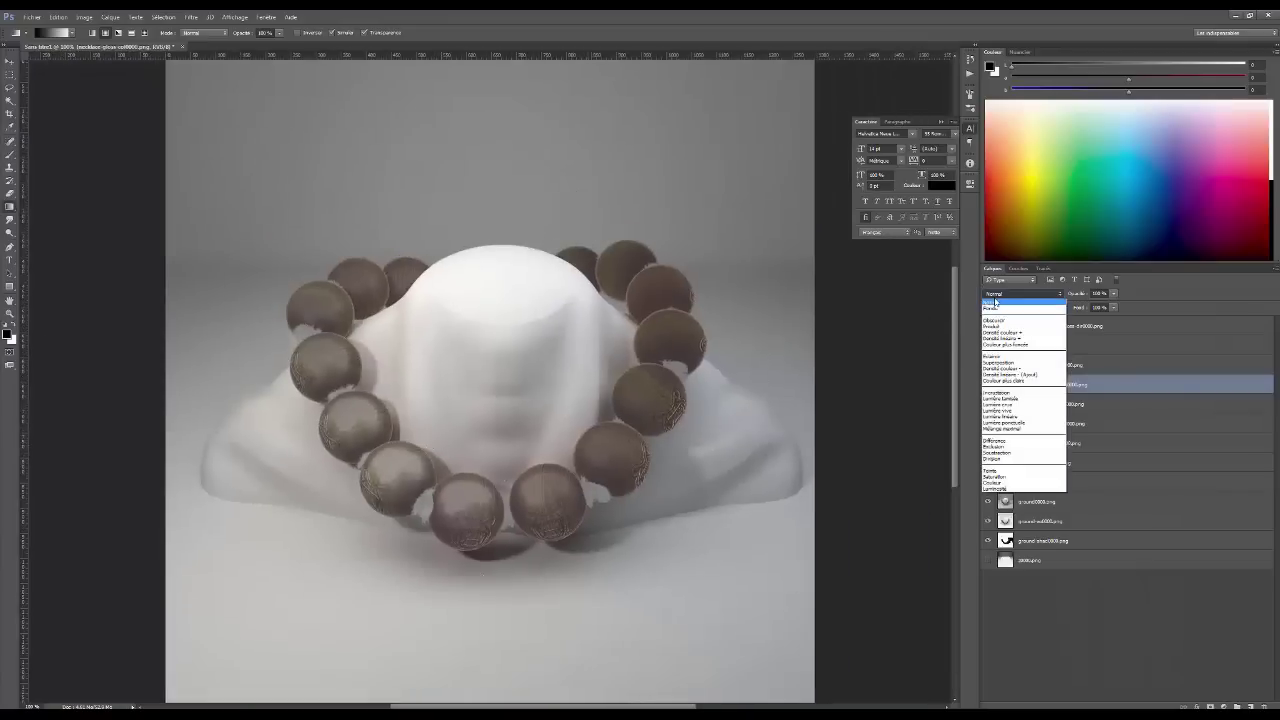
{"action": "left_click", "coordinate": [1019, 375]}
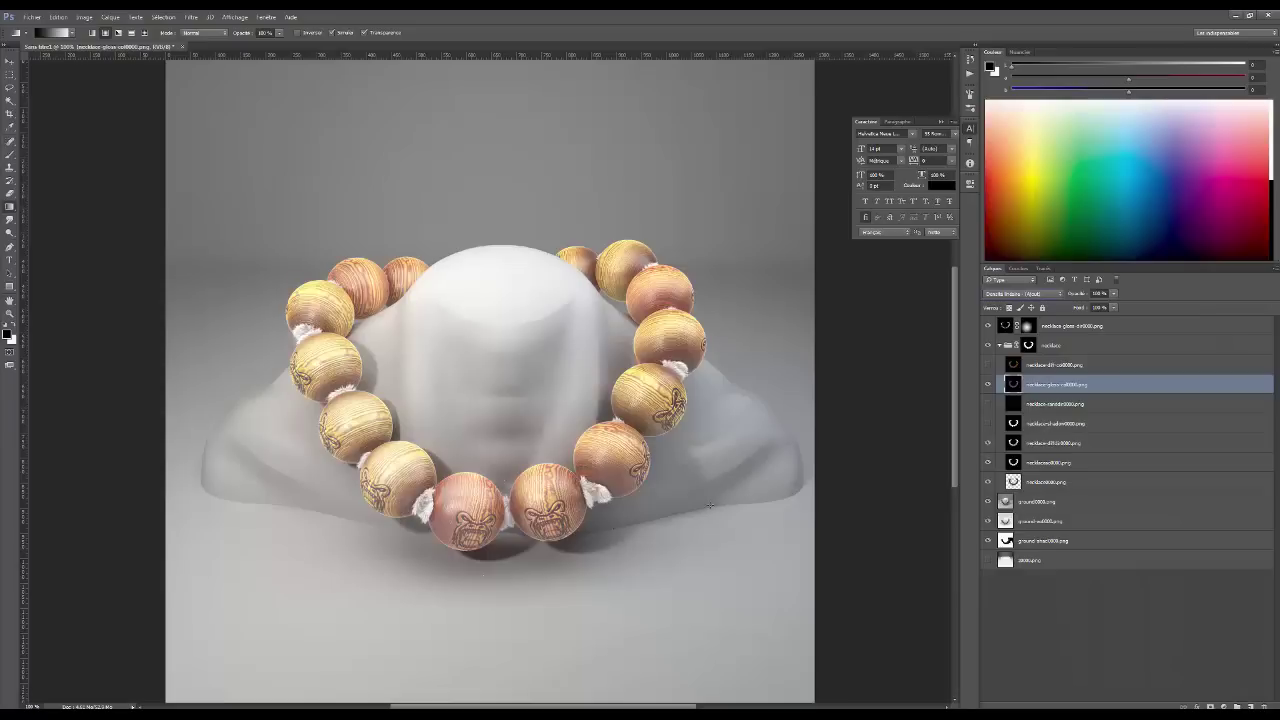
Move the necklace-shadow0000.png layer directly above necklace-gloss-col0000.png and make it visible
{"action": "left_click_drag", "start_coordinate": [1026, 424], "coordinate": [997, 388]}
{"action": "left_click", "coordinate": [989, 384]}
{"action": "left_click_drag", "start_coordinate": [1011, 388], "coordinate": [1253, 705]}
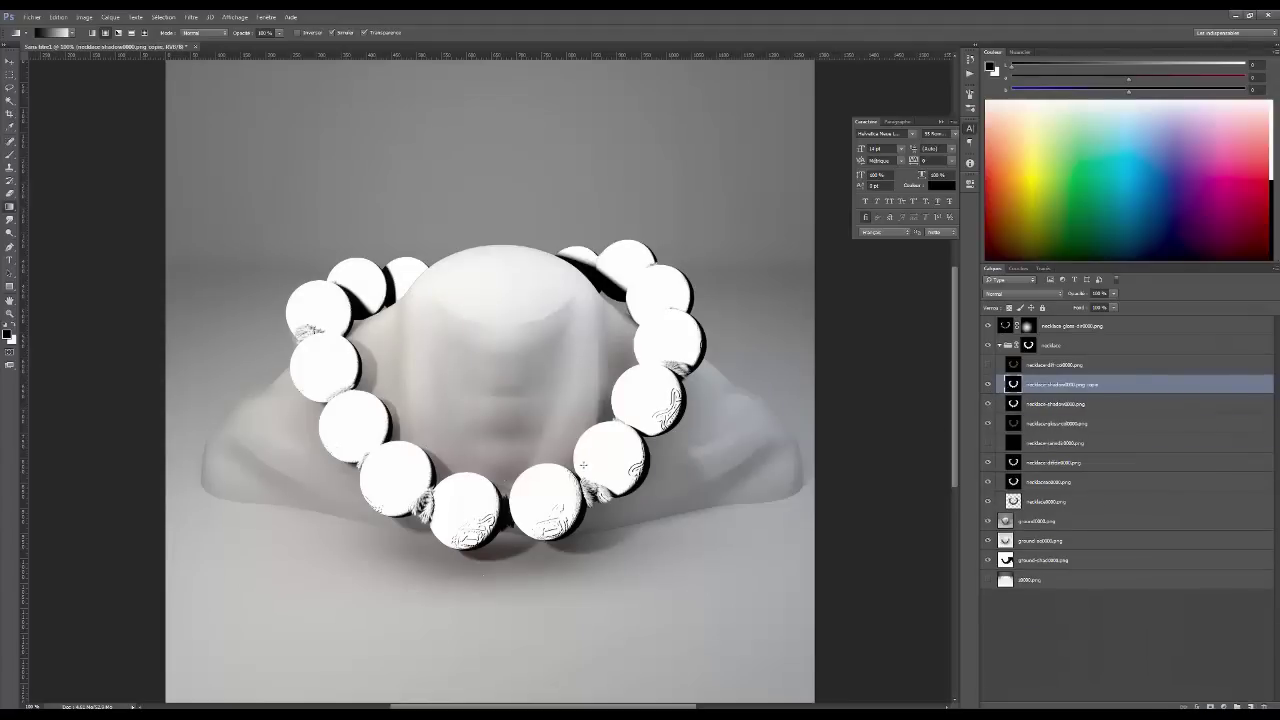
{"action": "key", "text": "ctrl+plus"}
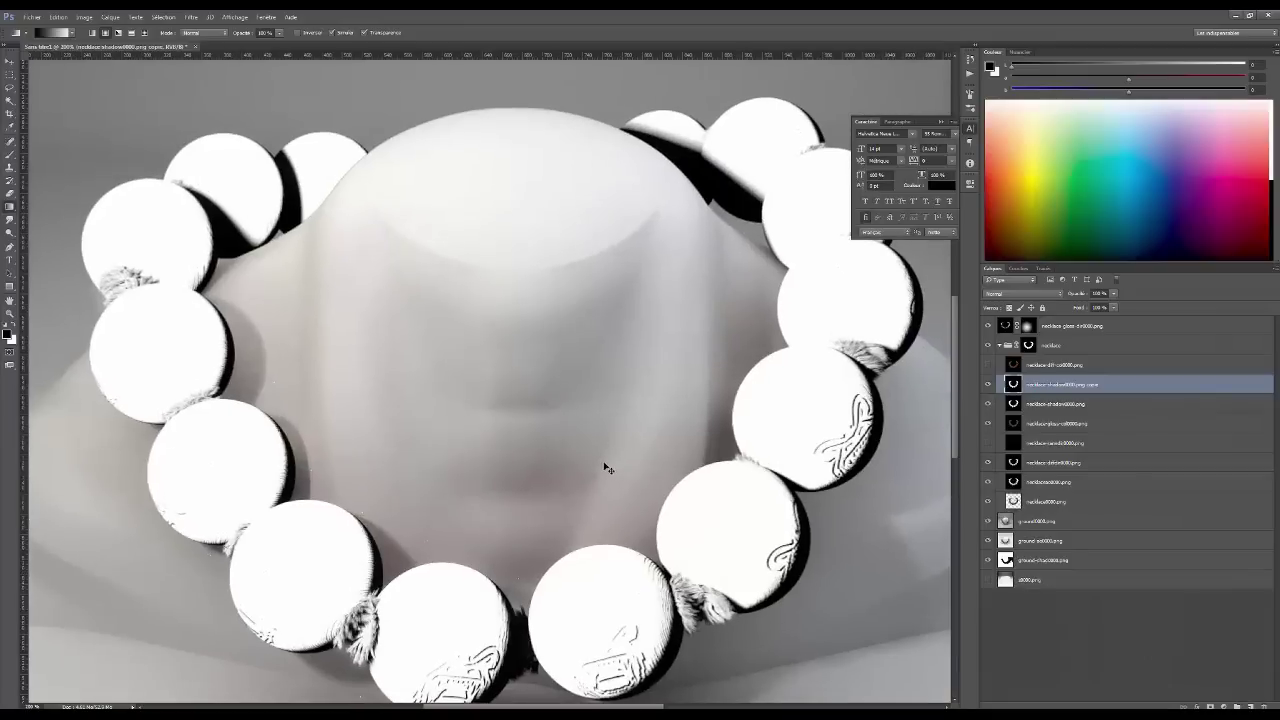
{"action": "left_click_drag", "start_coordinate": [629, 461], "coordinate": [524, 479]}
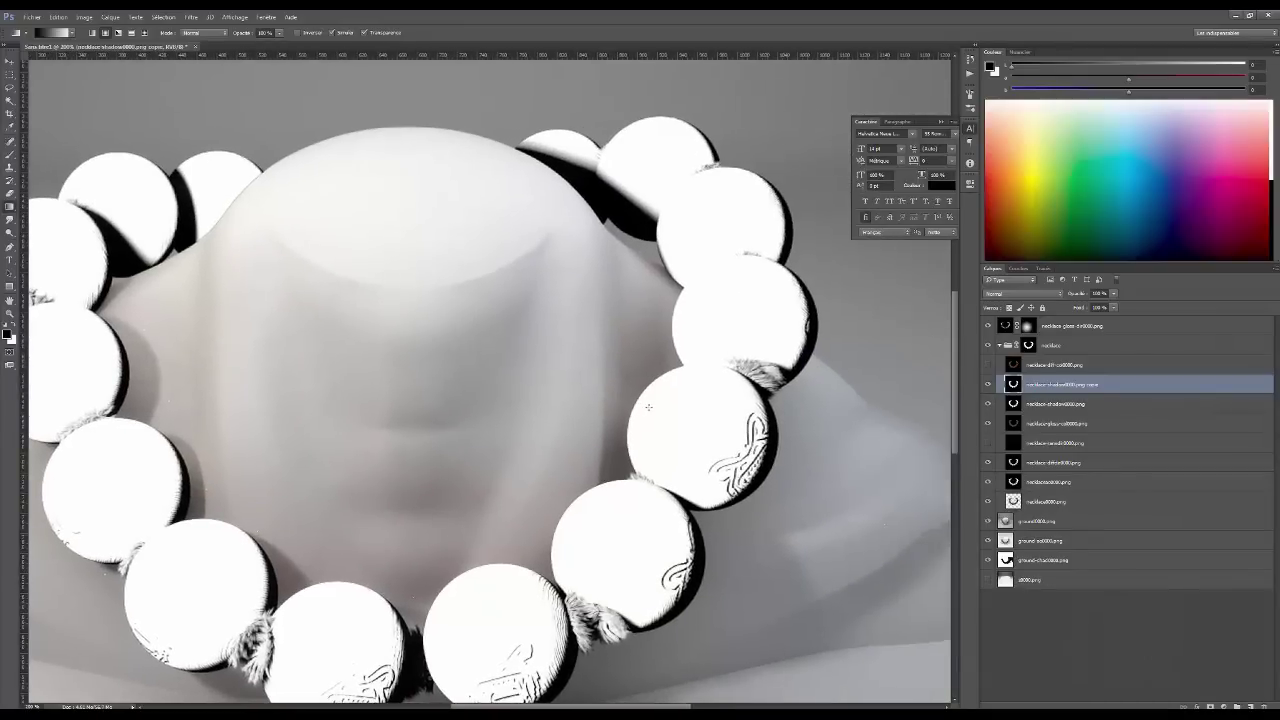
{"action": "left_click_drag", "start_coordinate": [365, 349], "coordinate": [469, 307]}
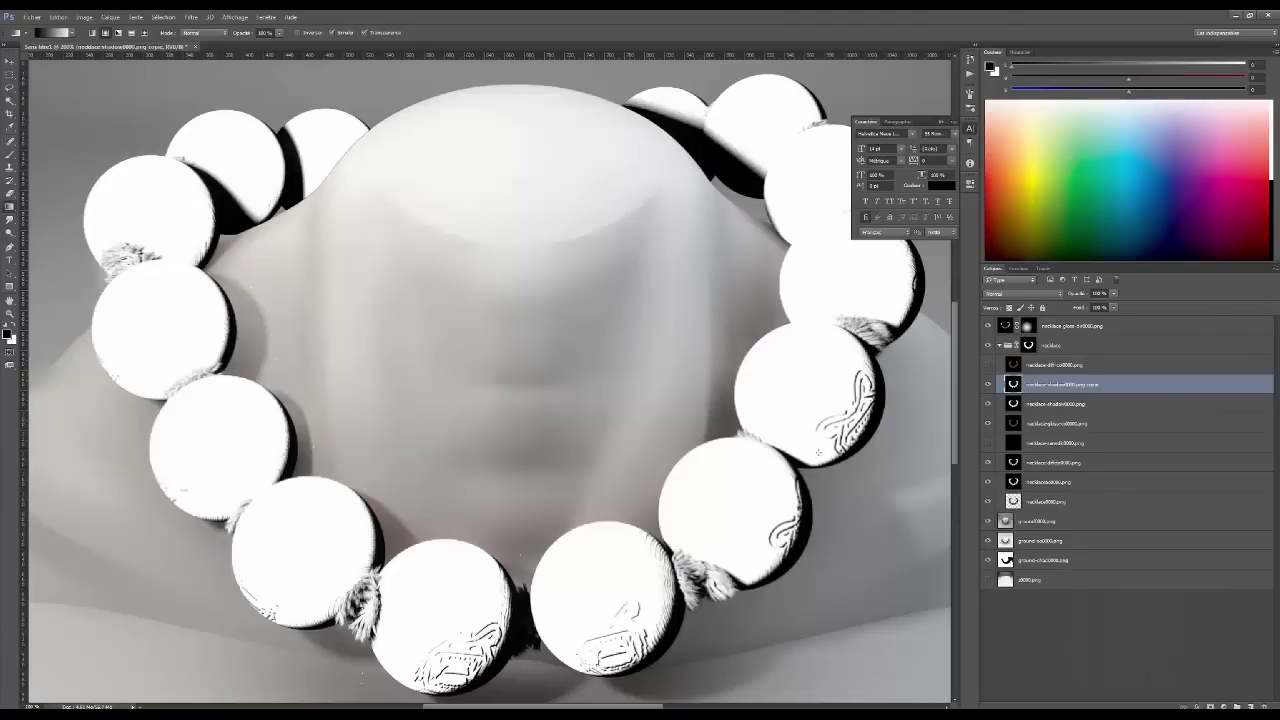
{"action": "left_click_drag", "start_coordinate": [1005, 387], "coordinate": [1263, 706]}
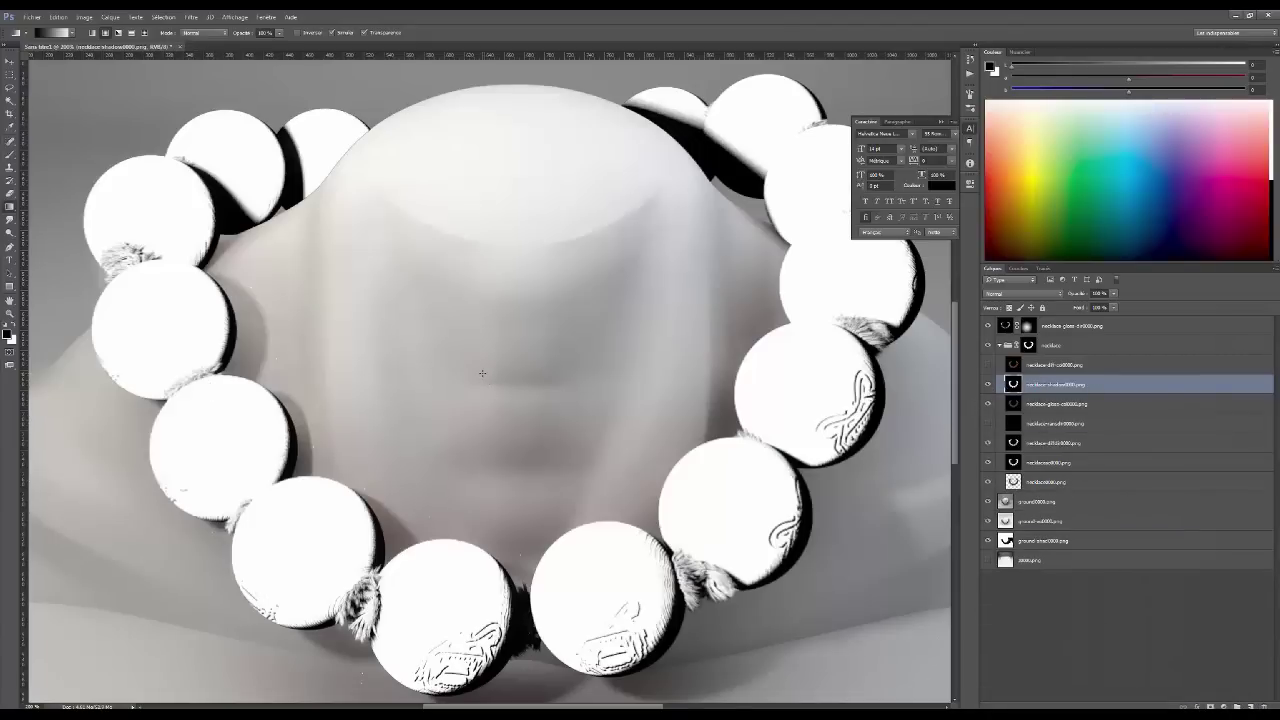
Copy the whole necklace-shadow0000.png image, hide that layer and select the necklace-gloss-col0000.png layer
{"action": "key", "text": "ctrl+minus"}
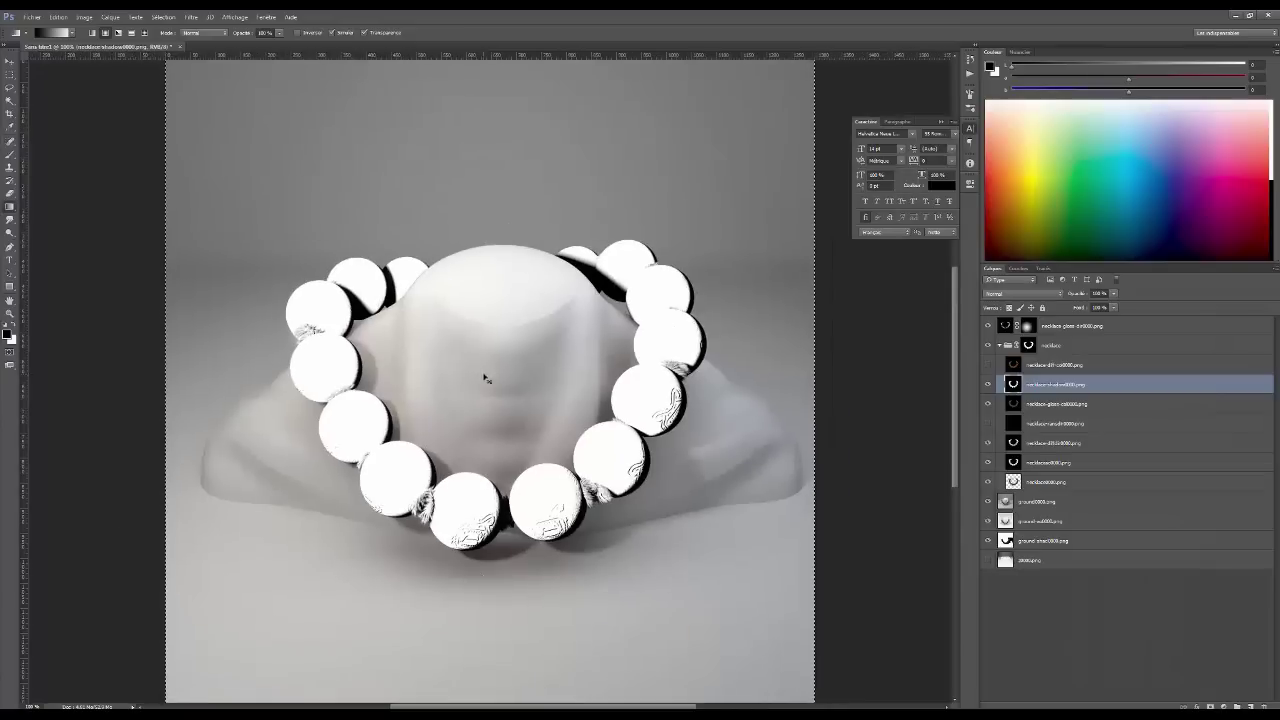
{"action": "left_click", "coordinate": [988, 384]}
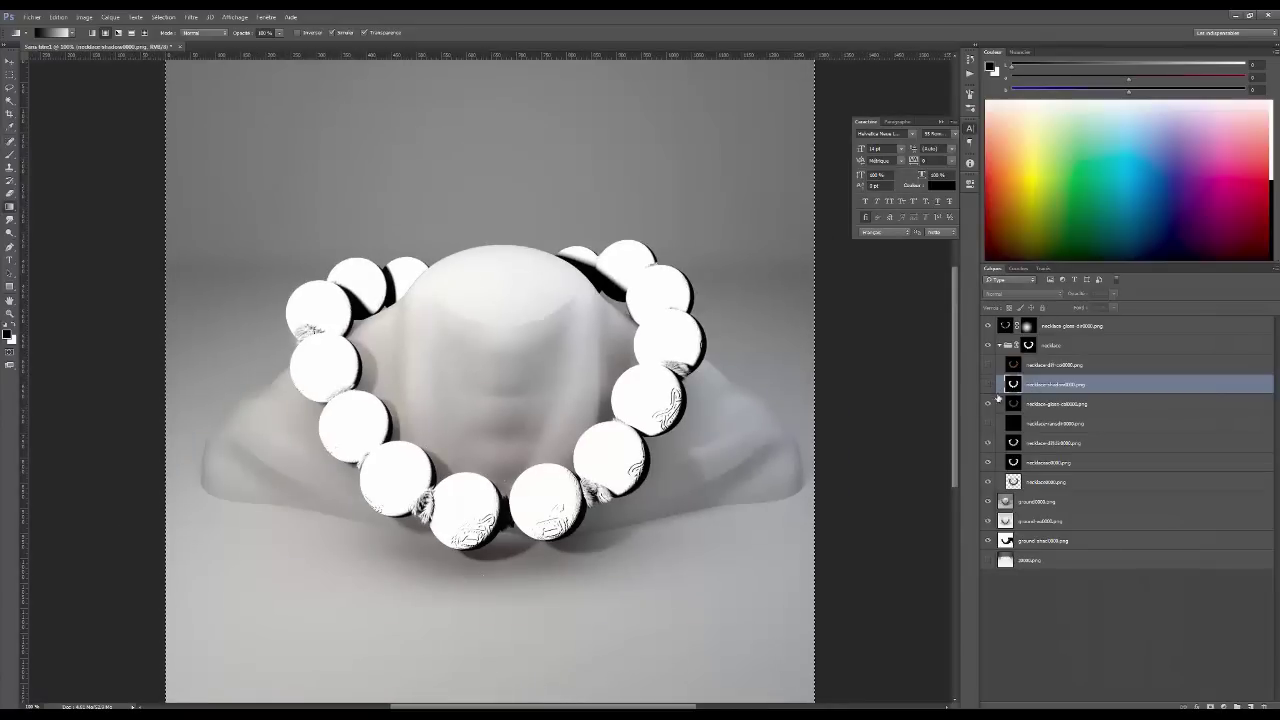
{"action": "left_click", "coordinate": [1017, 404]}
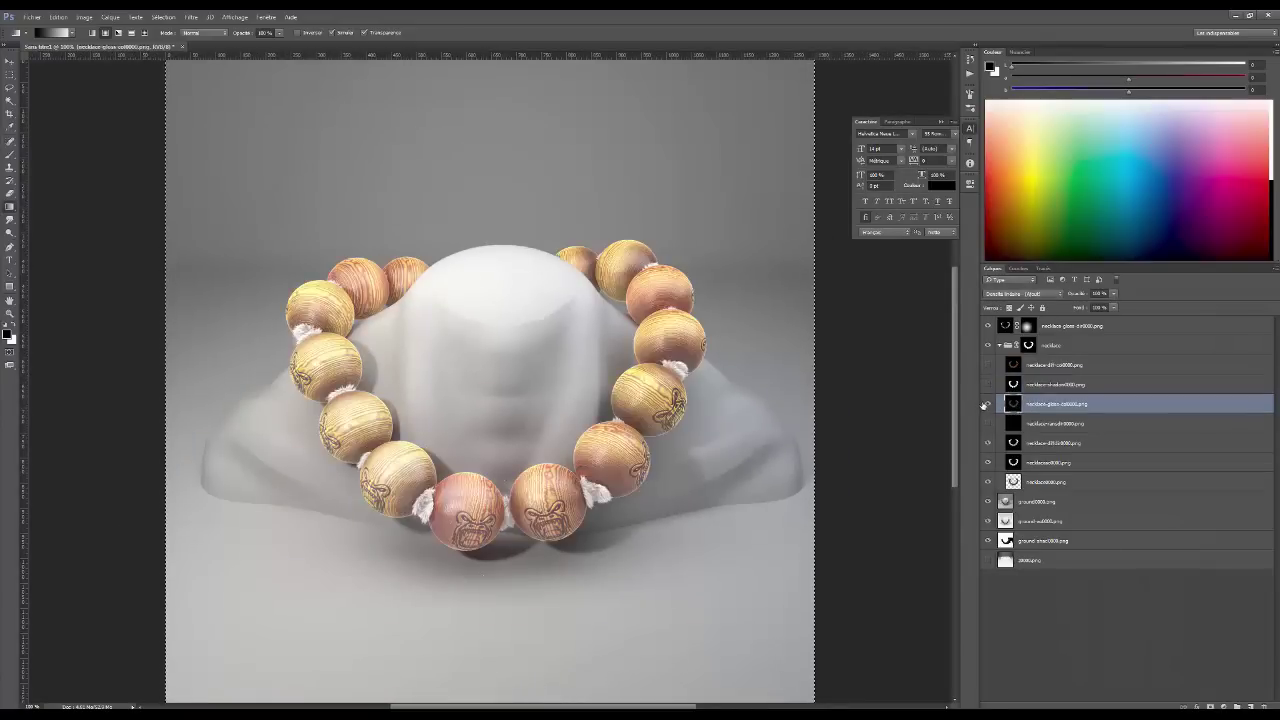
Add a layer mask to necklace-gloss-col0000.png, paste the copied shadow pass into it and return to the layer image
{"action": "left_click", "coordinate": [1210, 706]}
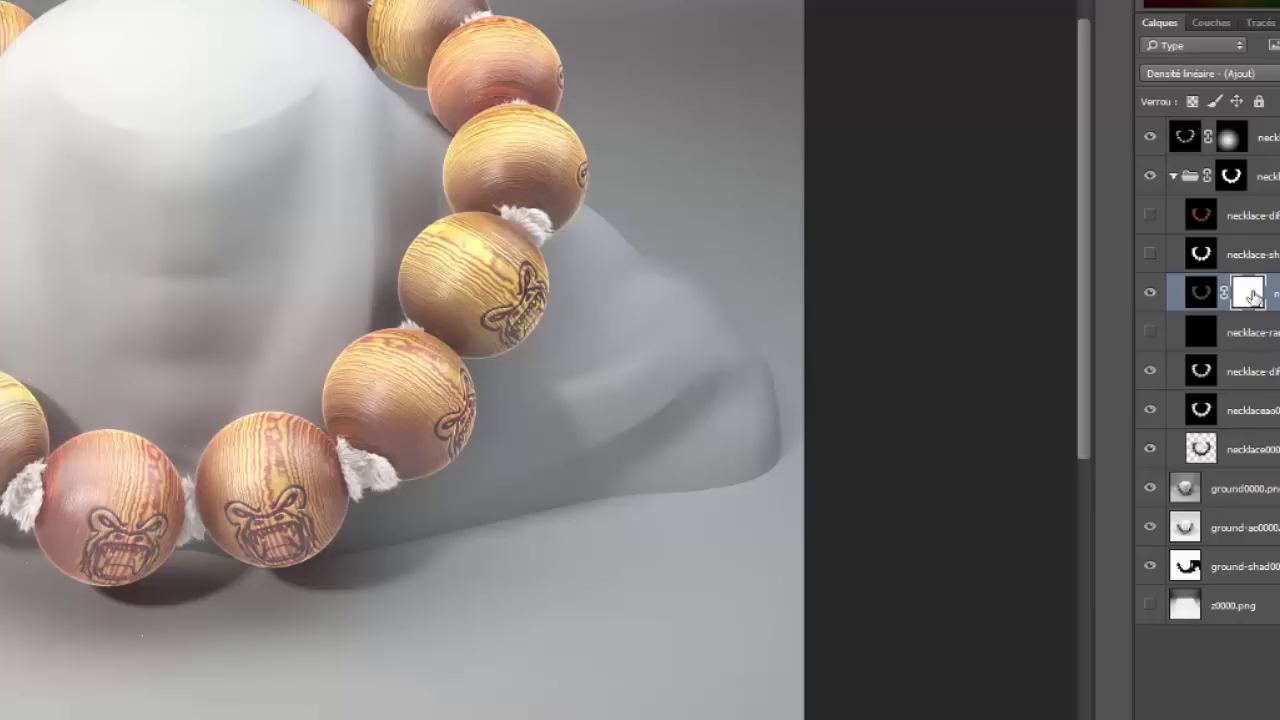
{"action": "left_click", "coordinate": [1250, 292], "text": "alt"}
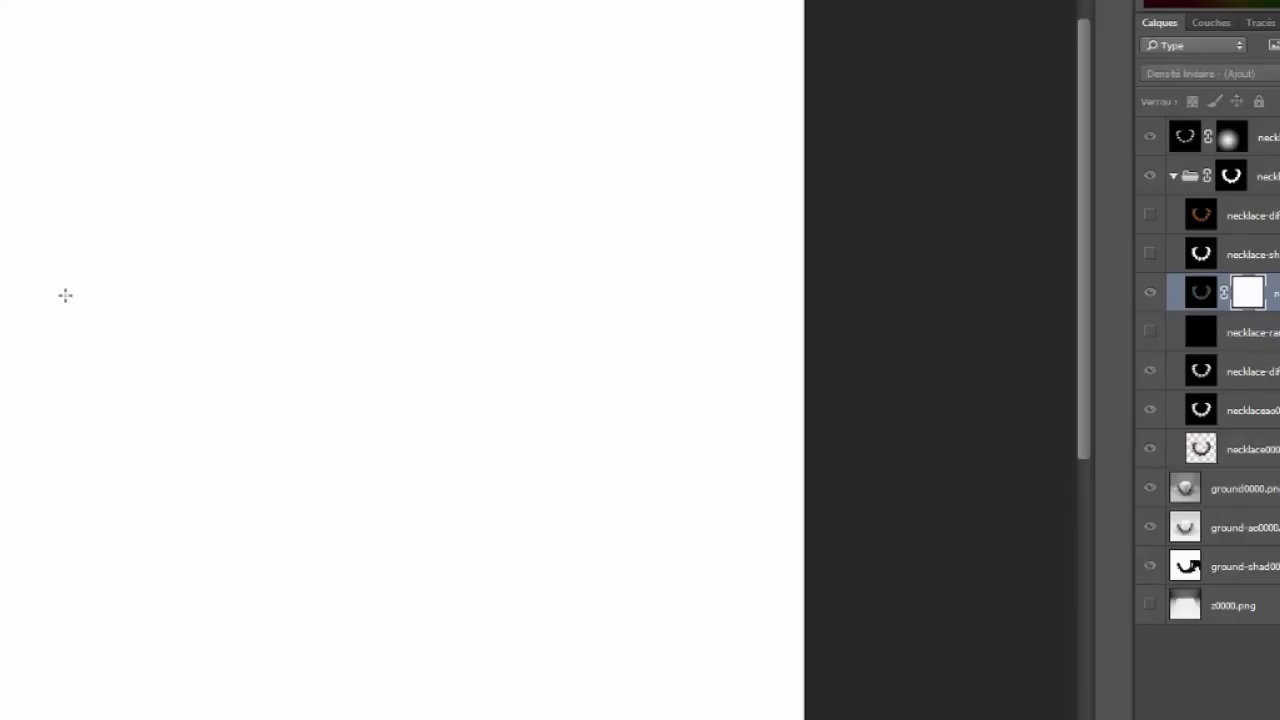
{"action": "key", "text": "ctrl+v"}
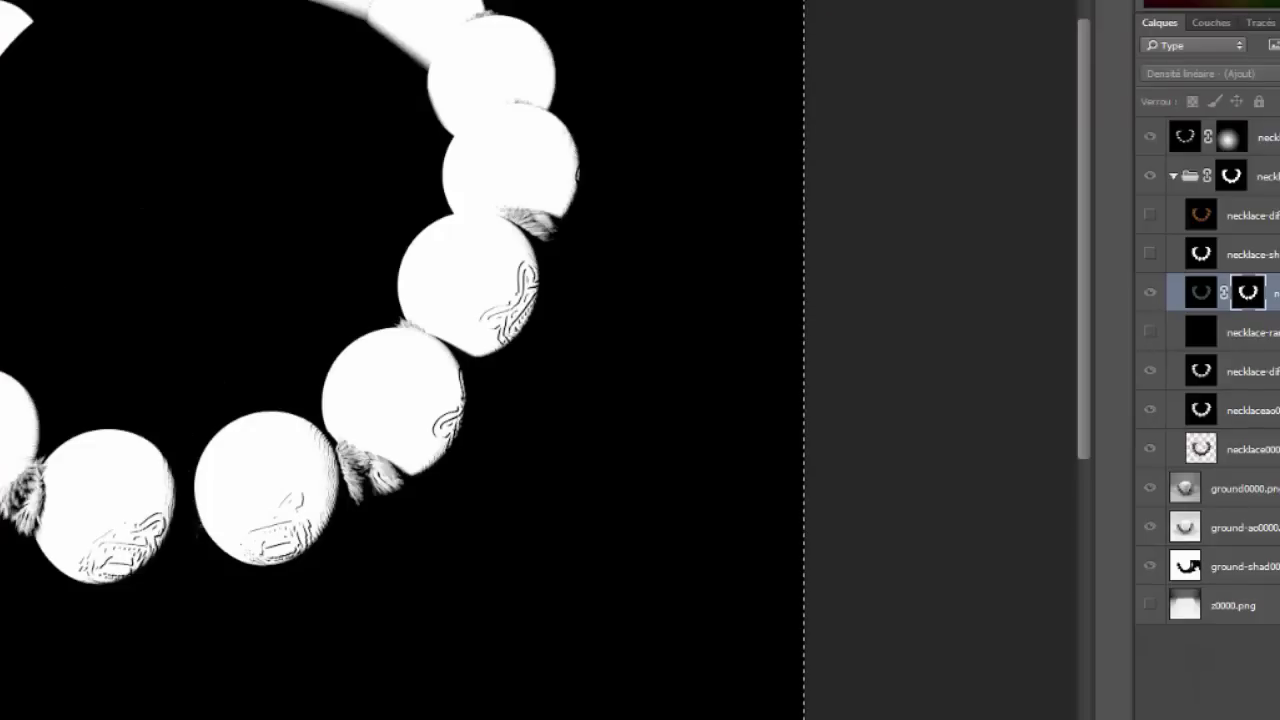
{"action": "key", "text": "ctrl+plus"}
{"action": "key", "text": "ctrl+plus"}
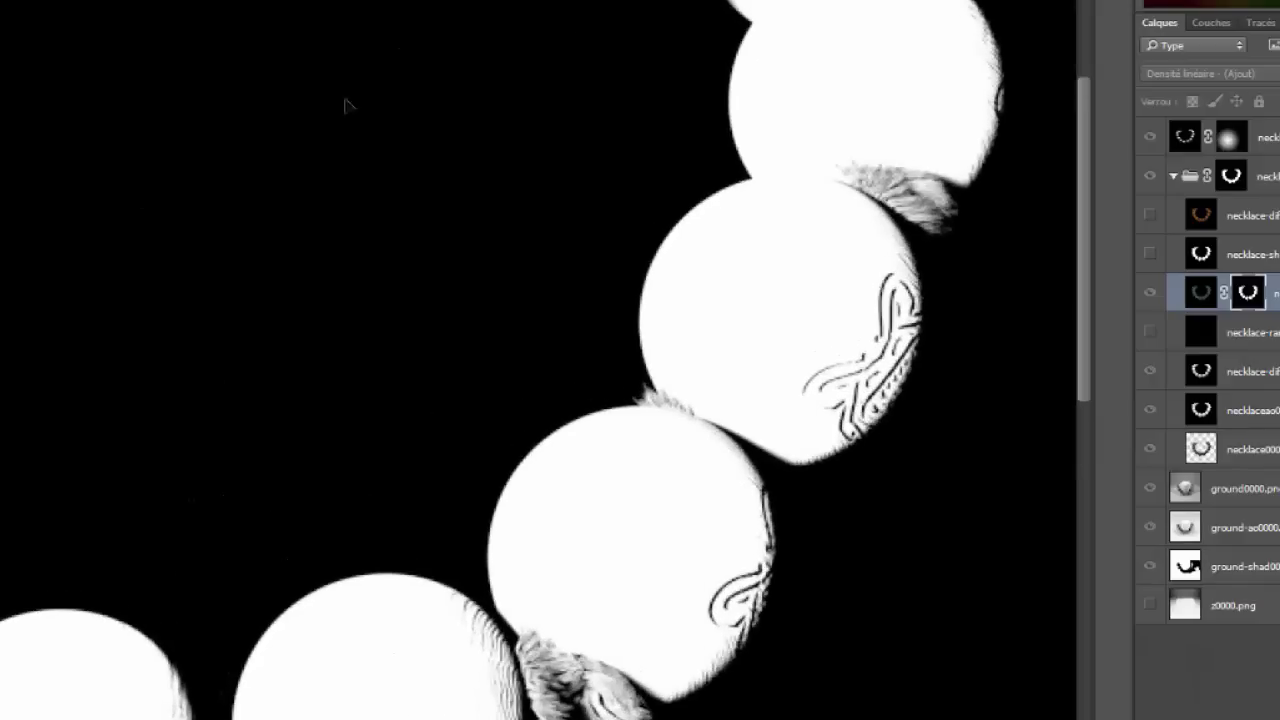
{"action": "left_click", "coordinate": [1200, 293]}
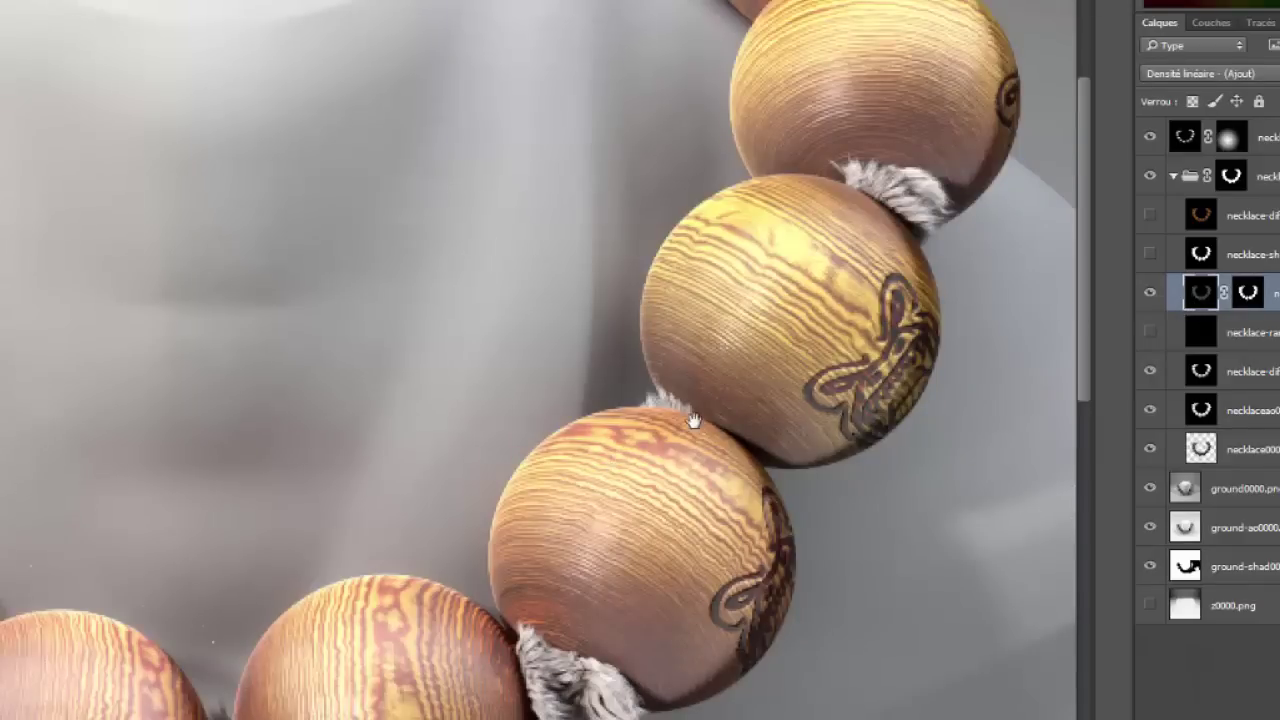
Examine the shadow-masked gloss on the beads and fur up close and across the whole necklace
{"action": "left_click_drag", "start_coordinate": [766, 420], "coordinate": [642, 422]}
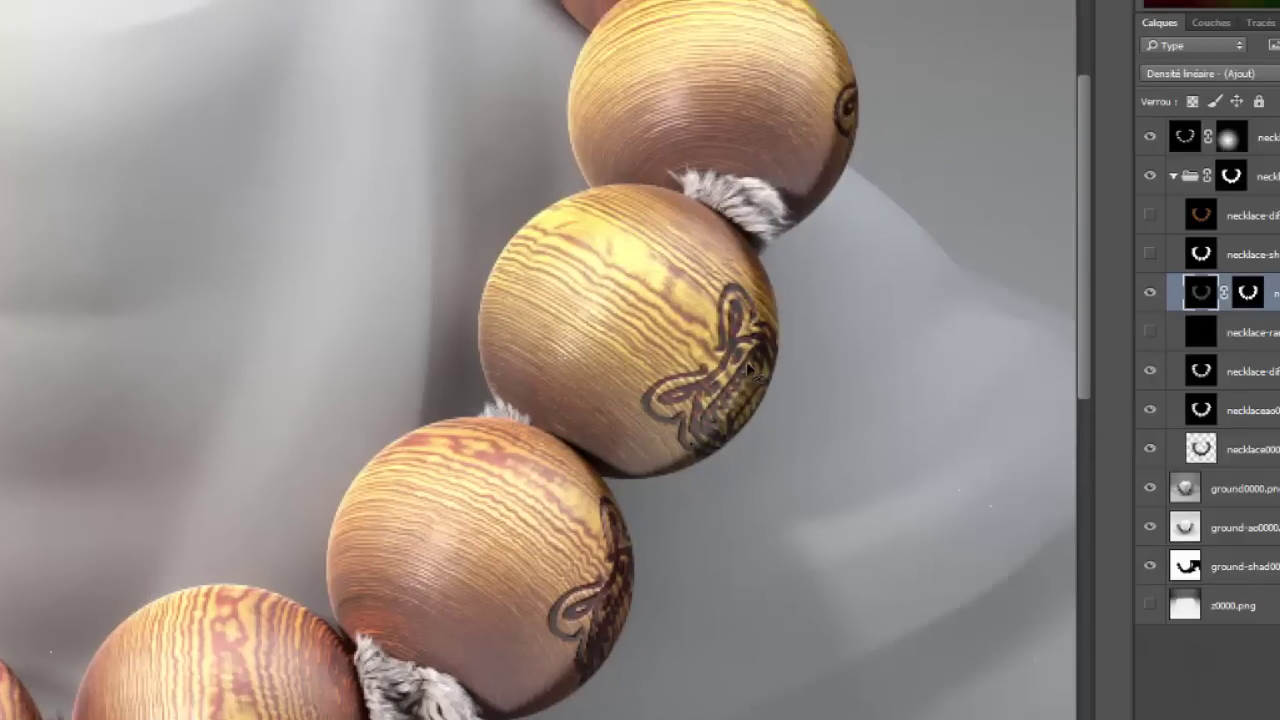
{"action": "key", "text": "ctrl+minus"}
{"action": "key", "text": "ctrl+minus"}
{"action": "key", "text": "ctrl+minus"}
{"action": "key", "text": "ctrl+plus"}
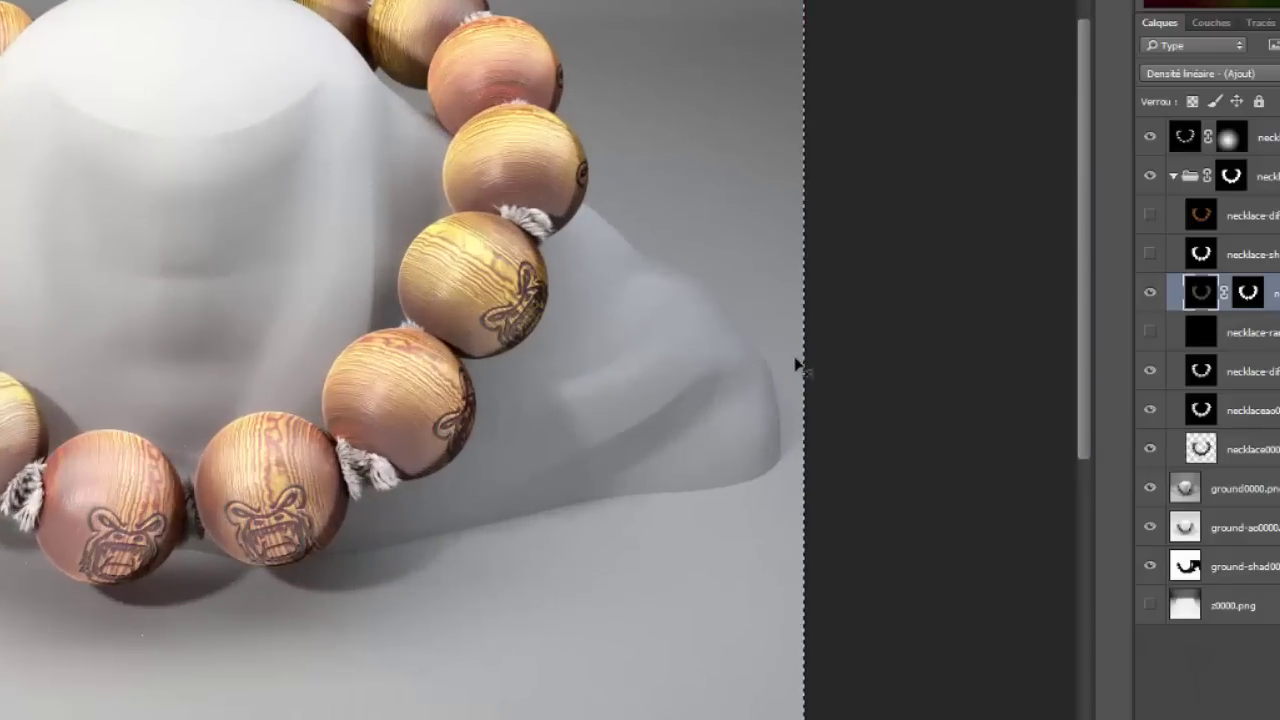
{"action": "key", "text": "ctrl+plus"}
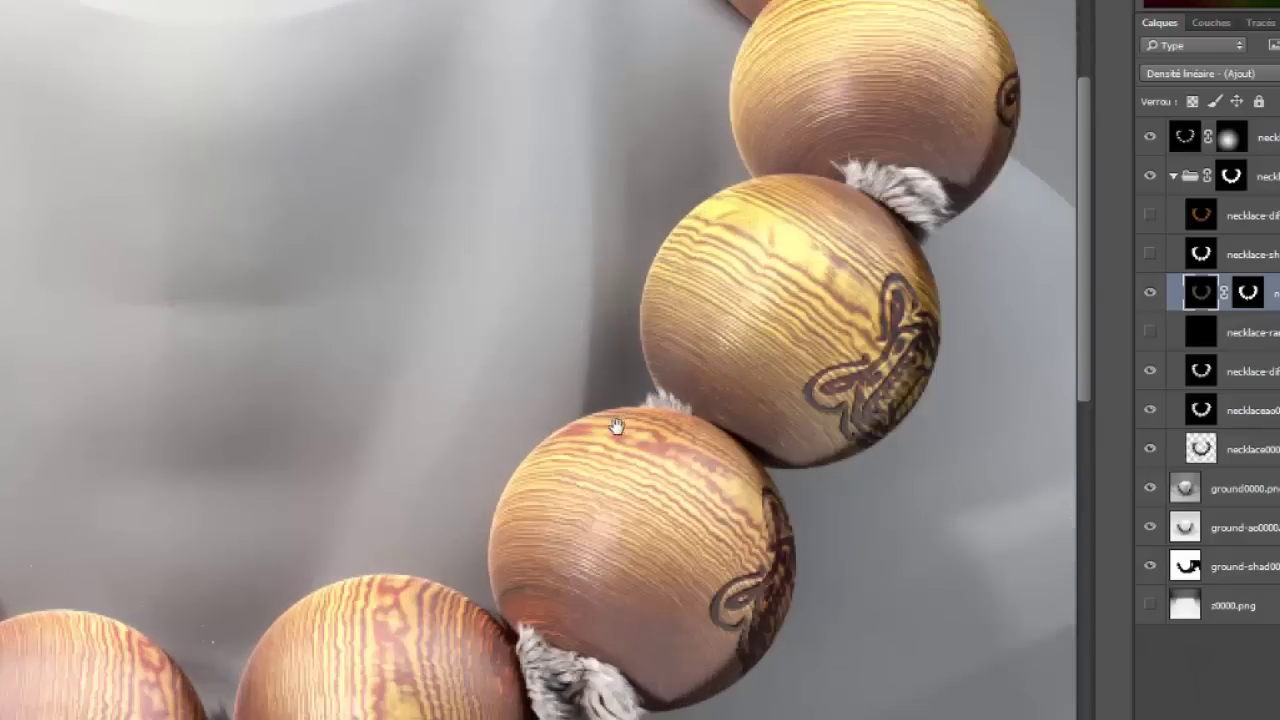
Move the masked necklace-gloss-col0000.png layer below necklace-ransdir0000.png, directly above necklace-diffdir0000.png
{"action": "left_click_drag", "start_coordinate": [616, 427], "coordinate": [254, 191]}
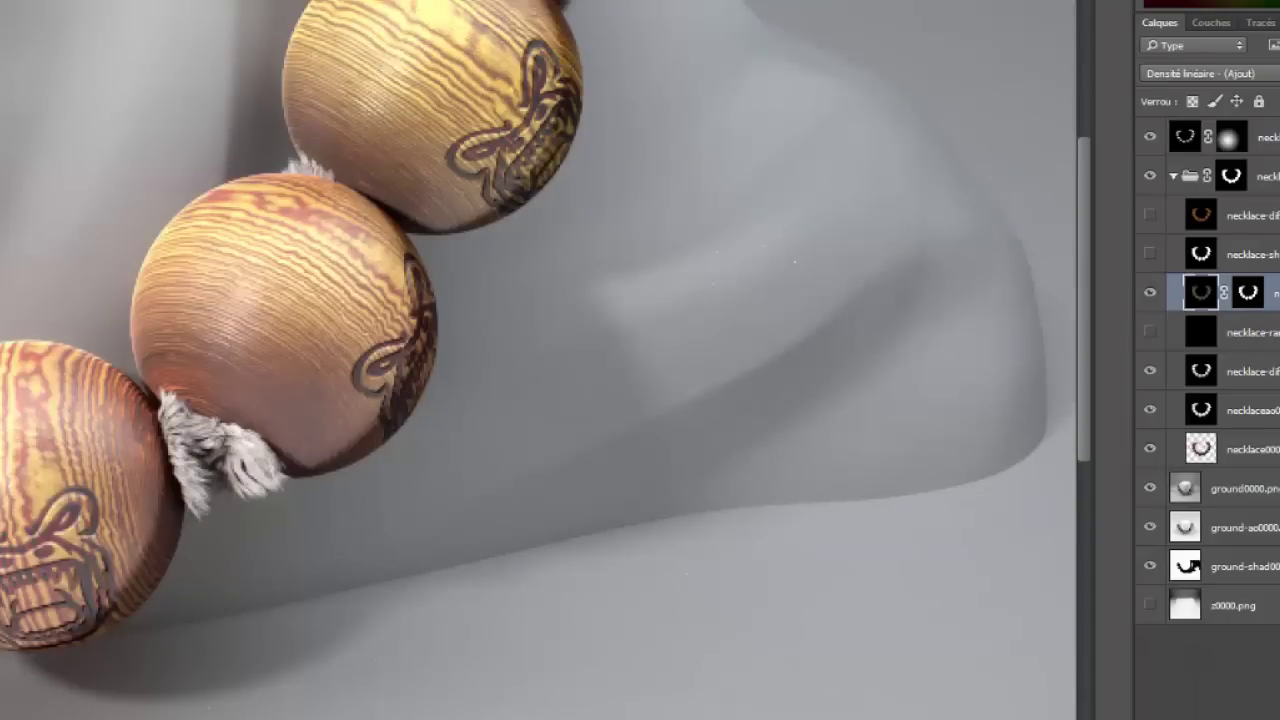
{"action": "key", "text": "ctrl+z"}
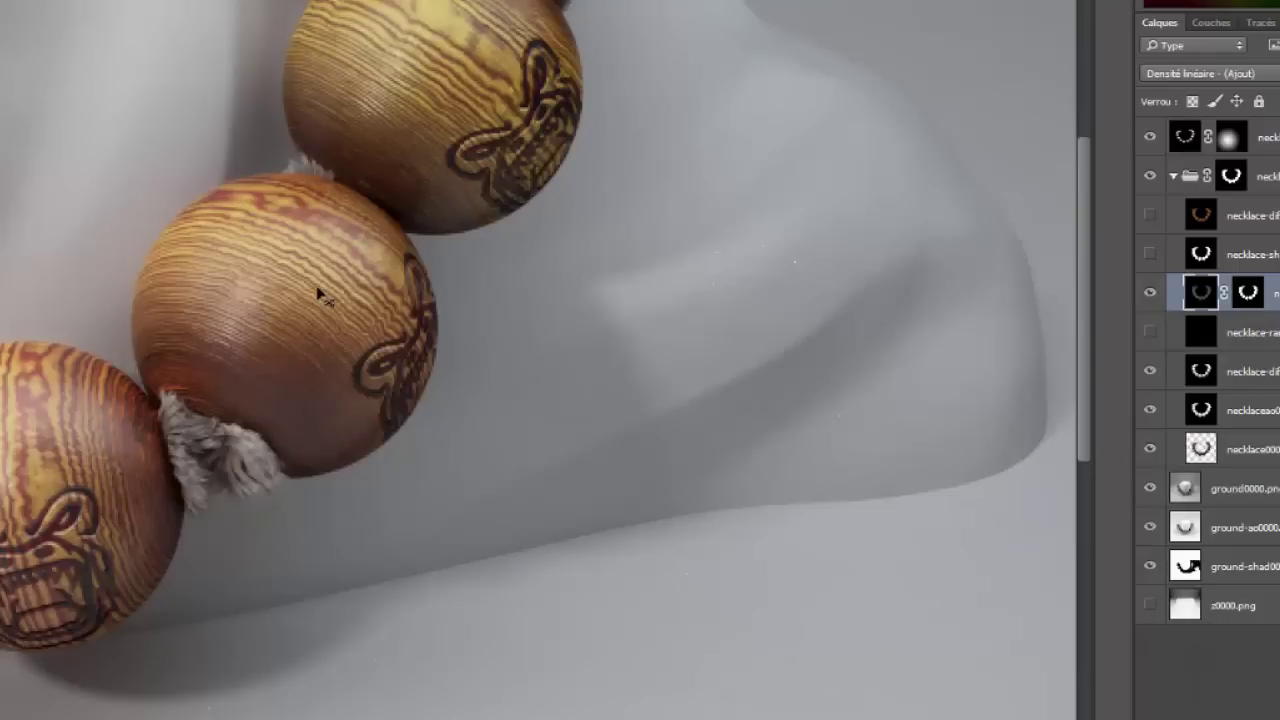
{"action": "key", "text": "ctrl+minus"}
{"action": "key", "text": "ctrl+a"}
{"action": "left_click_drag", "start_coordinate": [1203, 302], "coordinate": [1200, 369]}
Move the necklace-shadow0000.png layer between necklace-ransdir0000.png and necklace-gloss-col0000.png and make it visible
{"action": "left_click", "coordinate": [1201, 256]}
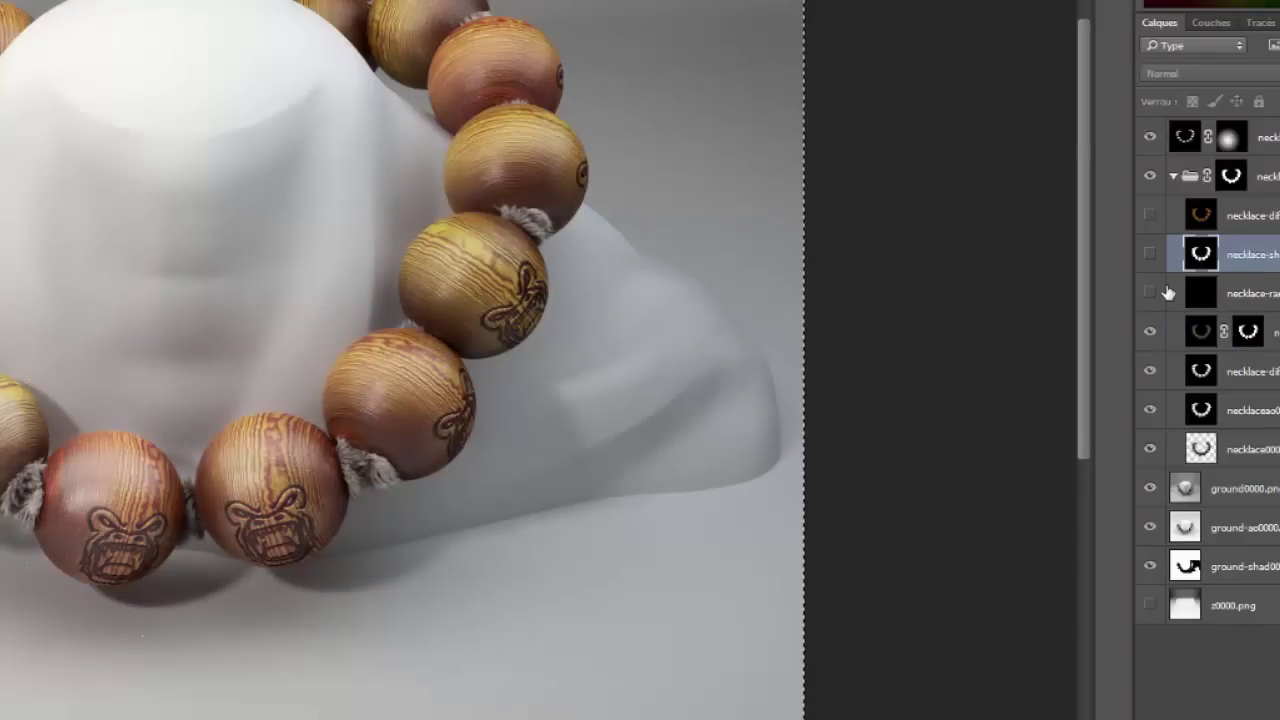
{"action": "left_click", "coordinate": [1150, 256]}
{"action": "left_click", "coordinate": [1152, 258]}
{"action": "left_click", "coordinate": [1150, 215]}
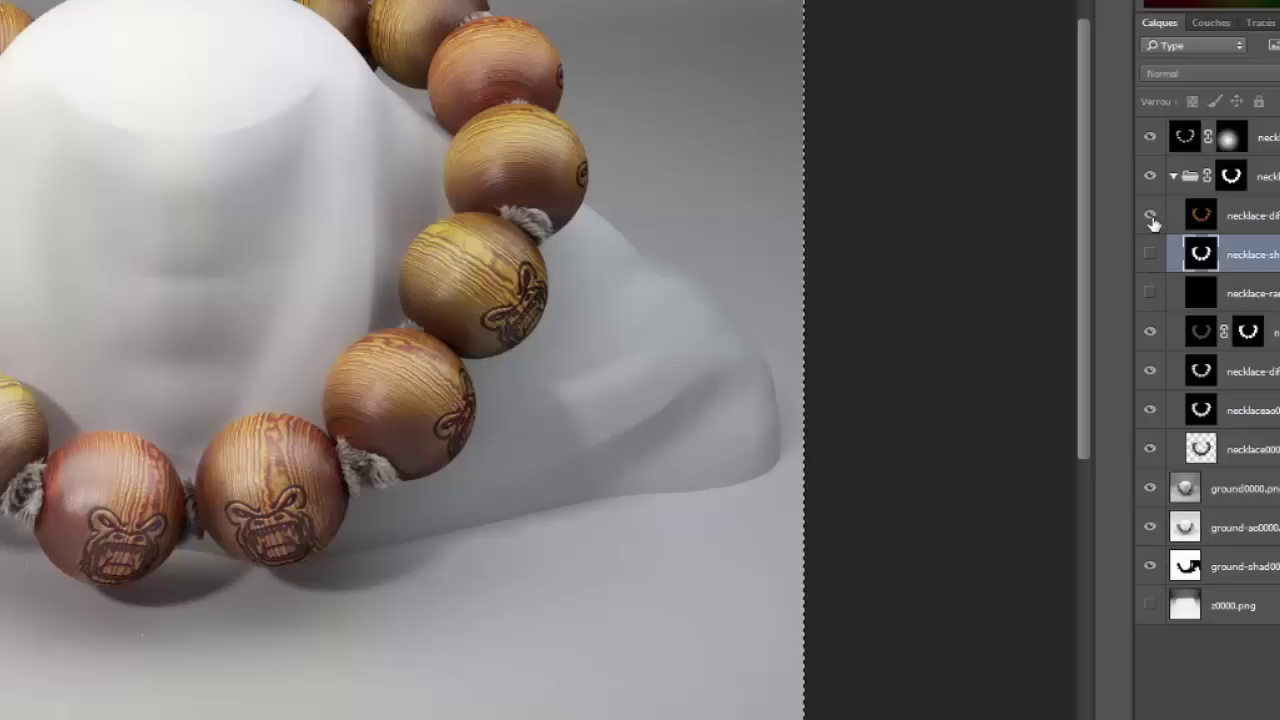
{"action": "left_click", "coordinate": [1150, 215]}
{"action": "left_click", "coordinate": [1150, 254]}
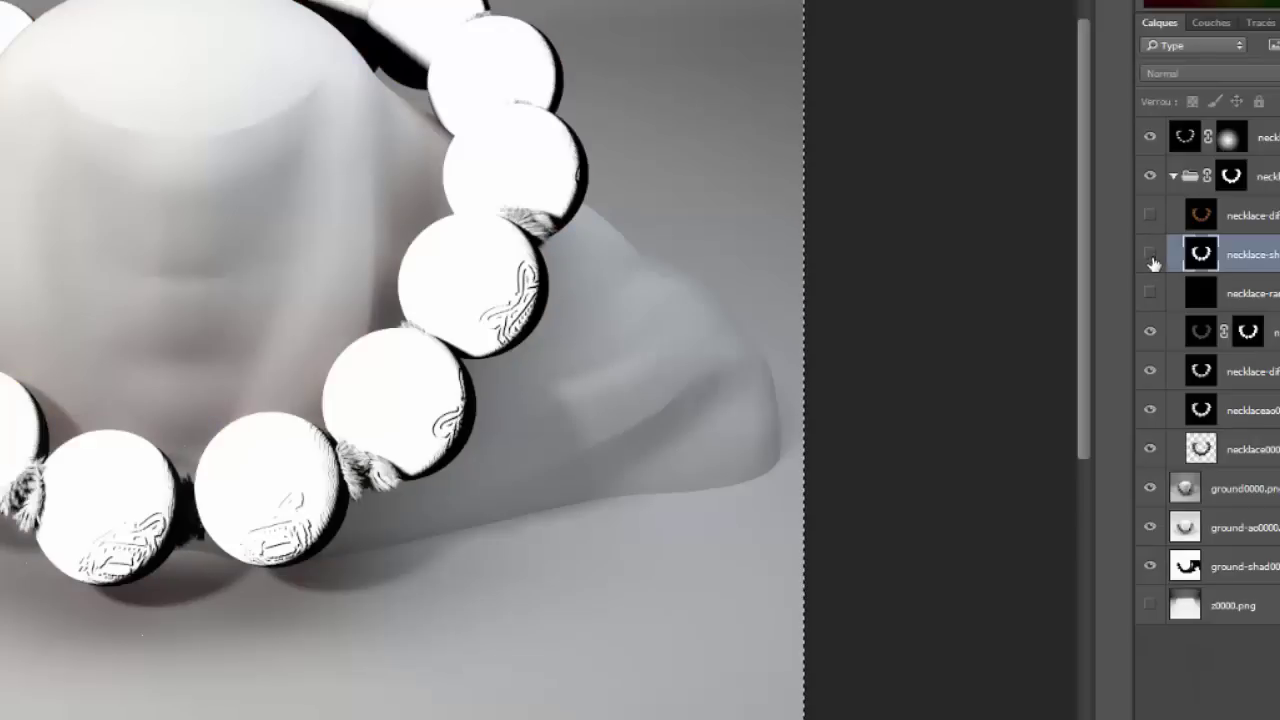
{"action": "left_click", "coordinate": [1150, 254]}
{"action": "left_click_drag", "start_coordinate": [1175, 312], "coordinate": [1174, 312]}
{"action": "left_click", "coordinate": [1150, 296]}
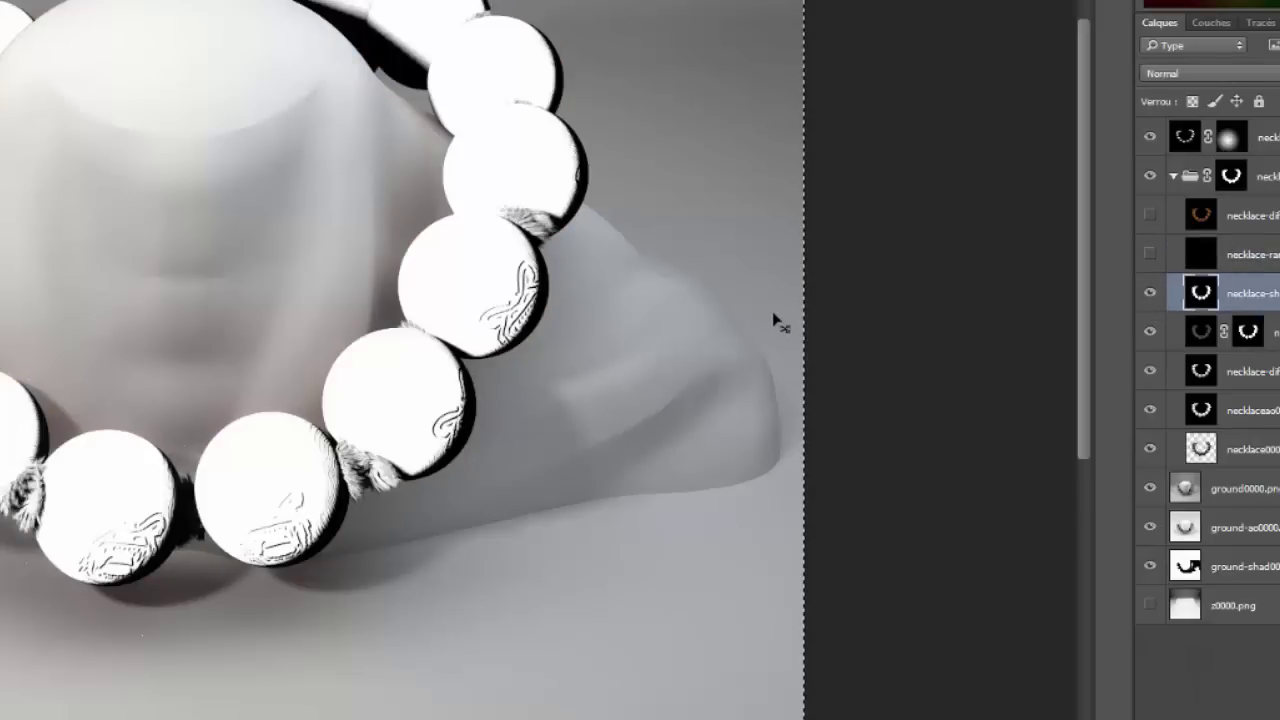
Add a Teinte/Saturation adjustment layer above necklace-shadow0000.png and clip it to that layer
{"action": "key", "text": "ctrl+plus"}
{"action": "key", "text": "ctrl+plus"}
{"action": "left_click_drag", "start_coordinate": [763, 438], "coordinate": [680, 304]}
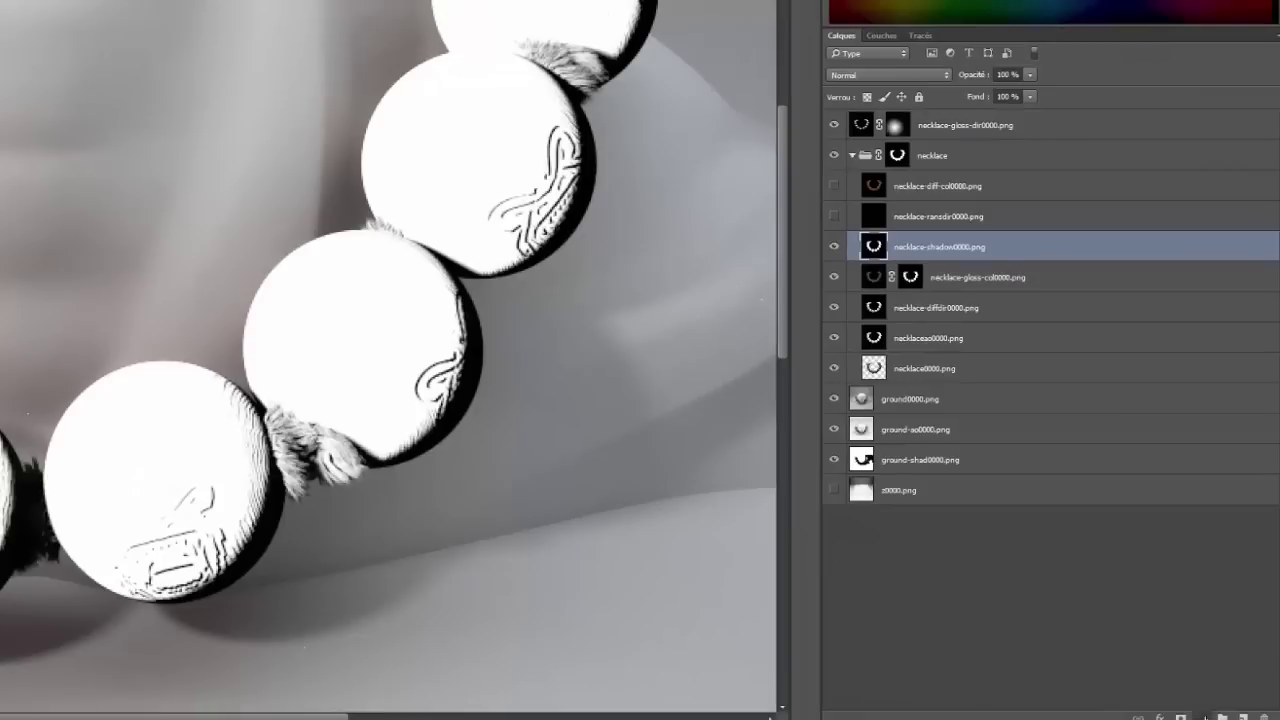
{"action": "left_click", "coordinate": [1202, 712]}
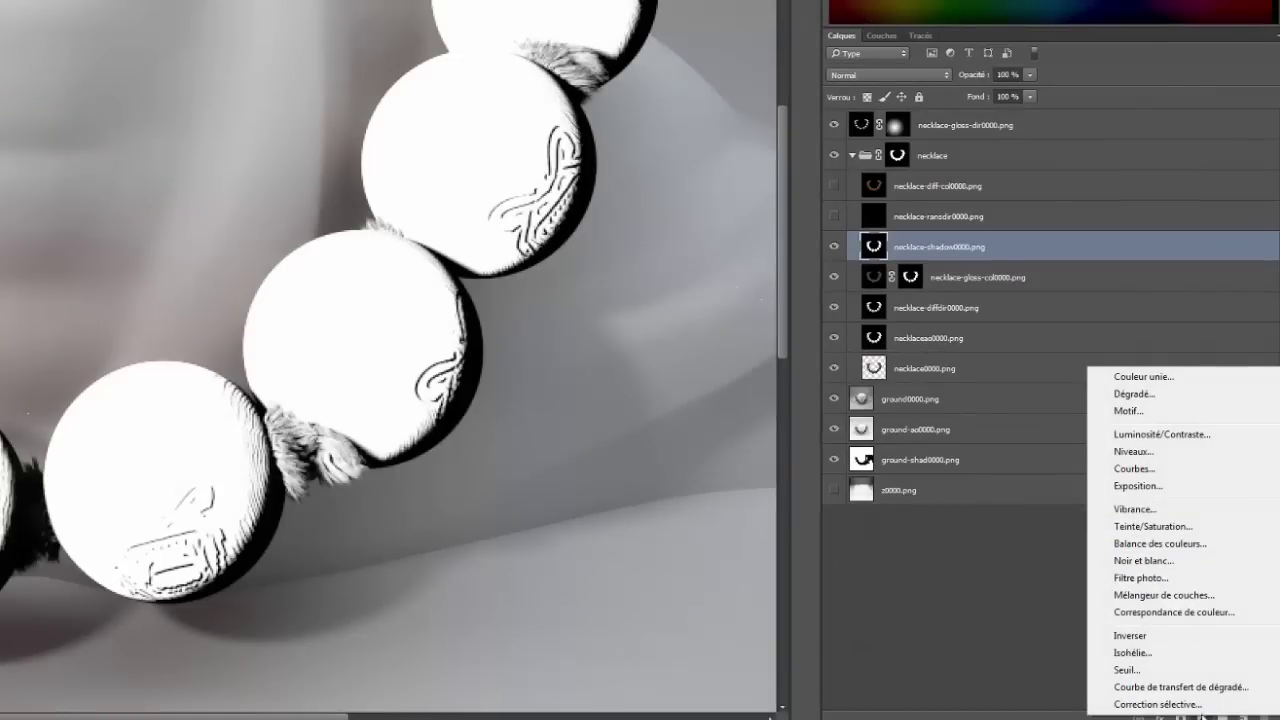
{"action": "left_click", "coordinate": [1143, 527]}
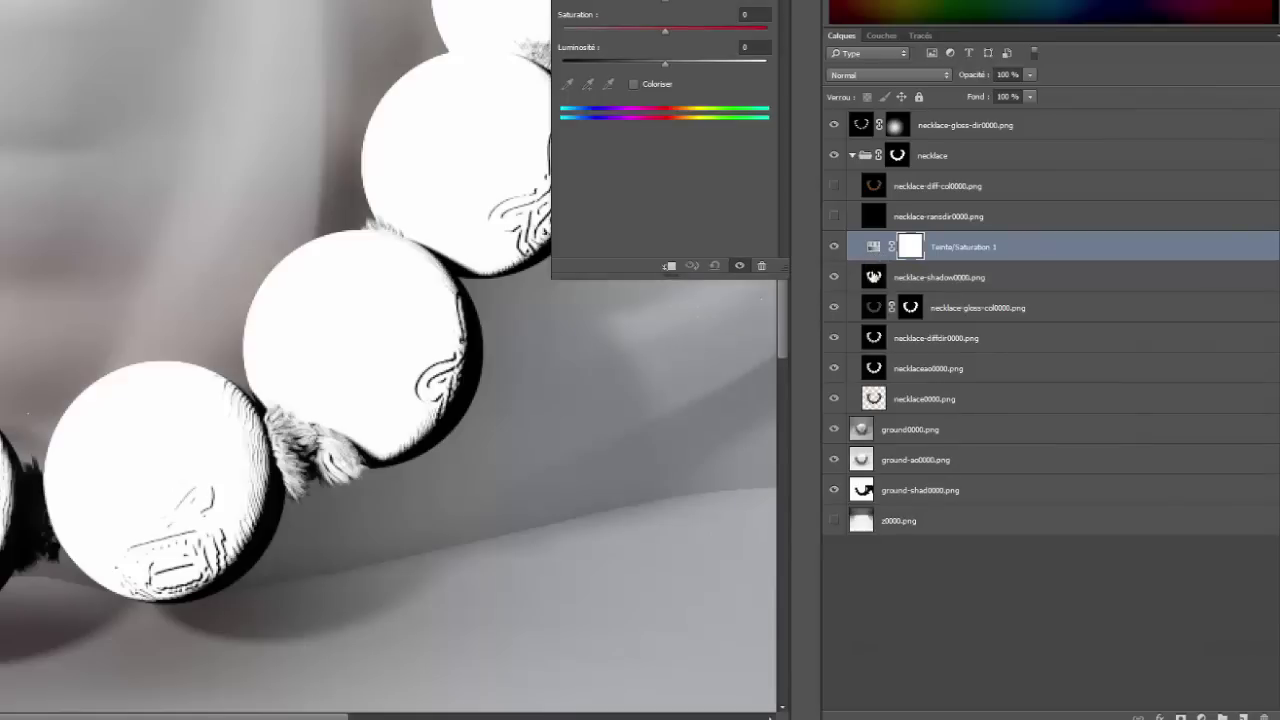
{"action": "left_click", "coordinate": [876, 249], "text": "alt"}
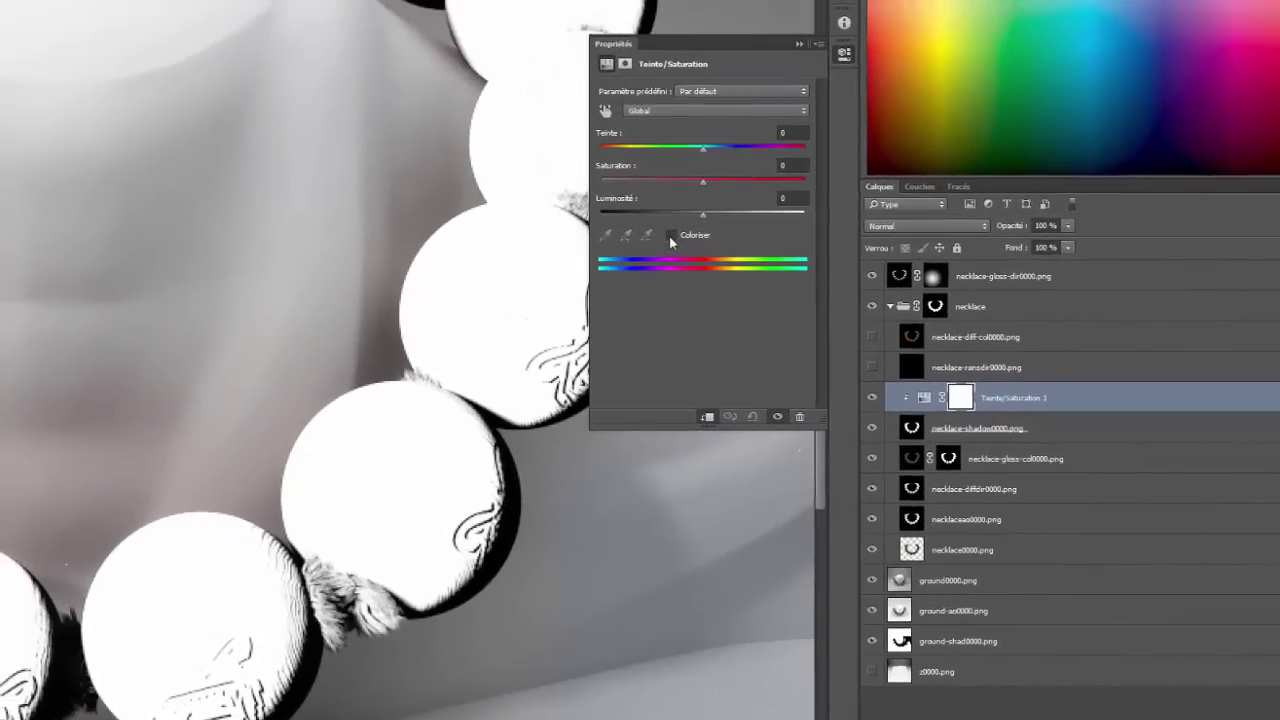
Colorize the shadow pass blue through the adjustment layer, with hue 219 and lightness +35
{"action": "left_click", "coordinate": [662, 201]}
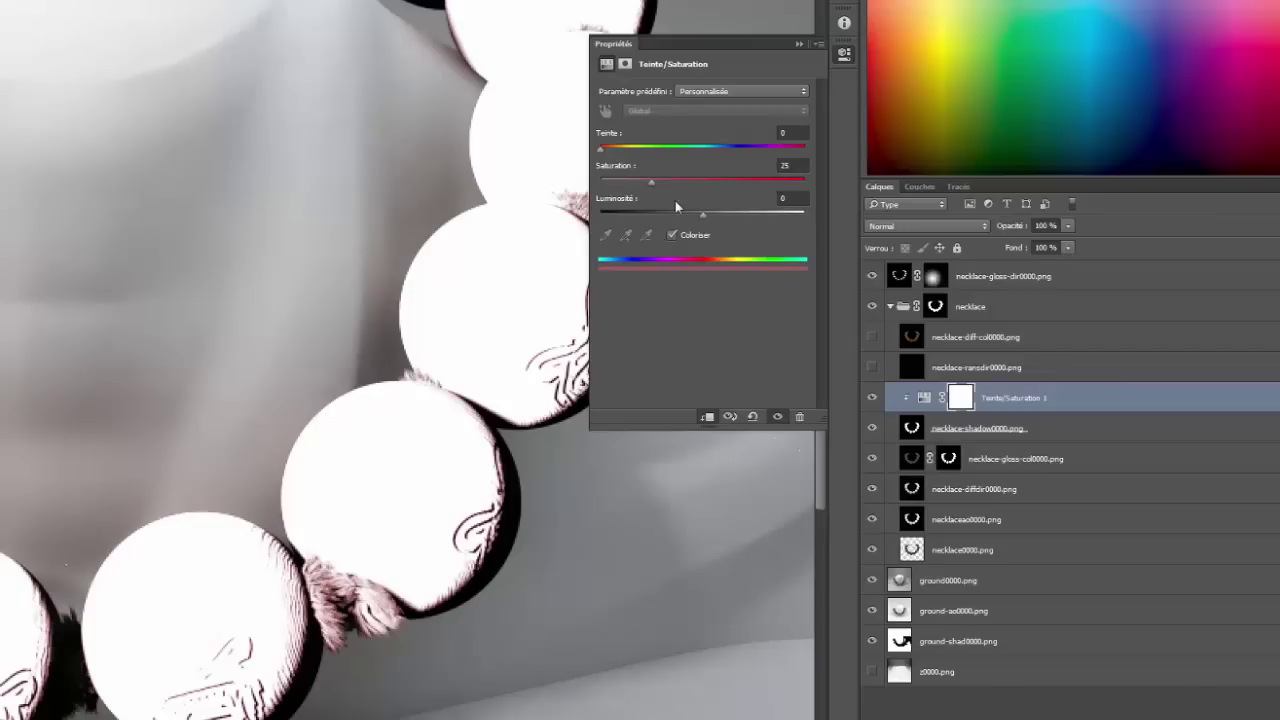
{"action": "left_click_drag", "start_coordinate": [705, 216], "coordinate": [738, 220]}
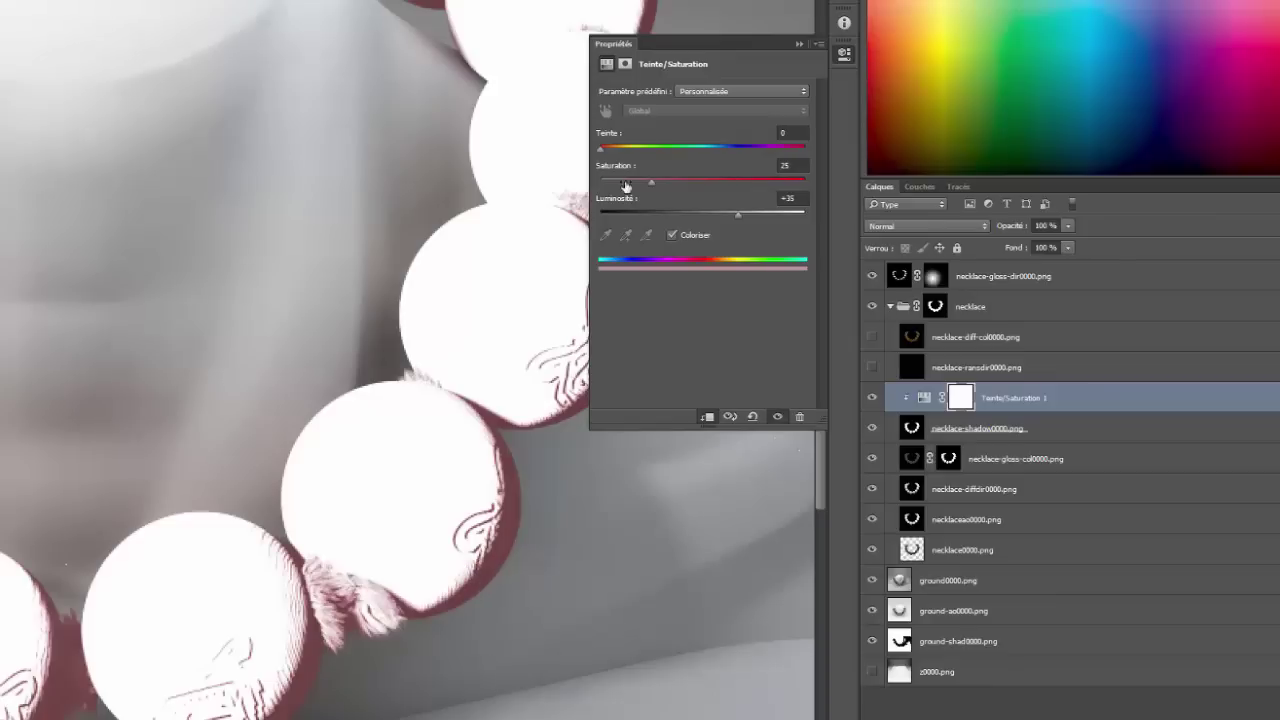
{"action": "left_click_drag", "start_coordinate": [601, 150], "coordinate": [724, 149]}
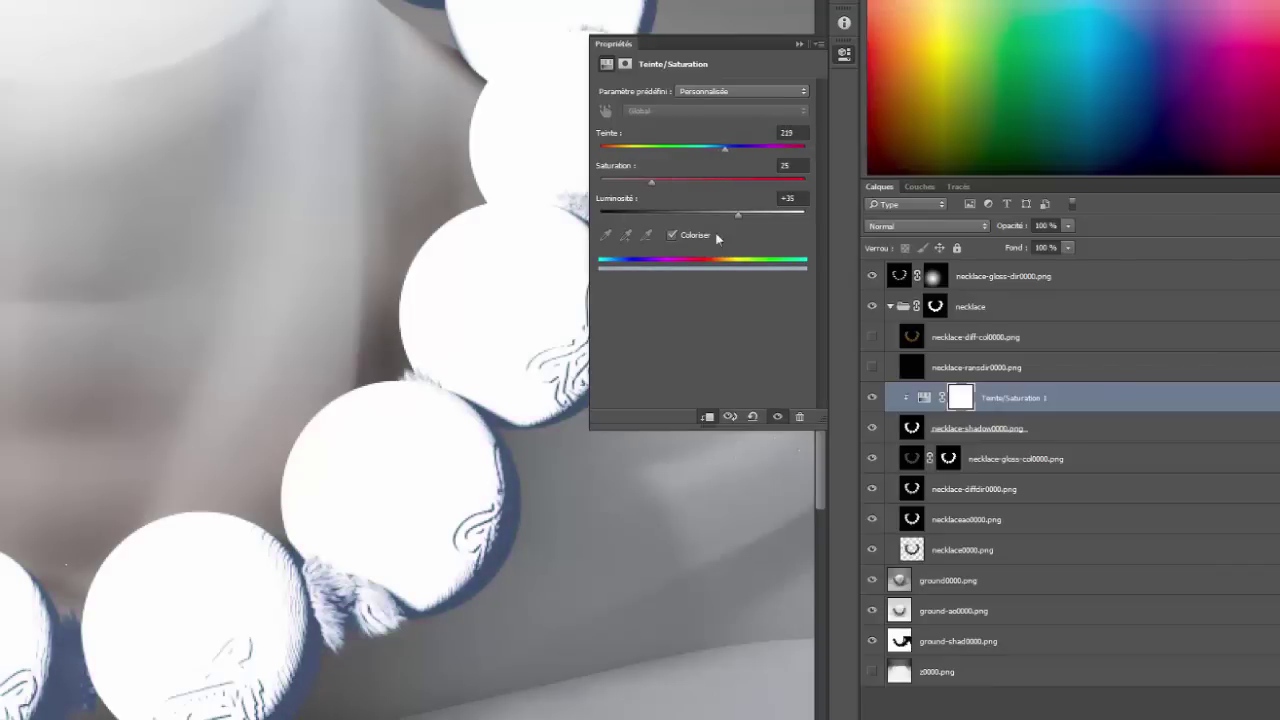
Blend the necklace-shadow0000.png layer in Produit mode and lower its opacity to about 25 %
{"action": "left_click", "coordinate": [911, 432]}
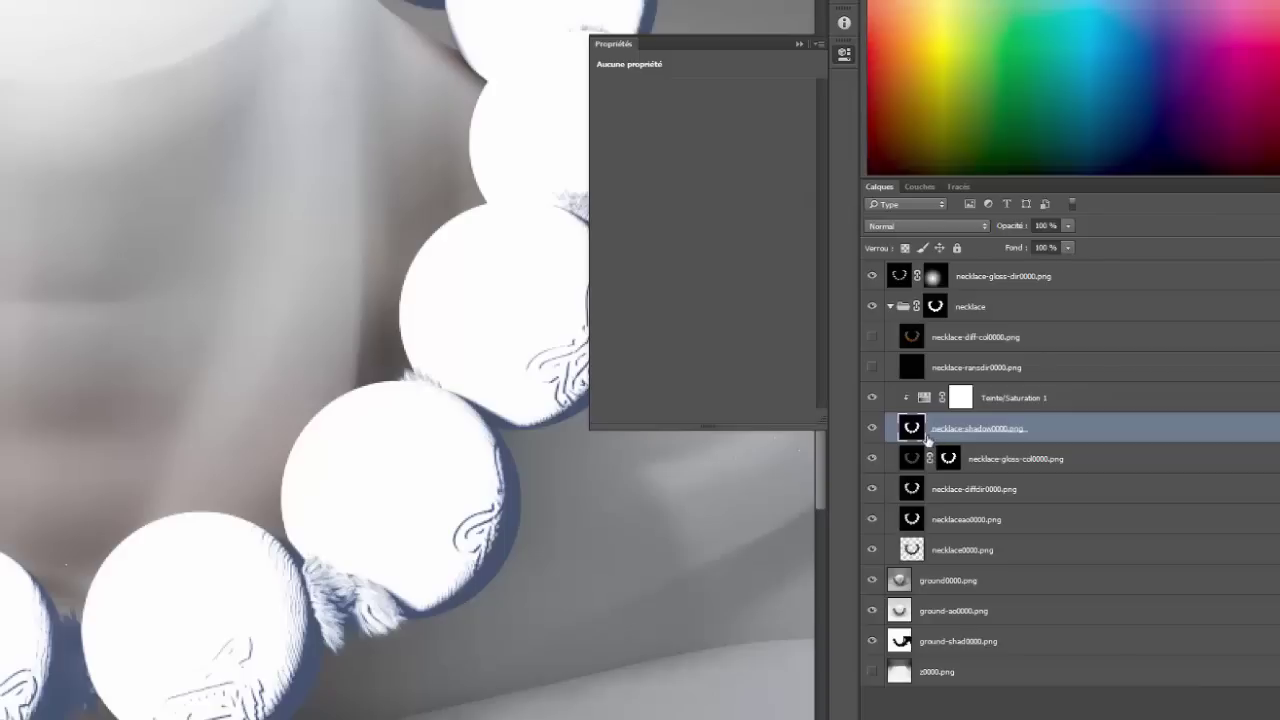
{"action": "left_click", "coordinate": [905, 228]}
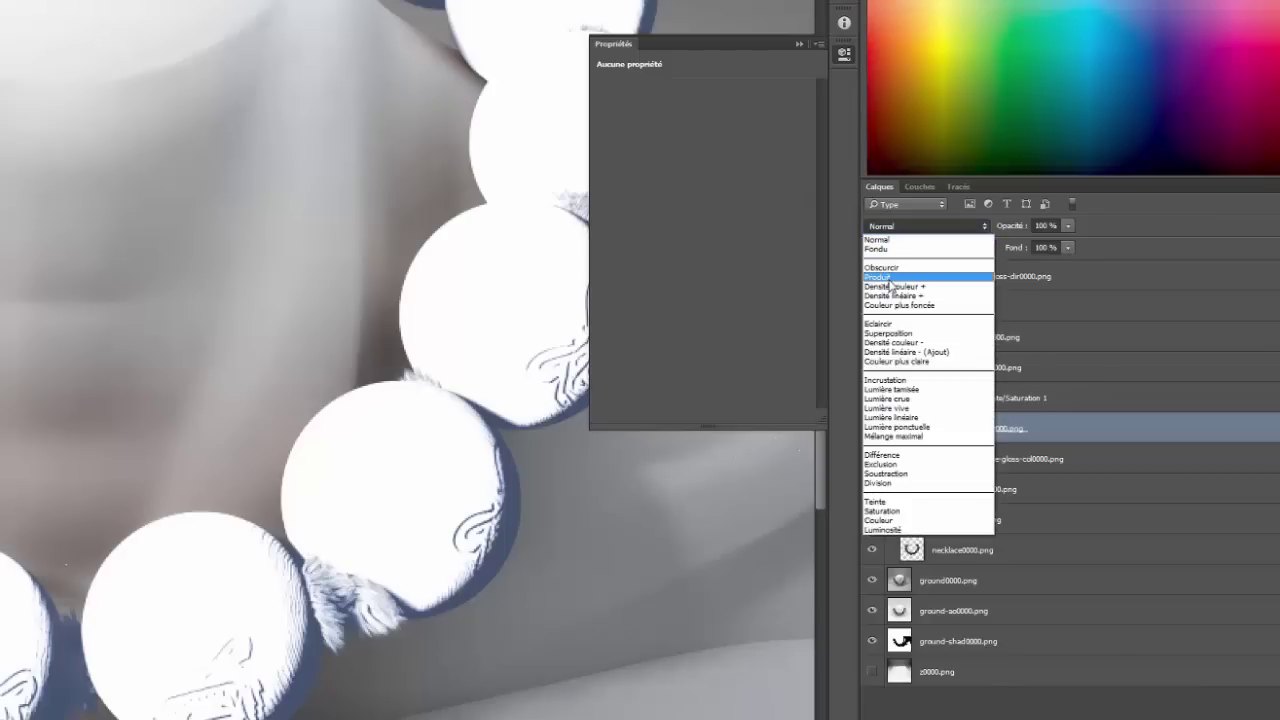
{"action": "left_click", "coordinate": [890, 274]}
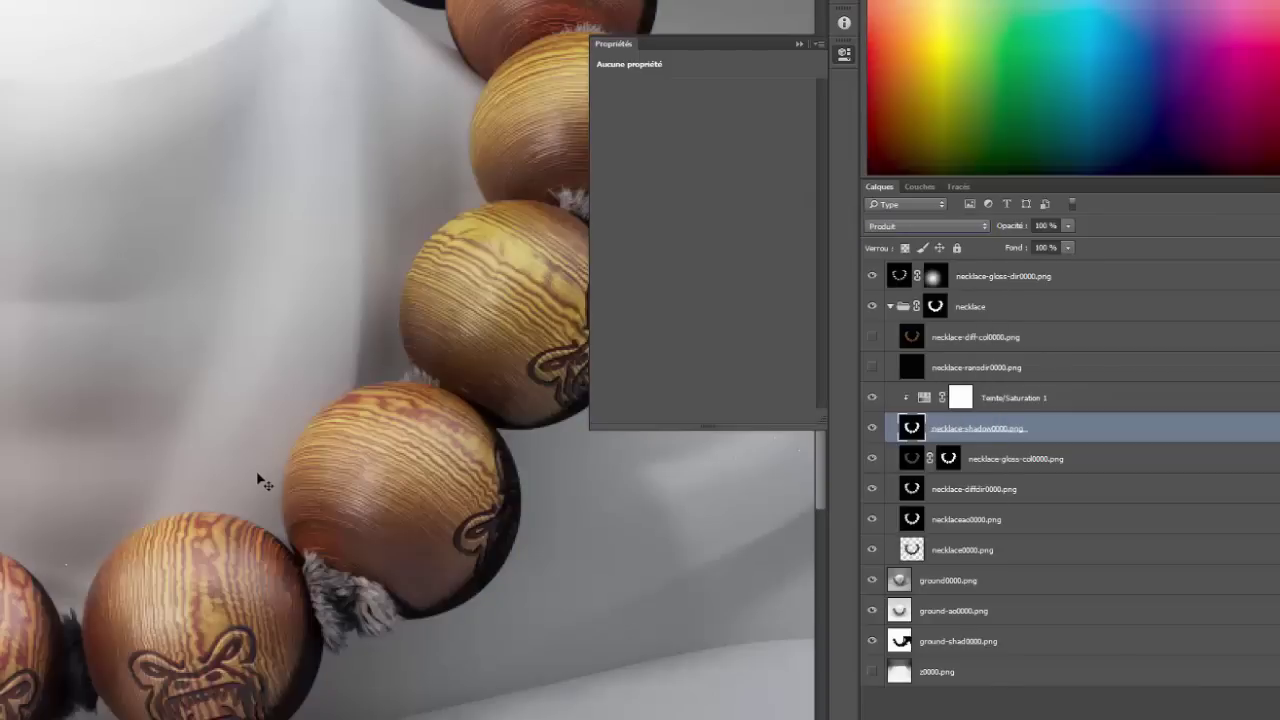
{"action": "key", "text": "ctrl+minus"}
{"action": "key", "text": "ctrl+minus"}
{"action": "key", "text": "ctrl+plus"}
{"action": "key", "text": "ctrl+plus"}
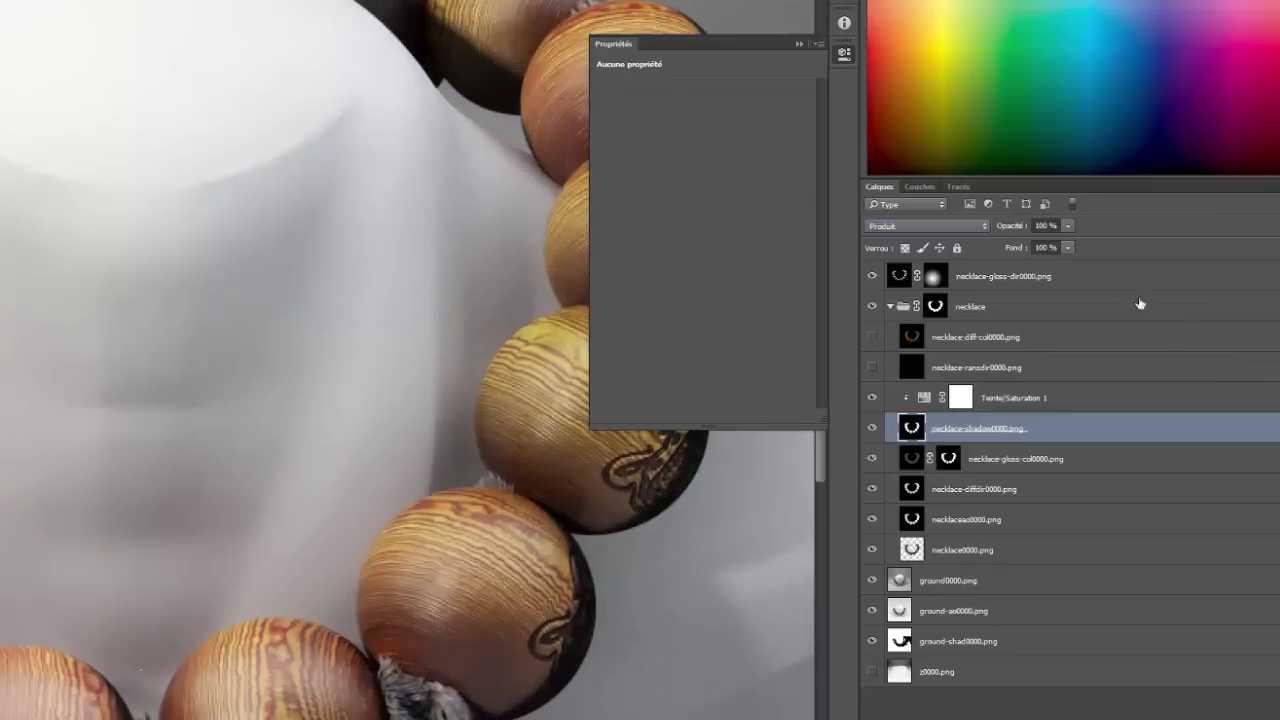
{"action": "left_click", "coordinate": [1067, 226]}
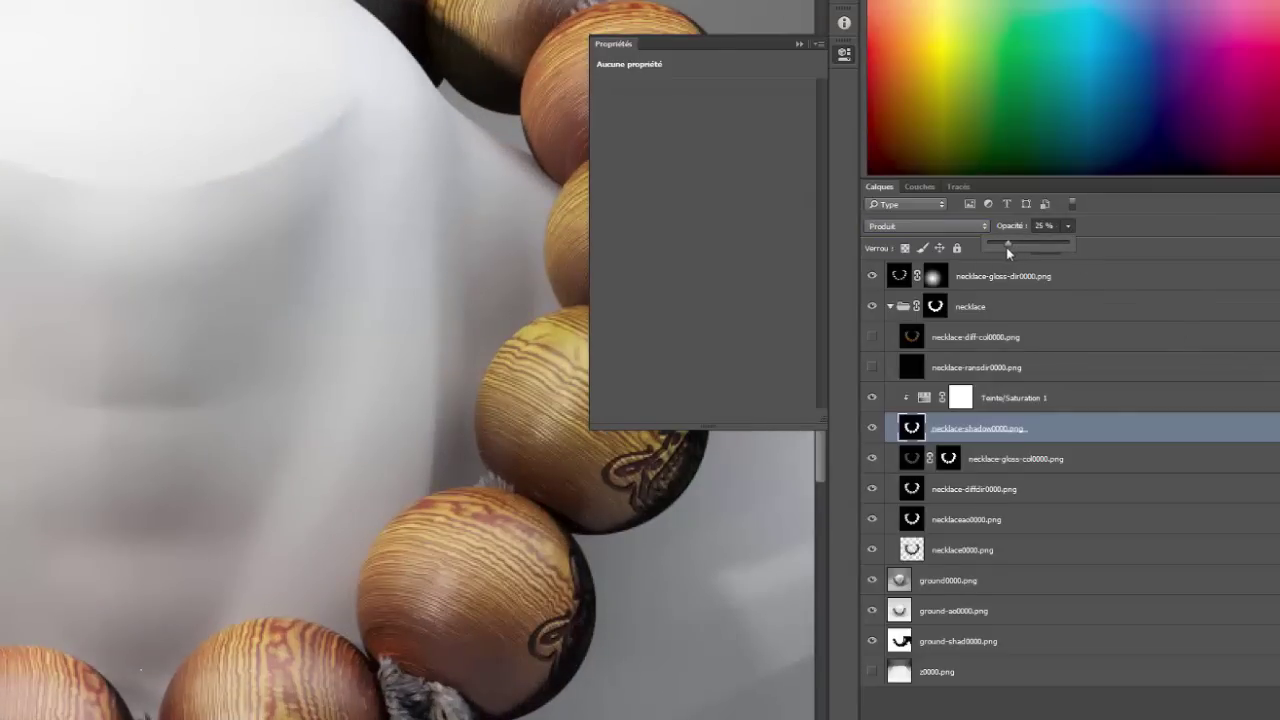
{"action": "left_click_drag", "start_coordinate": [1007, 247], "coordinate": [1006, 247]}
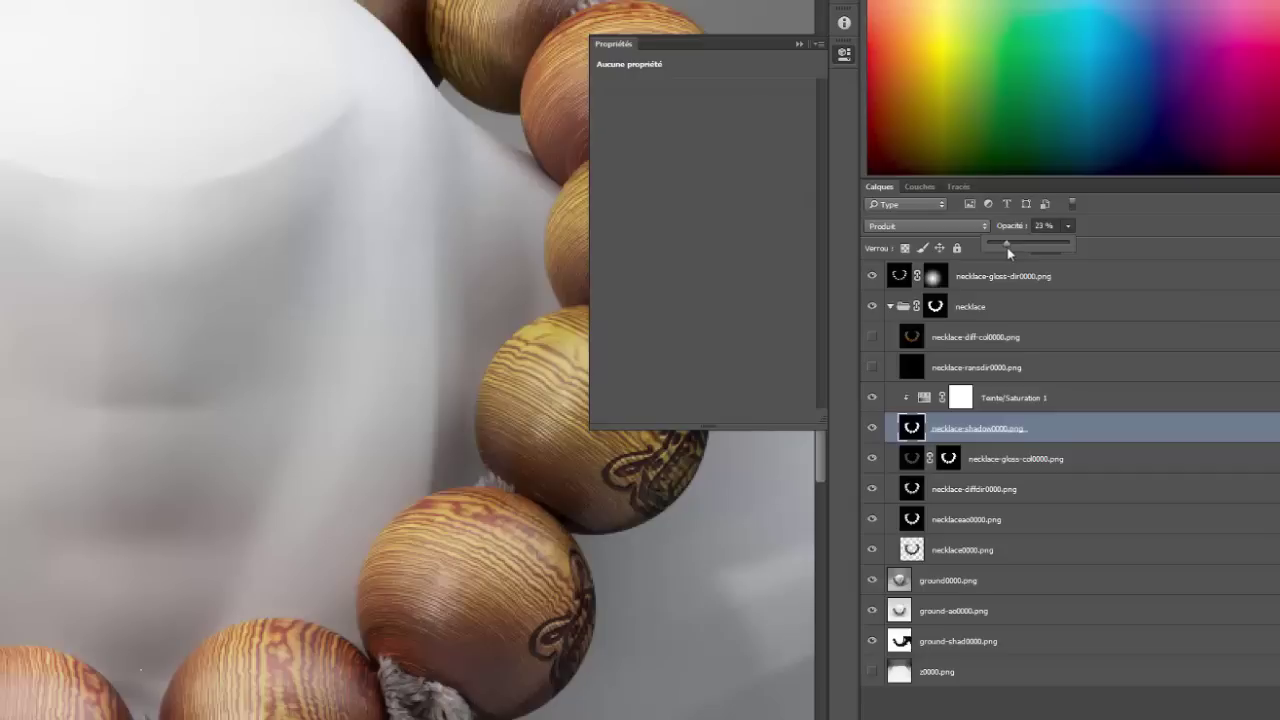
Compare the beads with and without the tinted shadow layer, and examine the necklace up close and as a whole
{"action": "left_click", "coordinate": [872, 429]}
{"action": "left_click", "coordinate": [872, 429]}
{"action": "left_click", "coordinate": [872, 429]}
{"action": "left_click", "coordinate": [872, 429]}
{"action": "key", "text": "ctrl+minus"}
{"action": "key", "text": "ctrl+minus"}
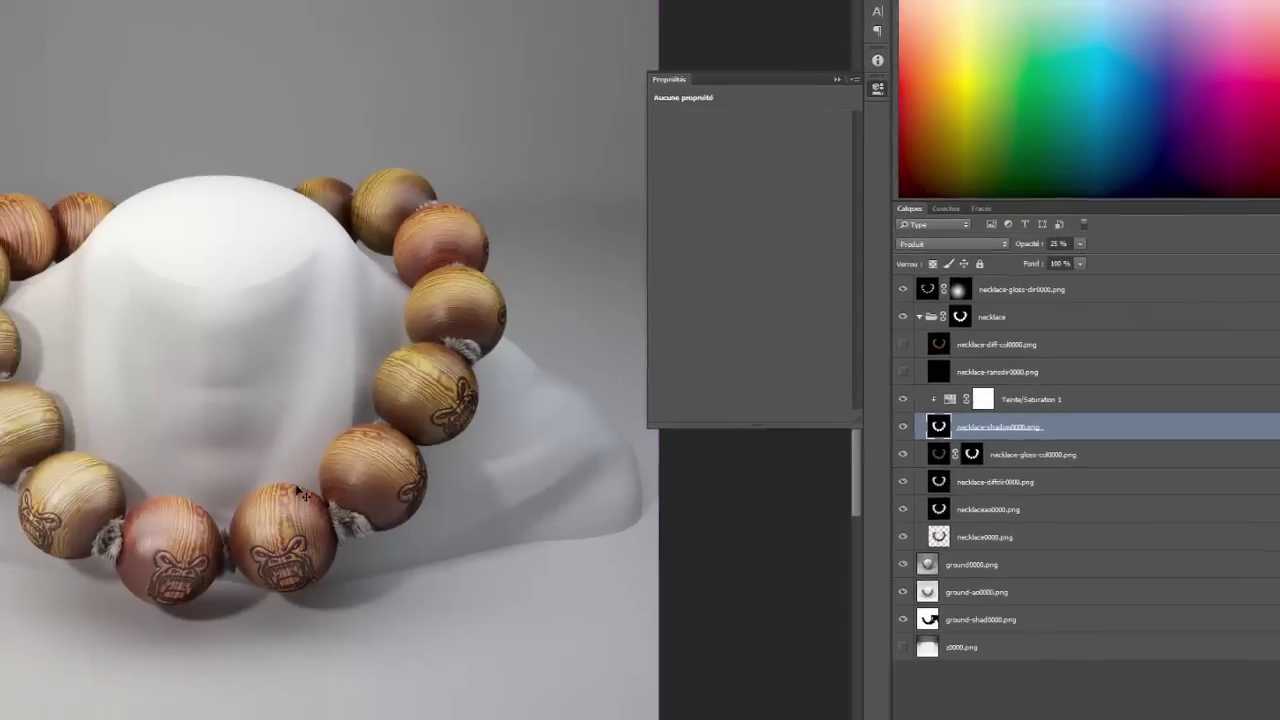
{"action": "key", "text": "ctrl+plus"}
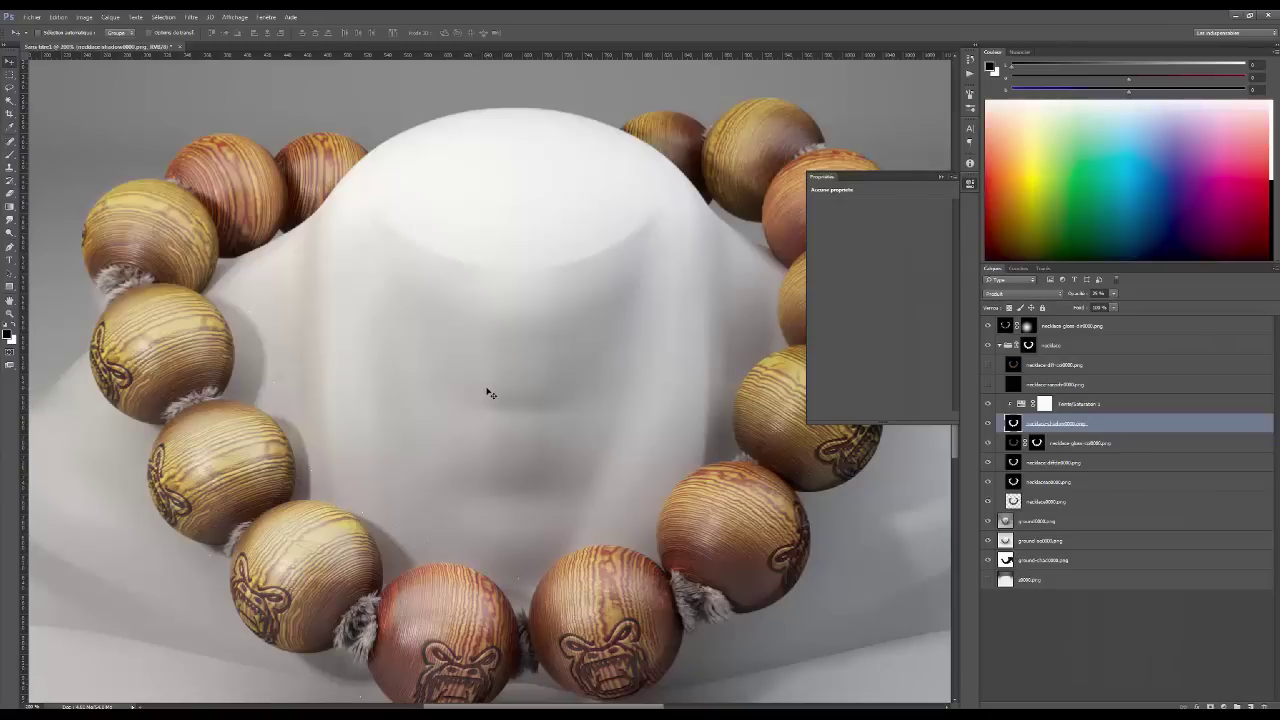
{"action": "key", "text": "ctrl+minus"}
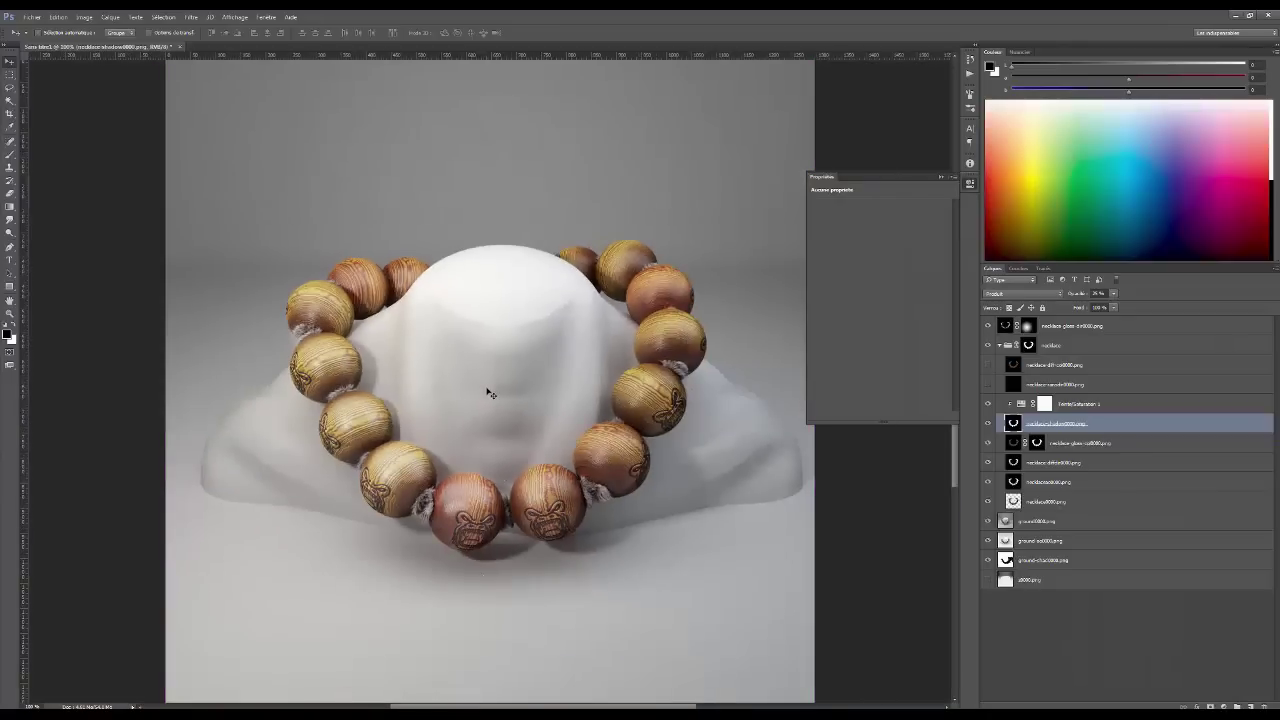
{"action": "key", "text": "ctrl+plus"}
{"action": "left_click_drag", "start_coordinate": [546, 447], "coordinate": [380, 409]}
{"action": "key", "text": "ctrl+minus"}
Make the necklace-diff-col0000.png layer visible and select it, checking its color on the beads up close
{"action": "left_click", "coordinate": [988, 366]}
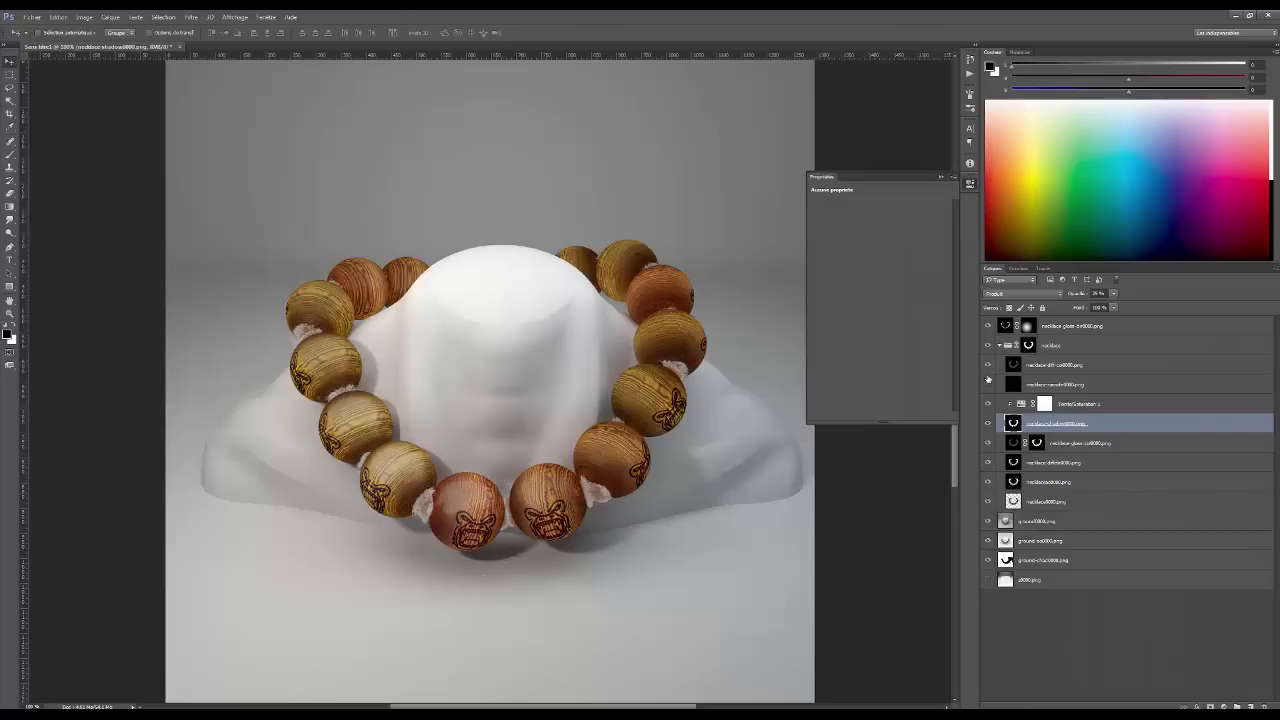
{"action": "left_click", "coordinate": [1063, 369]}
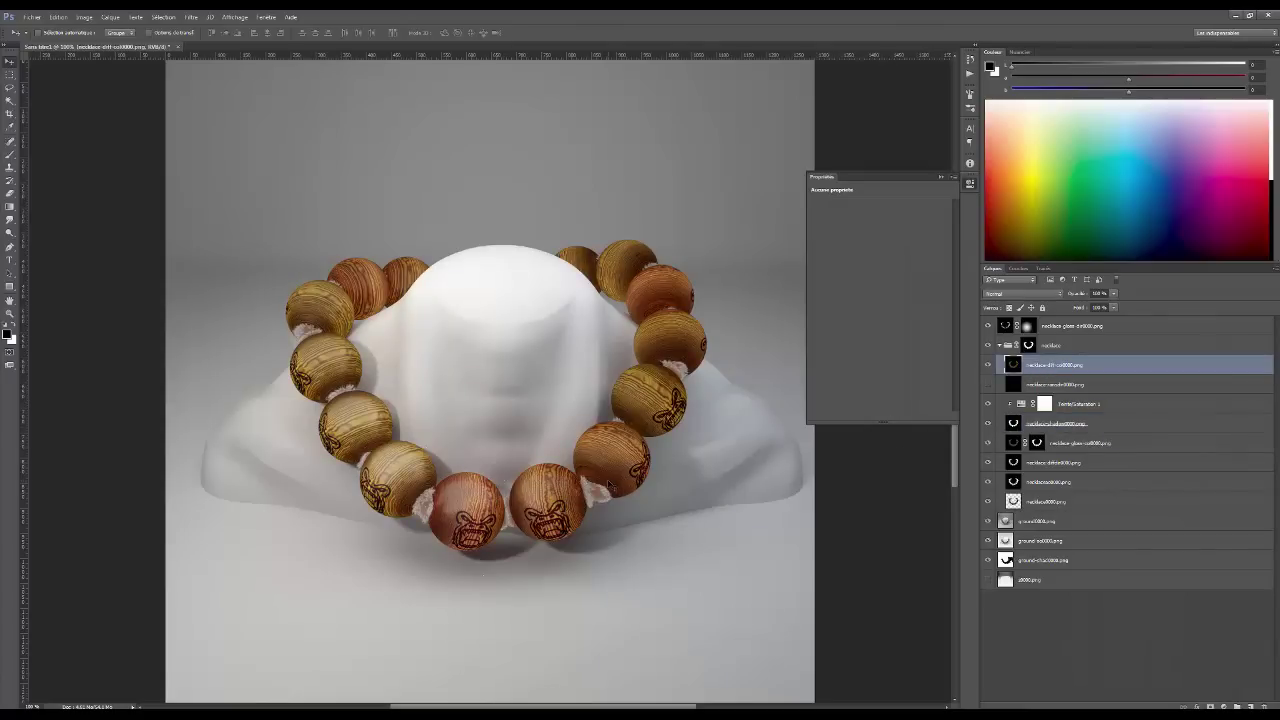
{"action": "key", "text": "ctrl+plus"}
{"action": "left_click_drag", "start_coordinate": [616, 469], "coordinate": [587, 443]}
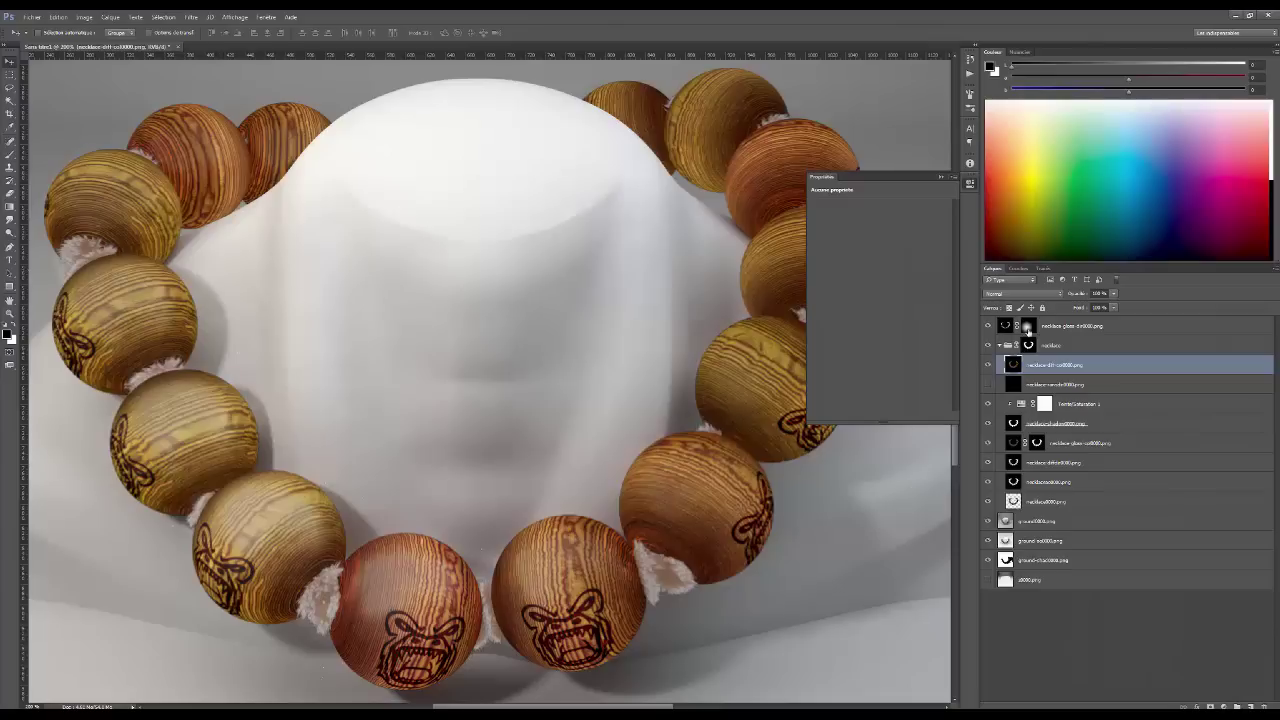
Try the Éclaircir and Densité linéaire - (Ajout) blend modes on the necklace-diff-col0000.png layer
{"action": "left_click", "coordinate": [1018, 295]}
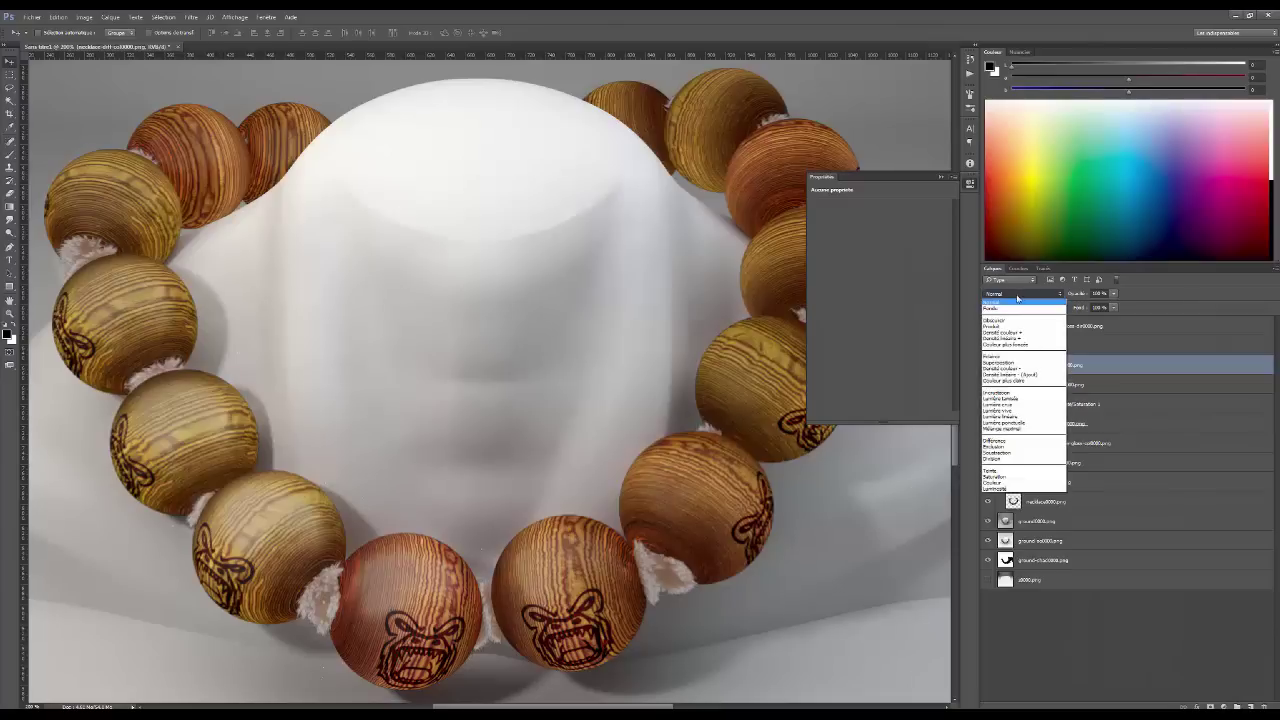
{"action": "left_click", "coordinate": [1010, 362]}
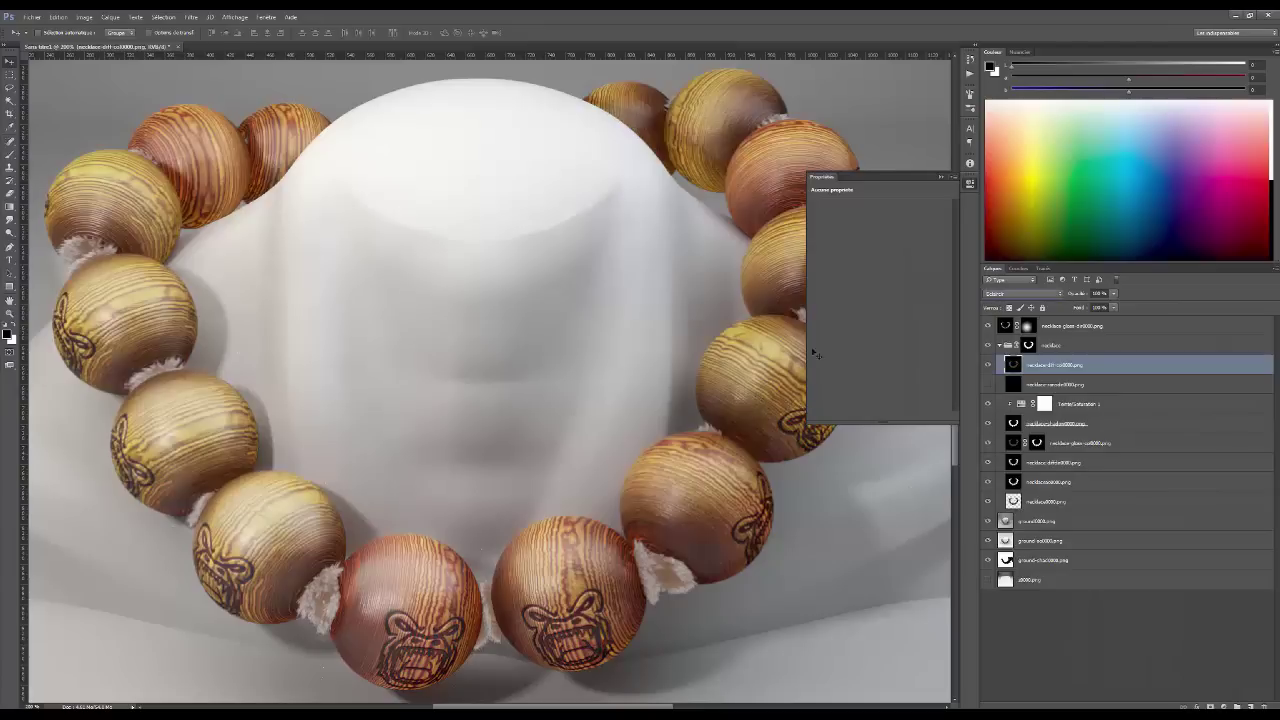
{"action": "left_click", "coordinate": [1029, 294]}
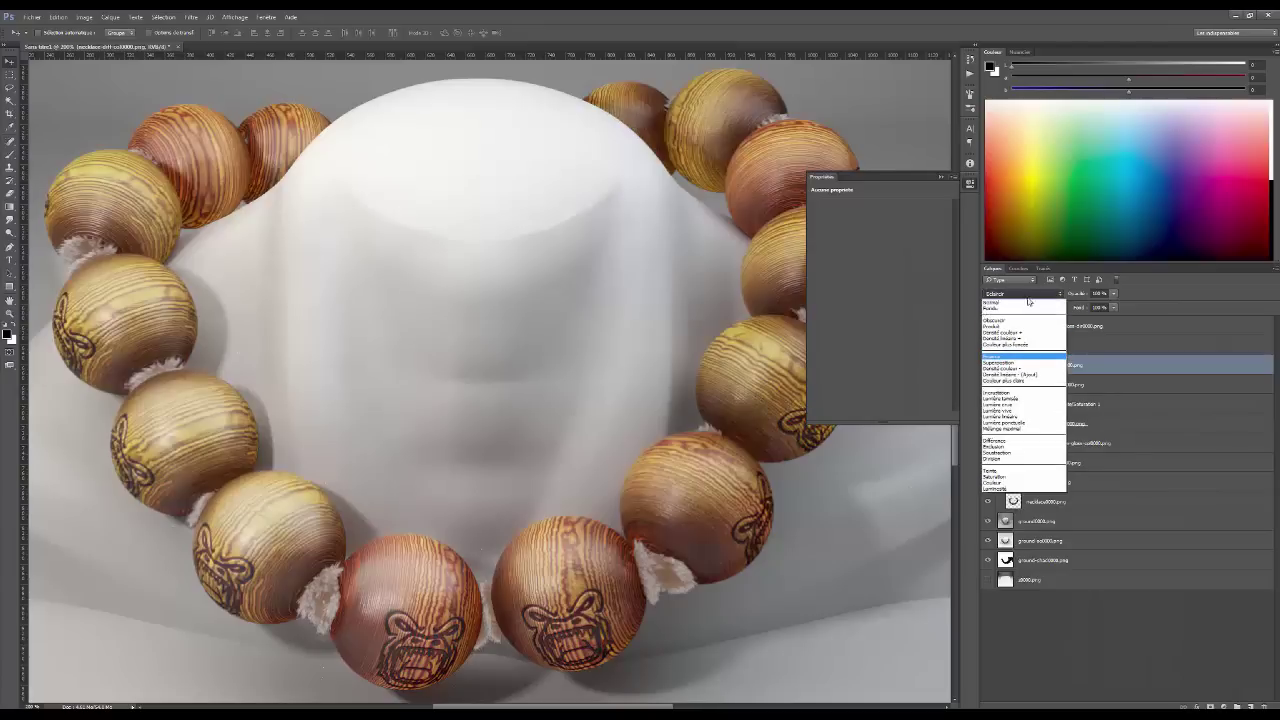
{"action": "left_click", "coordinate": [1015, 376]}
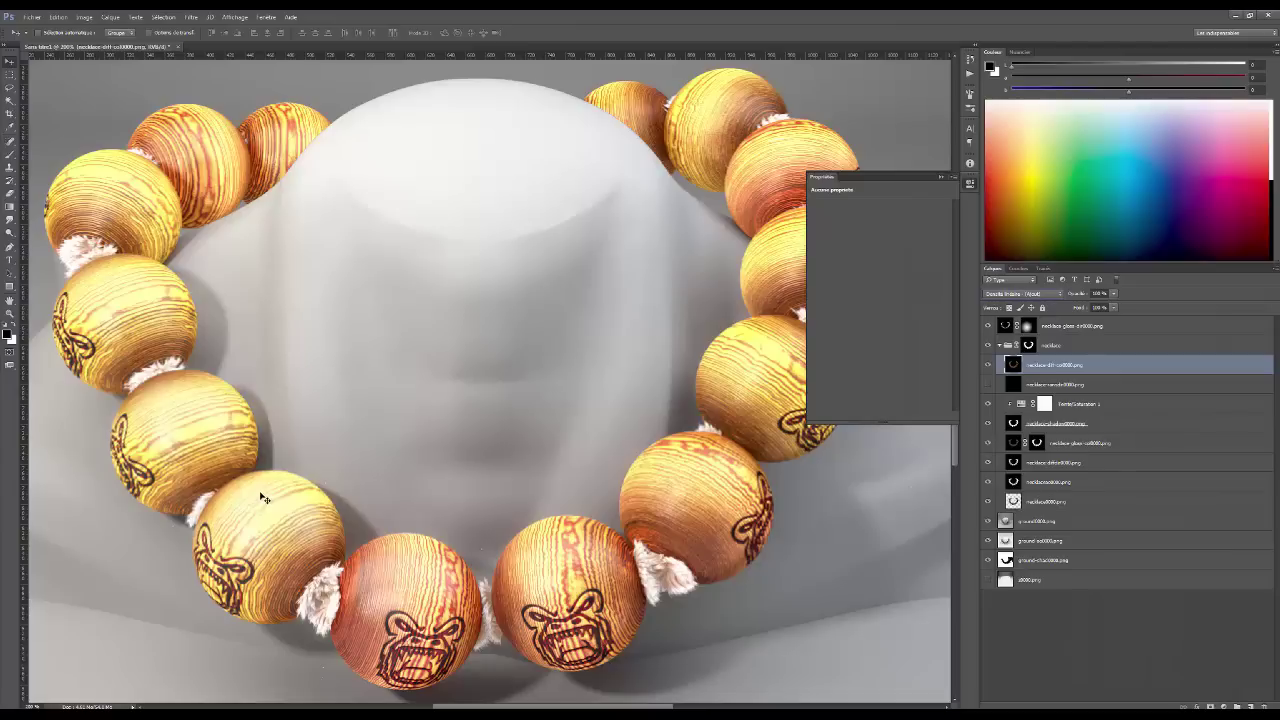
{"action": "left_click", "coordinate": [1020, 293]}
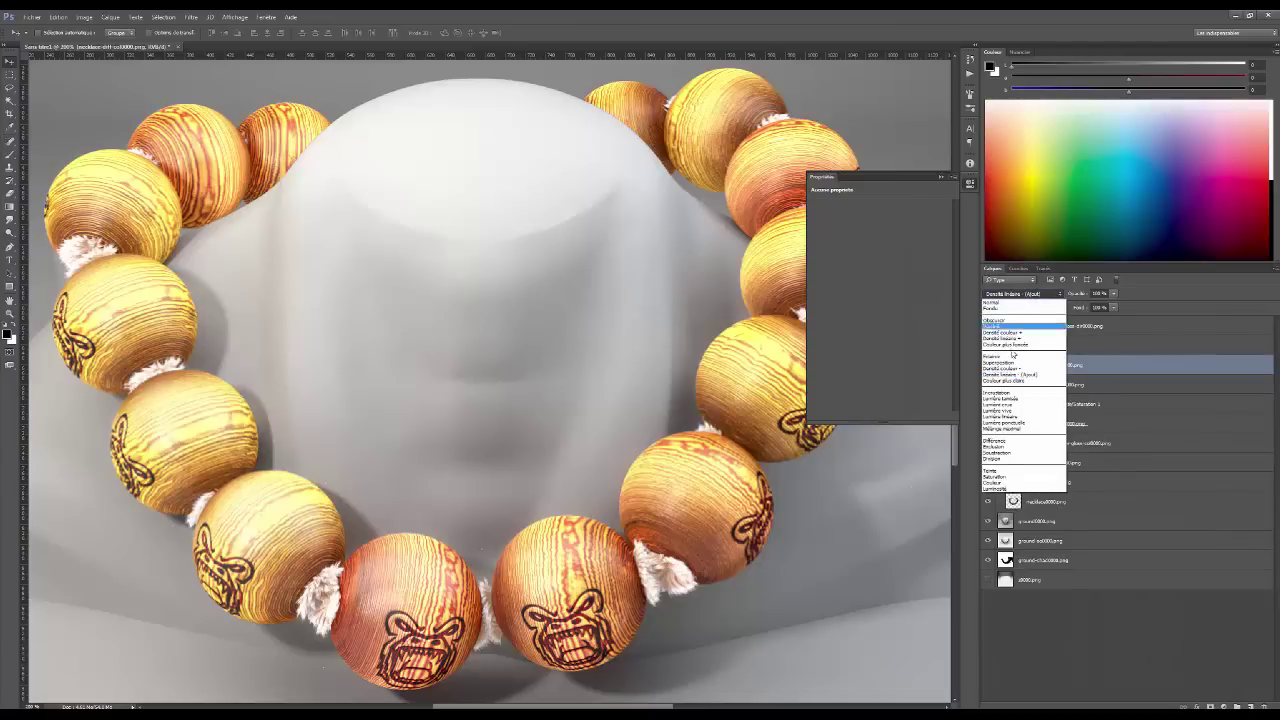
{"action": "left_click", "coordinate": [1020, 357]}
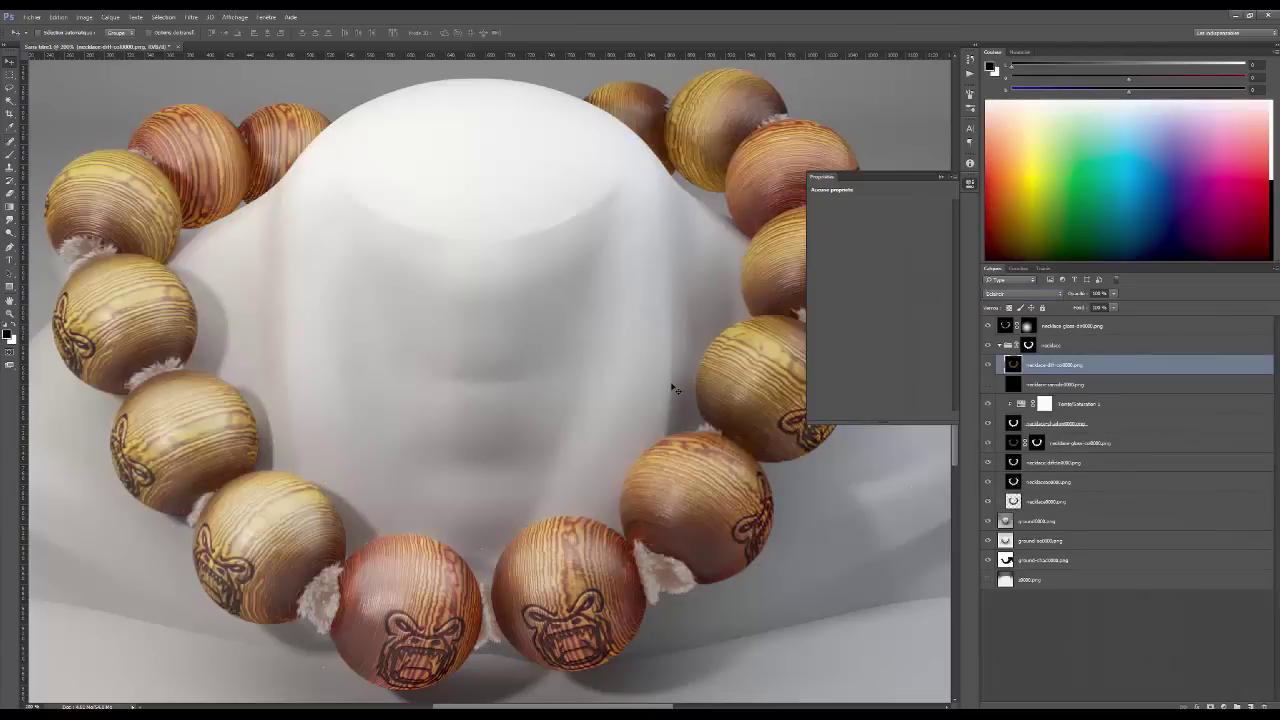
Set the blend mode of the necklace-diff-col0000.png layer to Produit
{"action": "key", "text": "ctrl+0"}
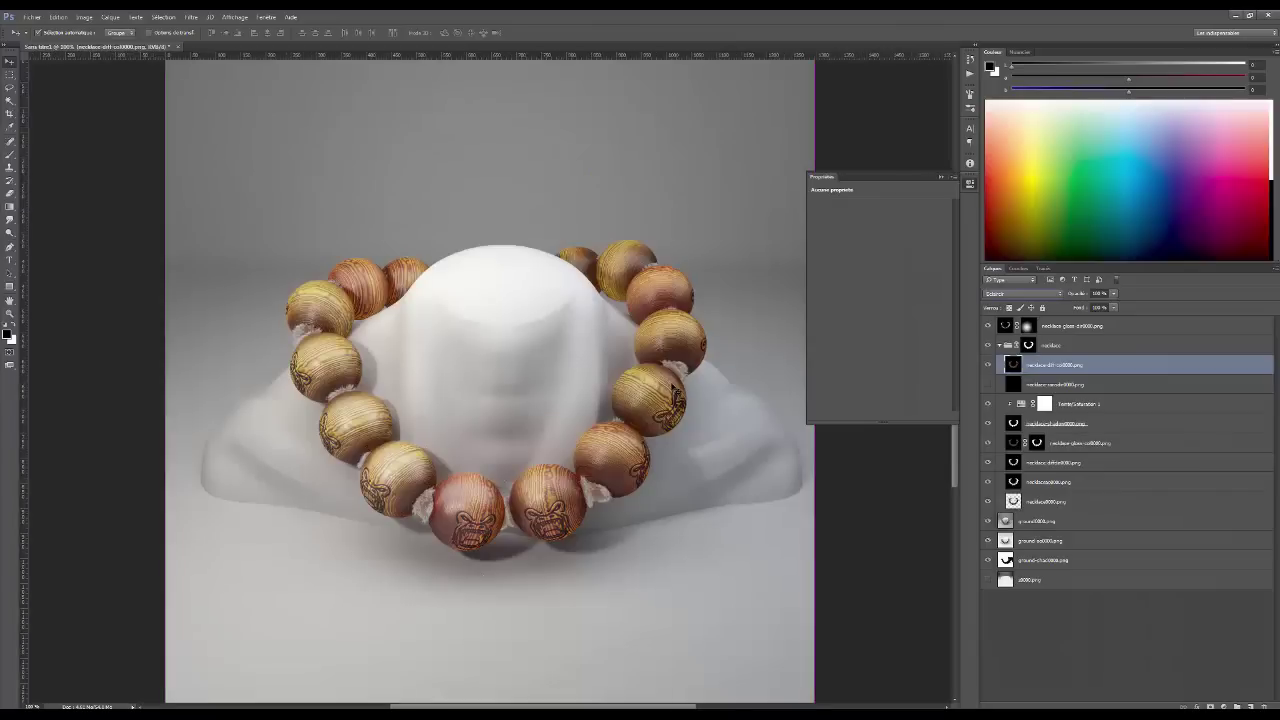
{"action": "key", "text": "ctrl+plus"}
{"action": "left_click_drag", "start_coordinate": [501, 366], "coordinate": [549, 395]}
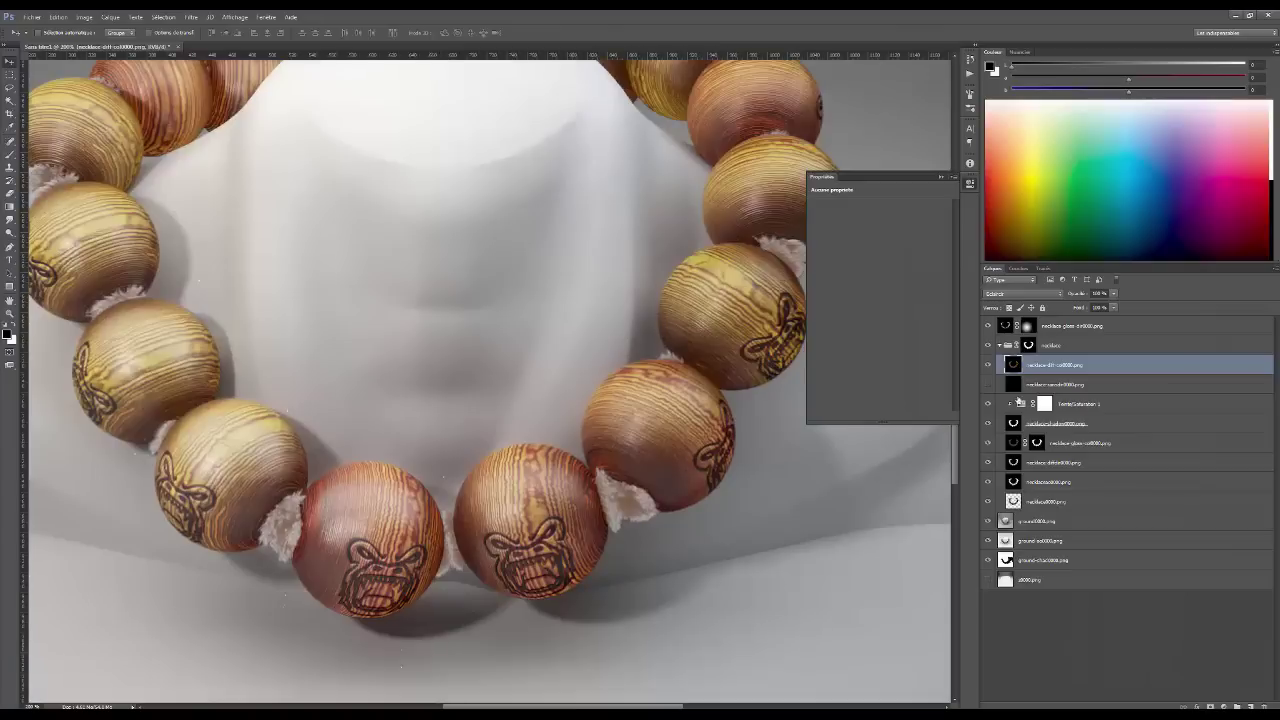
{"action": "left_click", "coordinate": [1016, 293]}
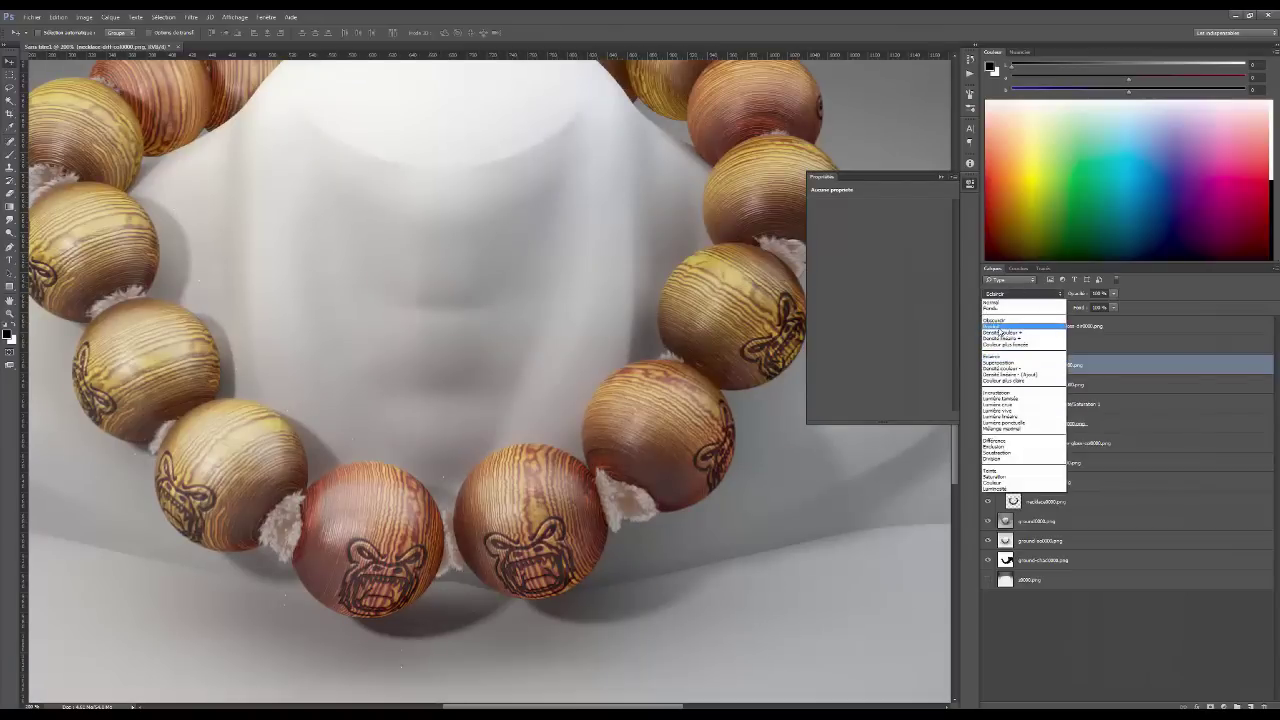
{"action": "left_click", "coordinate": [1000, 326]}
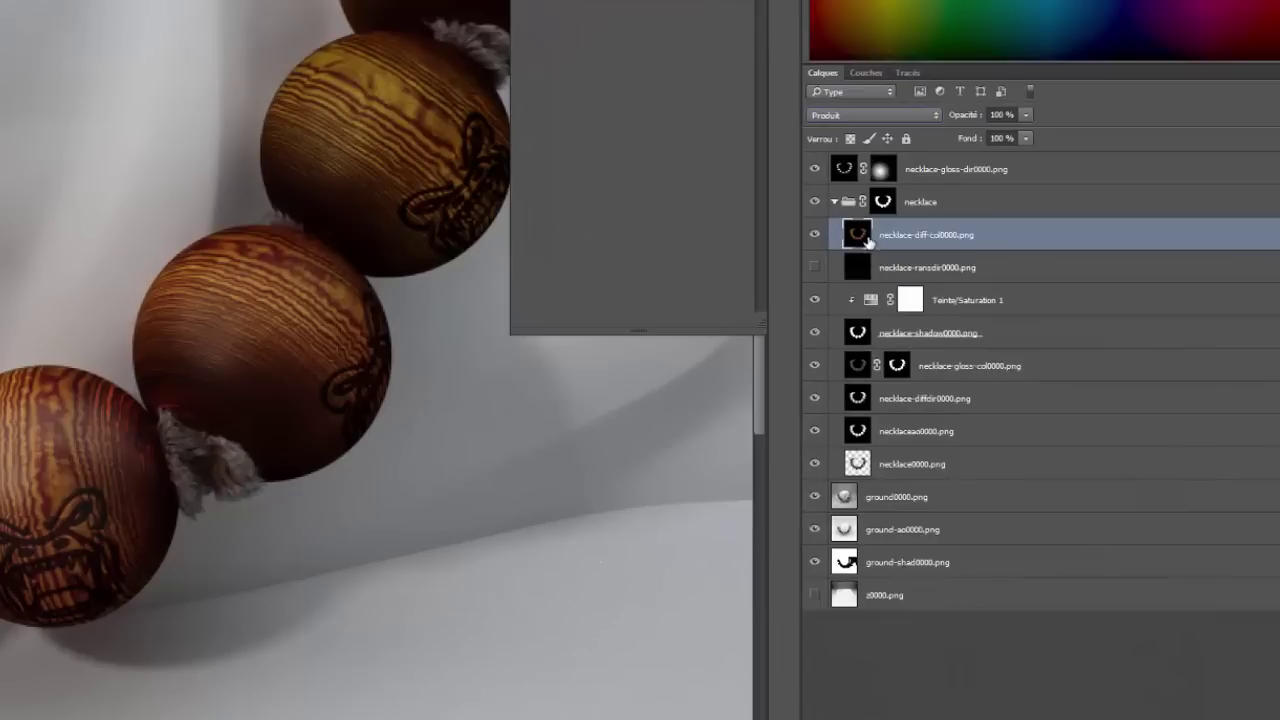
Move the necklace-diff-col0000.png layer directly above necklace0000.png and inspect the beads up close and as a whole
{"action": "left_click_drag", "start_coordinate": [868, 238], "coordinate": [818, 449]}
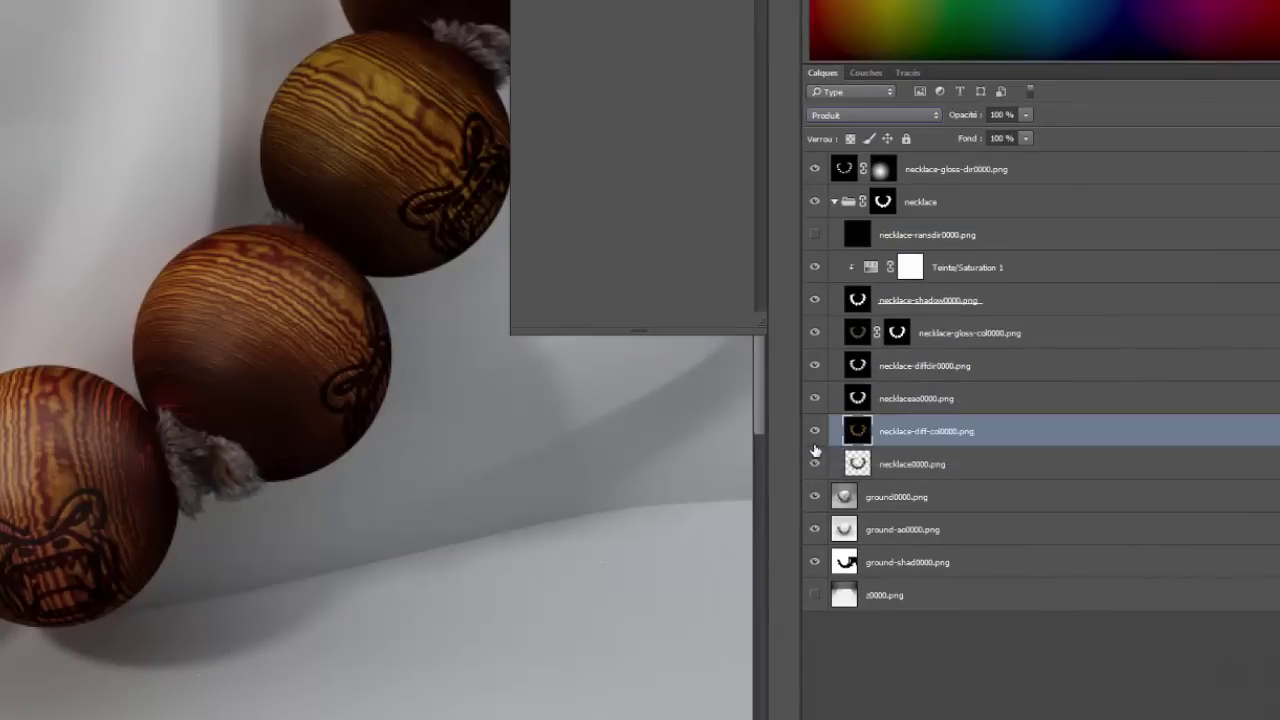
{"action": "key", "text": "ctrl+minus"}
{"action": "key", "text": "ctrl+minus"}
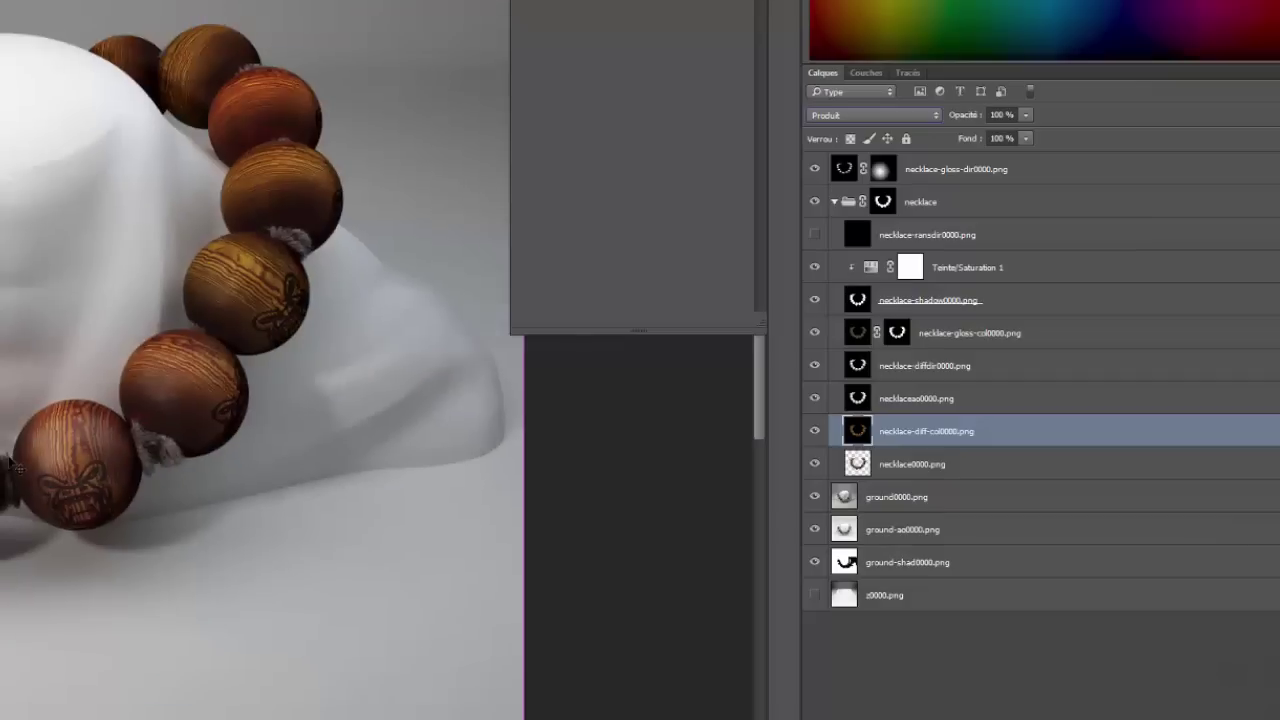
{"action": "key", "text": "ctrl+plus"}
{"action": "key", "text": "ctrl+plus"}
{"action": "left_click_drag", "start_coordinate": [111, 474], "coordinate": [157, 580]}
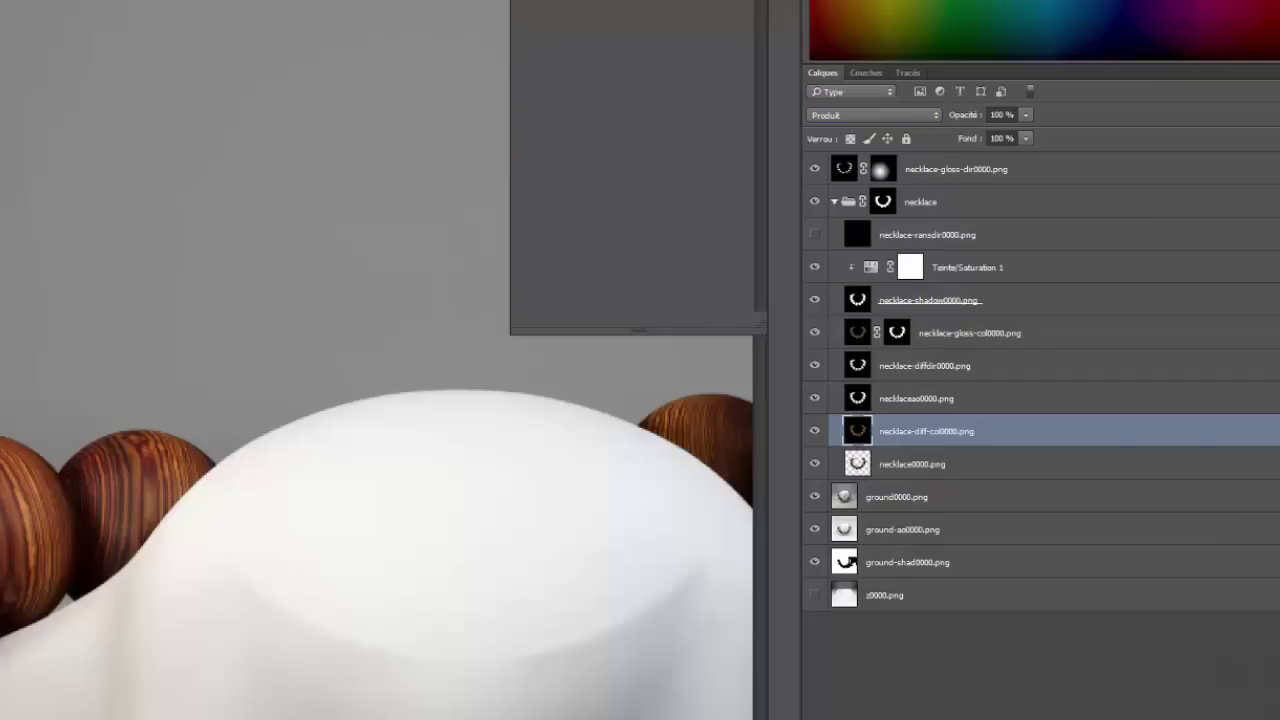
{"action": "left_click_drag", "start_coordinate": [337, 577], "coordinate": [294, 274]}
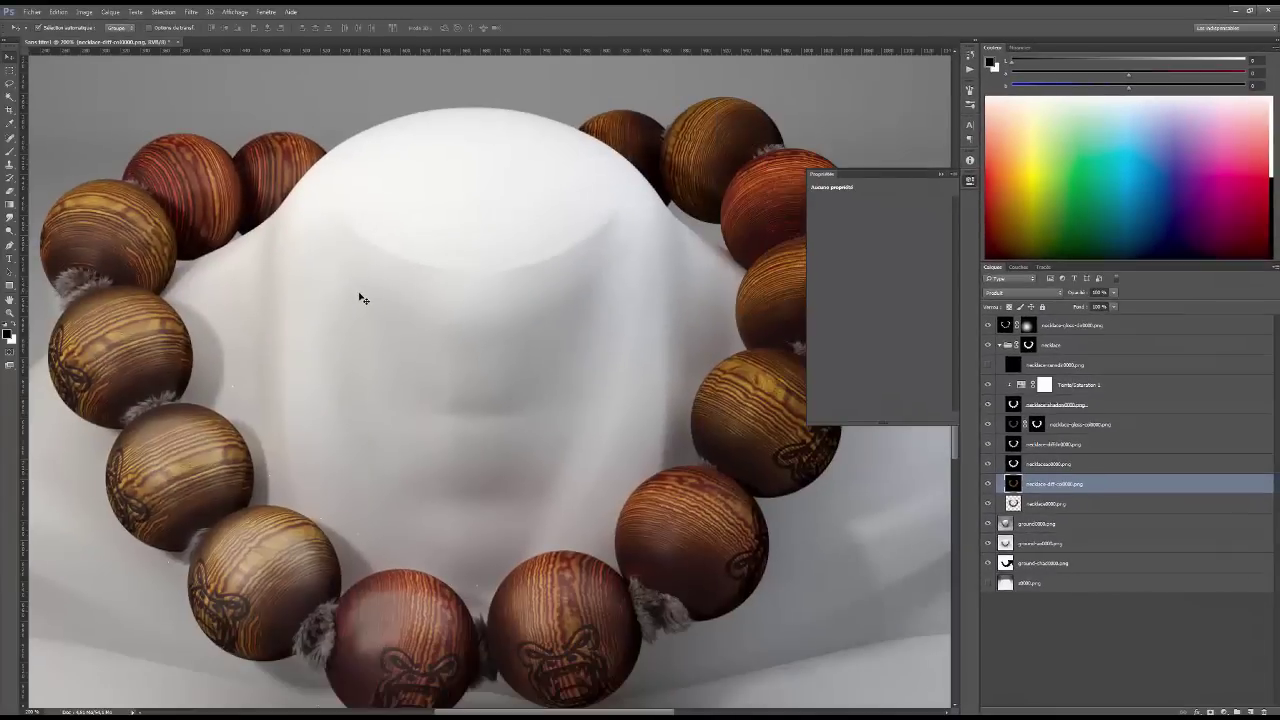
{"action": "key", "text": "ctrl+minus"}
{"action": "key", "text": "ctrl+minus"}
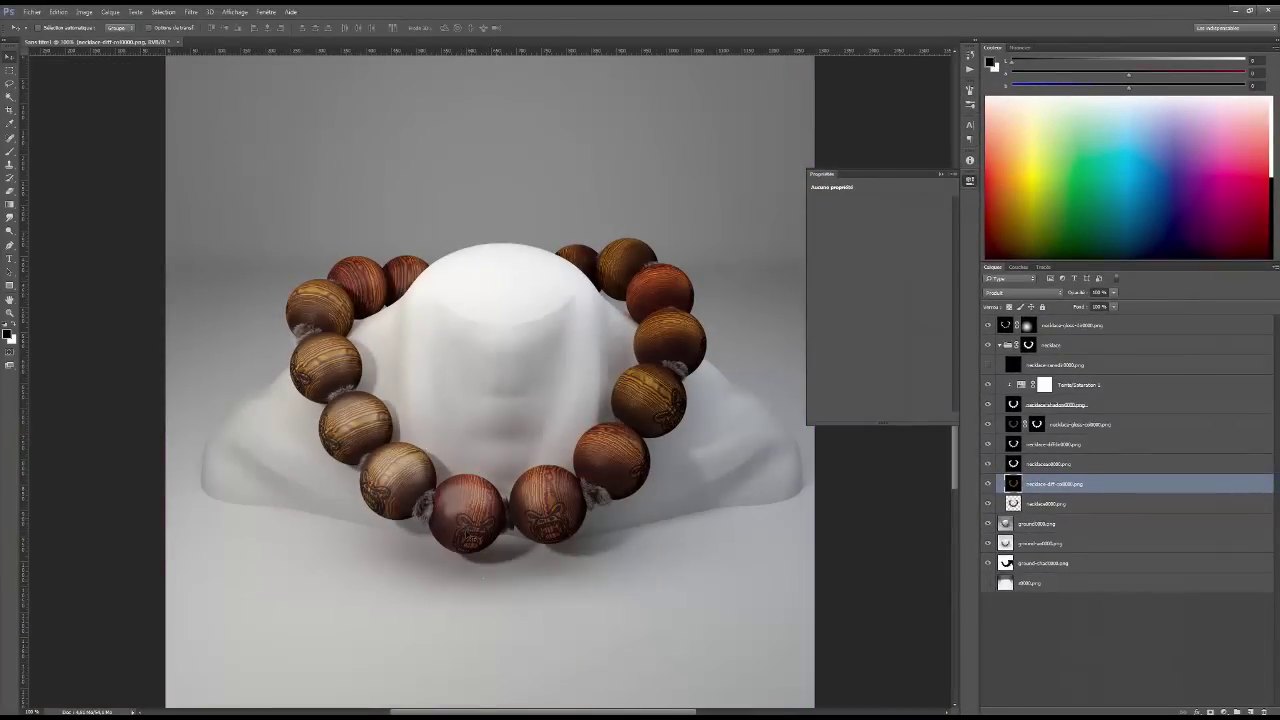
Lower the opacity of the necklace-diff-col0000.png layer and compare the beads with and without it
{"action": "left_click", "coordinate": [1115, 292]}
{"action": "left_click_drag", "start_coordinate": [1079, 310], "coordinate": [1075, 312]}
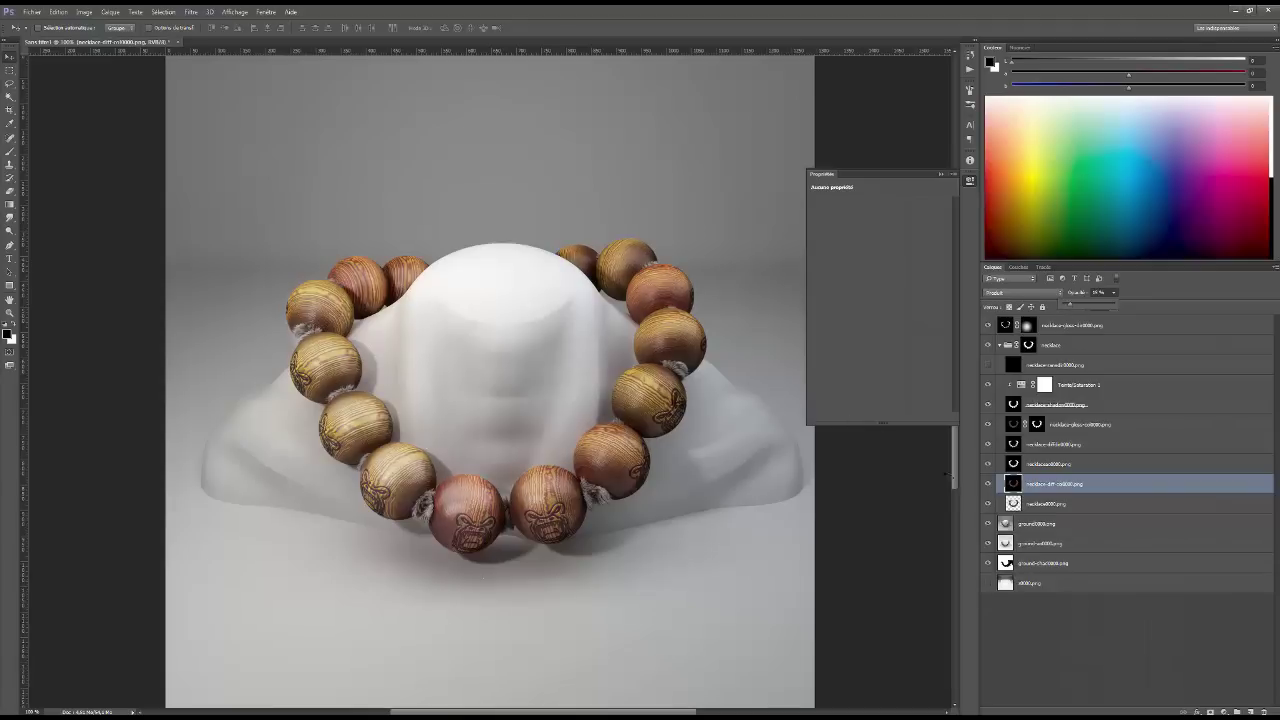
{"action": "left_click", "coordinate": [987, 484]}
{"action": "left_click", "coordinate": [987, 484]}
{"action": "left_click", "coordinate": [987, 484]}
{"action": "left_click", "coordinate": [987, 484]}
Show the necklace-ransdir0000.png layer and examine its pass on the beads up close
{"action": "left_click", "coordinate": [1021, 368]}
{"action": "left_click", "coordinate": [987, 366]}
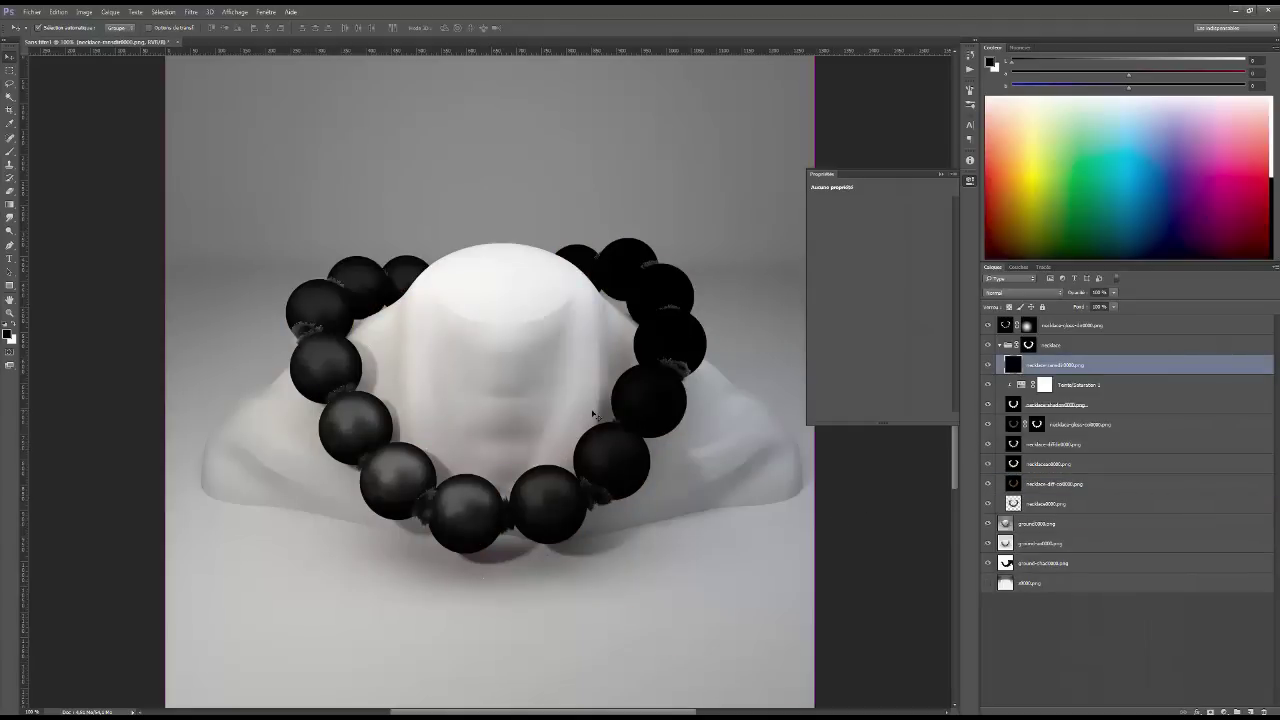
{"action": "key", "text": "ctrl+plus"}
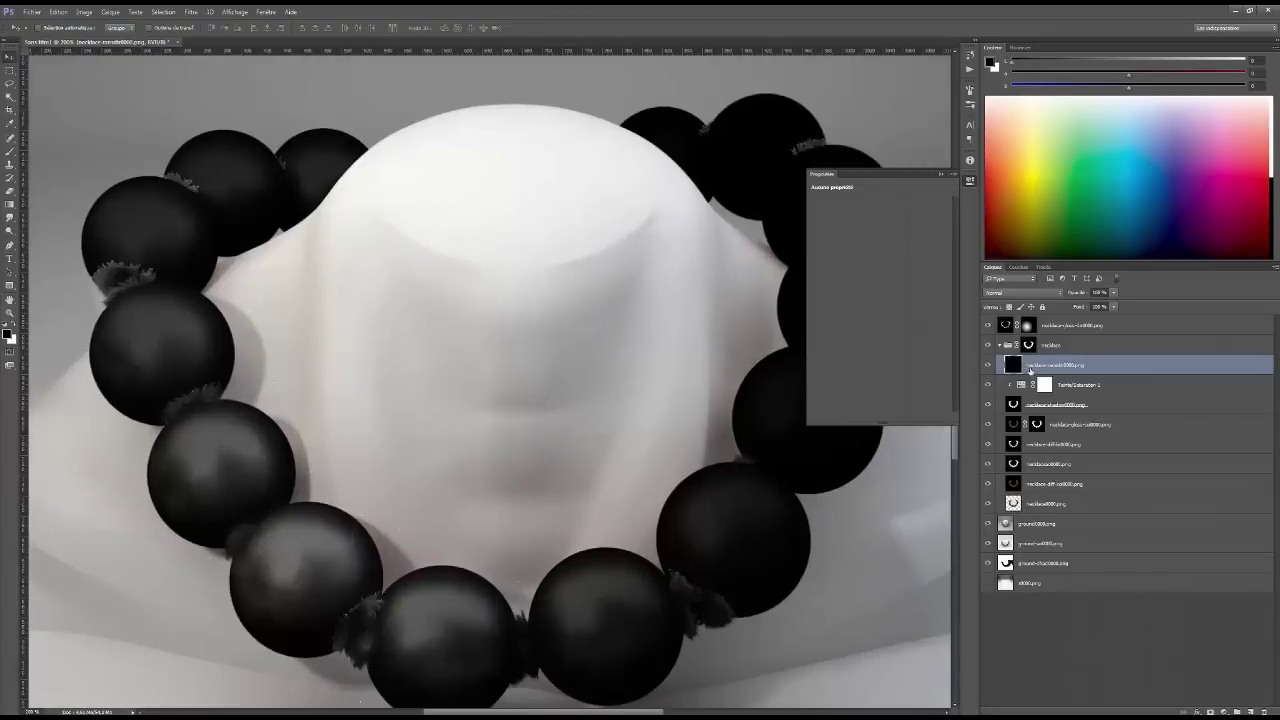
{"action": "scroll", "coordinate": [385, 415], "scroll_direction": "down", "scroll_amount": 3}
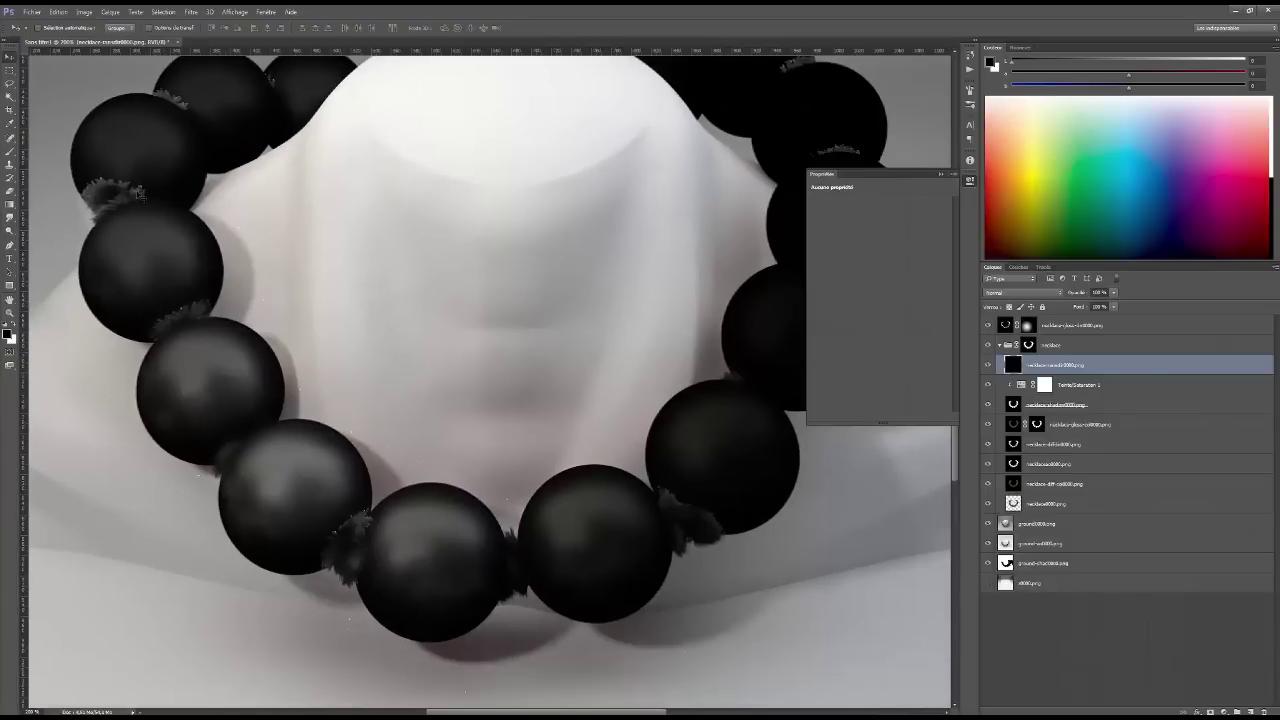
{"action": "left_click_drag", "start_coordinate": [563, 377], "coordinate": [463, 337]}
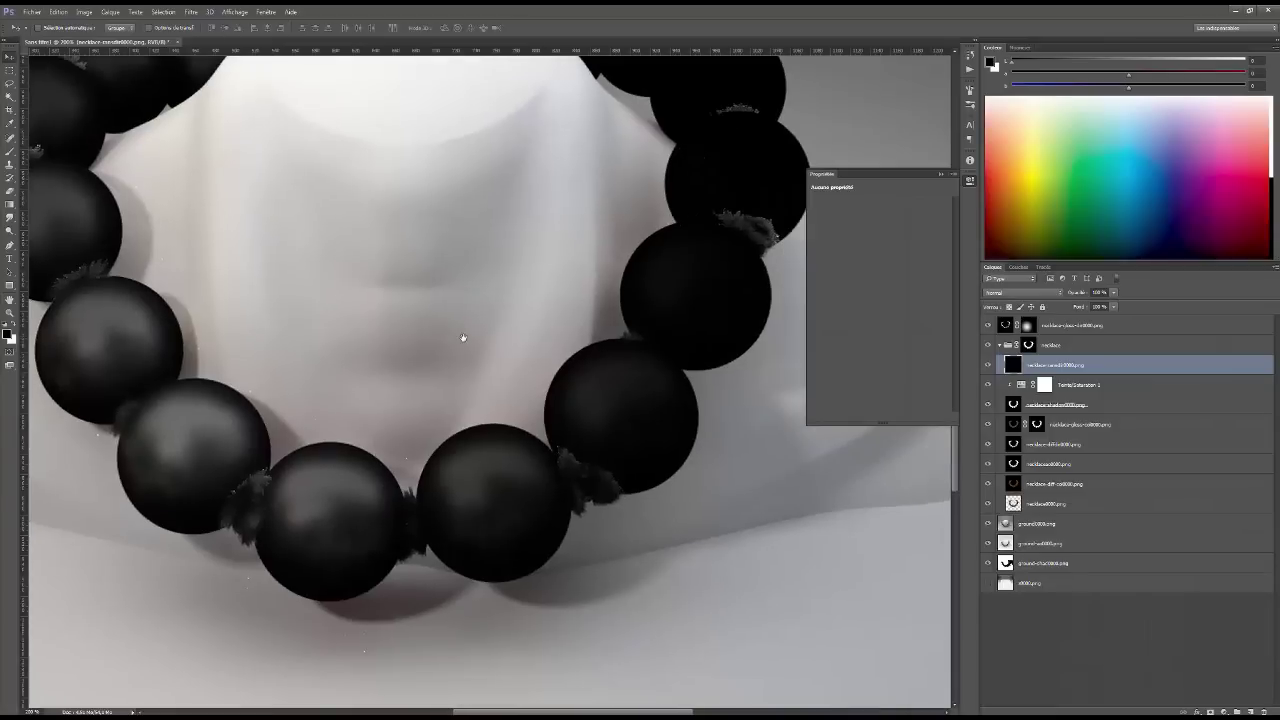
{"action": "left_click_drag", "start_coordinate": [722, 256], "coordinate": [613, 410]}
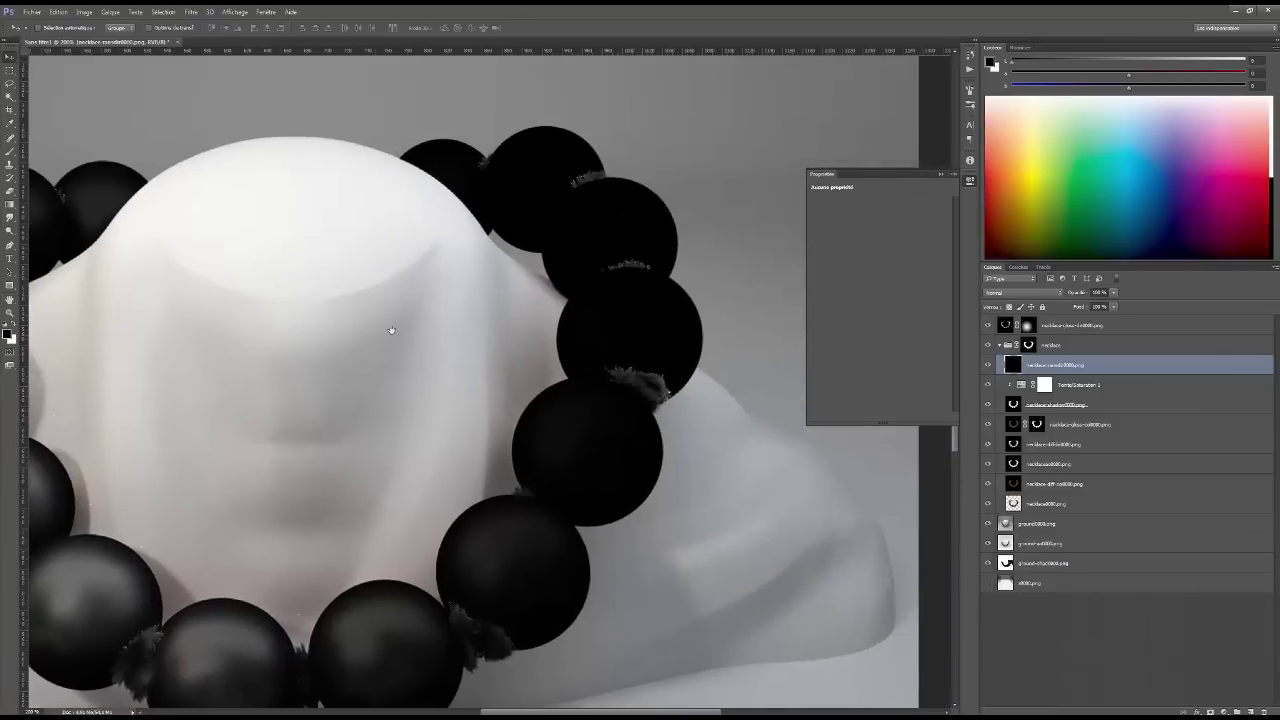
{"action": "left_click_drag", "start_coordinate": [372, 328], "coordinate": [446, 323]}
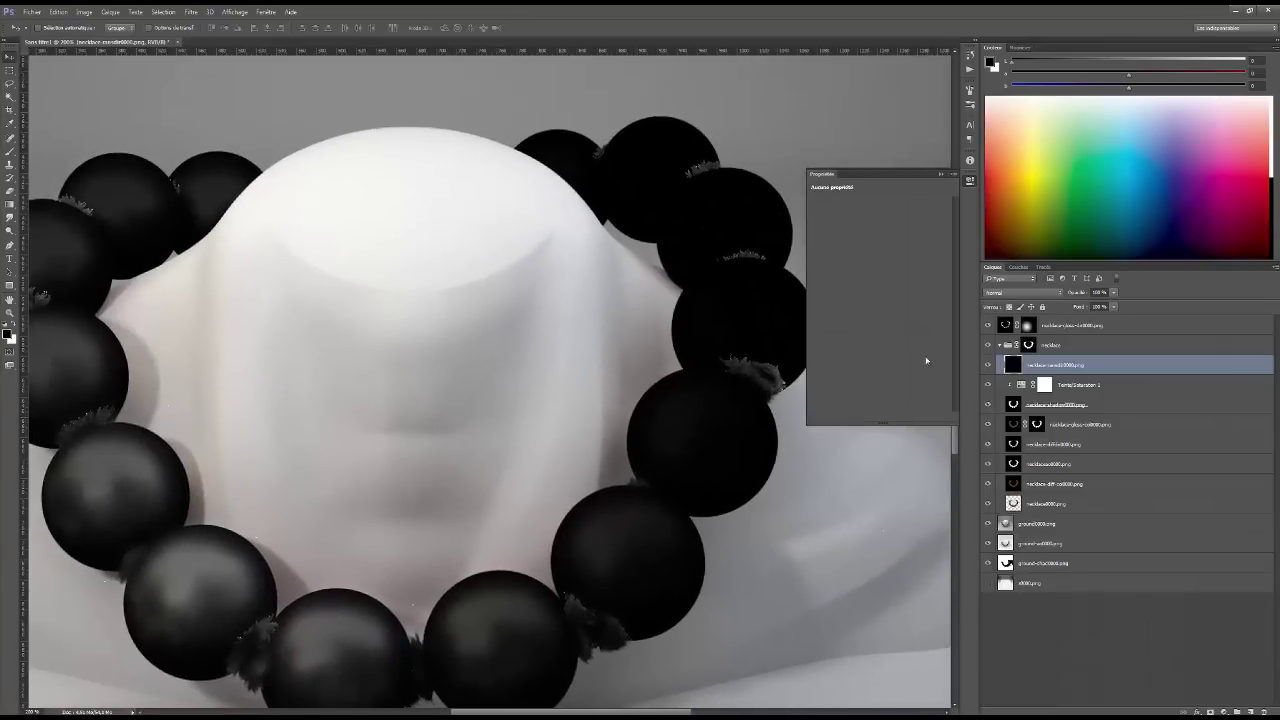
Try the Éclaircir blend mode on the necklace-ransdir0000.png layer and check the beads
{"action": "left_click", "coordinate": [997, 293]}
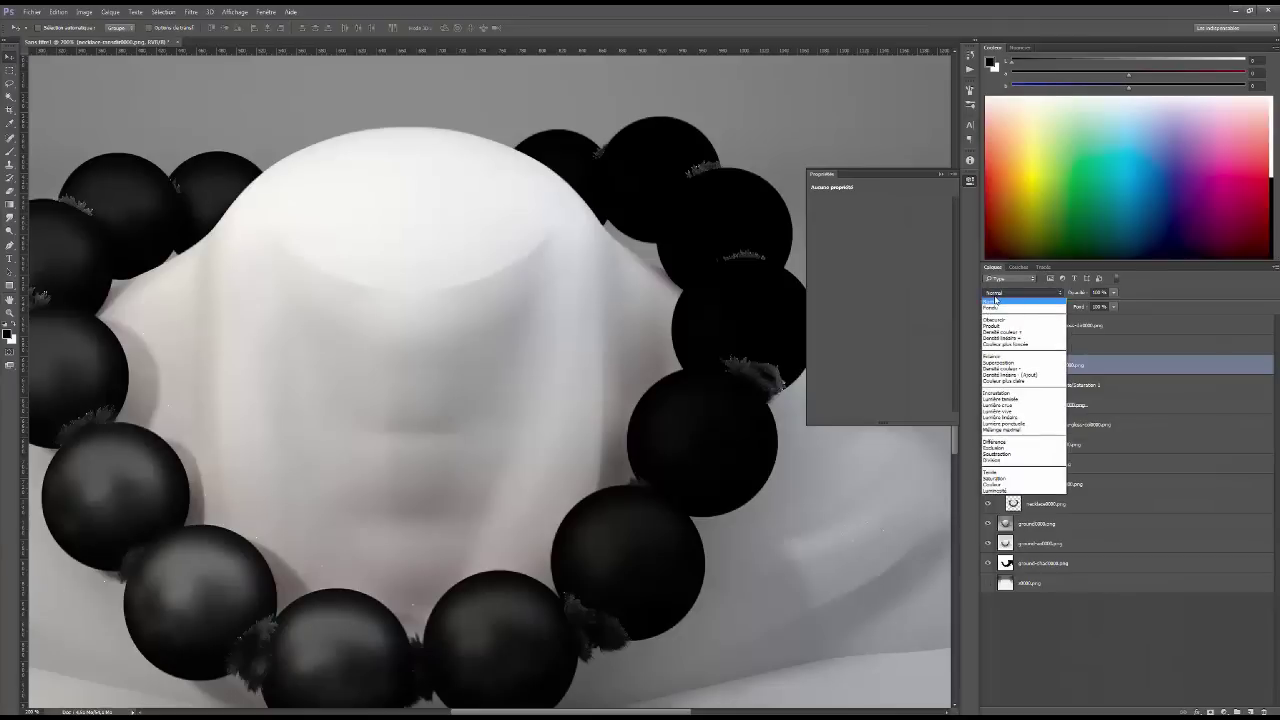
{"action": "left_click", "coordinate": [1005, 361]}
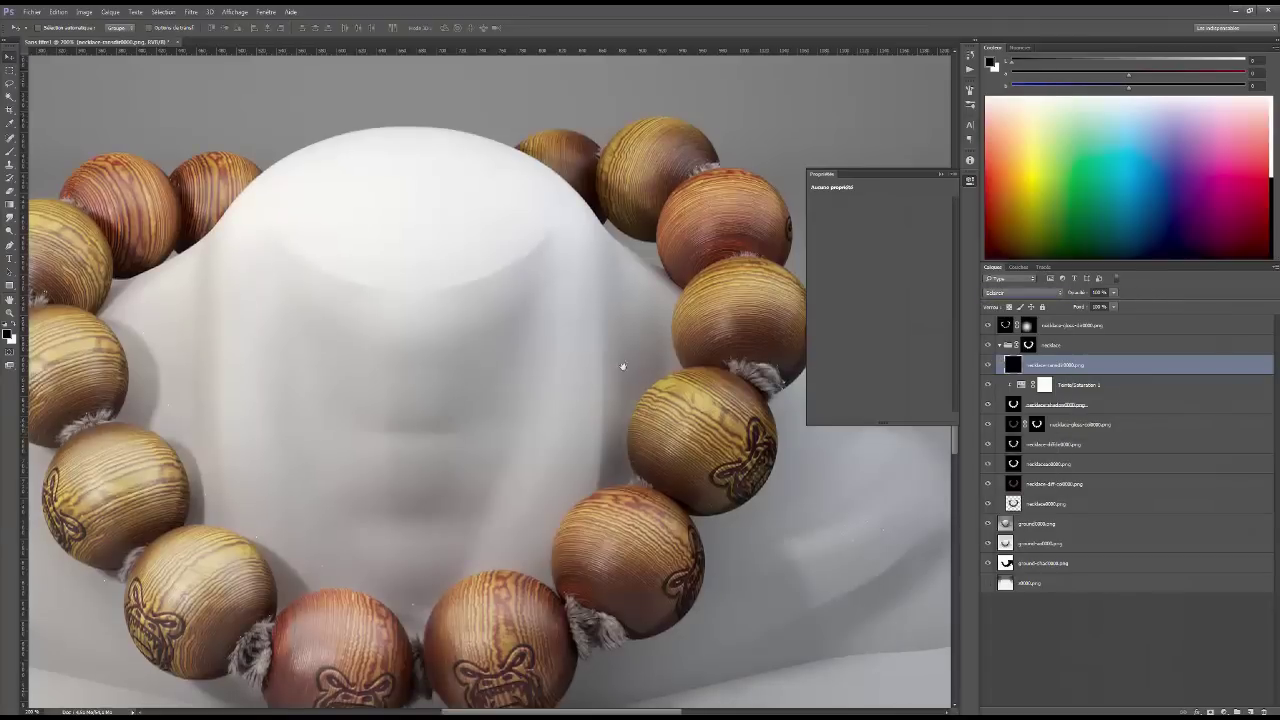
{"action": "scroll", "coordinate": [630, 362], "scroll_direction": "up", "scroll_amount": 2}
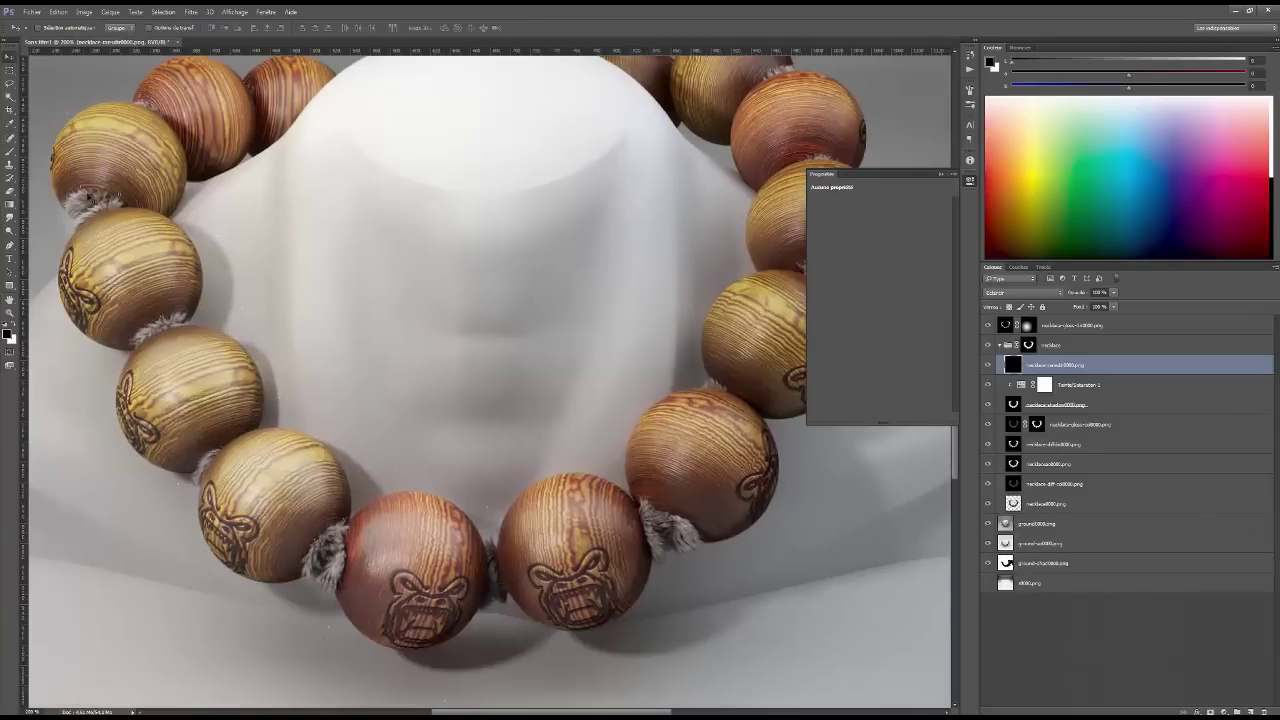
{"action": "left_click_drag", "start_coordinate": [688, 492], "coordinate": [611, 526]}
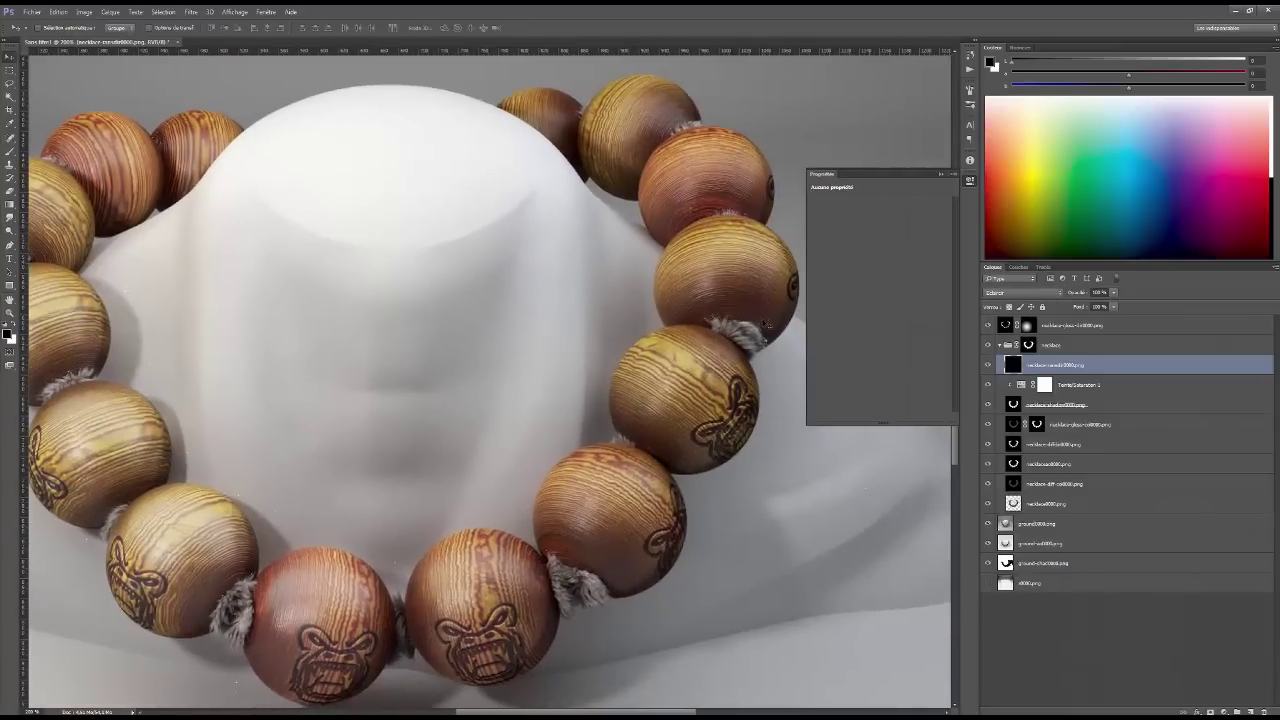
Compare the beads with and without the necklace-ransdir0000.png layer and examine them around the necklace
{"action": "left_click", "coordinate": [987, 365]}
{"action": "left_click", "coordinate": [987, 366]}
{"action": "left_click", "coordinate": [987, 366]}
{"action": "left_click", "coordinate": [987, 366]}
{"action": "left_click", "coordinate": [987, 366]}
{"action": "left_click", "coordinate": [987, 366]}
{"action": "left_click_drag", "start_coordinate": [418, 449], "coordinate": [528, 481]}
{"action": "left_click_drag", "start_coordinate": [350, 258], "coordinate": [200, 256]}
{"action": "left_click_drag", "start_coordinate": [471, 264], "coordinate": [417, 275]}
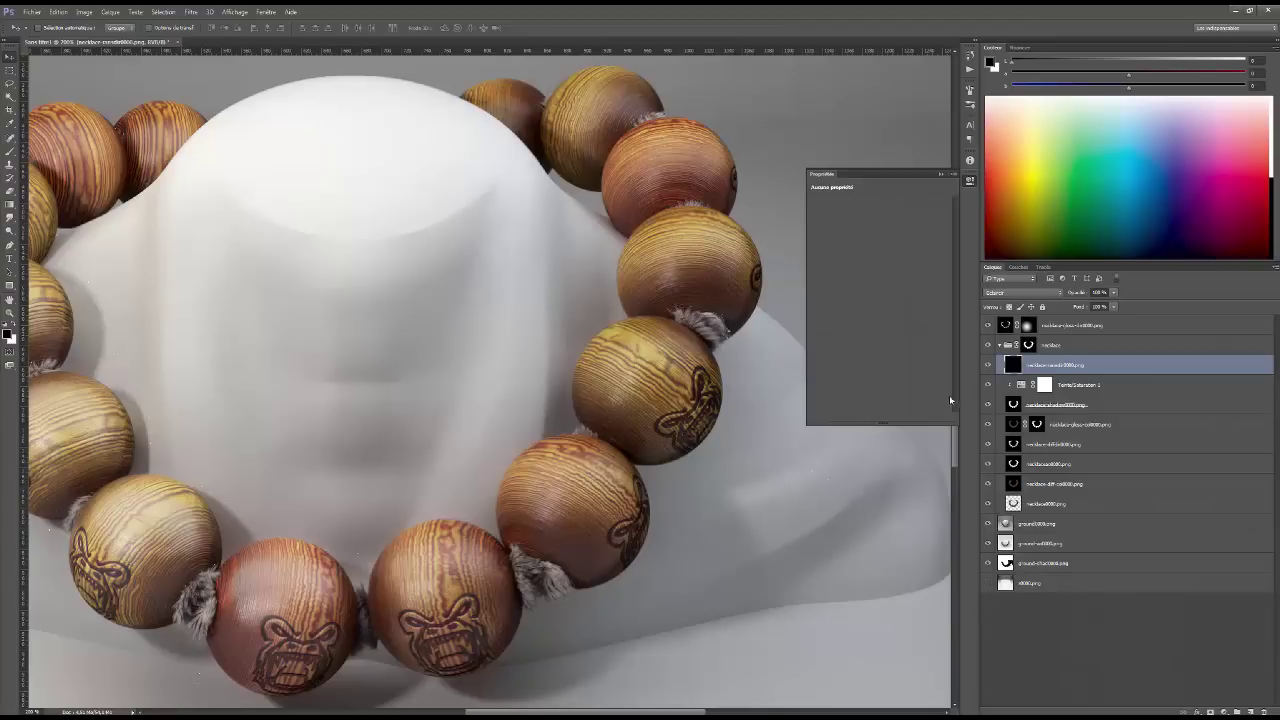
Delete the necklace-ransdir0000.png layer and collapse the necklace group
{"action": "left_click_drag", "start_coordinate": [1013, 368], "coordinate": [1263, 711]}
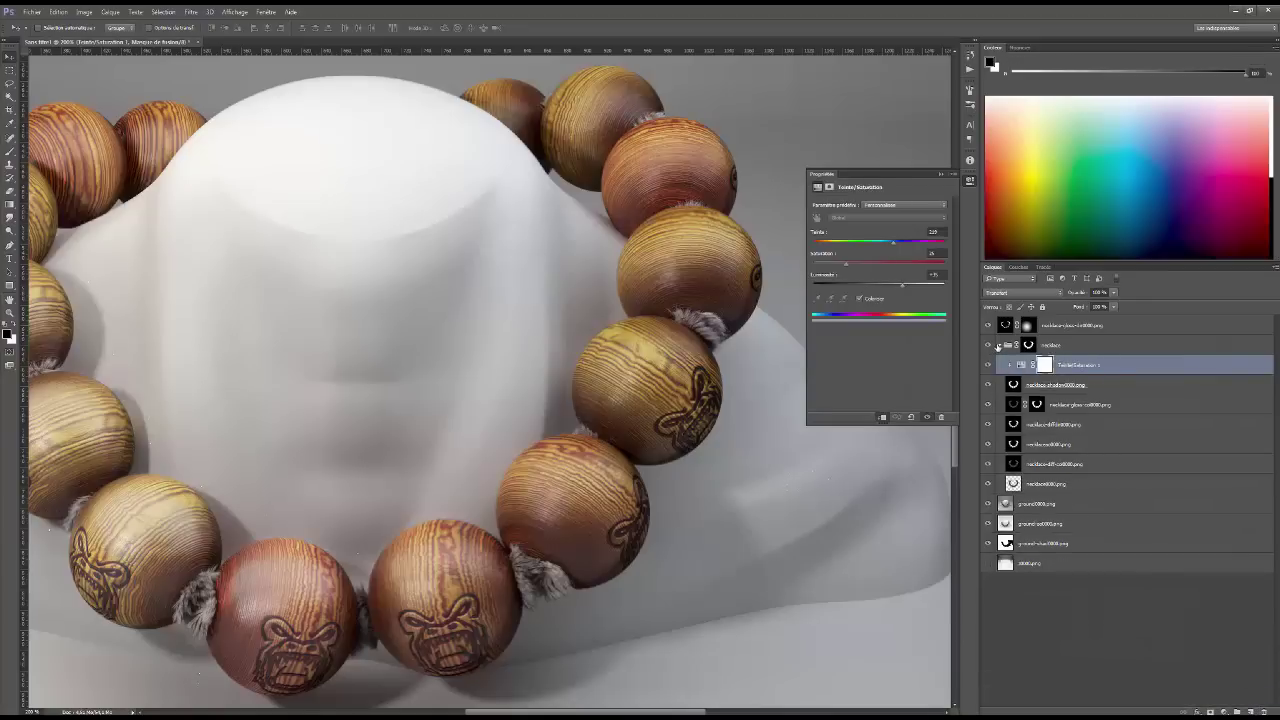
{"action": "left_click", "coordinate": [998, 349]}
{"action": "left_click", "coordinate": [1003, 507]}
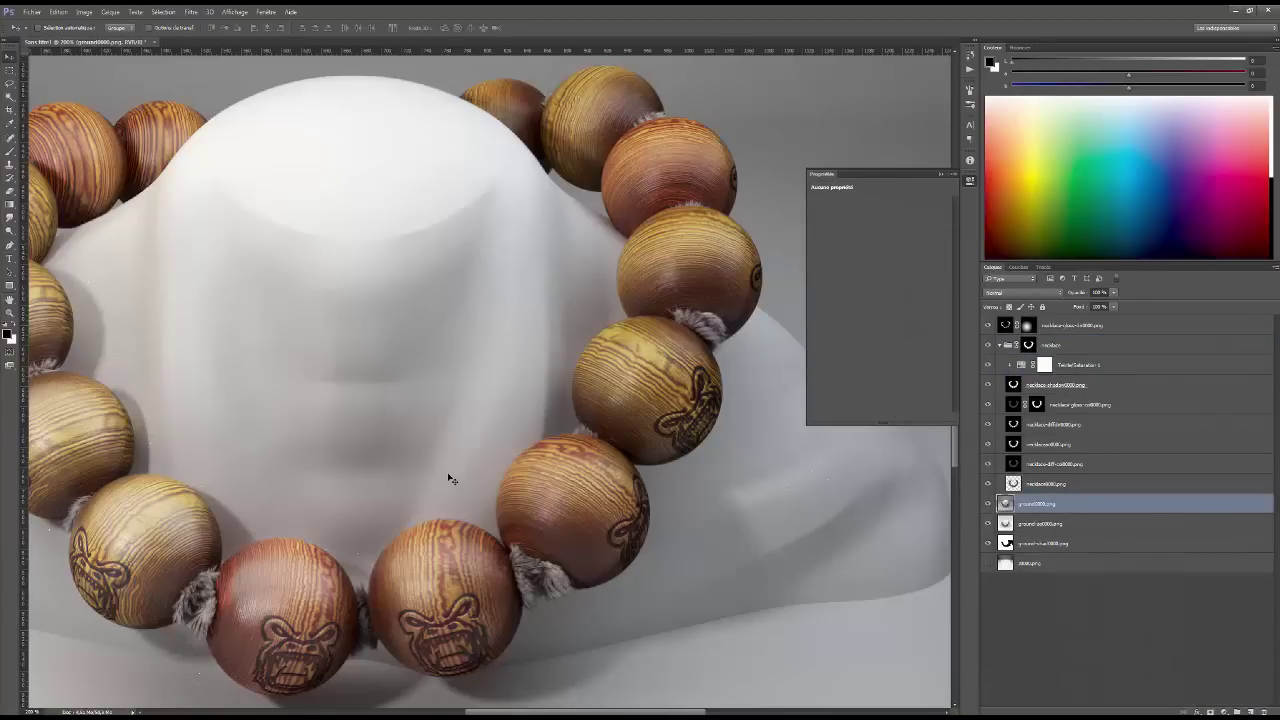
{"action": "key", "text": "ctrl+minus"}
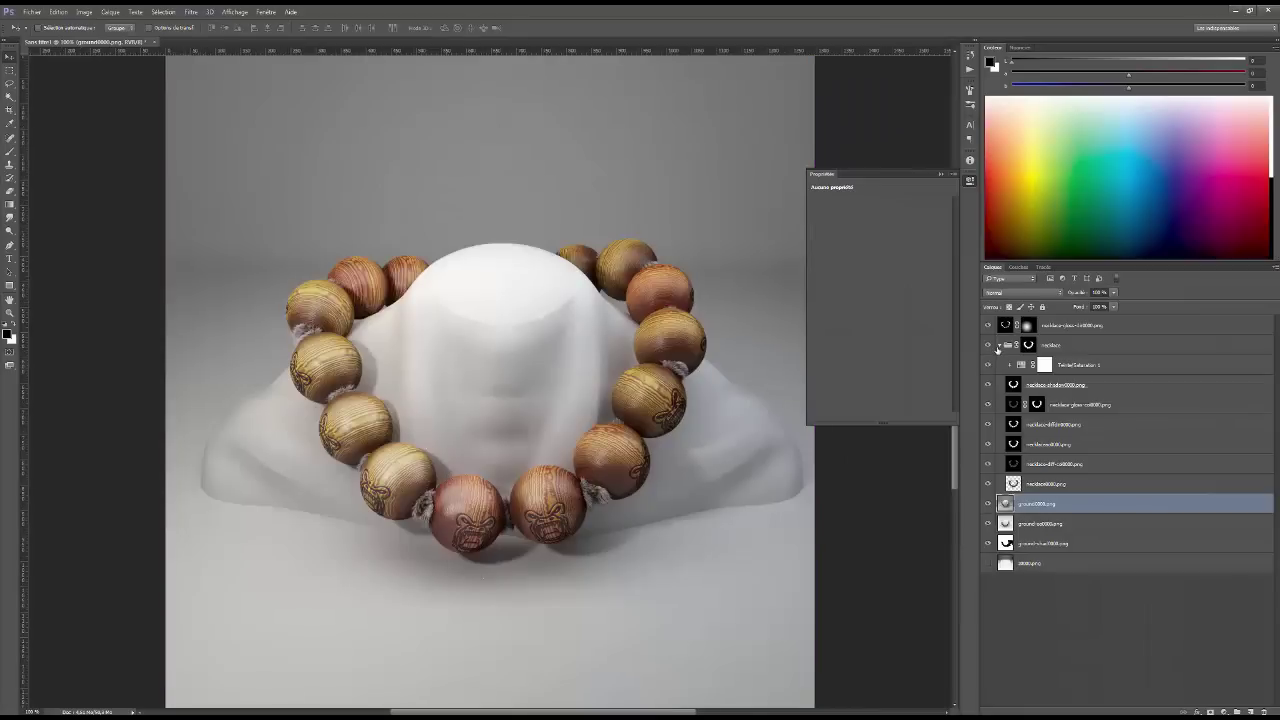
{"action": "left_click", "coordinate": [998, 349]}
{"action": "left_click", "coordinate": [999, 346]}
{"action": "key", "text": "ctrl+plus"}
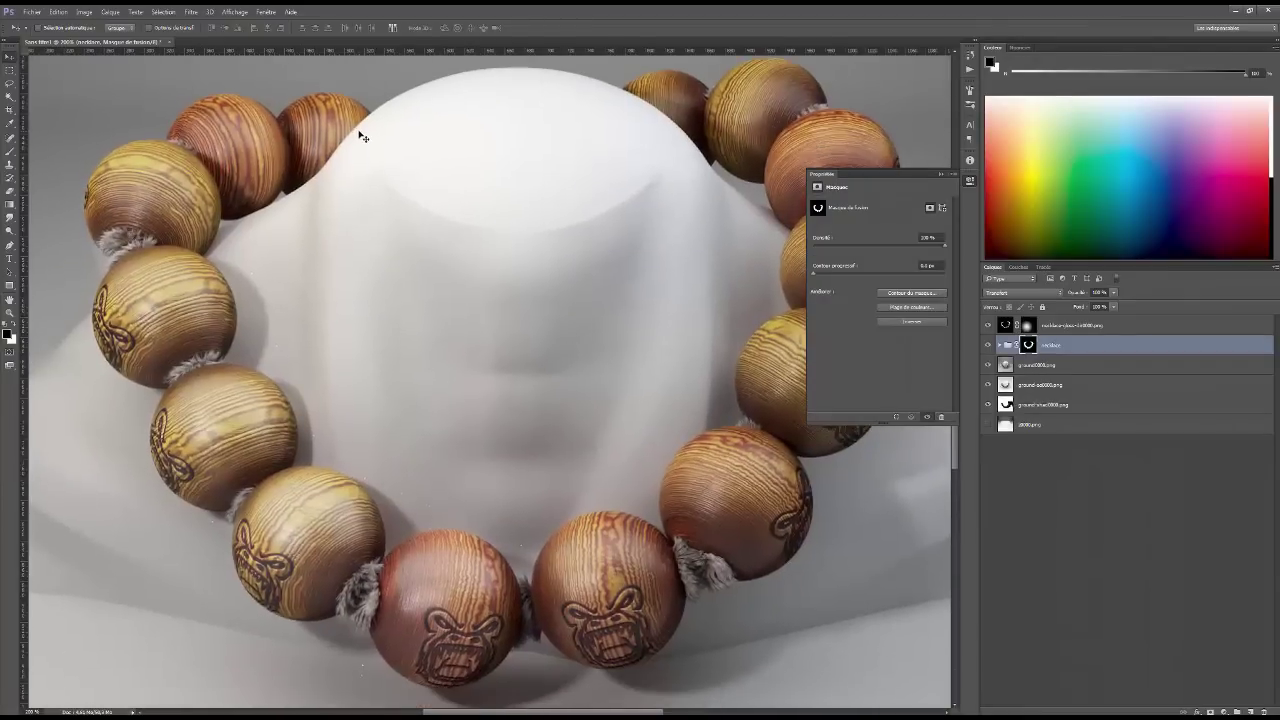
{"action": "key", "text": "ctrl+minus"}
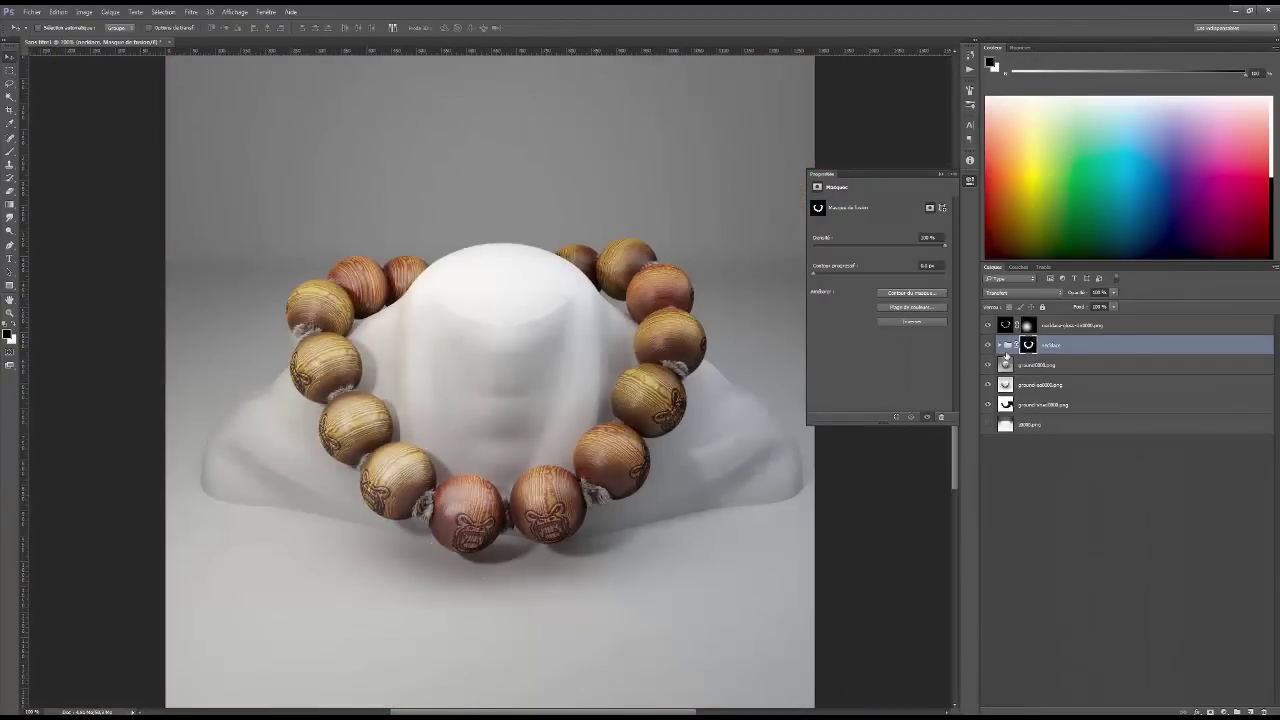
Move the ground-ao0000.png layer above ground0000.png and set its blend mode to Incrustation
{"action": "left_click", "coordinate": [1030, 366]}
{"action": "left_click_drag", "start_coordinate": [1028, 388], "coordinate": [1007, 354]}
{"action": "left_click", "coordinate": [1020, 292]}
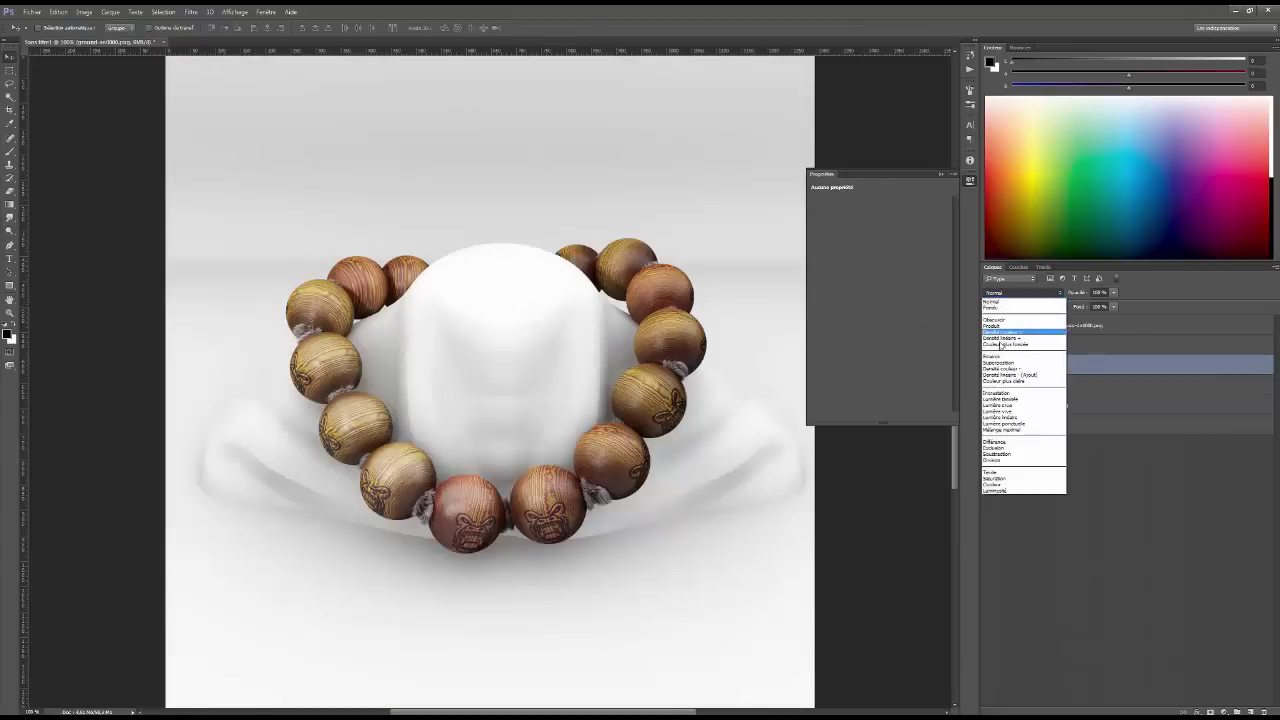
{"action": "left_click", "coordinate": [995, 396]}
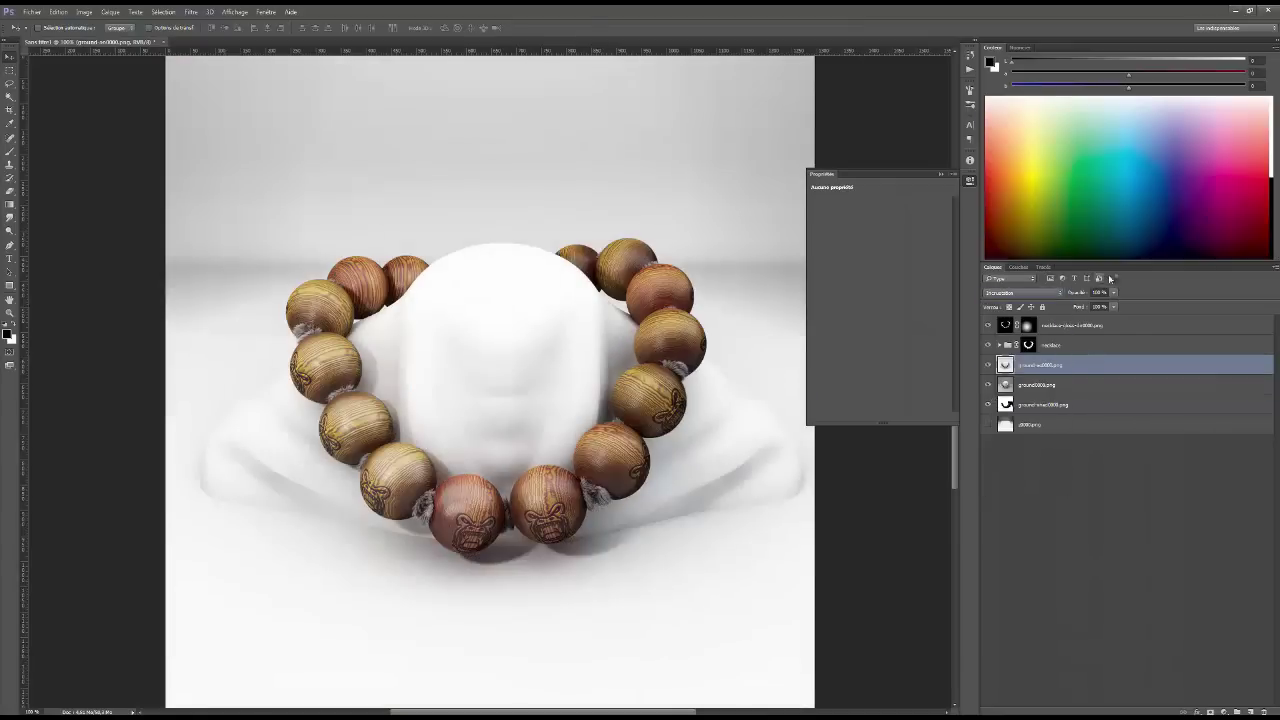
Lower the opacity of the ground-ao0000.png layer strongly and compare the ground with and without it
{"action": "left_click_drag", "start_coordinate": [1081, 305], "coordinate": [1071, 311]}
{"action": "left_click", "coordinate": [990, 371]}
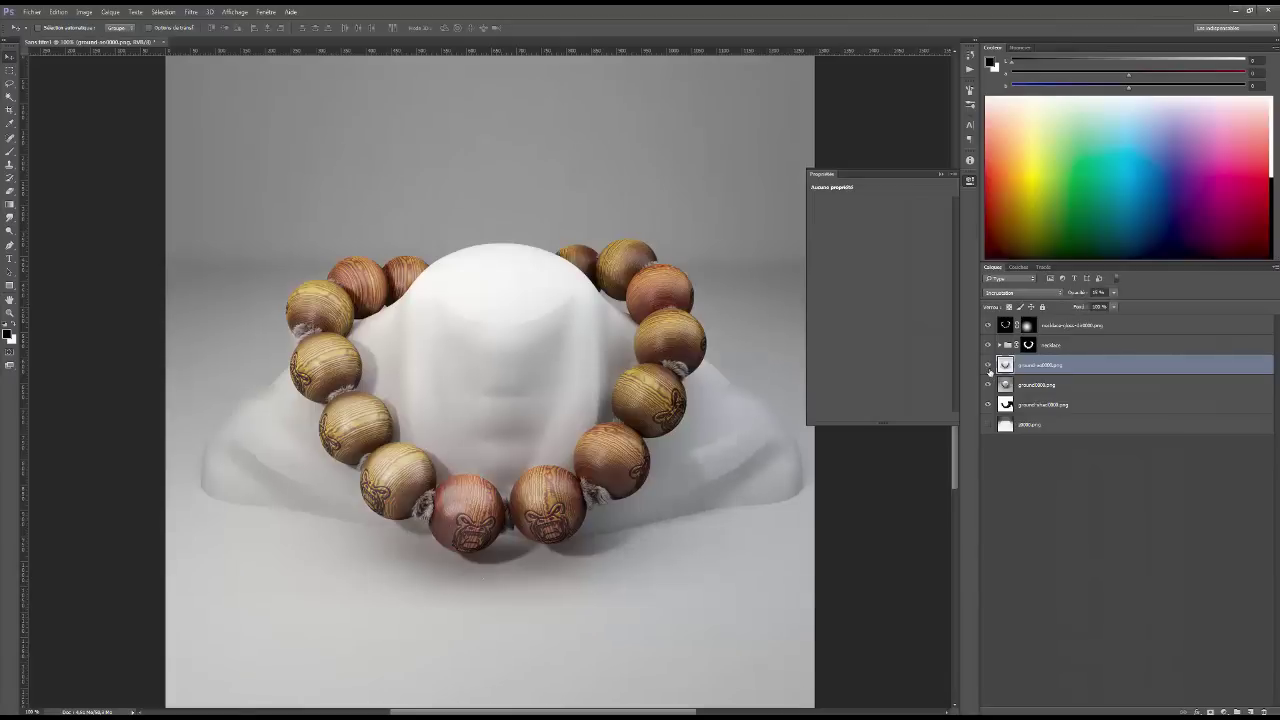
{"action": "left_click", "coordinate": [990, 371]}
{"action": "left_click", "coordinate": [990, 371]}
{"action": "left_click", "coordinate": [990, 371]}
{"action": "left_click", "coordinate": [990, 371]}
Move the ground-shad0000.png layer above ground-ao0000.png and clip a Teinte/Saturation adjustment layer to it
{"action": "left_click", "coordinate": [1026, 405]}
{"action": "left_click_drag", "start_coordinate": [1006, 368], "coordinate": [966, 371]}
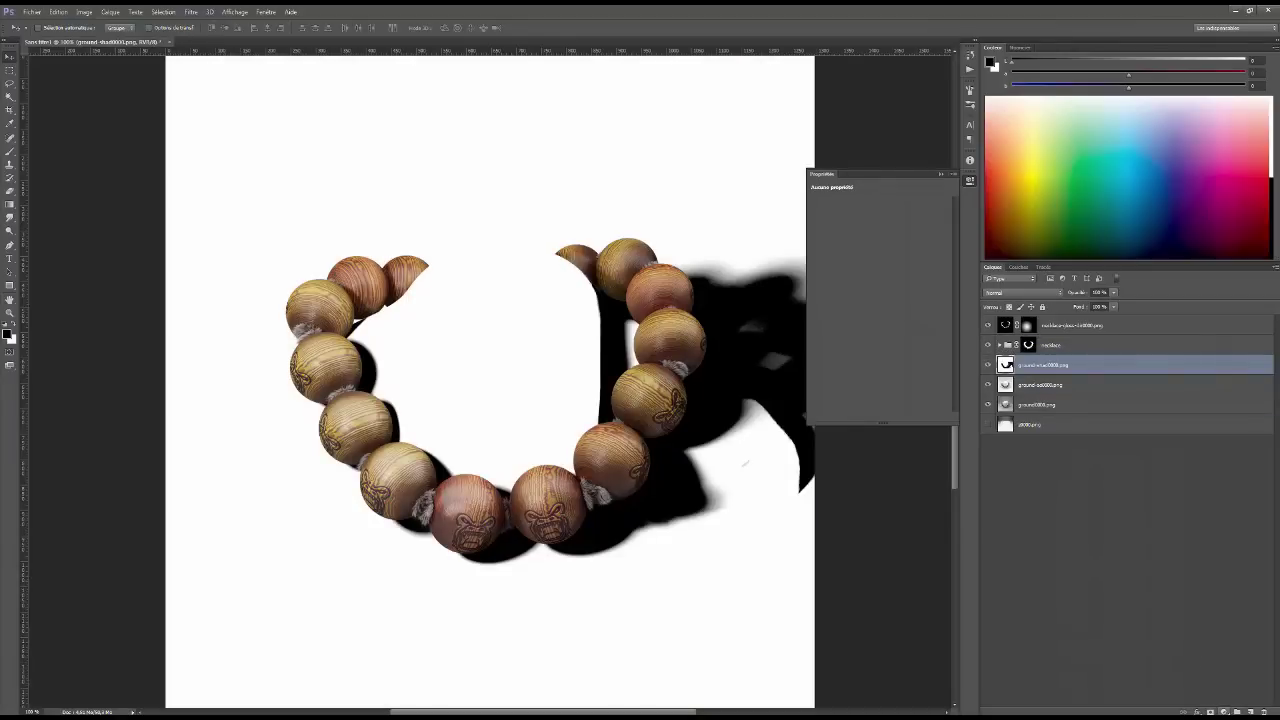
{"action": "left_click", "coordinate": [1224, 710]}
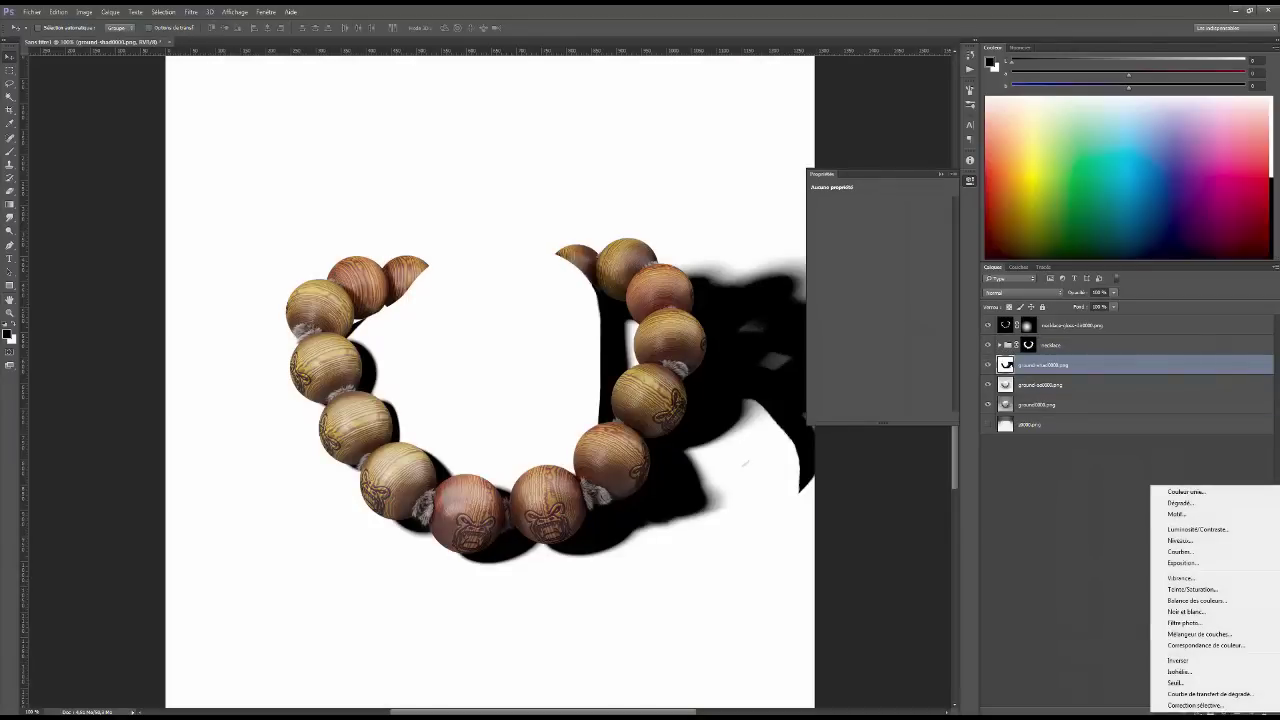
{"action": "left_click", "coordinate": [1190, 589]}
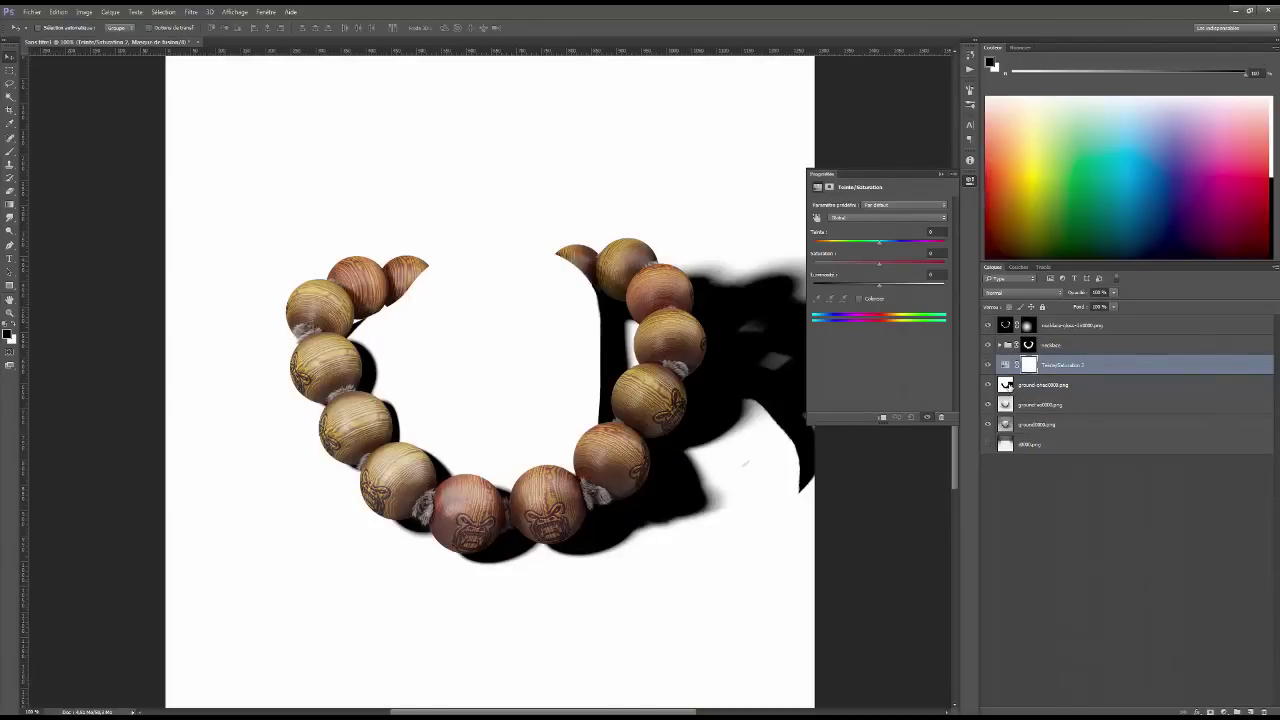
{"action": "left_click", "coordinate": [1005, 374], "text": "alt"}
Colorize the ground shadow blue with a hue of about 231, saturation of about 30 and lightness of about +54
{"action": "left_click", "coordinate": [860, 300]}
{"action": "left_click_drag", "start_coordinate": [813, 242], "coordinate": [897, 243]}
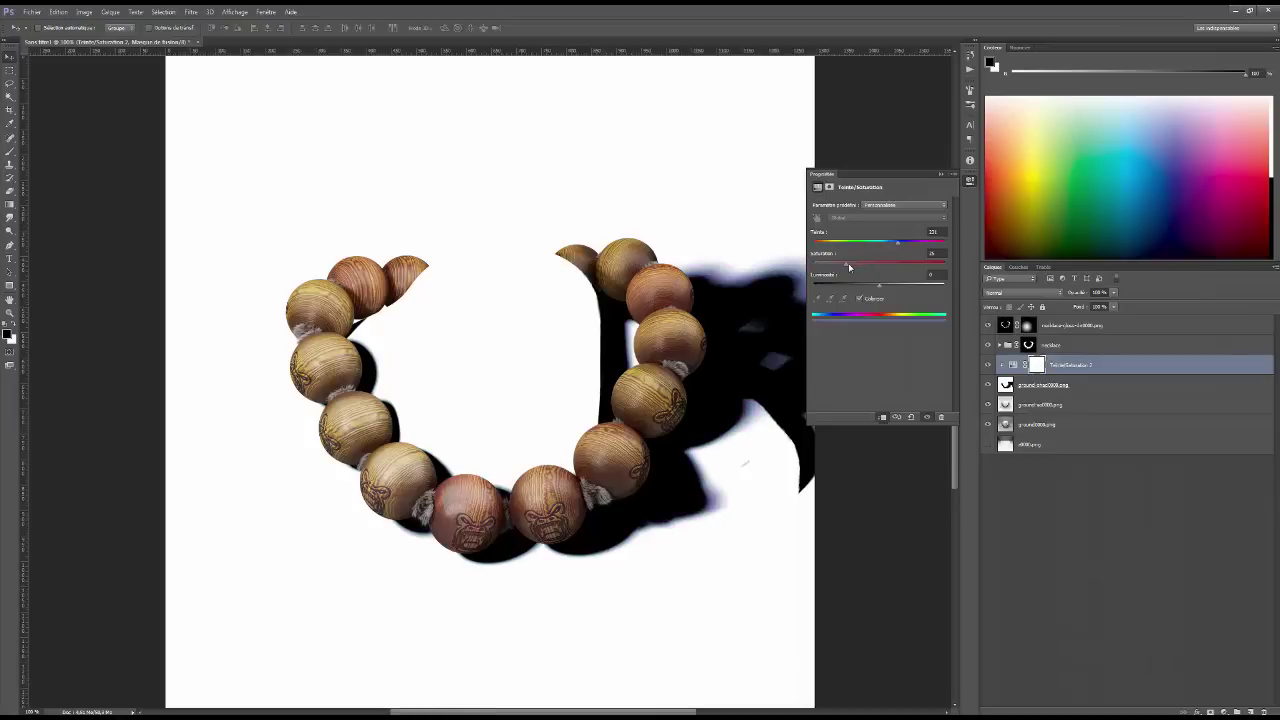
{"action": "left_click_drag", "start_coordinate": [880, 286], "coordinate": [915, 292]}
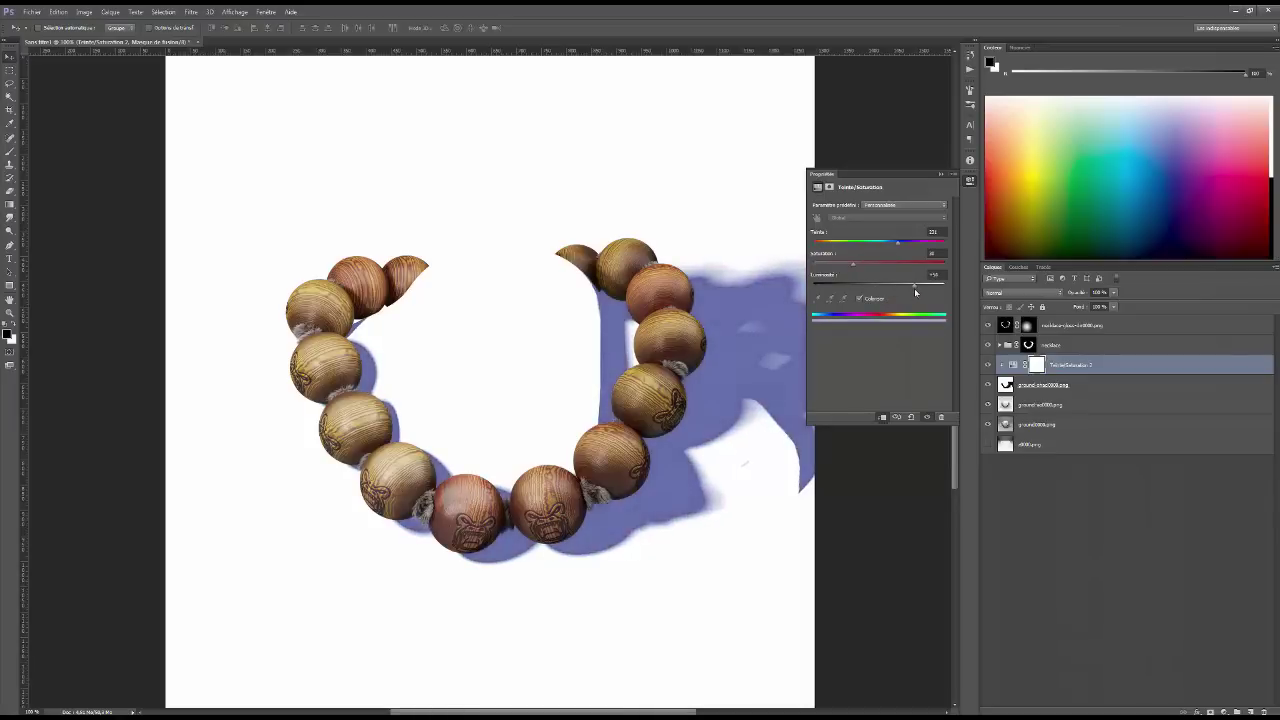
Try the Produit blend mode on the ground shadow's Teinte/Saturation adjustment layer, and restore Normal
{"action": "left_click", "coordinate": [1044, 297]}
{"action": "left_click", "coordinate": [998, 328]}
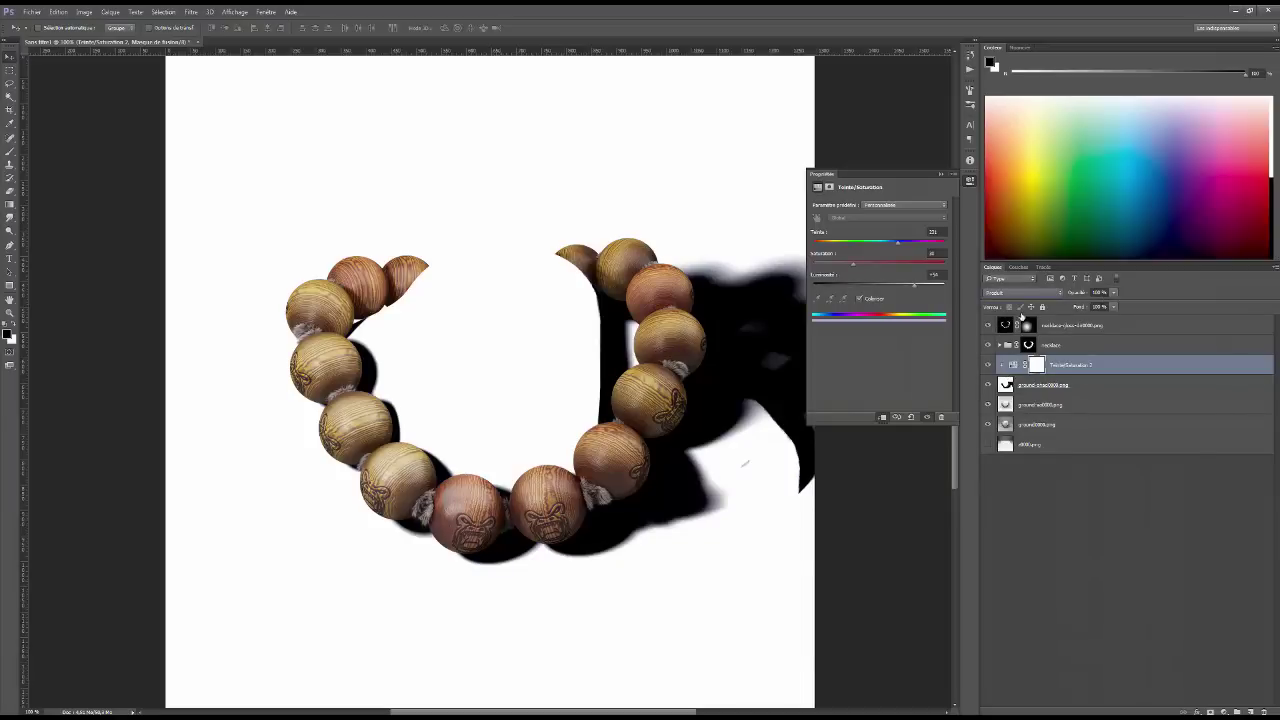
{"action": "left_click", "coordinate": [1007, 386]}
{"action": "left_click", "coordinate": [1014, 370]}
{"action": "left_click", "coordinate": [1008, 292]}
{"action": "left_click", "coordinate": [995, 301]}
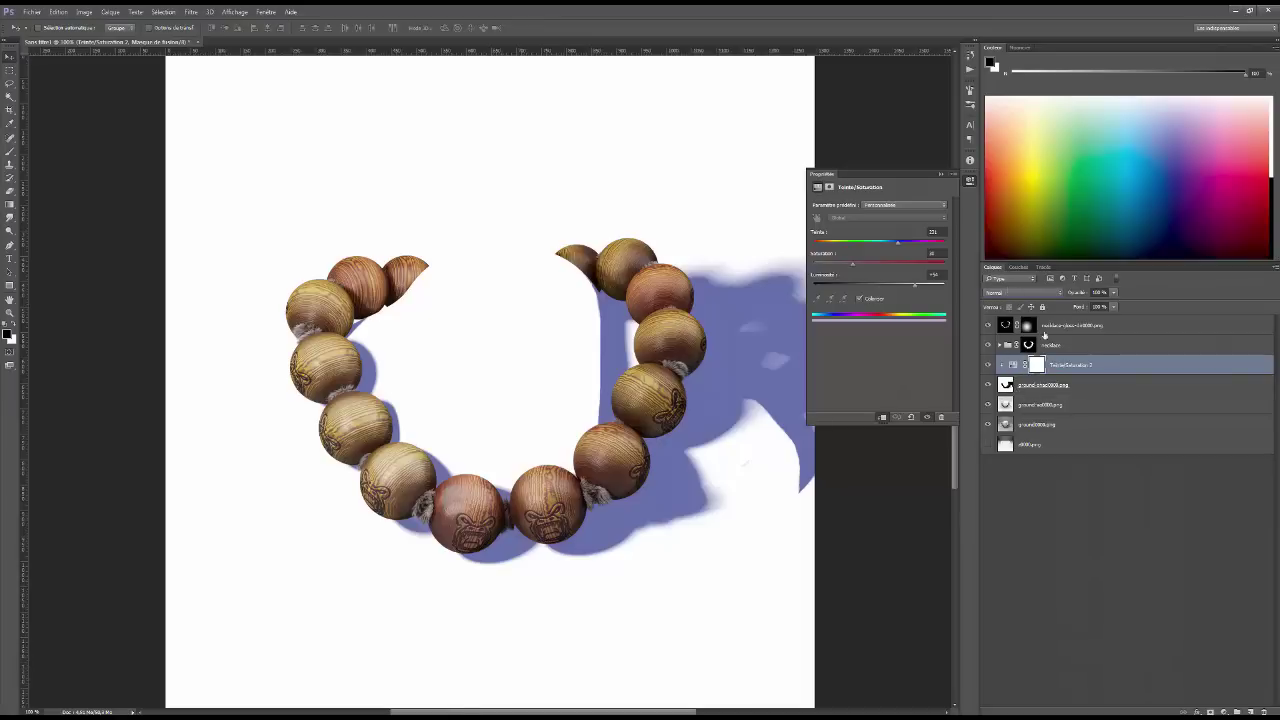
Set the blend mode of the ground-shad0000.png layer to Produit
{"action": "left_click", "coordinate": [1024, 389]}
{"action": "left_click", "coordinate": [1012, 368]}
{"action": "left_click", "coordinate": [1010, 385]}
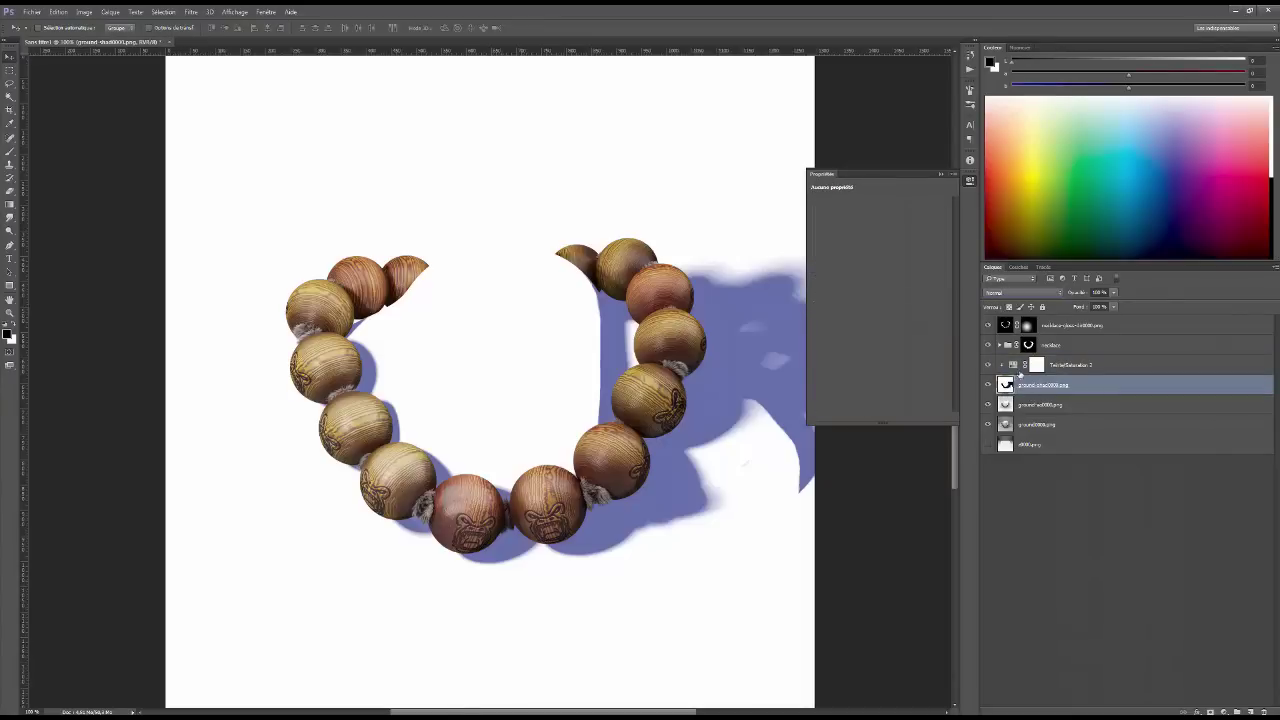
{"action": "left_click", "coordinate": [1011, 296]}
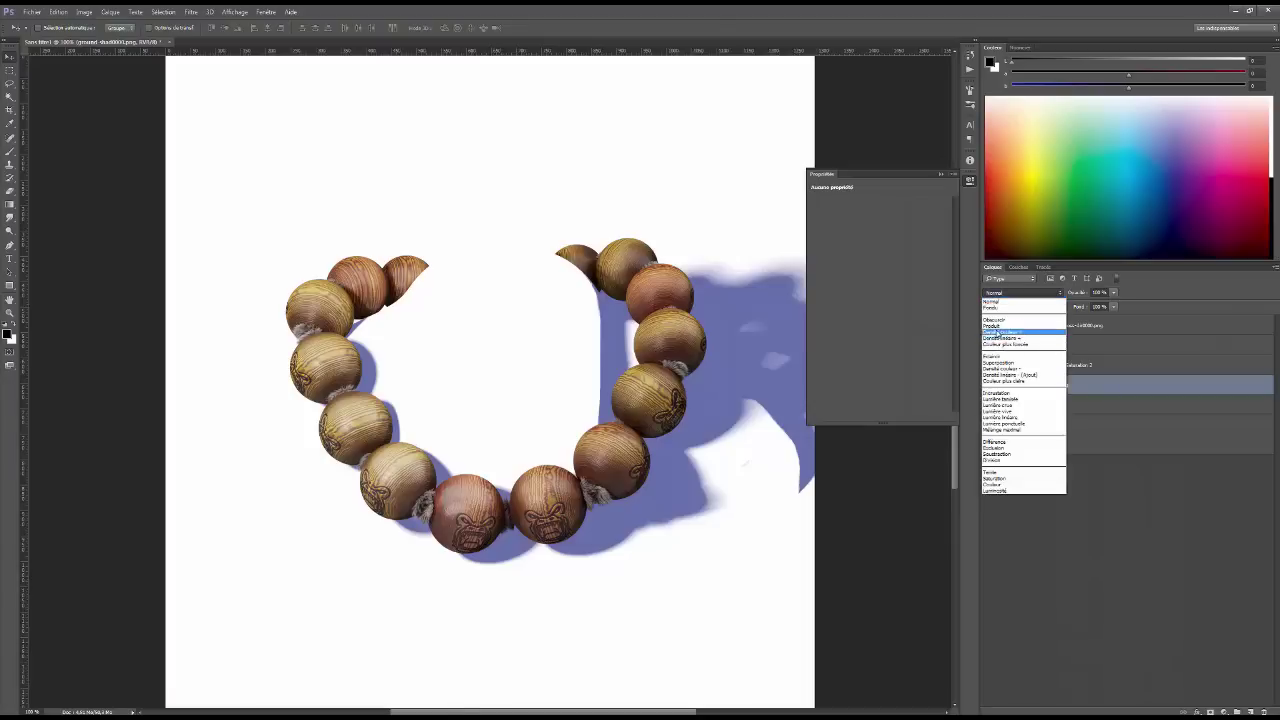
{"action": "left_click", "coordinate": [997, 326]}
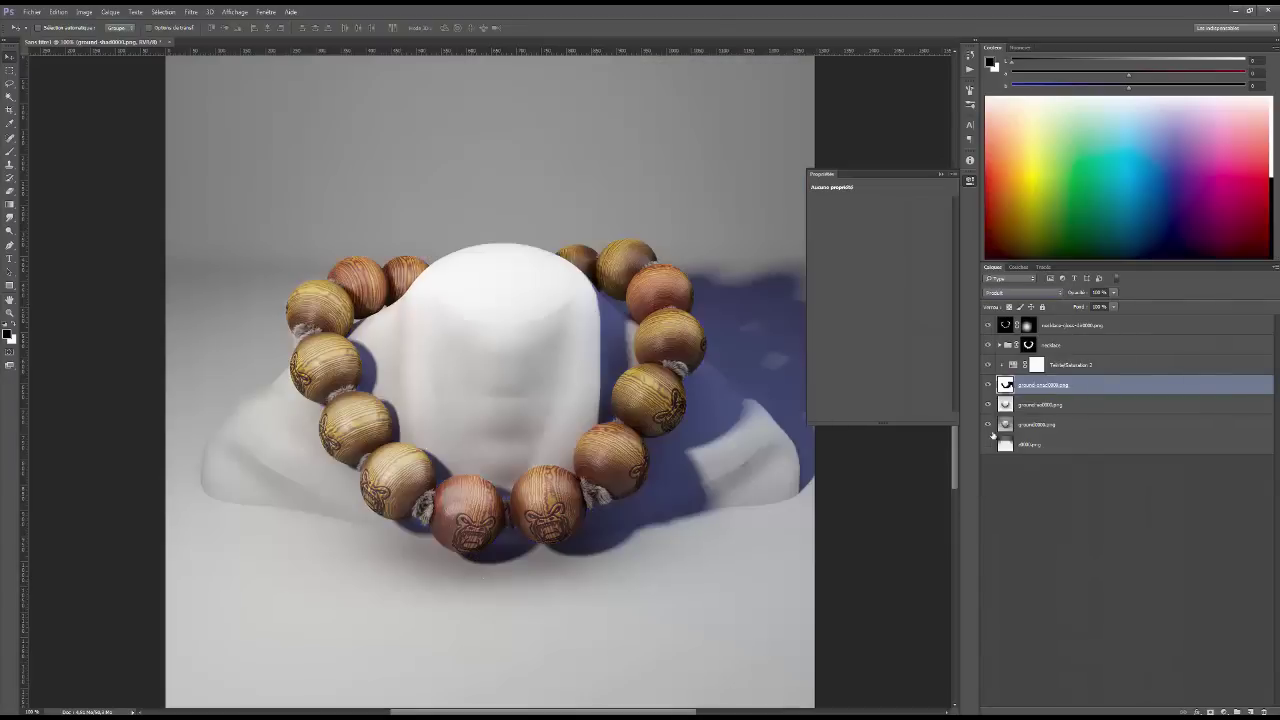
Compare the composite with and without the ground-shad0000.png layer
{"action": "left_click", "coordinate": [988, 385]}
{"action": "left_click", "coordinate": [988, 385]}
{"action": "left_click", "coordinate": [988, 385]}
{"action": "left_click", "coordinate": [988, 385]}
{"action": "left_click", "coordinate": [988, 385]}
{"action": "left_click", "coordinate": [988, 385]}
{"action": "left_click_drag", "start_coordinate": [557, 366], "coordinate": [508, 351]}
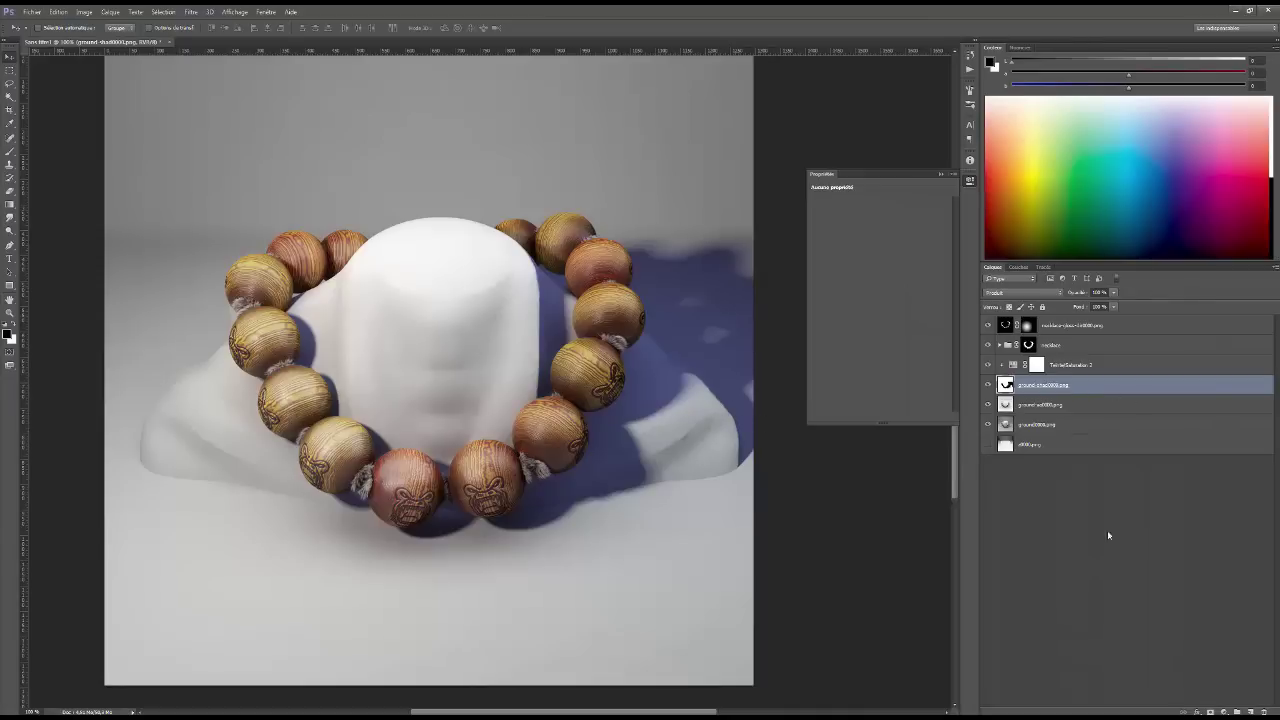
Add a layer mask to ground-shad0000.png and draw a black-to-white gradient across it, fading out the shadow on the bust's right side
{"action": "left_click", "coordinate": [1205, 708]}
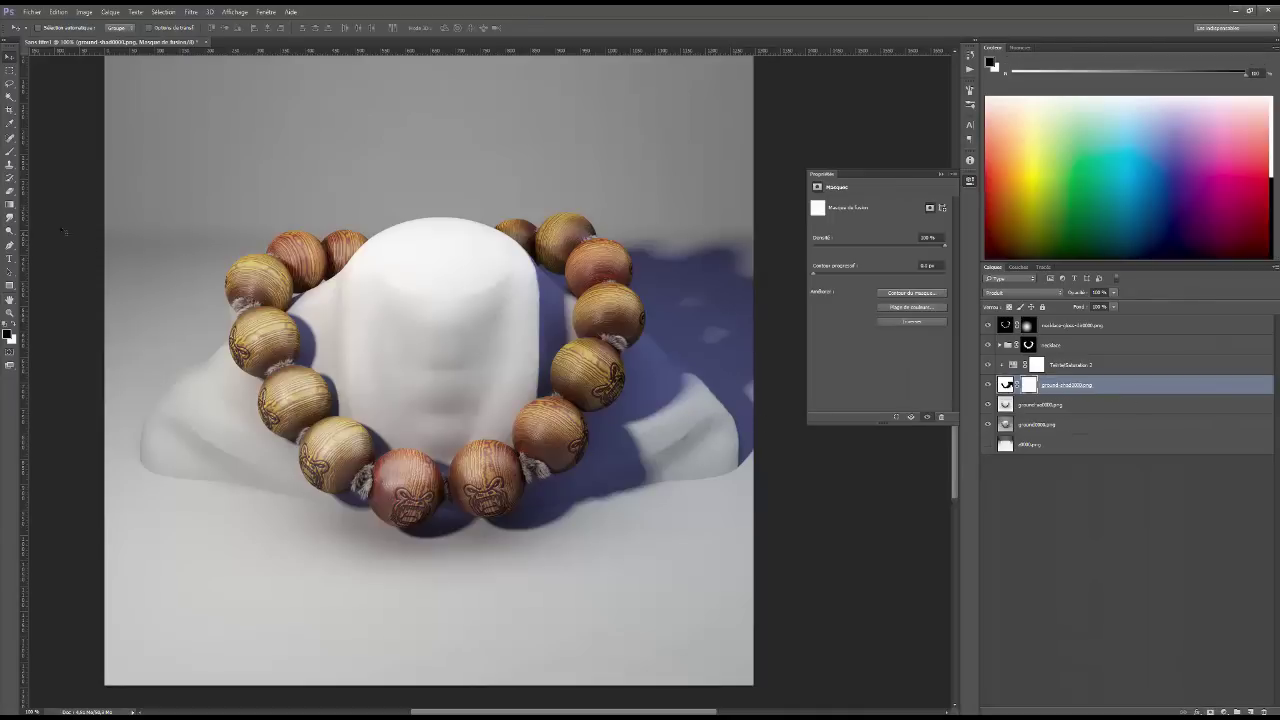
{"action": "left_click", "coordinate": [11, 204]}
{"action": "left_click", "coordinate": [93, 28]}
{"action": "left_click_drag", "start_coordinate": [657, 379], "coordinate": [314, 368]}
{"action": "left_click_drag", "start_coordinate": [682, 353], "coordinate": [360, 391]}
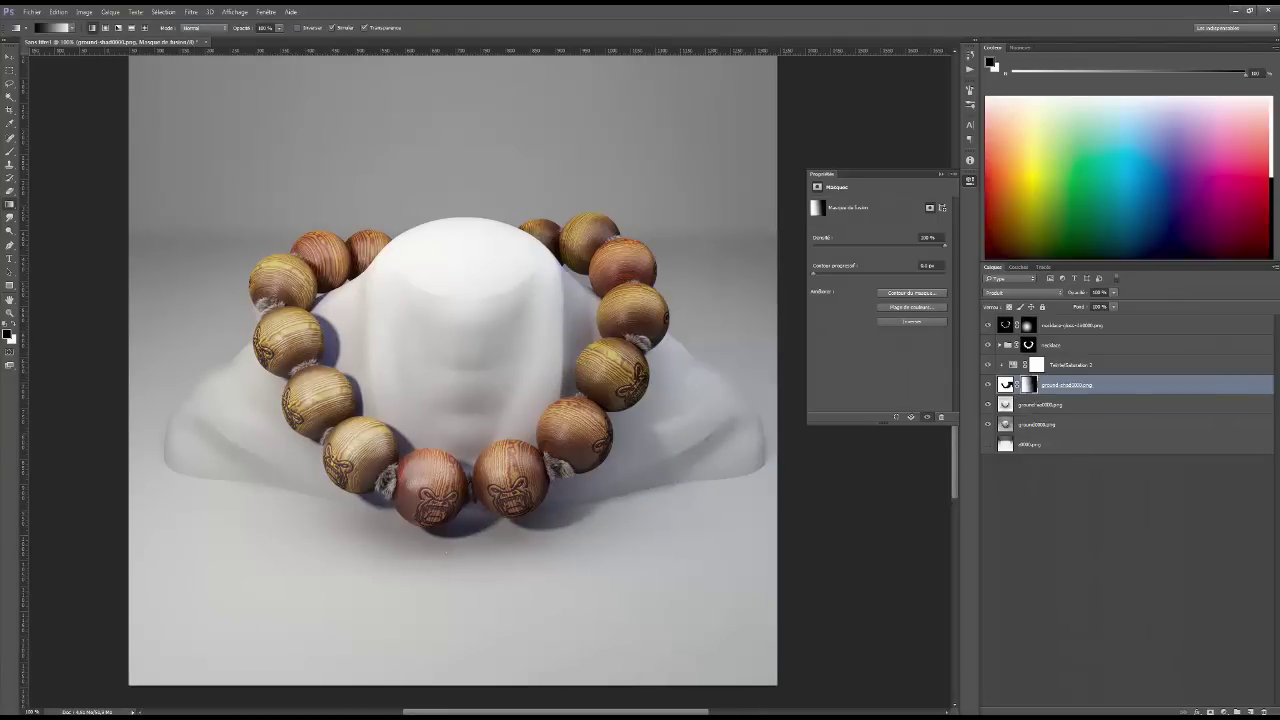
Compare the image with and without the masked ground-shad0000.png layer, and lower its opacity to about 30 %
{"action": "left_click", "coordinate": [988, 385]}
{"action": "left_click", "coordinate": [988, 385]}
{"action": "left_click", "coordinate": [988, 385]}
{"action": "left_click", "coordinate": [988, 385]}
{"action": "left_click_drag", "start_coordinate": [1113, 294], "coordinate": [1077, 307]}
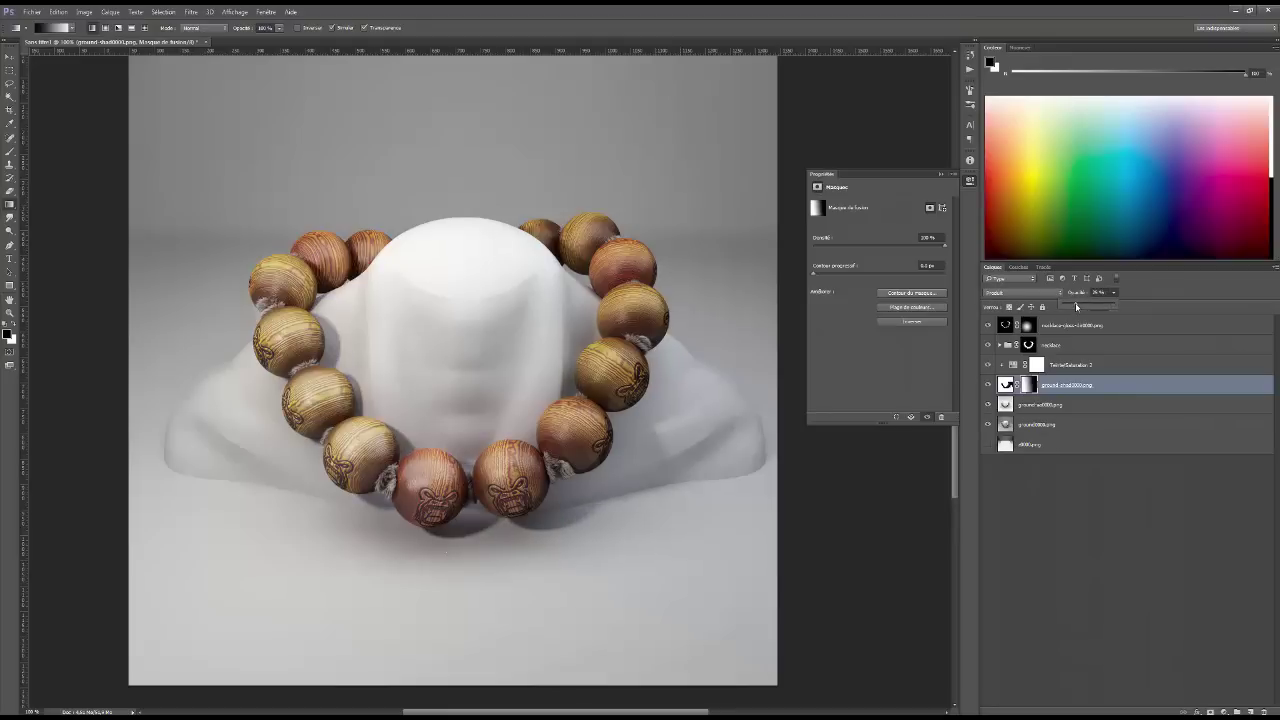
Duplicate the necklace0000.png layer and move the copy out of the necklace group, directly below it
{"action": "left_click", "coordinate": [999, 345]}
{"action": "left_click", "coordinate": [999, 345]}
{"action": "left_click", "coordinate": [999, 345]}
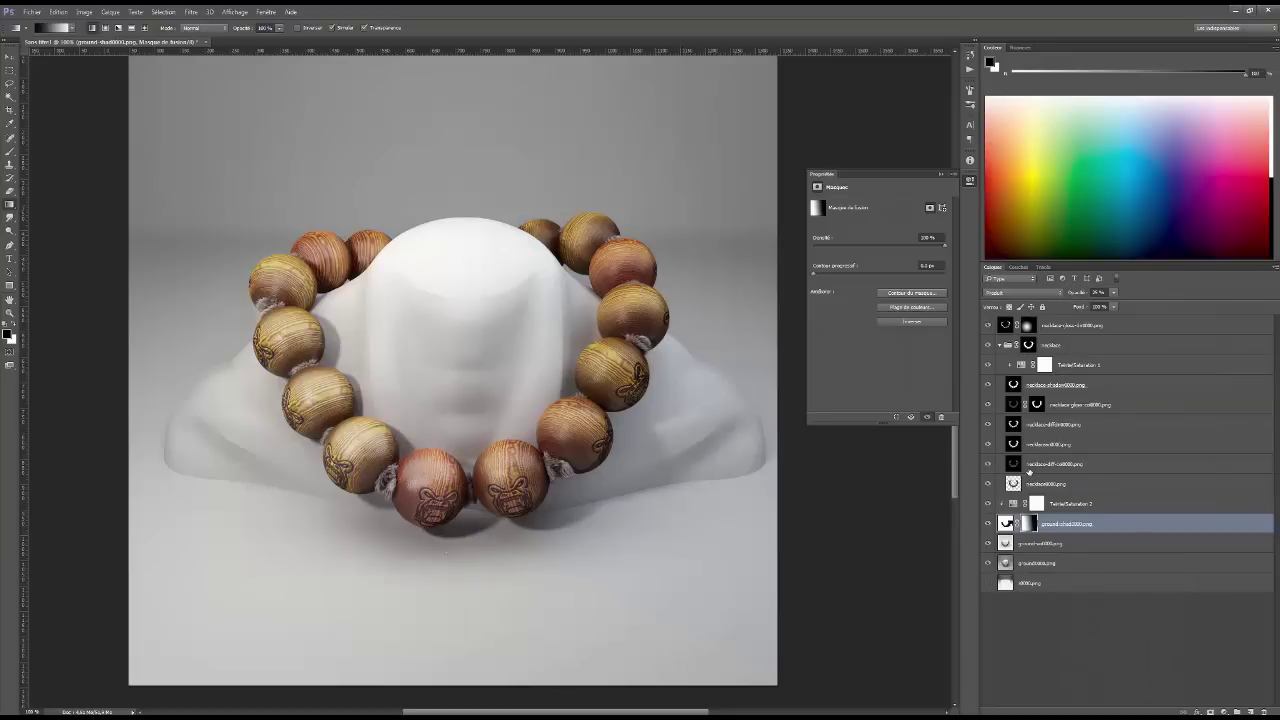
{"action": "left_click_drag", "start_coordinate": [1014, 484], "coordinate": [1253, 708]}
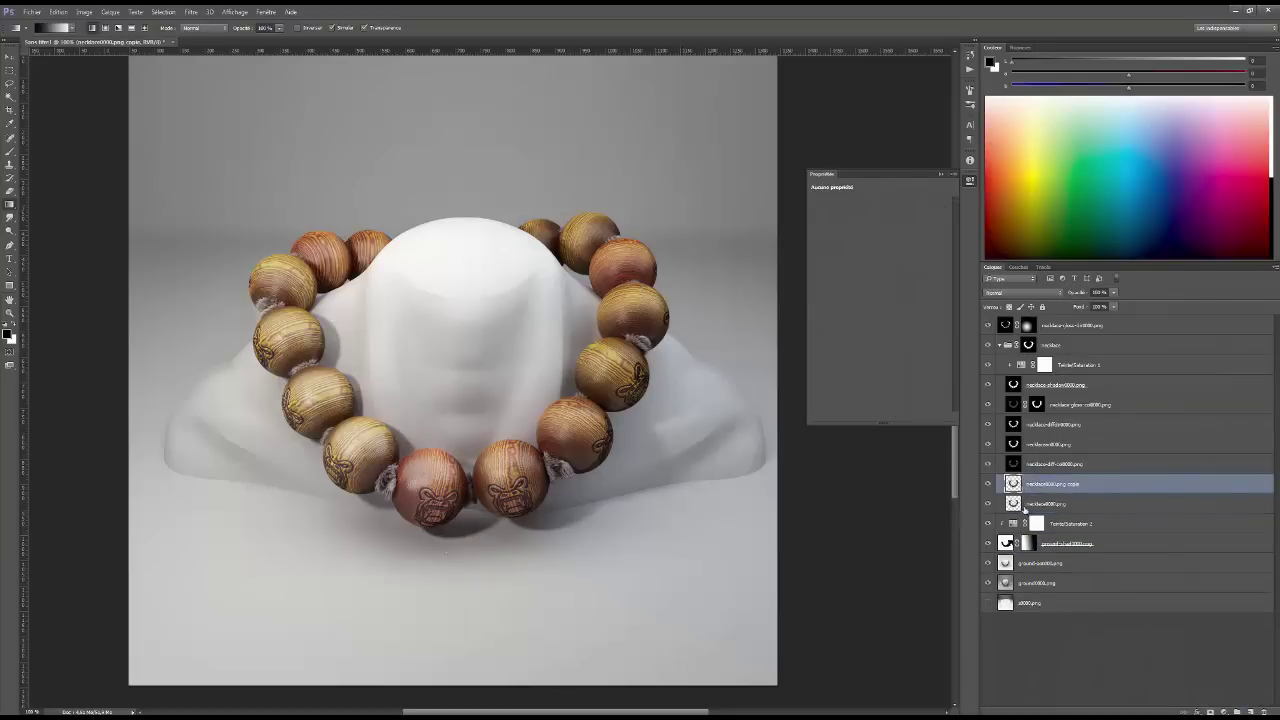
{"action": "left_click_drag", "start_coordinate": [1015, 489], "coordinate": [1004, 514]}
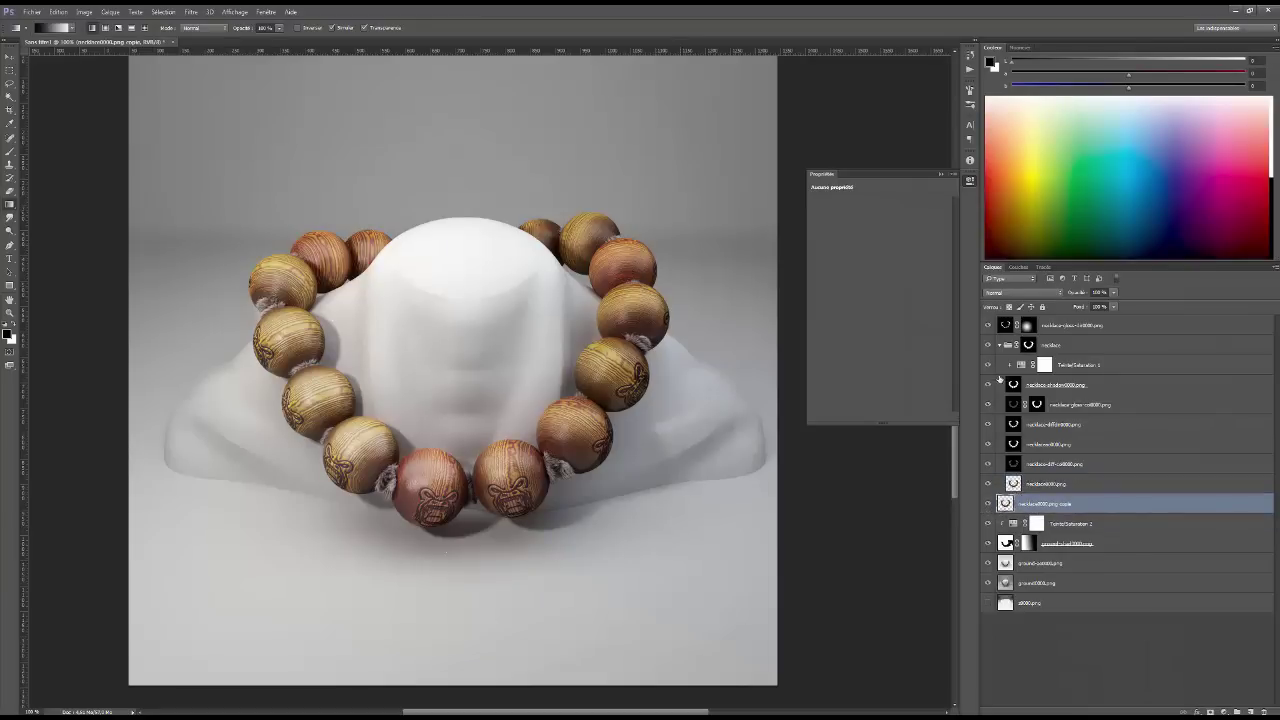
{"action": "left_click", "coordinate": [999, 344]}
Group the necklace group with the necklace gloss layer above it and name the new group 1
{"action": "left_click", "coordinate": [1010, 345]}
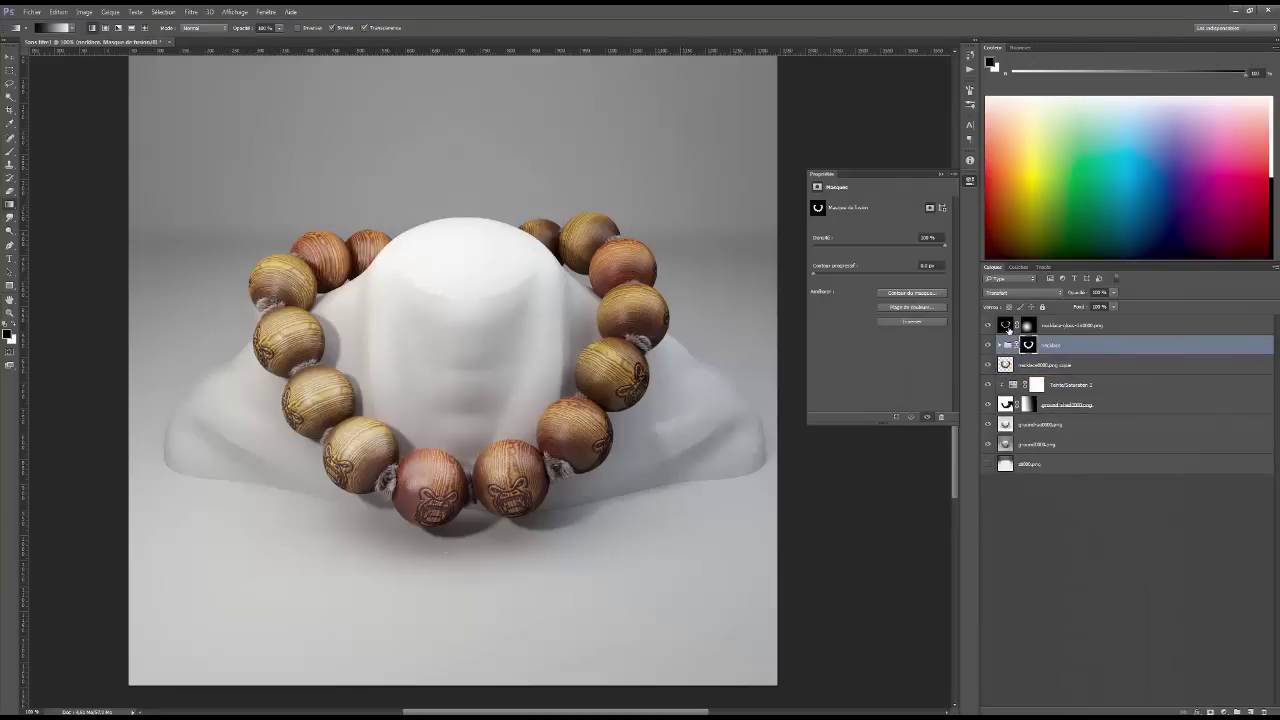
{"action": "left_click", "coordinate": [1008, 330], "text": "shift"}
{"action": "key", "text": "ctrl+g"}
{"action": "double_click", "coordinate": [1034, 321]}
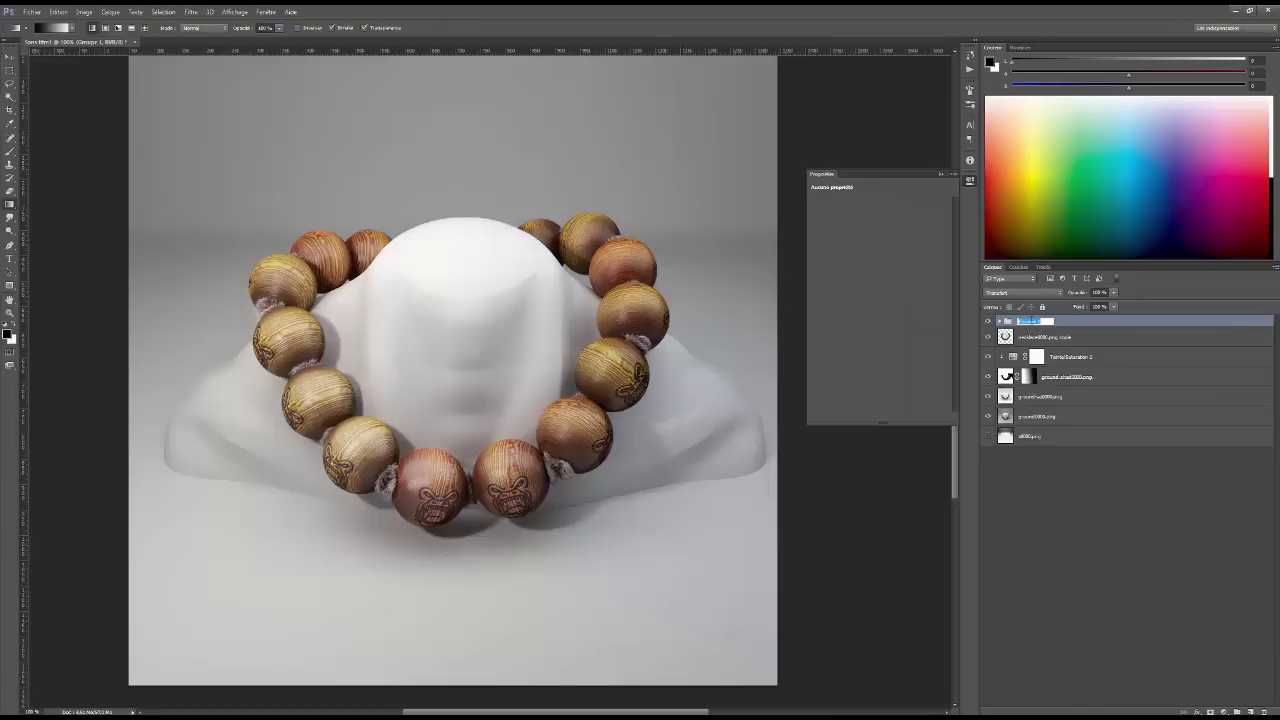
{"action": "type", "text": "1"}
Compare group 1 with the unedited necklace copy beneath it by hiding and showing the group
{"action": "left_click", "coordinate": [986, 322]}
{"action": "left_click", "coordinate": [986, 322]}
{"action": "left_click", "coordinate": [986, 322]}
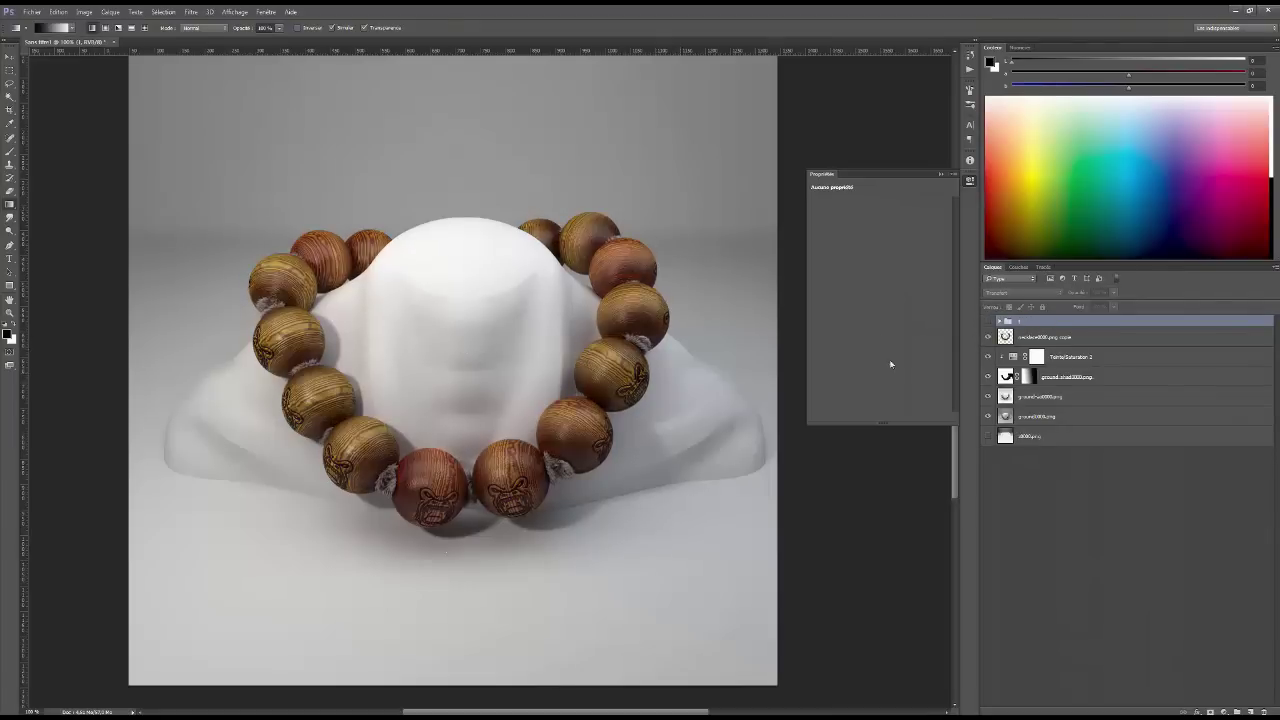
{"action": "left_click", "coordinate": [987, 322]}
{"action": "left_click", "coordinate": [987, 322]}
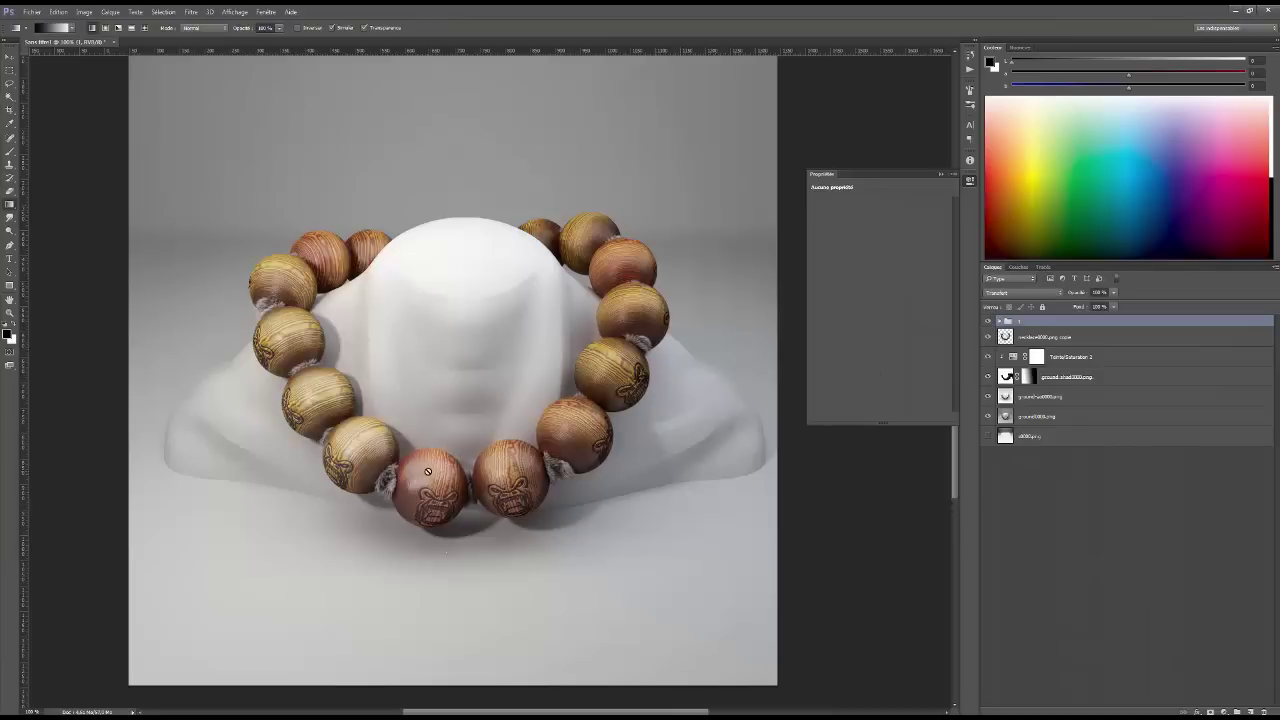
Examine the beads up close with group 1 hidden and compare them with the composited version
{"action": "scroll", "coordinate": [427, 471], "scroll_direction": "up", "scroll_amount": 2}
{"action": "scroll", "coordinate": [443, 460], "scroll_direction": "up", "scroll_amount": 1}
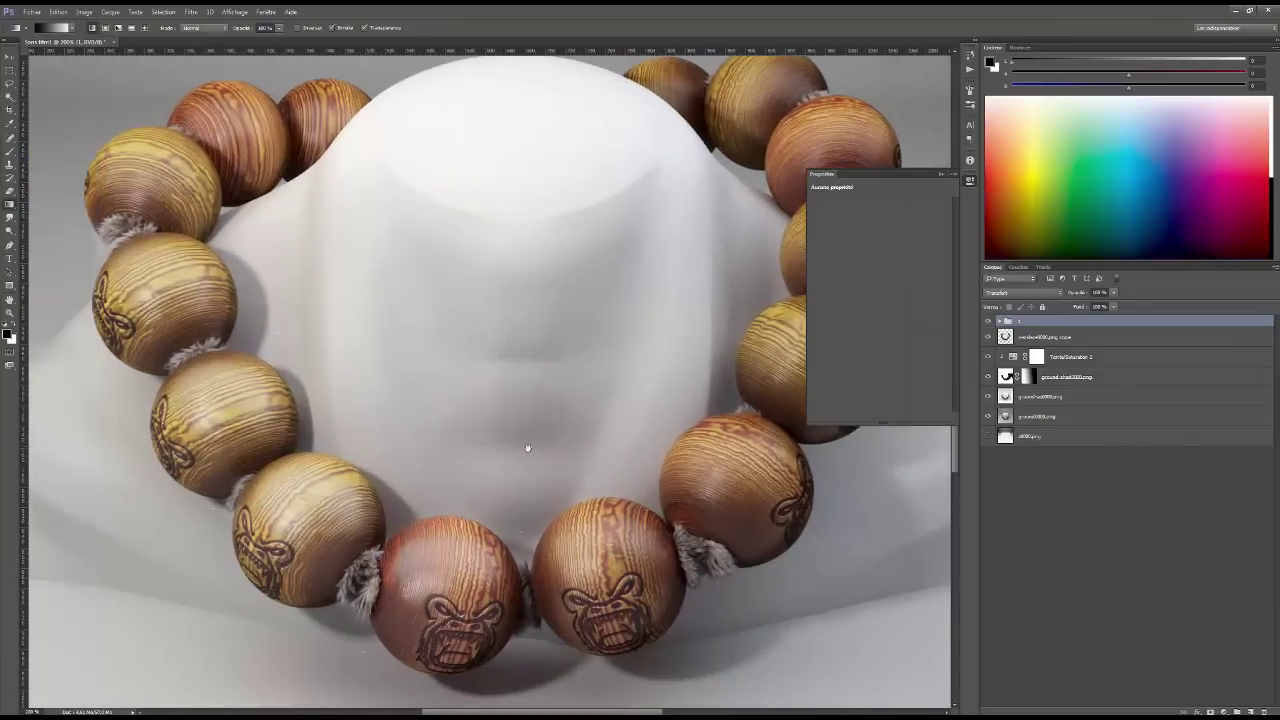
{"action": "left_click", "coordinate": [987, 322]}
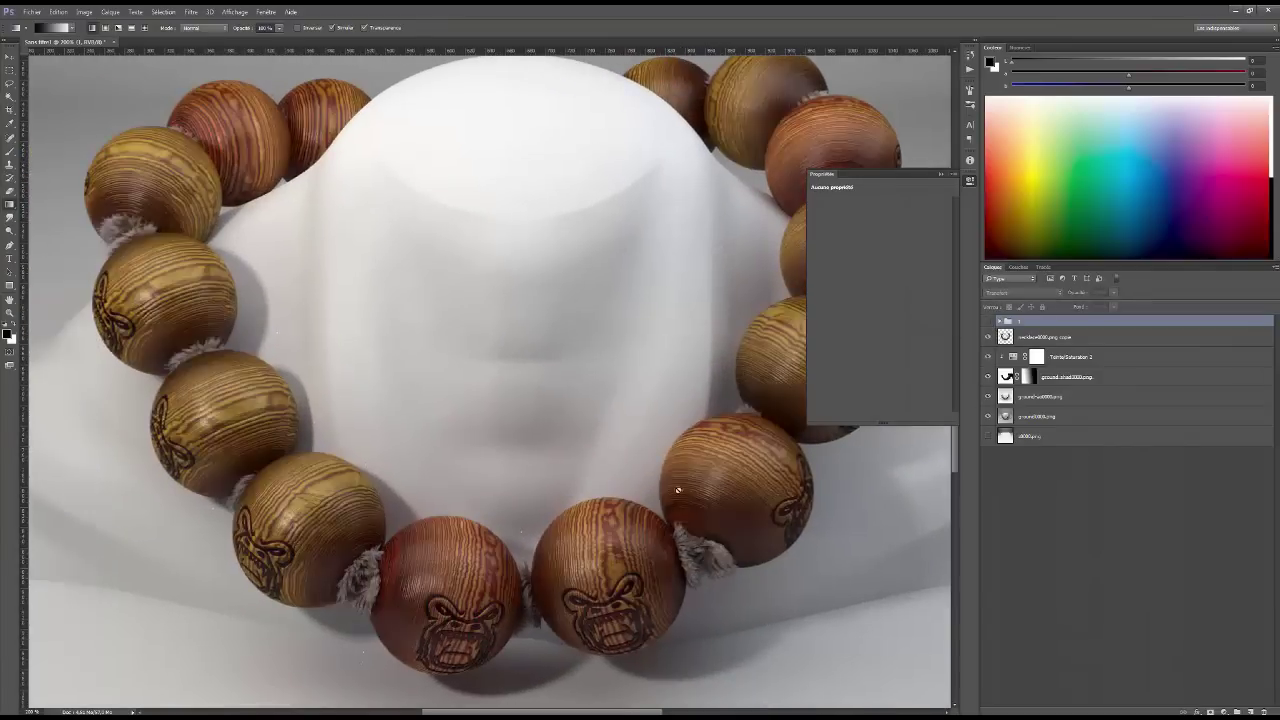
{"action": "key", "text": "Tab"}
{"action": "scroll", "coordinate": [663, 495], "scroll_direction": "down", "scroll_amount": 3}
{"action": "key", "text": "Tab"}
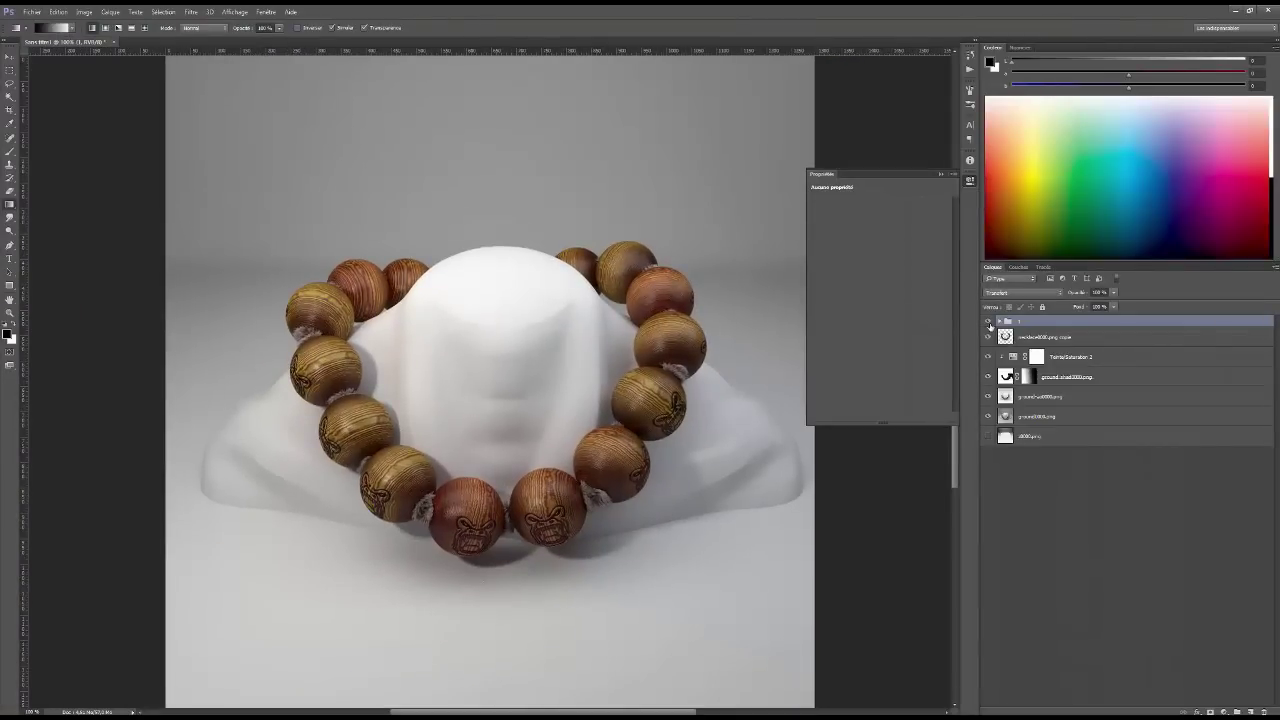
Compare the whole necklace repeatedly with group 1 hidden and shown, checking the contrast and highlights on the beads
{"action": "left_click", "coordinate": [988, 322]}
{"action": "left_click", "coordinate": [988, 322]}
{"action": "left_click", "coordinate": [988, 322]}
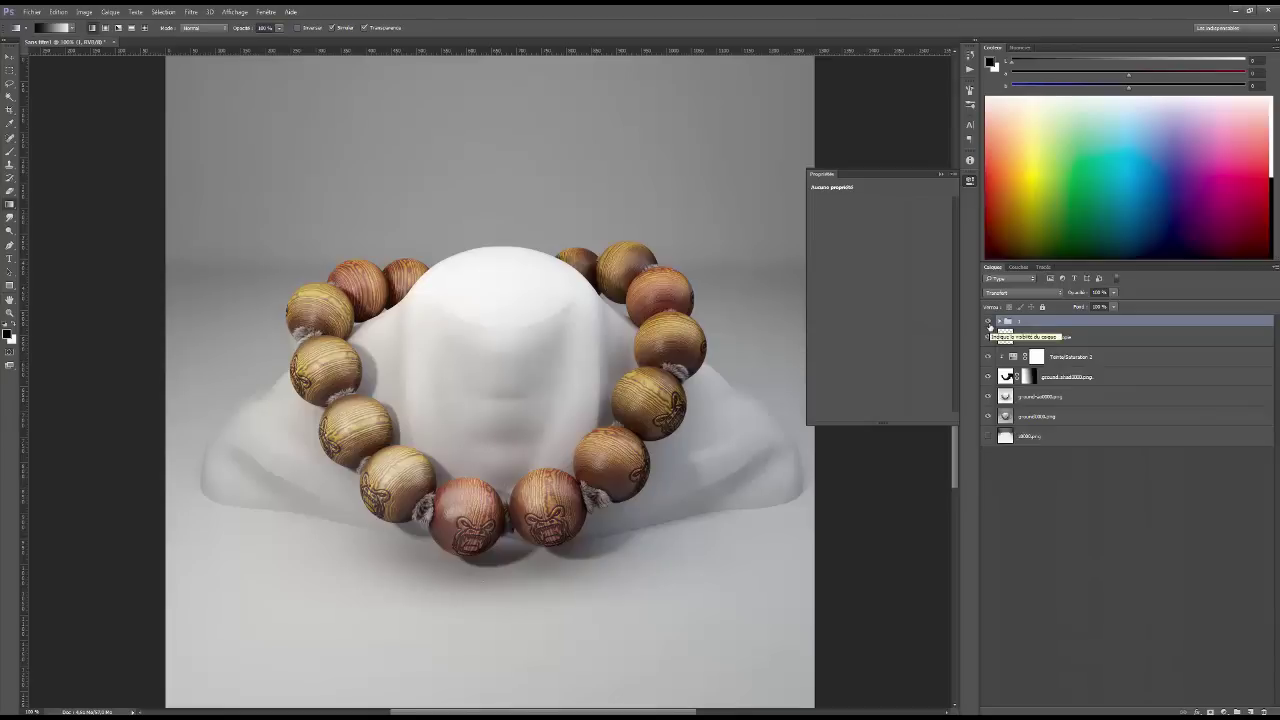
{"action": "left_click", "coordinate": [988, 324]}
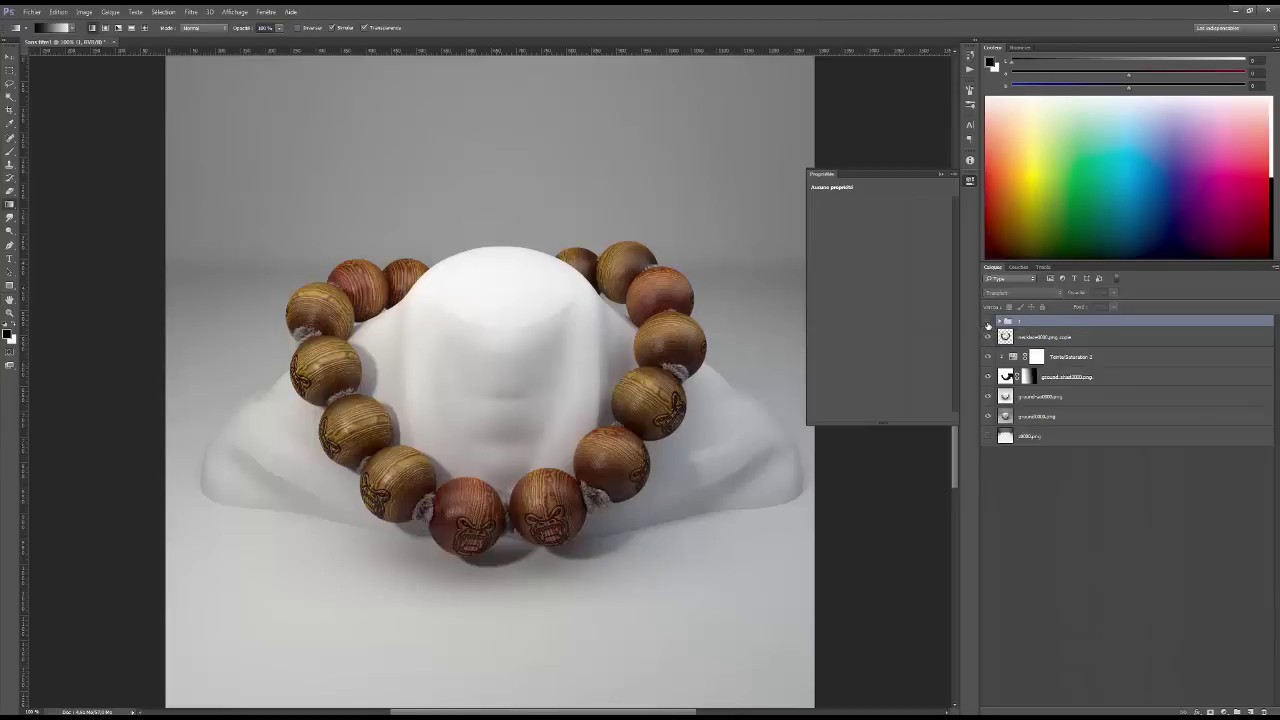
{"action": "left_click", "coordinate": [988, 324]}
{"action": "left_click", "coordinate": [988, 324]}
{"action": "left_click", "coordinate": [988, 324]}
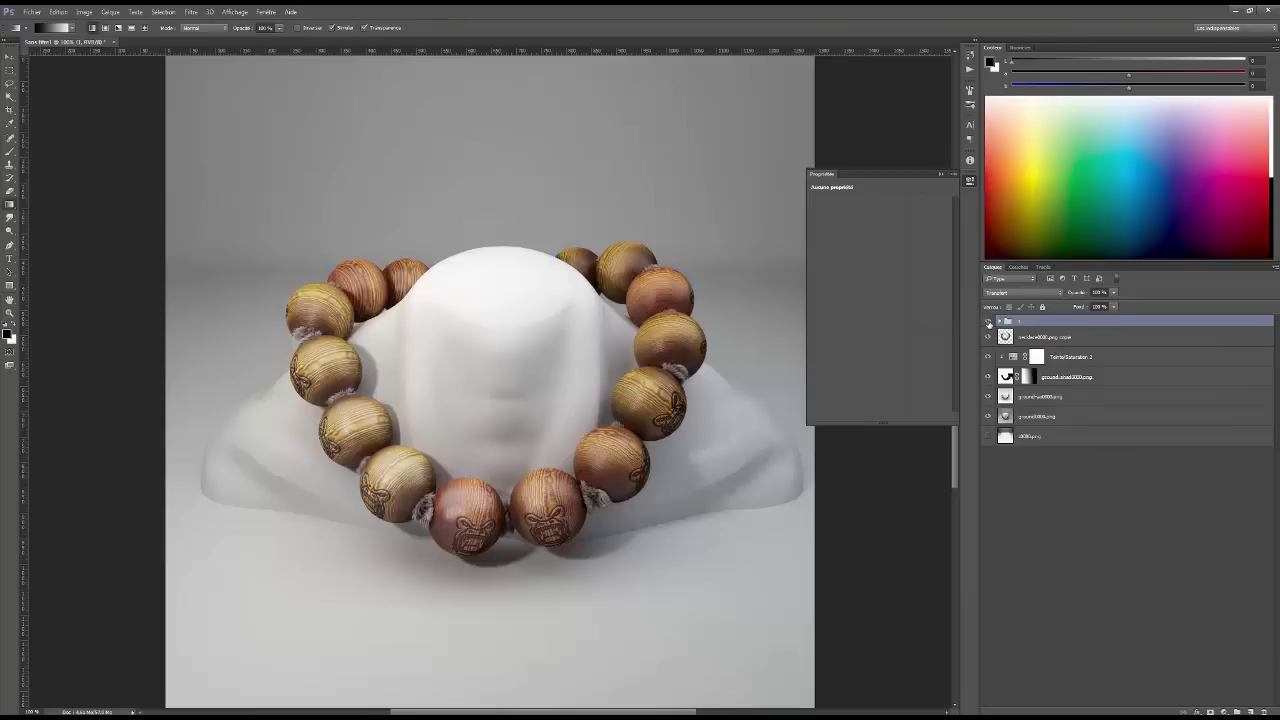
{"action": "left_click", "coordinate": [988, 324]}
{"action": "left_click", "coordinate": [988, 324]}
{"action": "left_click", "coordinate": [988, 324]}
{"action": "left_click", "coordinate": [988, 324]}
{"action": "left_click", "coordinate": [988, 324]}
{"action": "left_click", "coordinate": [988, 324]}
{"action": "left_click", "coordinate": [988, 324]}
{"action": "left_click", "coordinate": [988, 324]}
Delete the necklace0000.png copie layer
{"action": "left_click_drag", "start_coordinate": [1008, 338], "coordinate": [1245, 710]}
{"action": "left_click_drag", "start_coordinate": [1240, 641], "coordinate": [1265, 711]}
{"action": "key", "text": "Delete"}
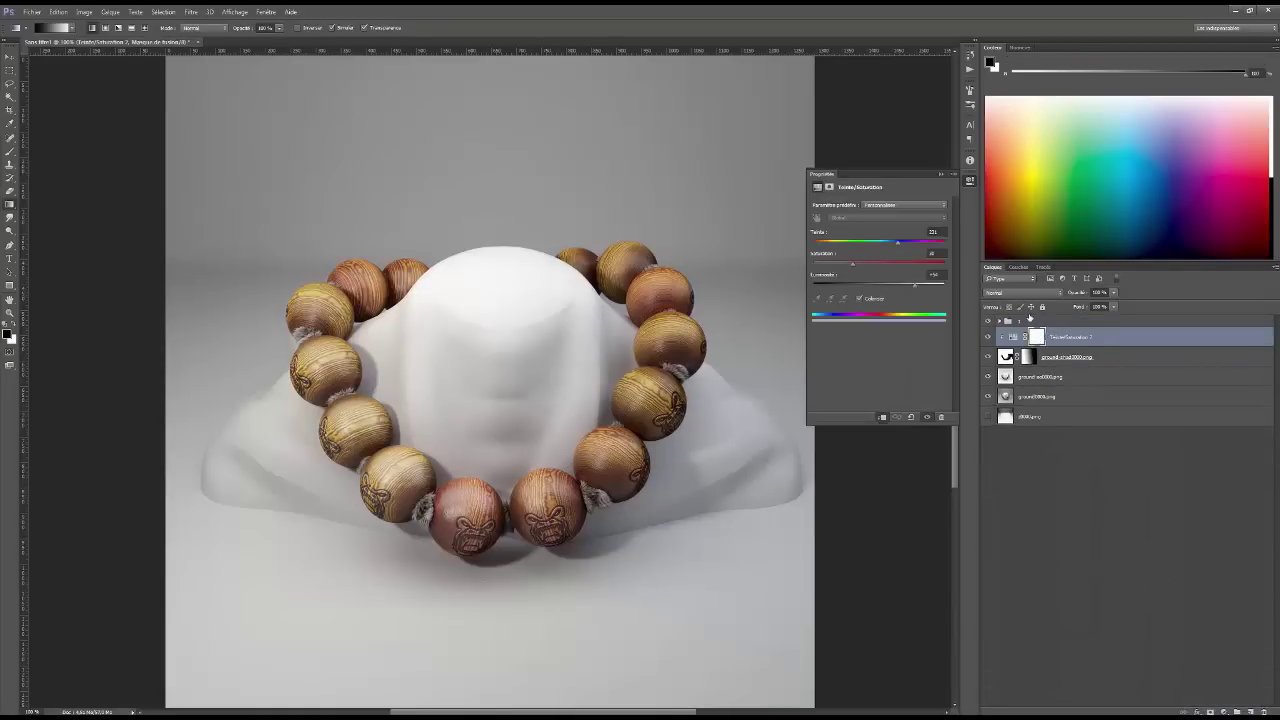
Add a Courbes adjustment layer clipped to group 1 and shape a mild S-curve that darkens the shadows and lifts the highlights
{"action": "left_click", "coordinate": [1030, 320]}
{"action": "left_click", "coordinate": [1224, 711]}
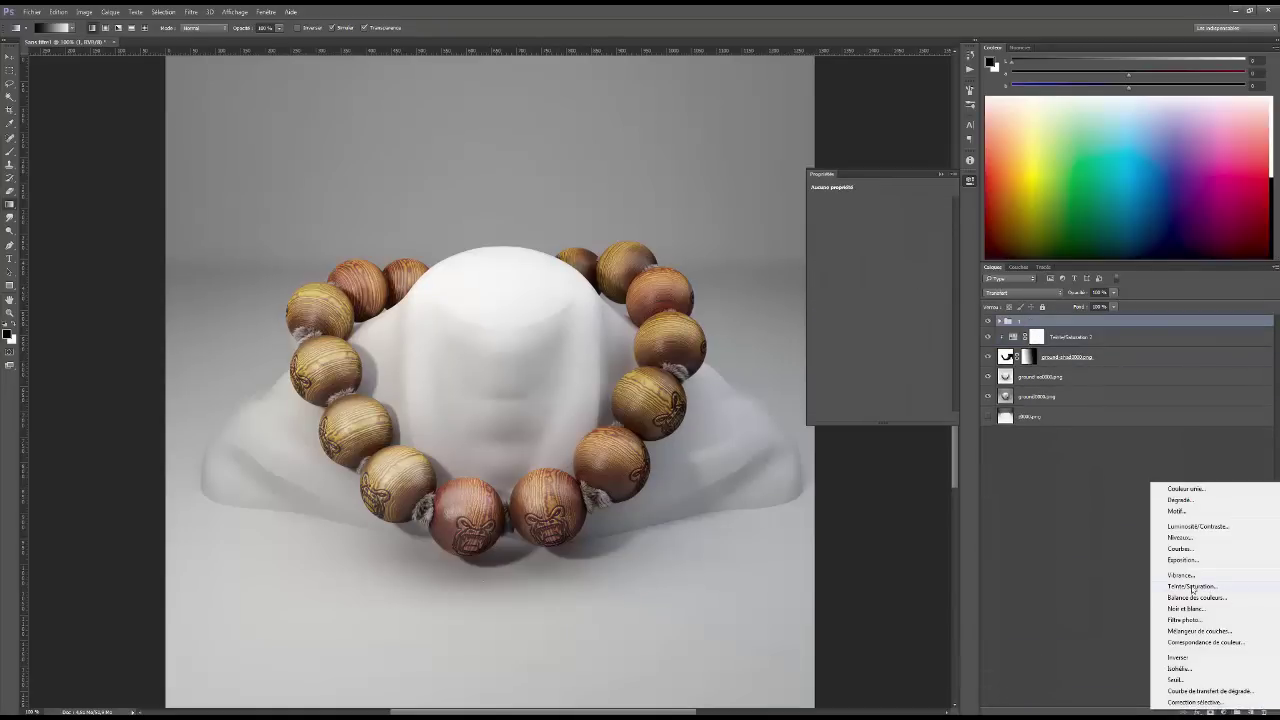
{"action": "left_click", "coordinate": [1180, 548]}
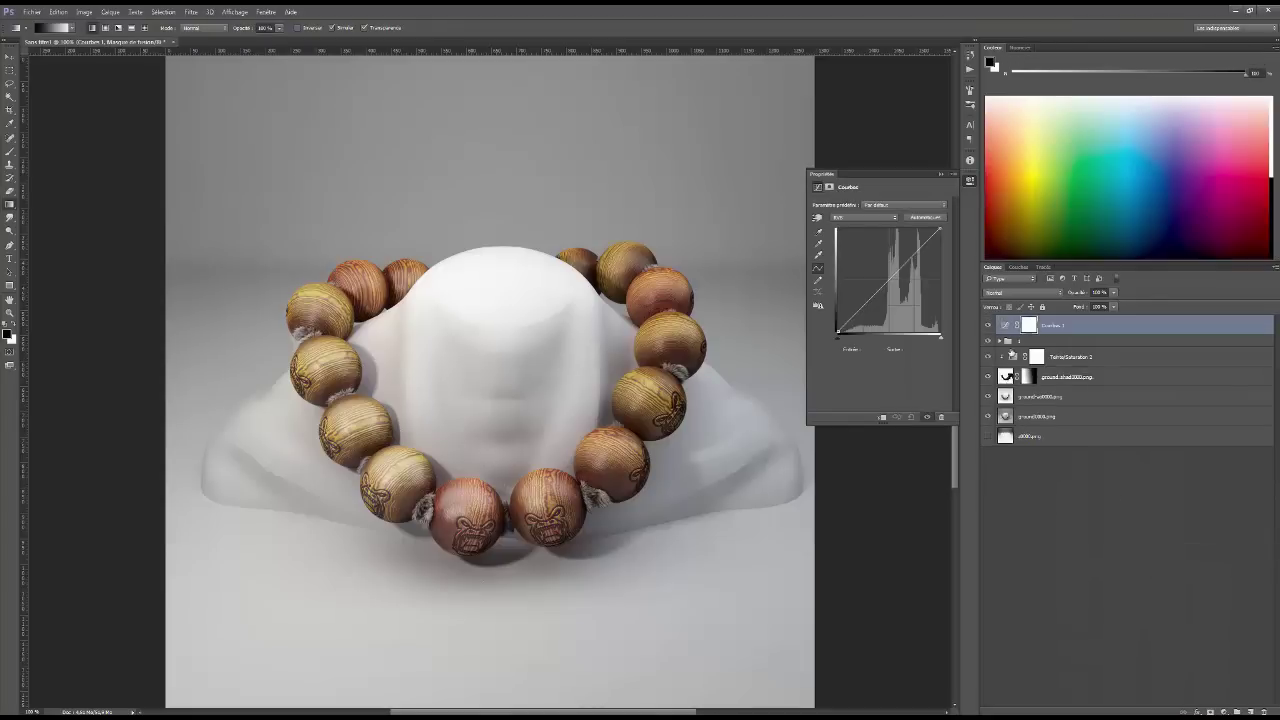
{"action": "left_click", "coordinate": [1006, 332], "text": "alt"}
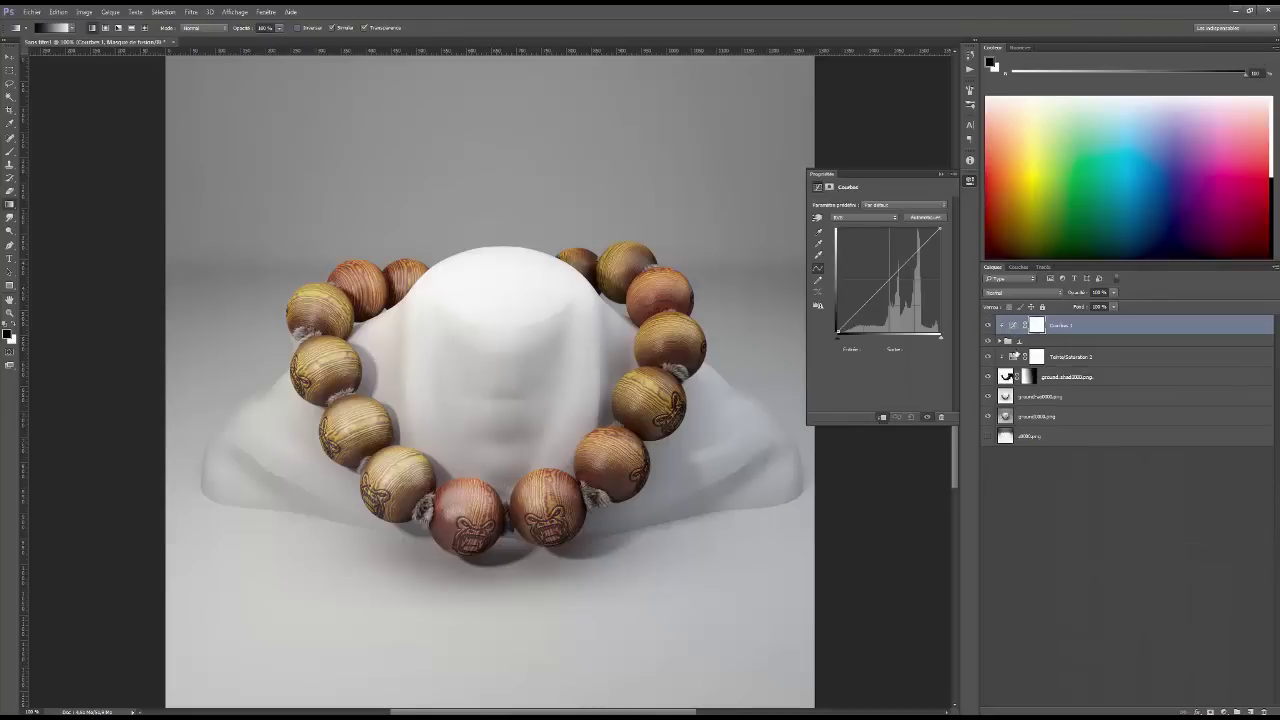
{"action": "left_click_drag", "start_coordinate": [861, 307], "coordinate": [861, 316]}
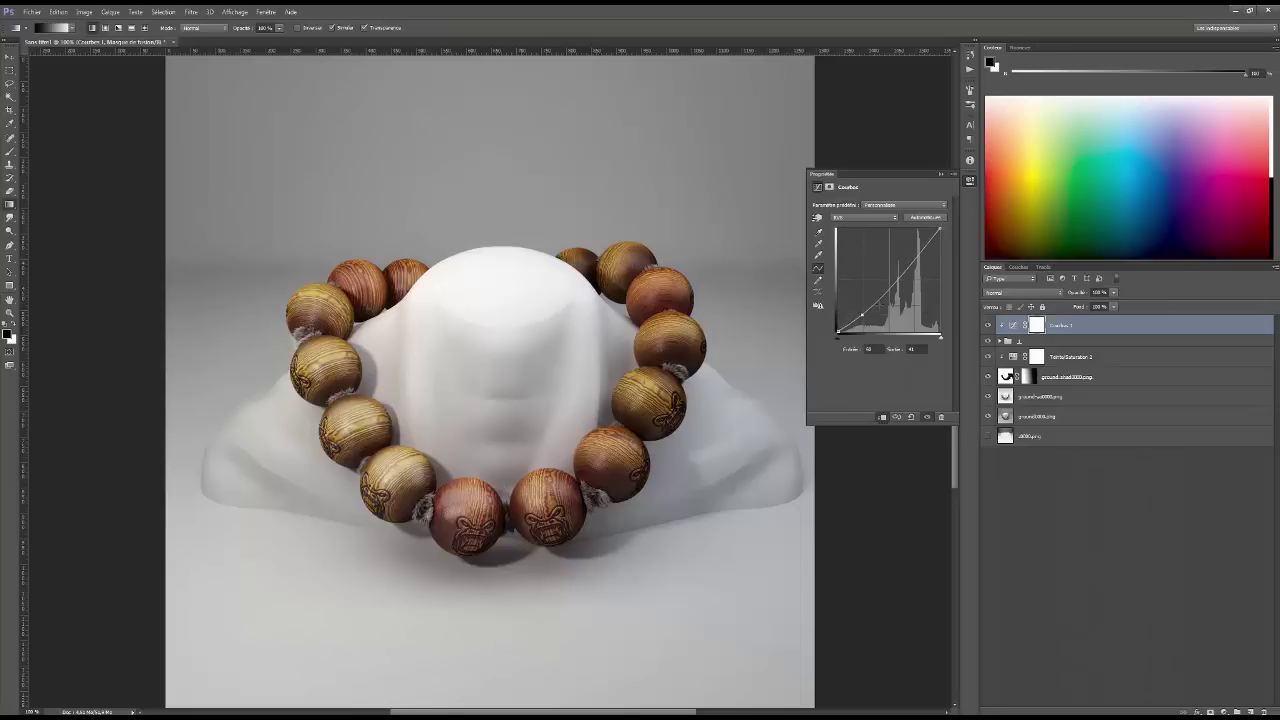
{"action": "left_click_drag", "start_coordinate": [897, 277], "coordinate": [900, 263]}
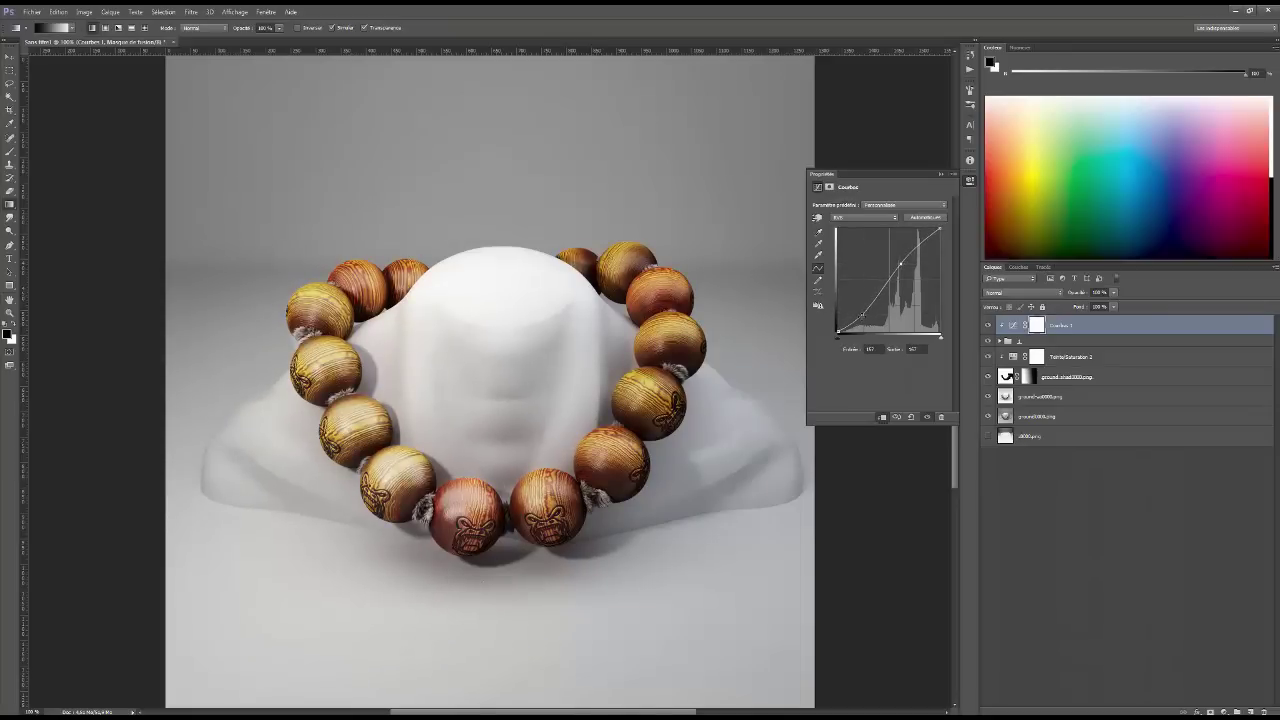
{"action": "left_click_drag", "start_coordinate": [862, 316], "coordinate": [861, 313]}
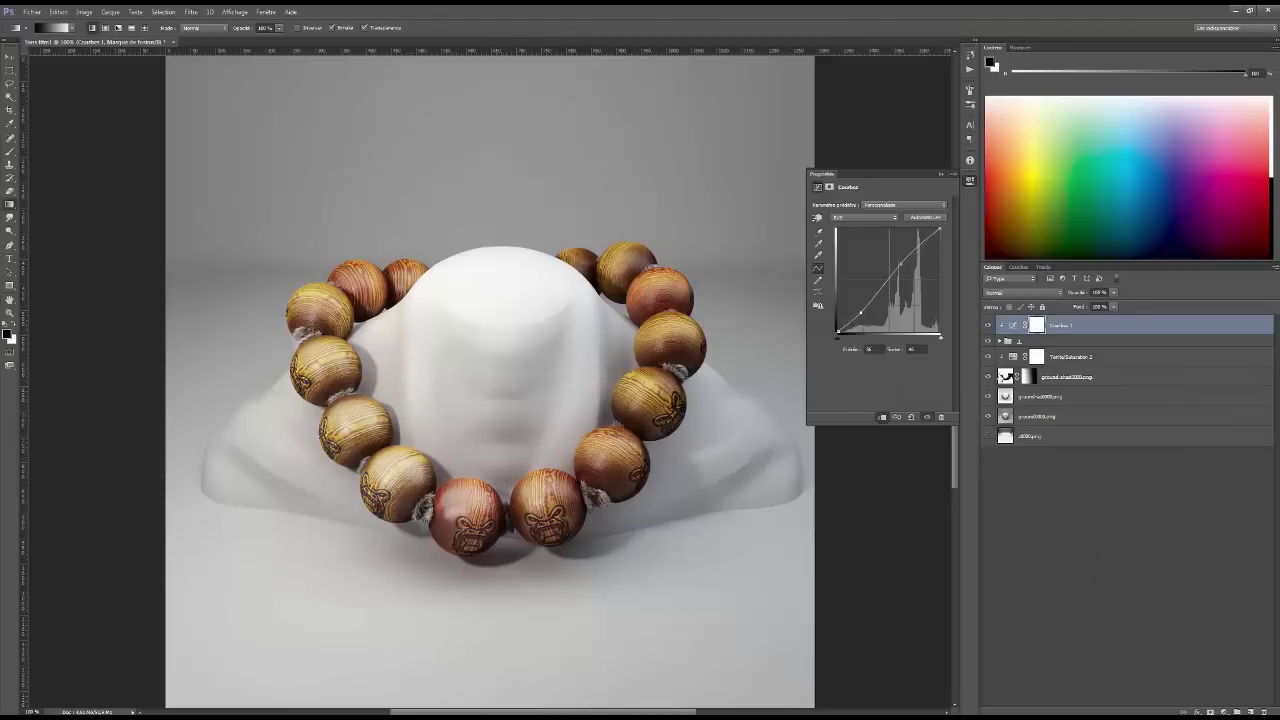
Group the ground layers from the Teinte/Saturation adjustment down to ground0000.png
{"action": "left_click", "coordinate": [1004, 377]}
{"action": "left_click", "coordinate": [1012, 357]}
{"action": "left_click", "coordinate": [1011, 356]}
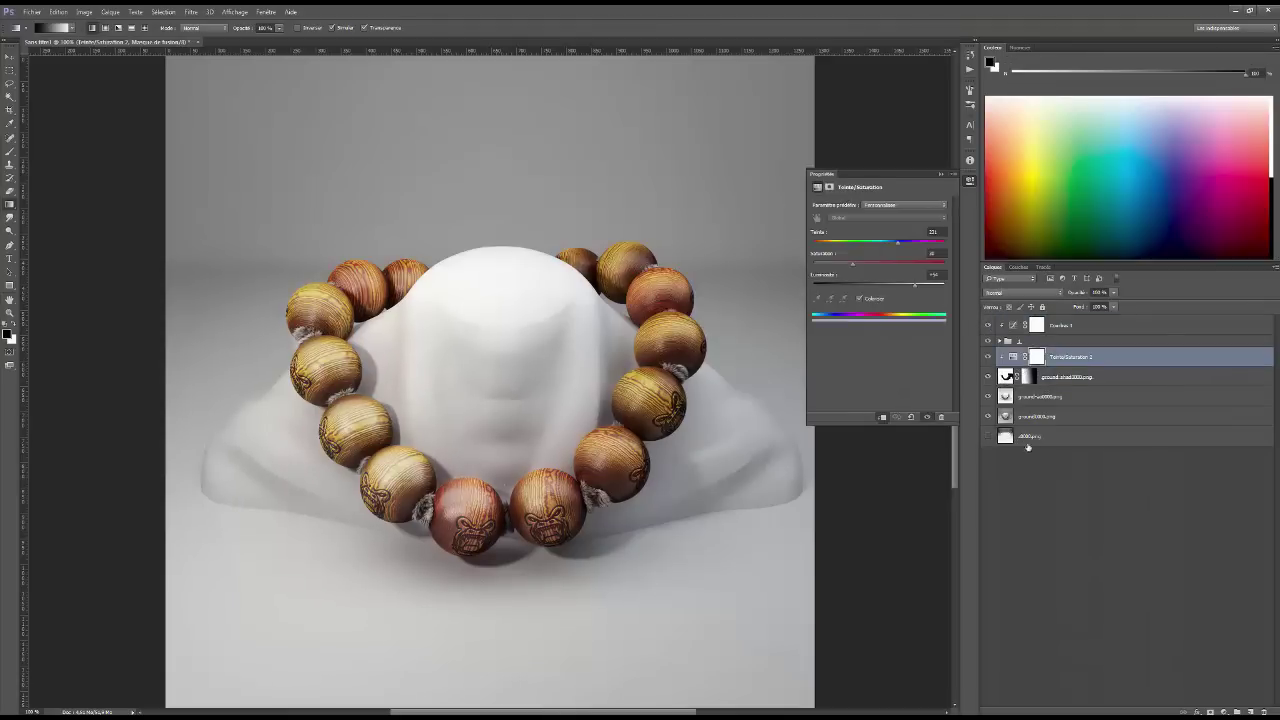
{"action": "left_click", "coordinate": [1037, 418], "text": "shift"}
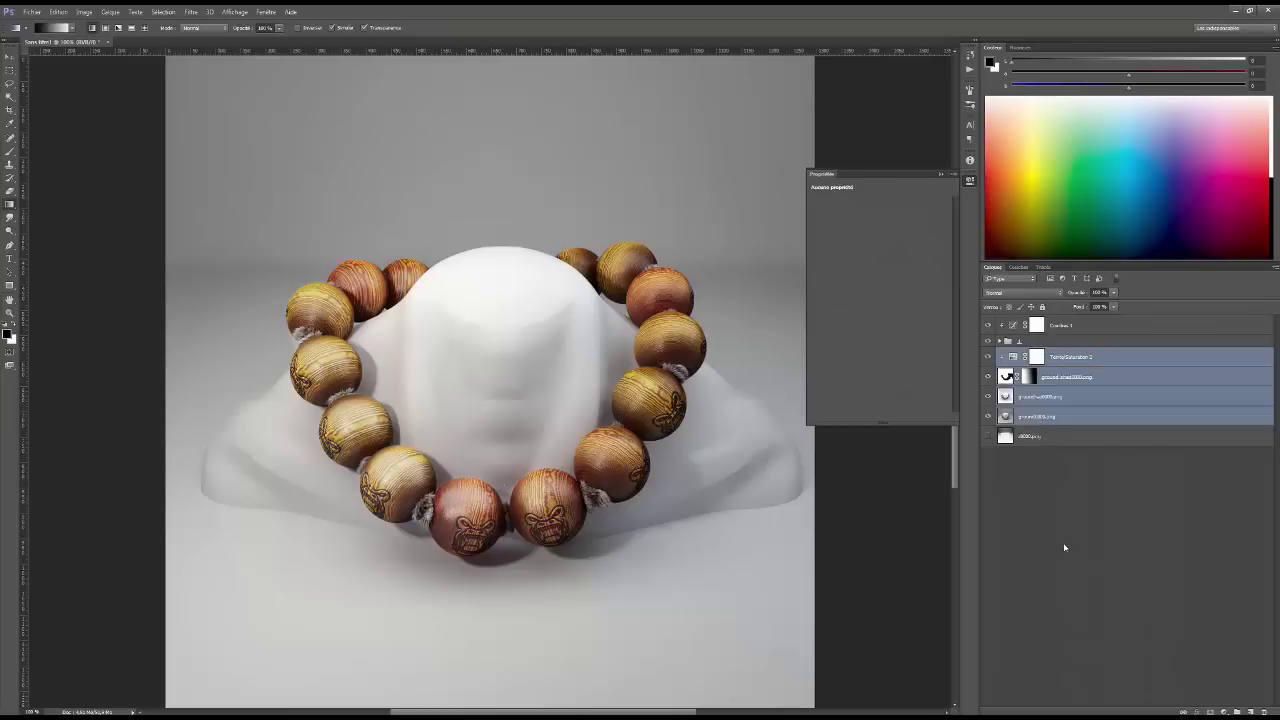
{"action": "key", "text": "ctrl+g"}
Add a Courbes adjustment layer clipped to the ground group and bend its RGB curve down strongly in the shadows for more contrast
{"action": "left_click", "coordinate": [1236, 710]}
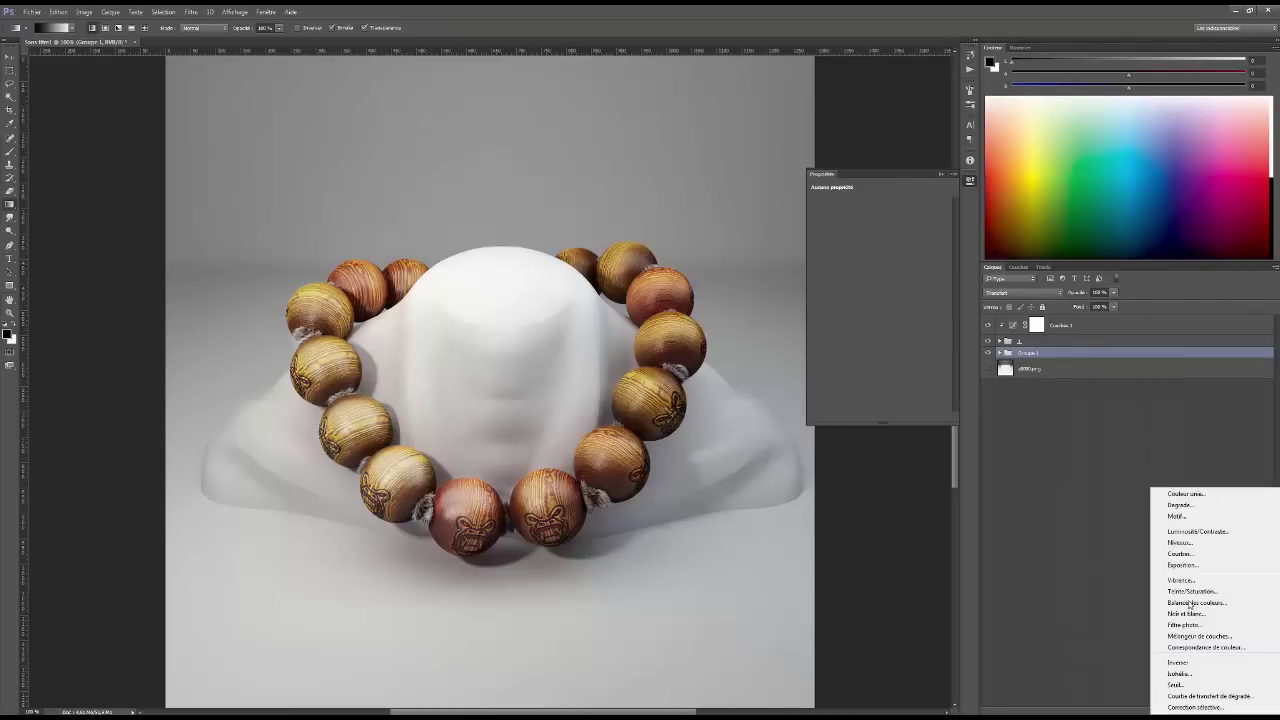
{"action": "left_click", "coordinate": [1181, 554]}
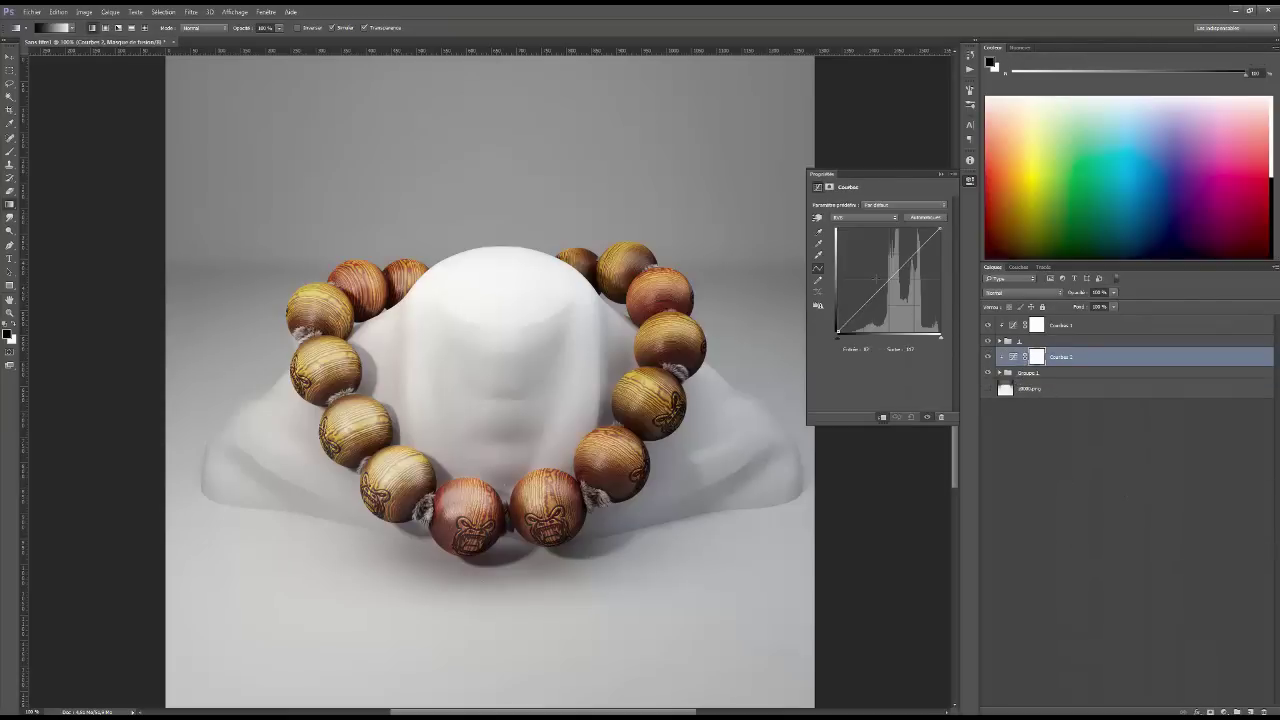
{"action": "left_click_drag", "start_coordinate": [878, 291], "coordinate": [905, 268]}
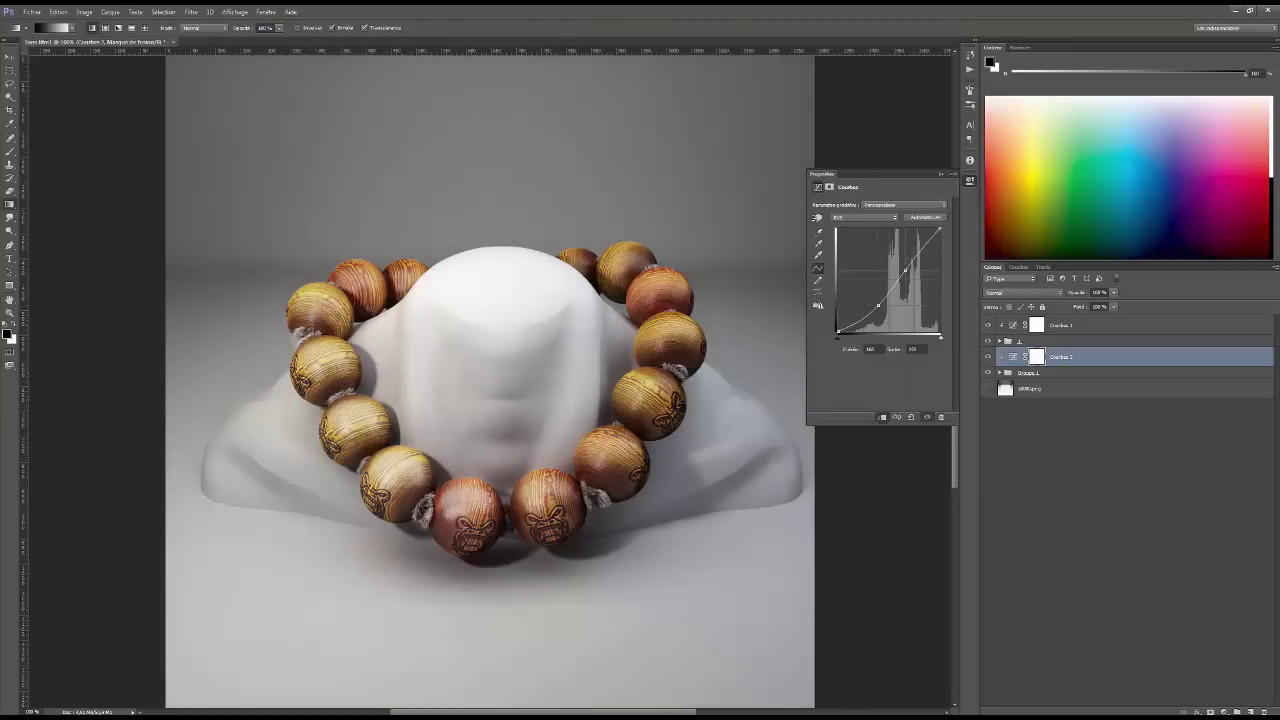
{"action": "left_click_drag", "start_coordinate": [878, 305], "coordinate": [872, 317]}
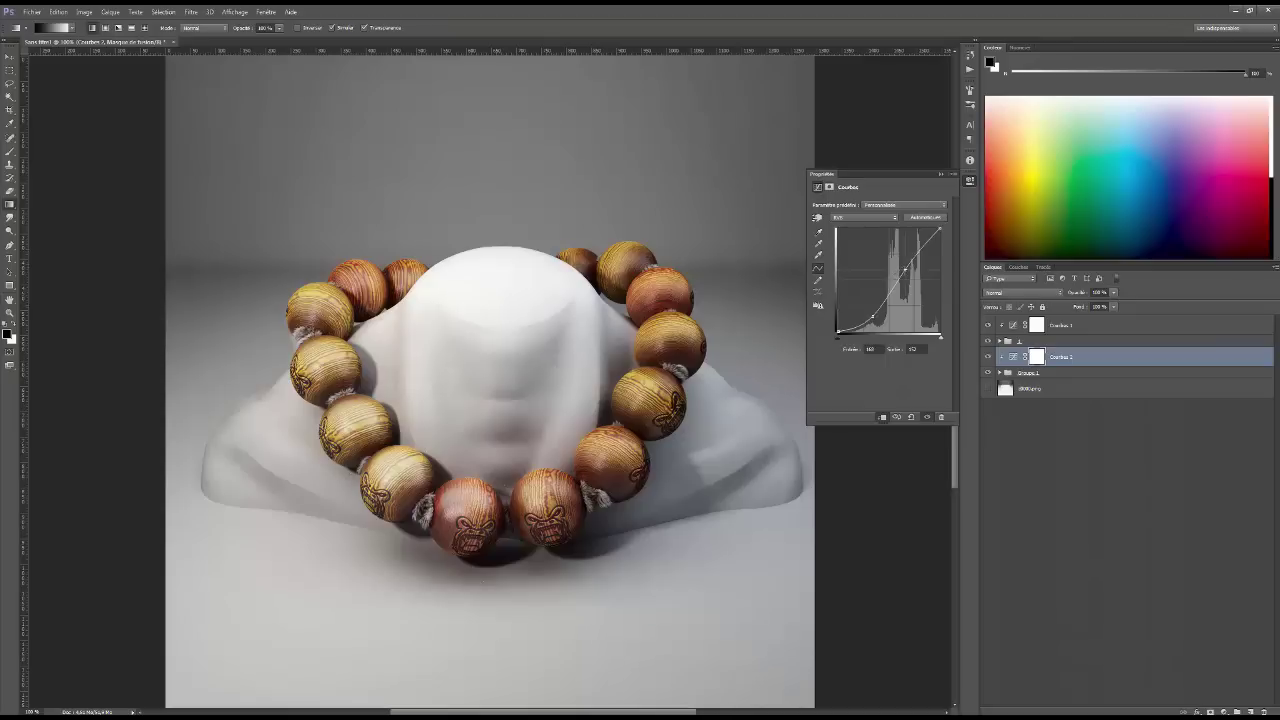
{"action": "key", "text": "ctrl+minus"}
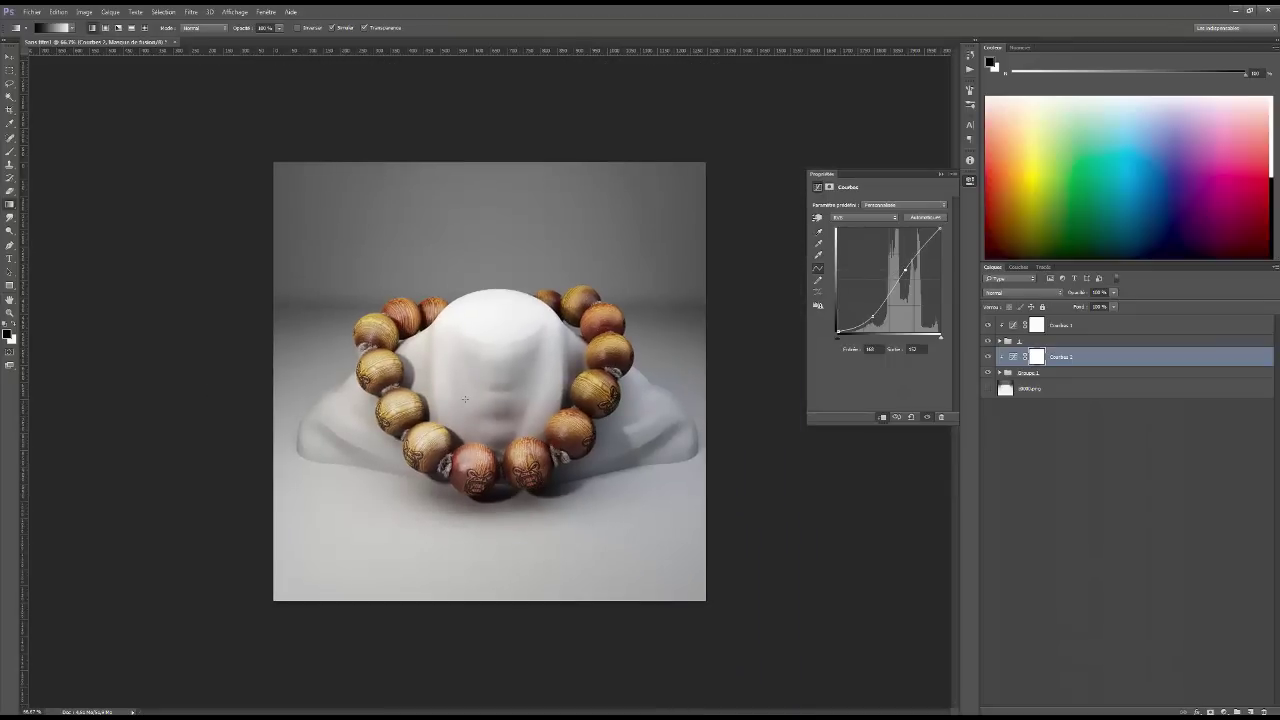
{"action": "key", "text": "ctrl+plus"}
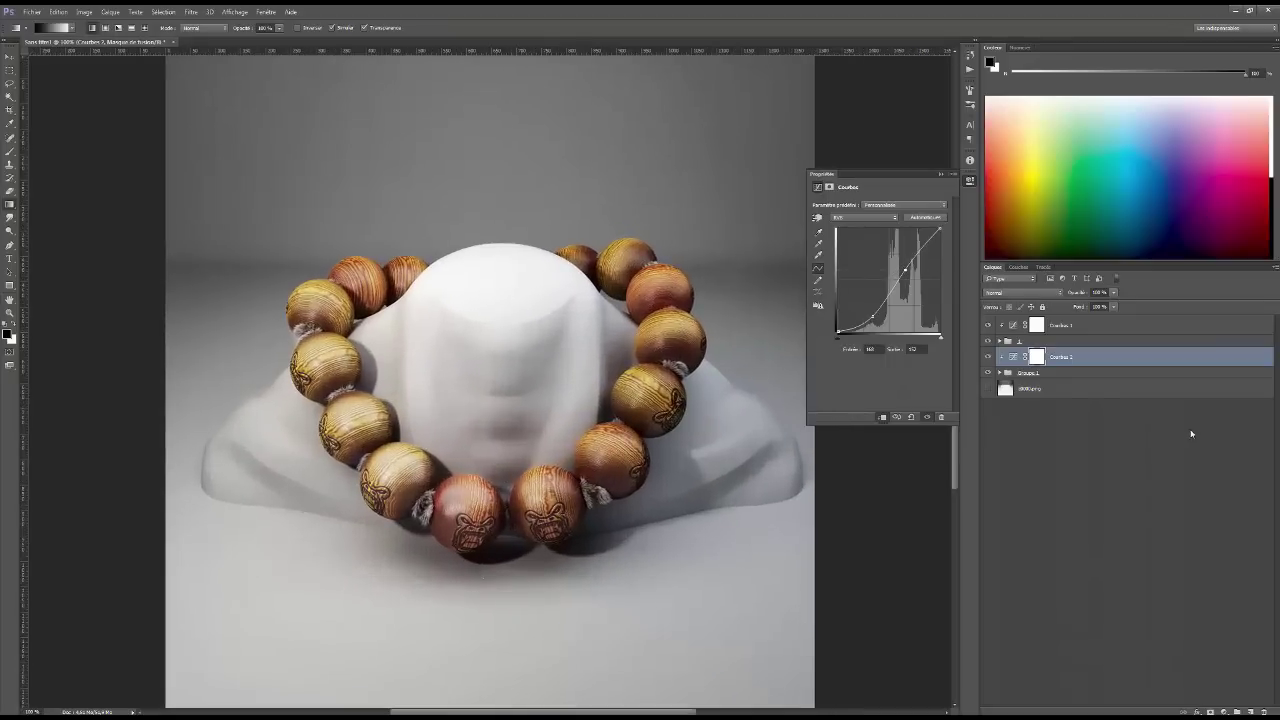
Group both Courbes layers together with the necklace and ground groups, and duplicate the resulting group
{"action": "left_click", "coordinate": [1067, 375]}
{"action": "left_click", "coordinate": [1036, 326], "text": "shift"}
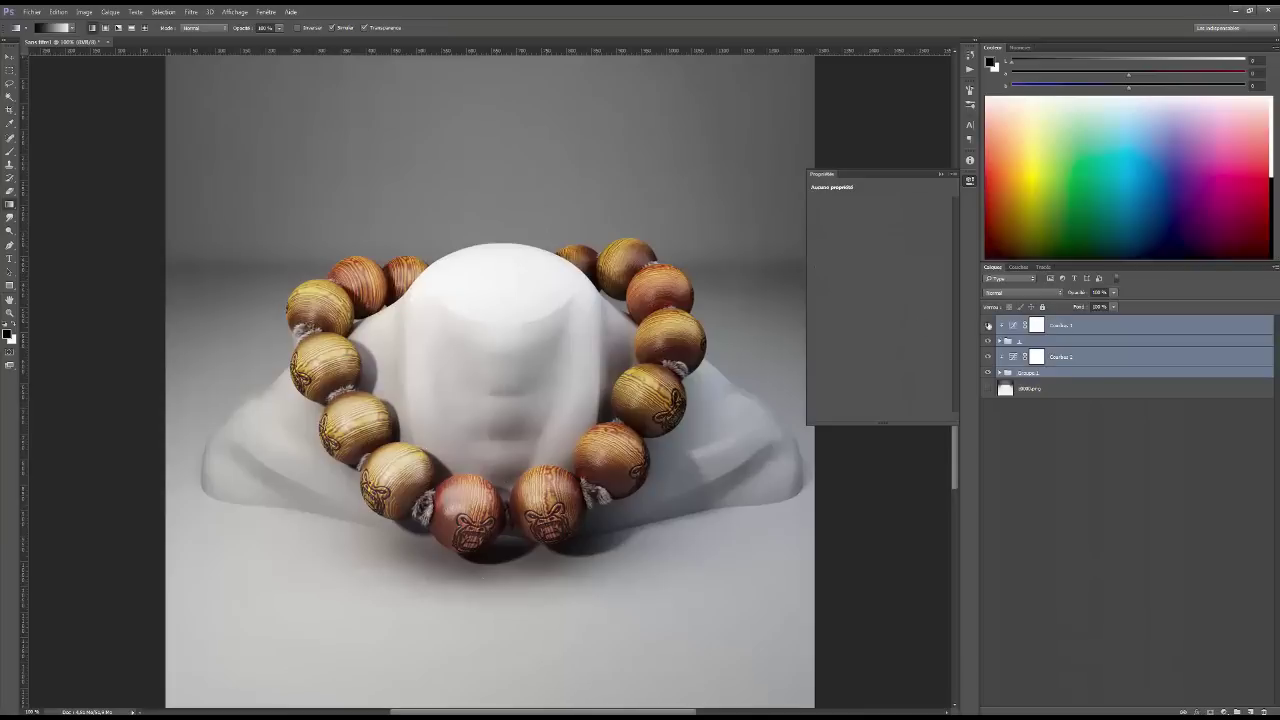
{"action": "key", "text": "ctrl+g"}
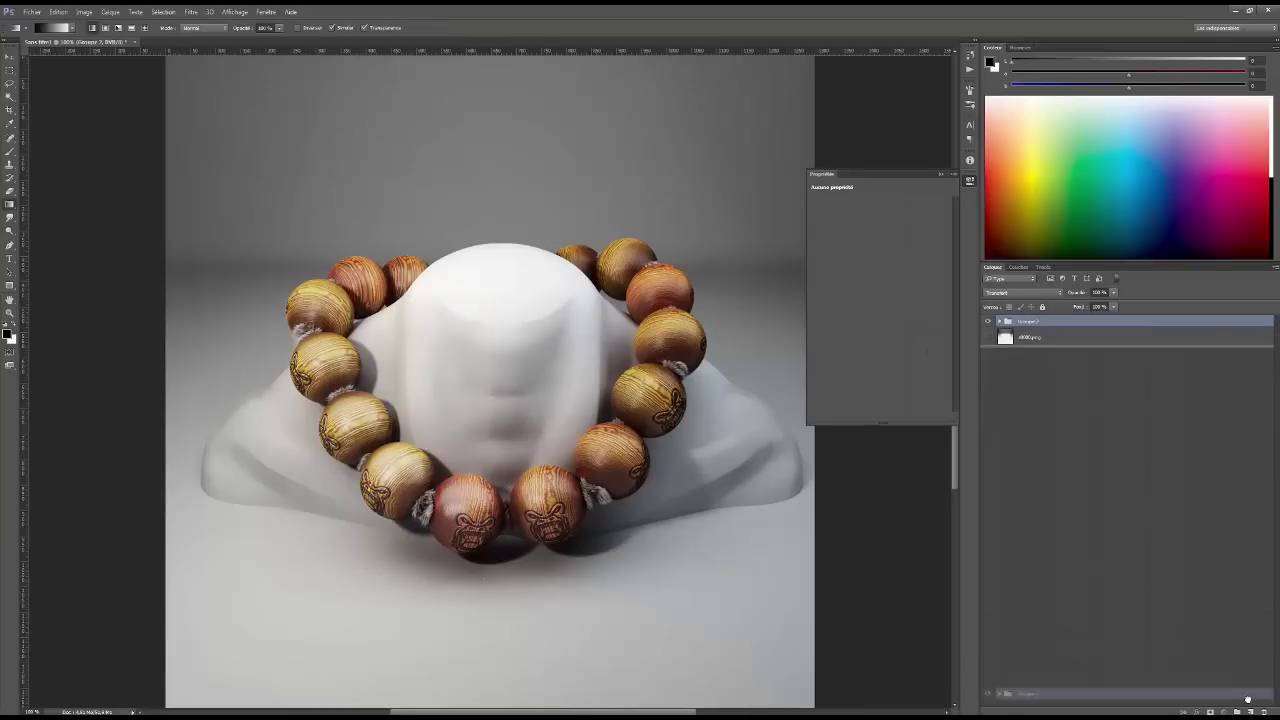
{"action": "key", "text": "ctrl+j"}
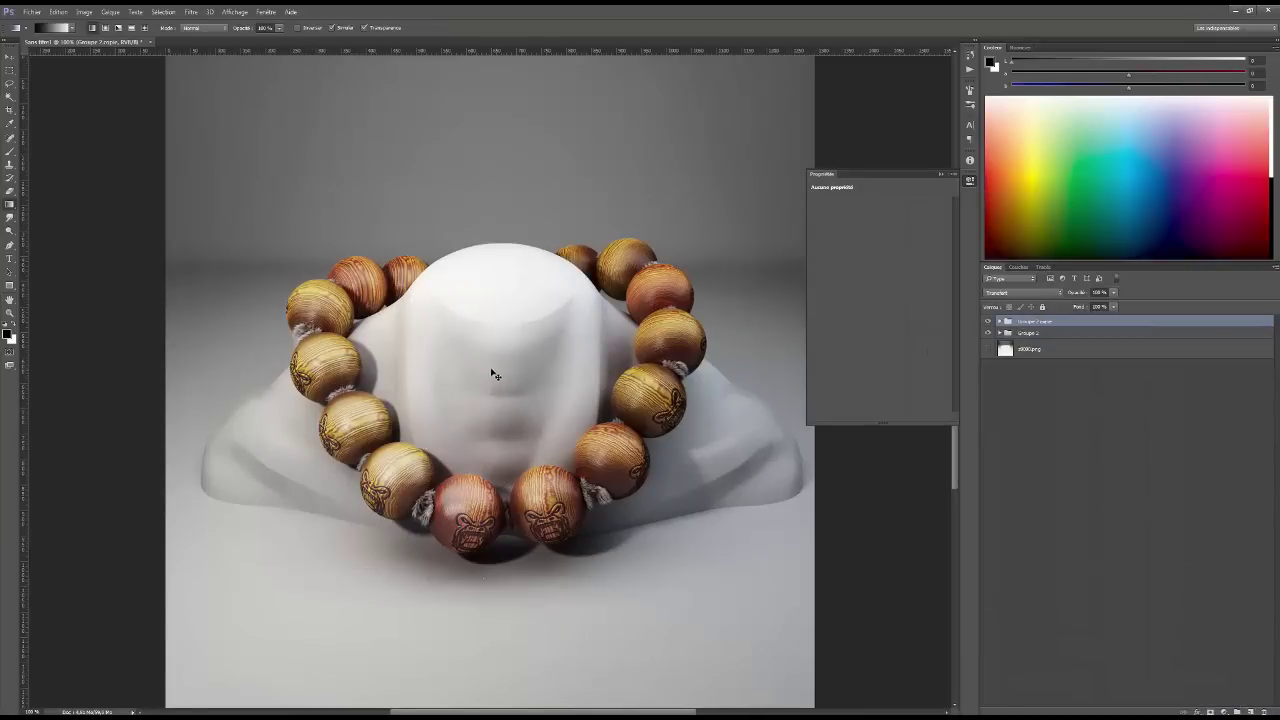
Merge the duplicated group into one layer and clip a Courbes adjustment to it, darkening the midtones and lowering the white point's output
{"action": "key", "text": "ctrl+e"}
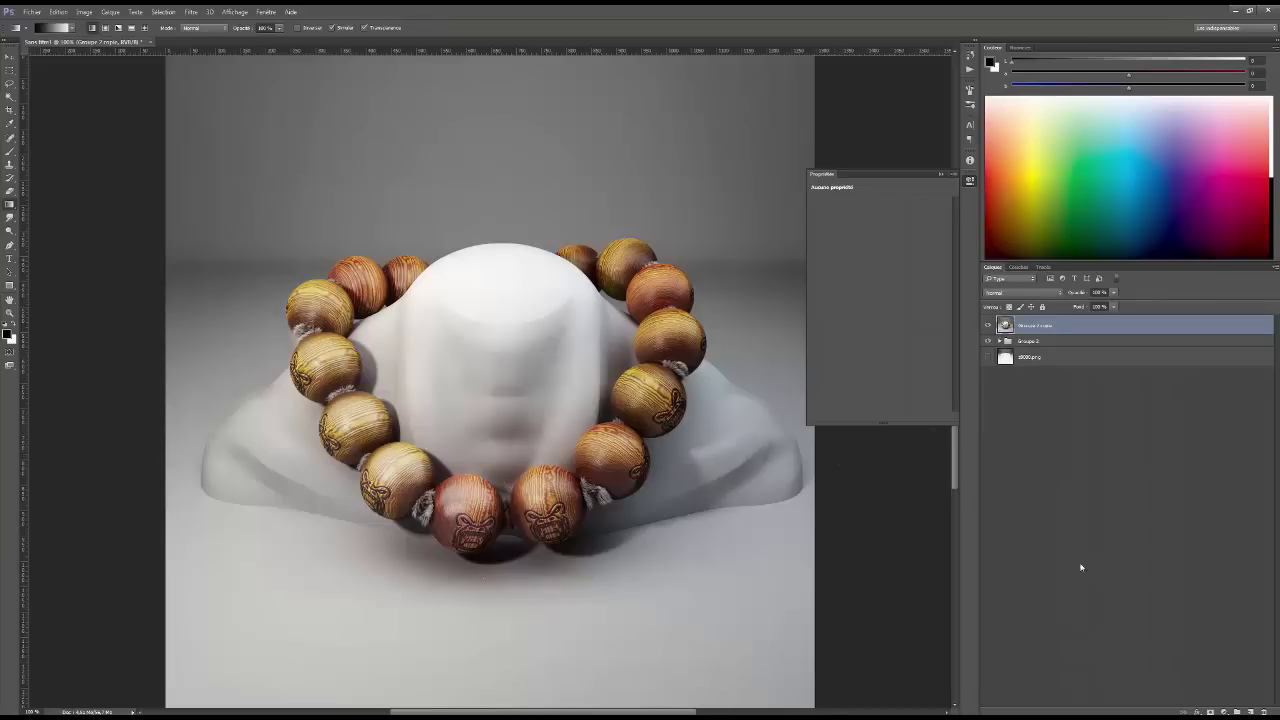
{"action": "left_click", "coordinate": [1224, 710]}
{"action": "left_click", "coordinate": [1185, 550]}
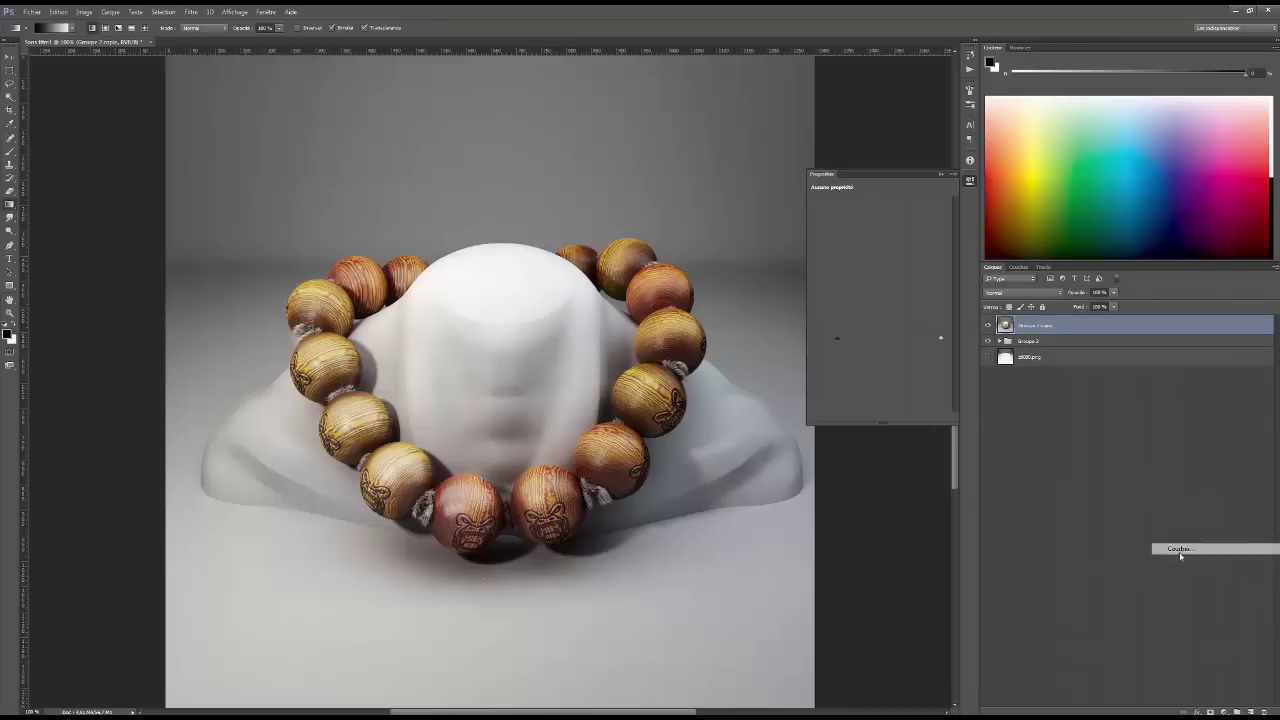
{"action": "left_click", "coordinate": [889, 281]}
{"action": "left_click_drag", "start_coordinate": [889, 281], "coordinate": [900, 301]}
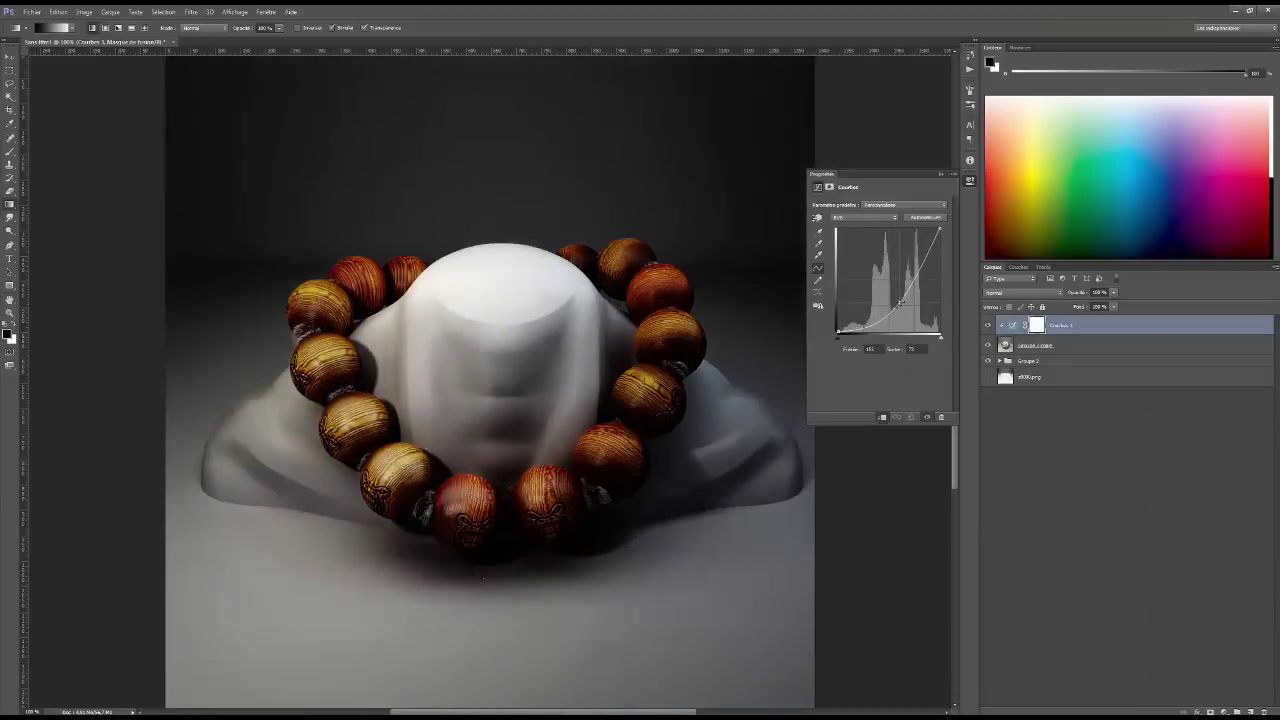
{"action": "left_click_drag", "start_coordinate": [940, 229], "coordinate": [940, 248]}
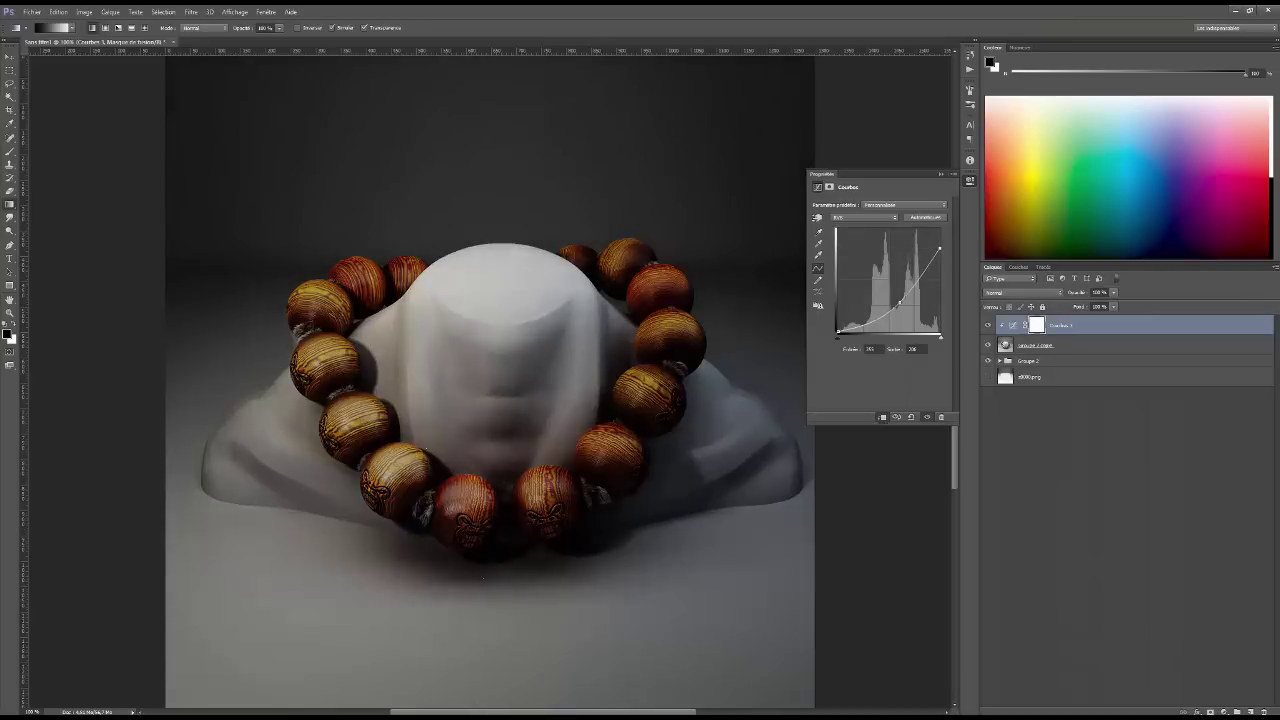
{"action": "left_click_drag", "start_coordinate": [900, 303], "coordinate": [900, 306]}
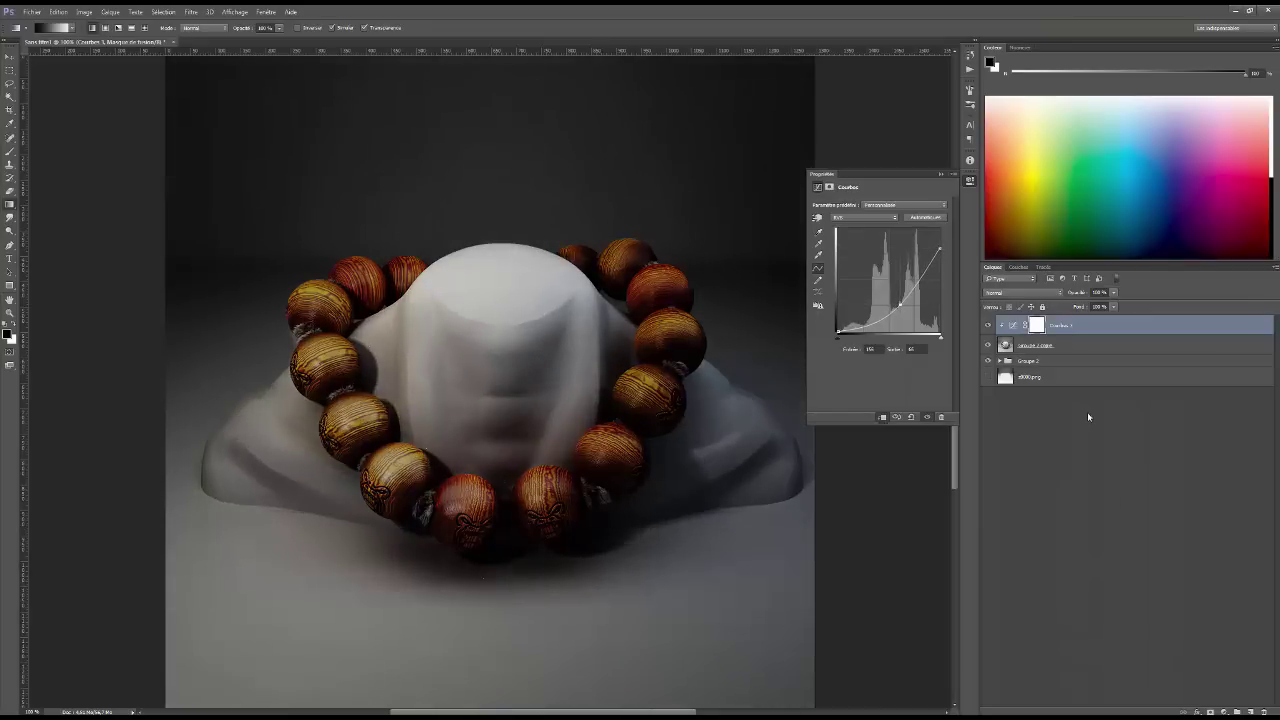
Fill the Courbes mask with a radial gradient, black at the centre and white at the edges, and compare the vignette on and off
{"action": "left_click", "coordinate": [1036, 325]}
{"action": "left_click_drag", "start_coordinate": [463, 506], "coordinate": [471, 599]}
{"action": "left_click_drag", "start_coordinate": [461, 309], "coordinate": [455, 700]}
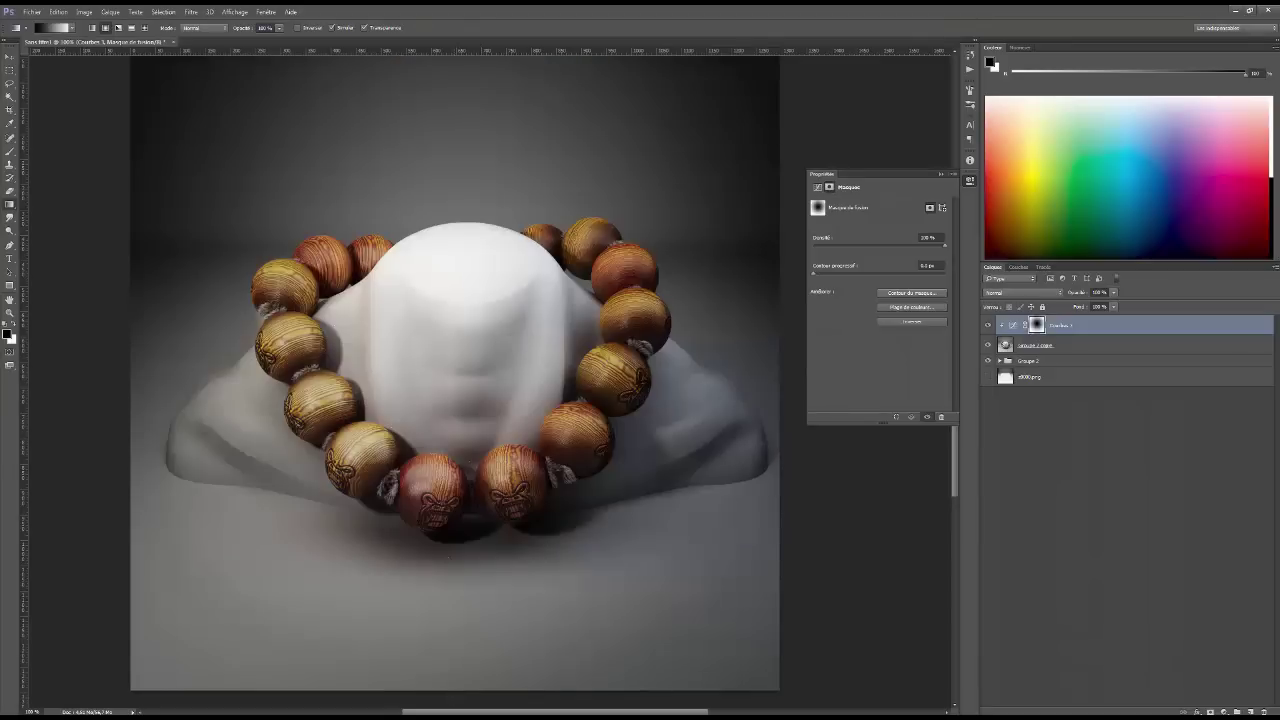
{"action": "left_click_drag", "start_coordinate": [468, 300], "coordinate": [471, 710]}
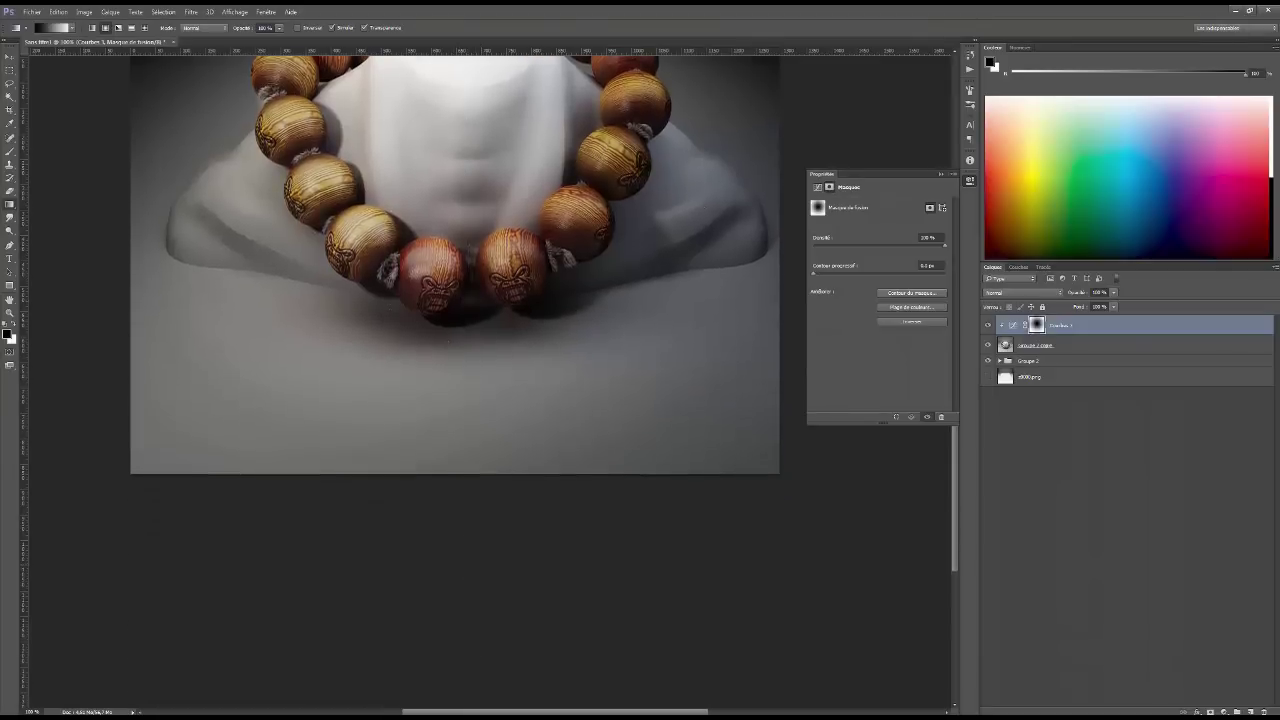
{"action": "left_click_drag", "start_coordinate": [461, 155], "coordinate": [450, 364]}
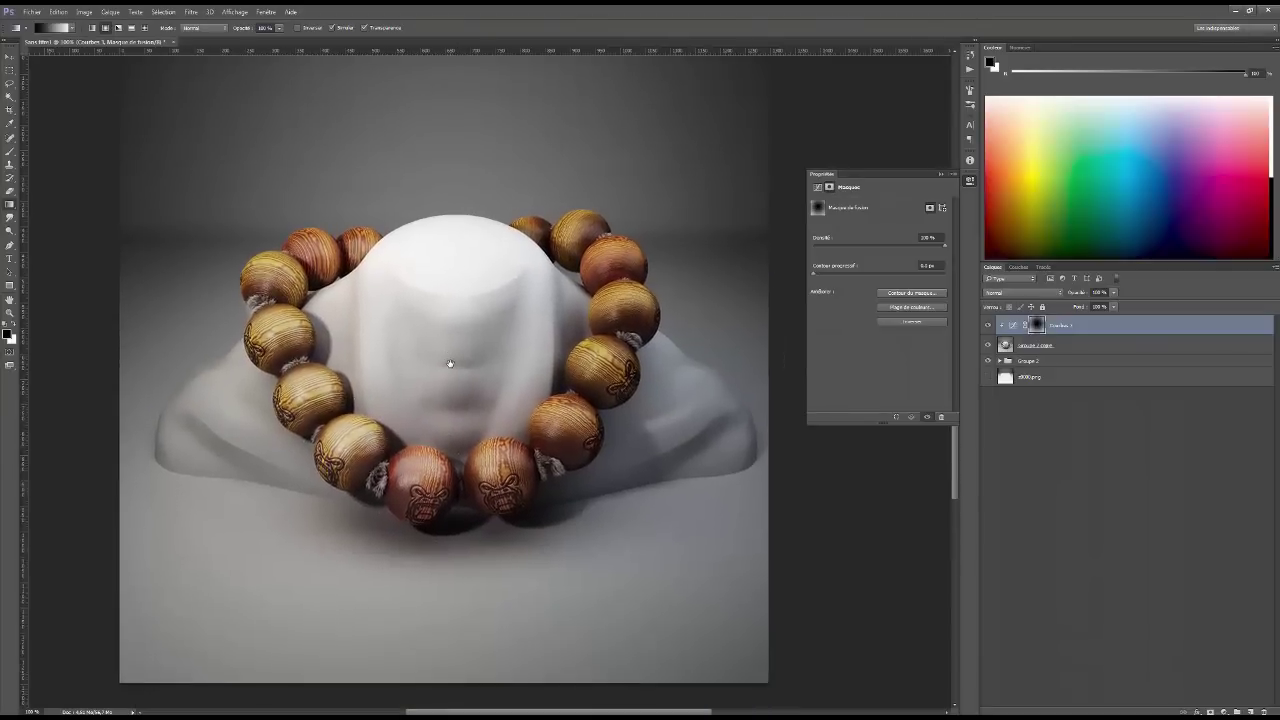
{"action": "key", "text": "ctrl+minus"}
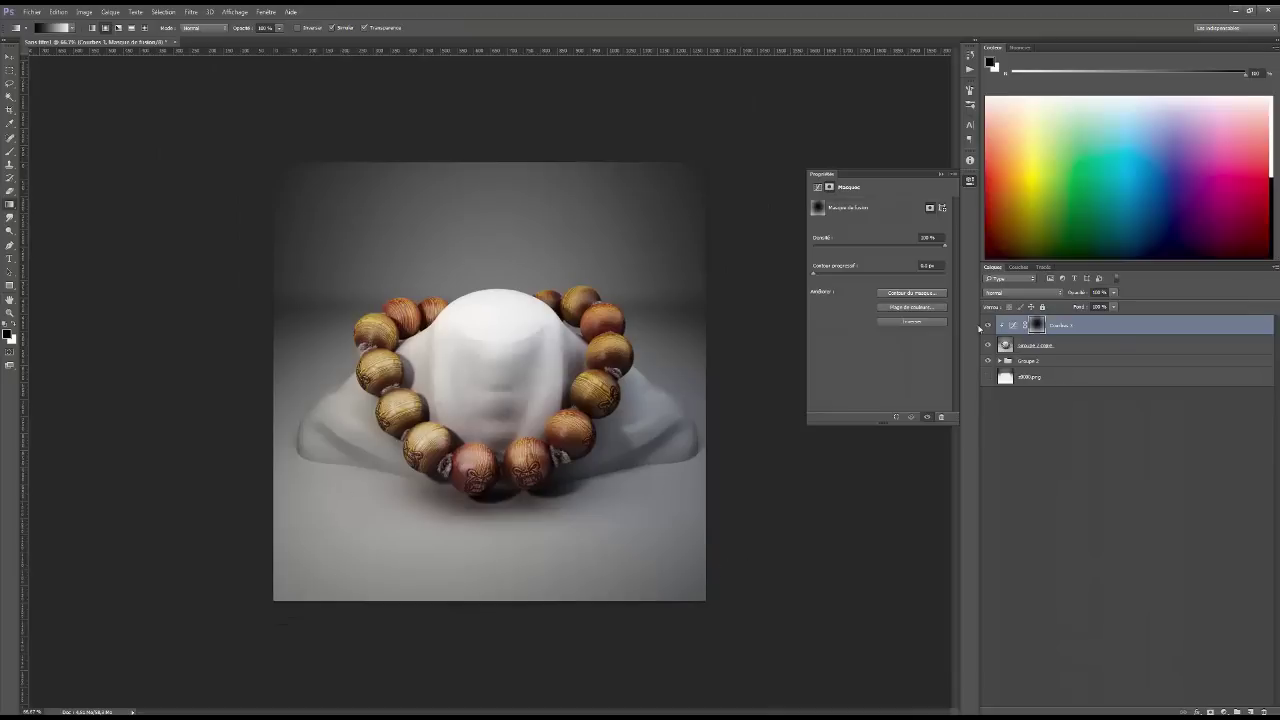
{"action": "left_click", "coordinate": [986, 326]}
{"action": "left_click", "coordinate": [986, 326]}
{"action": "left_click", "coordinate": [986, 326]}
{"action": "left_click", "coordinate": [986, 326]}
{"action": "key", "text": "ctrl+plus"}
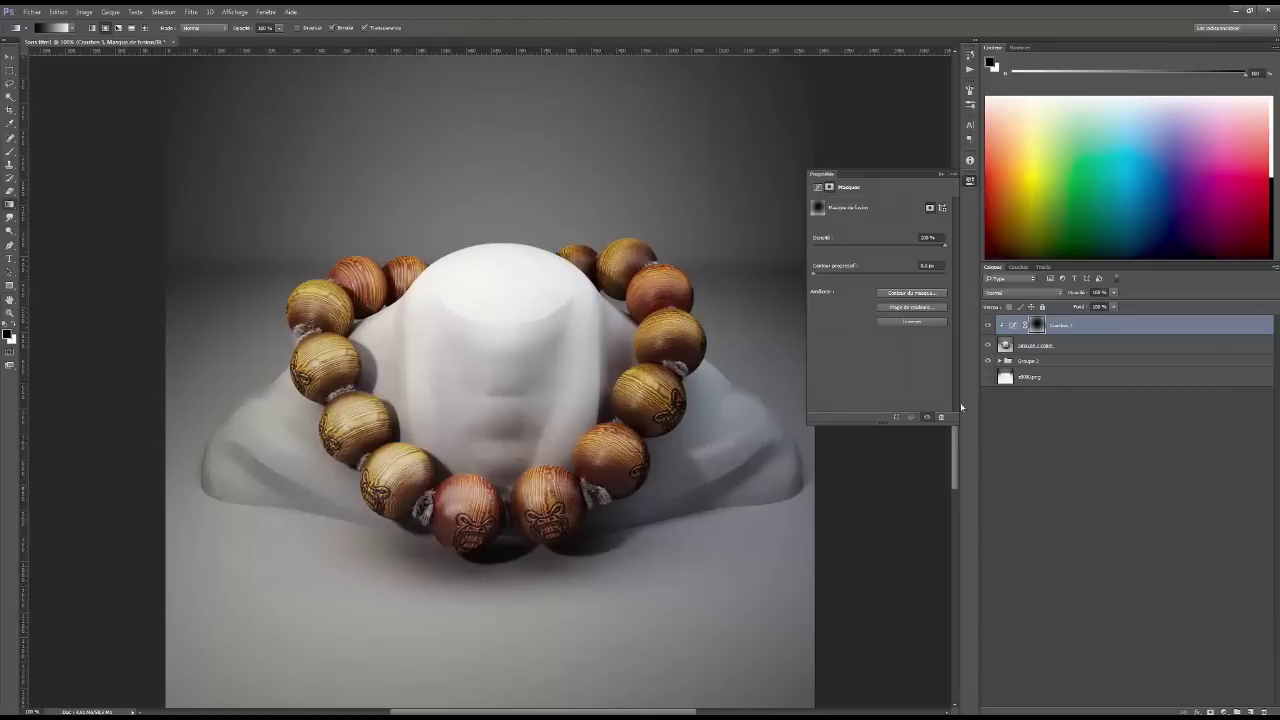
Duplicate the merged image layer beneath the vignette Courbes and apply the last used Flou gaussien filter to the copy
{"action": "left_click", "coordinate": [1031, 347]}
{"action": "left_click_drag", "start_coordinate": [1014, 362], "coordinate": [1250, 712]}
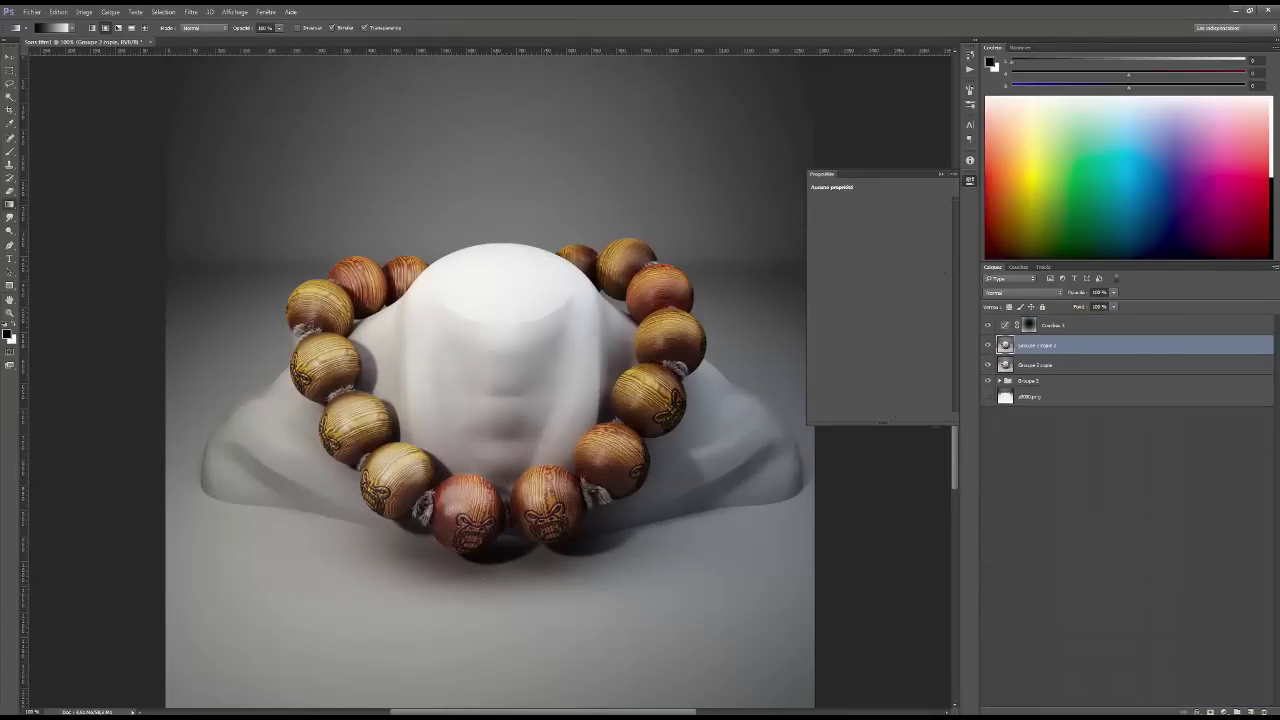
{"action": "left_click", "coordinate": [190, 12]}
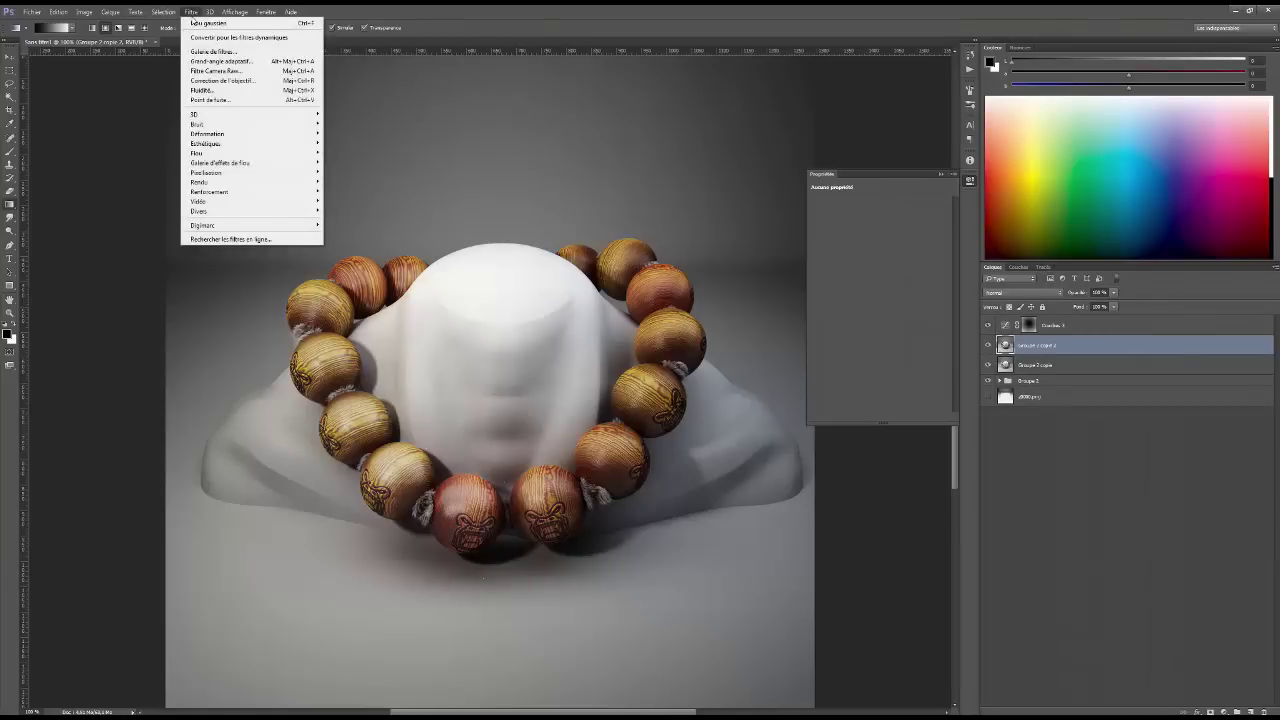
{"action": "left_click", "coordinate": [205, 23]}
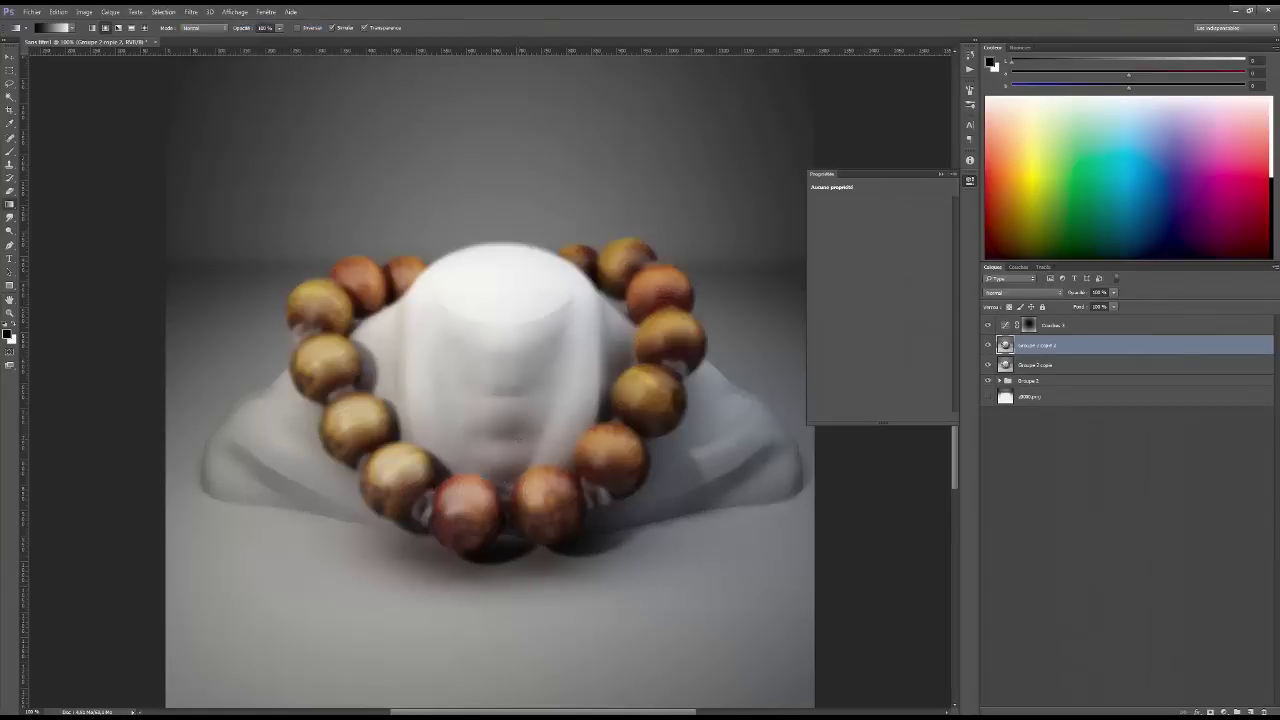
{"action": "key", "text": "ctrl+z"}
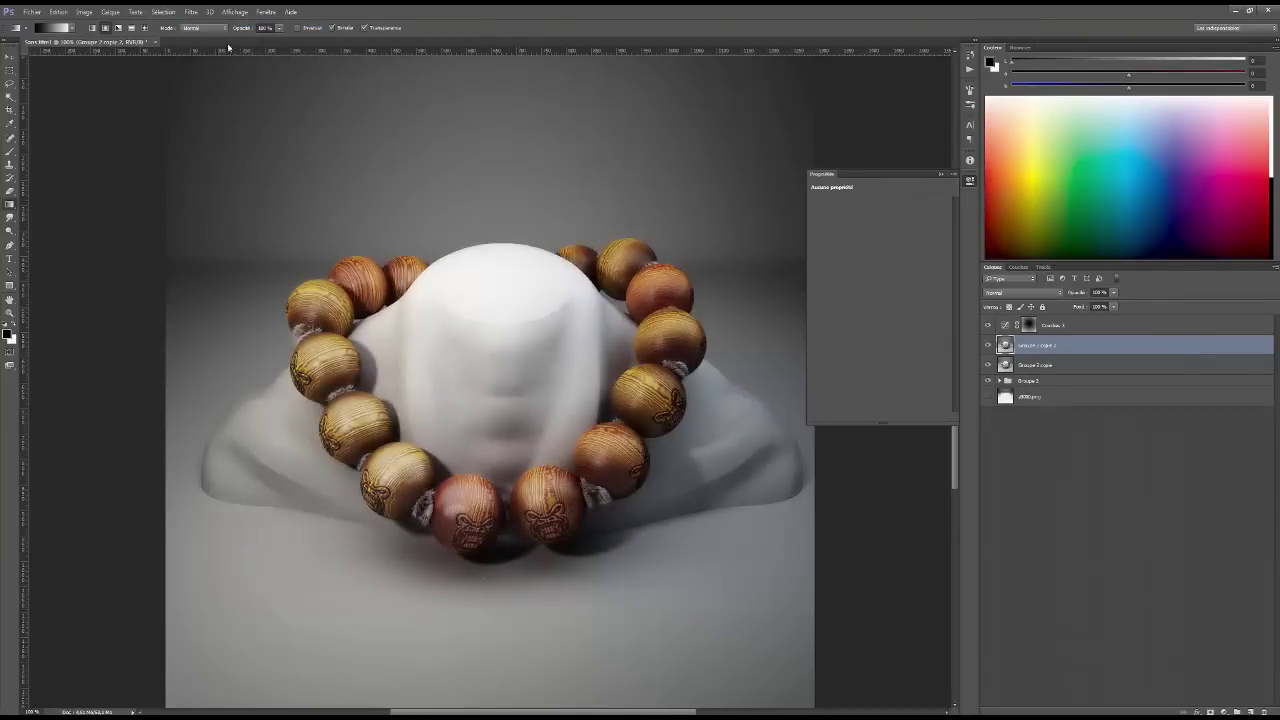
{"action": "left_click", "coordinate": [190, 12]}
{"action": "left_click", "coordinate": [205, 23]}
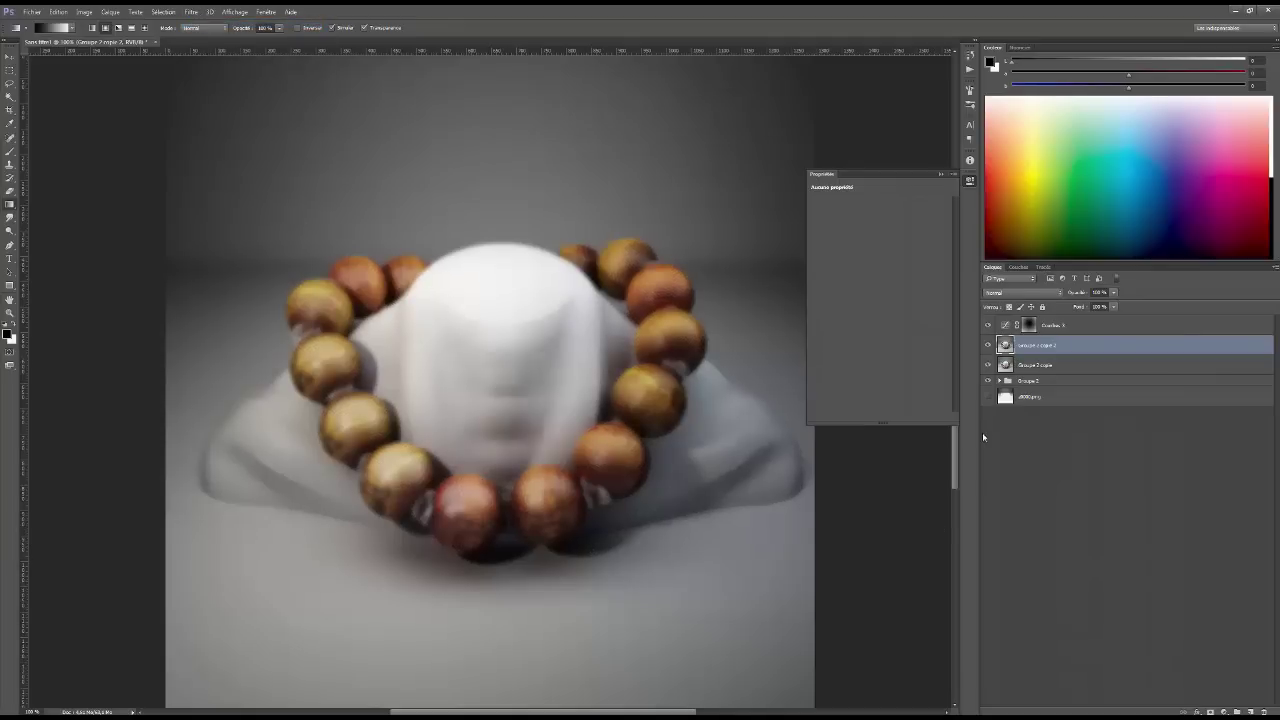
Isolate the depth pass layer at the bottom of the stack by hiding all the layers above it
{"action": "left_click", "coordinate": [987, 381]}
{"action": "left_click", "coordinate": [1004, 398]}
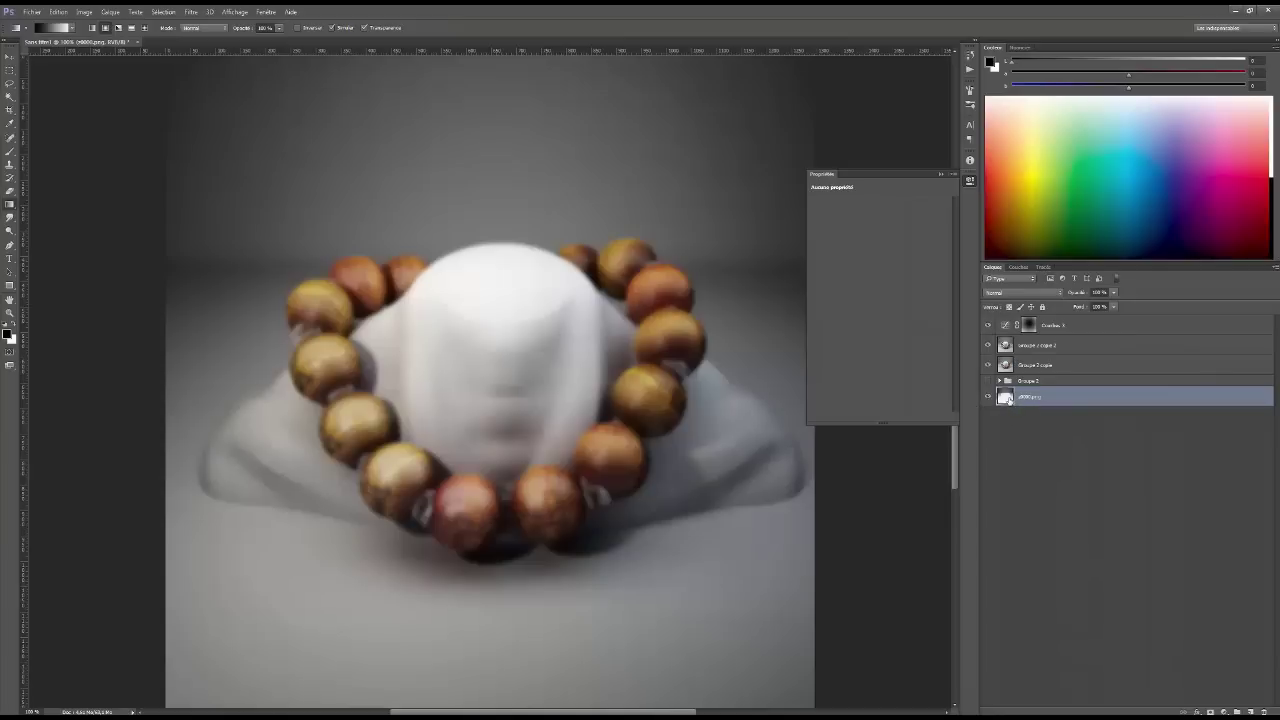
{"action": "key", "text": "alt"}
{"action": "left_click", "coordinate": [987, 397], "text": "alt"}
{"action": "left_click", "coordinate": [988, 397]}
{"action": "left_click", "coordinate": [988, 397]}
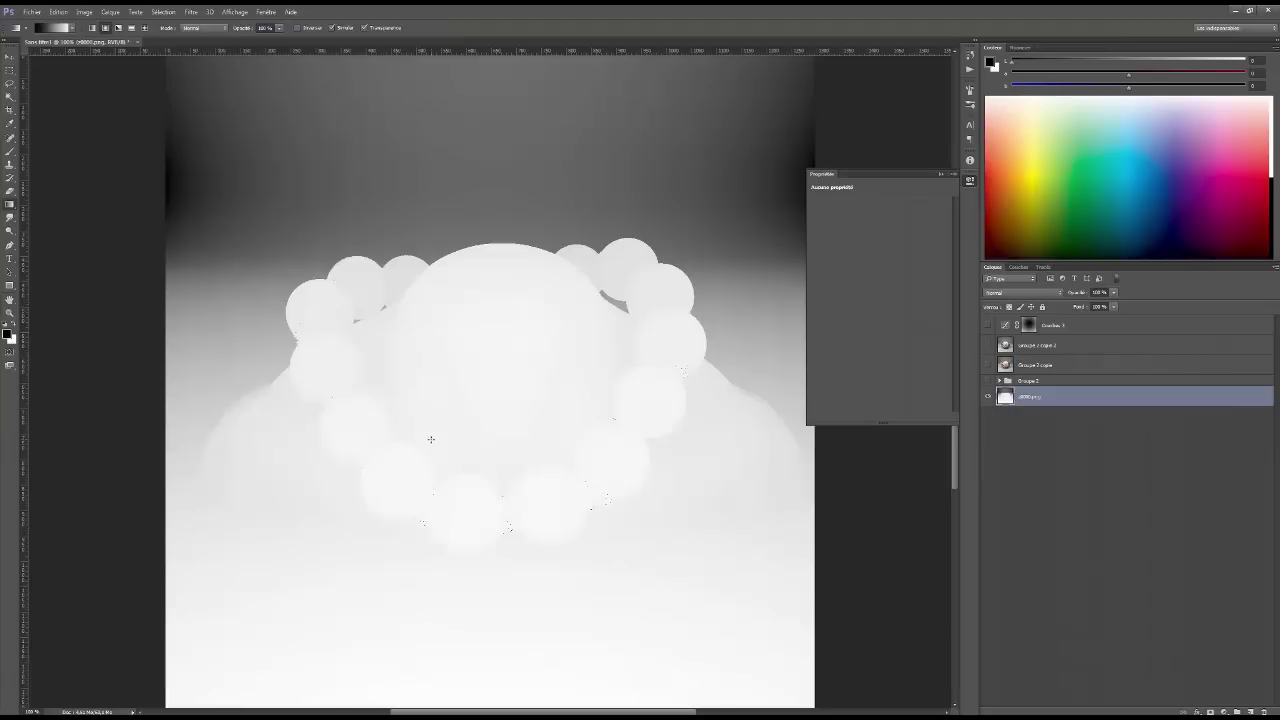
{"action": "left_click", "coordinate": [1017, 346]}
{"action": "left_click", "coordinate": [987, 345]}
{"action": "left_click", "coordinate": [987, 345]}
Add a Courbes adjustment clipped to the depth pass, pulling the shadows down and lowering the white point's output
{"action": "left_click", "coordinate": [1022, 397]}
{"action": "left_click", "coordinate": [1237, 711]}
{"action": "left_click", "coordinate": [1182, 552]}
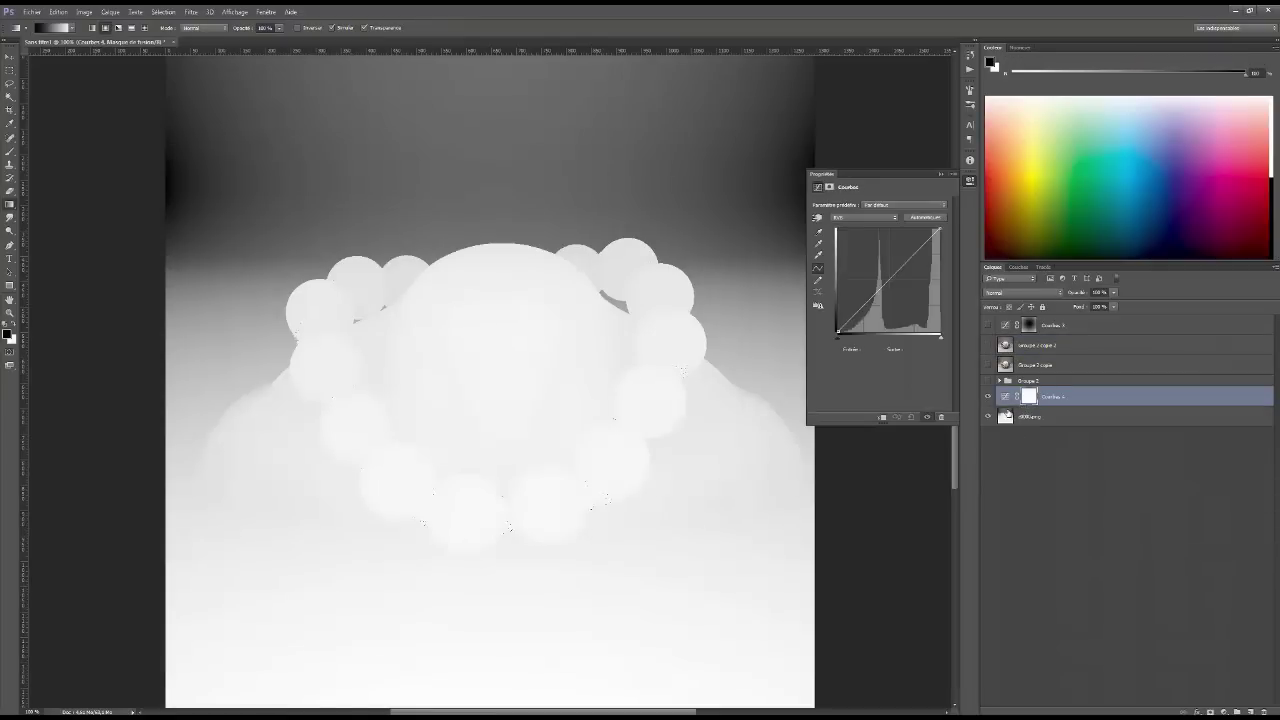
{"action": "left_click_drag", "start_coordinate": [876, 293], "coordinate": [877, 313]}
{"action": "left_click_drag", "start_coordinate": [939, 229], "coordinate": [939, 245]}
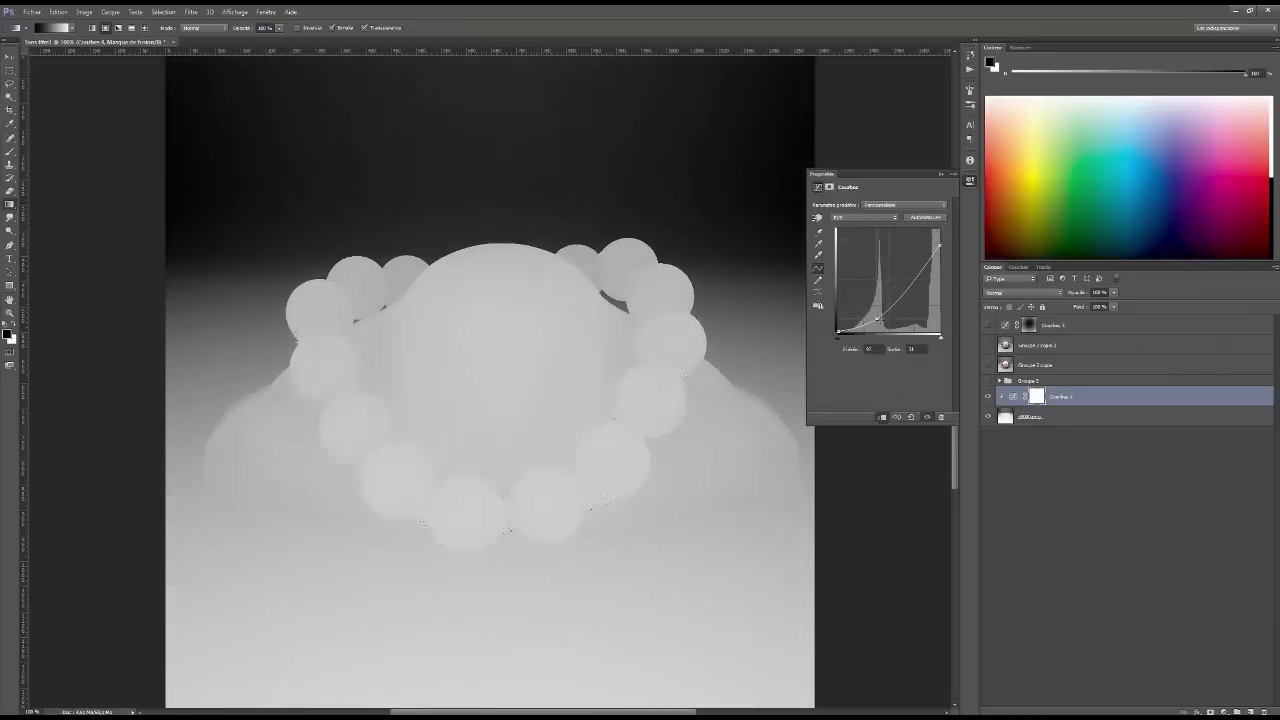
Invert the depth pass and merge it with its clipped Courbes adjustment into one layer
{"action": "left_click", "coordinate": [1005, 418]}
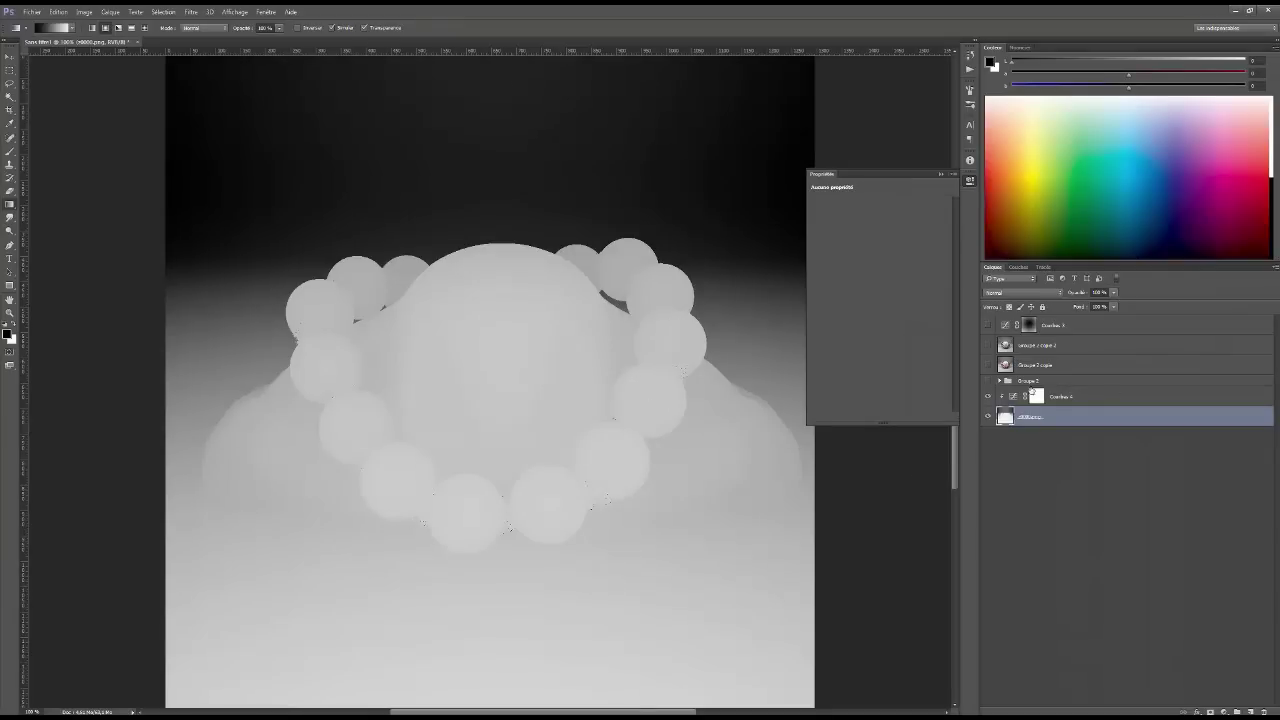
{"action": "left_click", "coordinate": [1015, 352]}
{"action": "left_click_drag", "start_coordinate": [988, 352], "coordinate": [987, 364]}
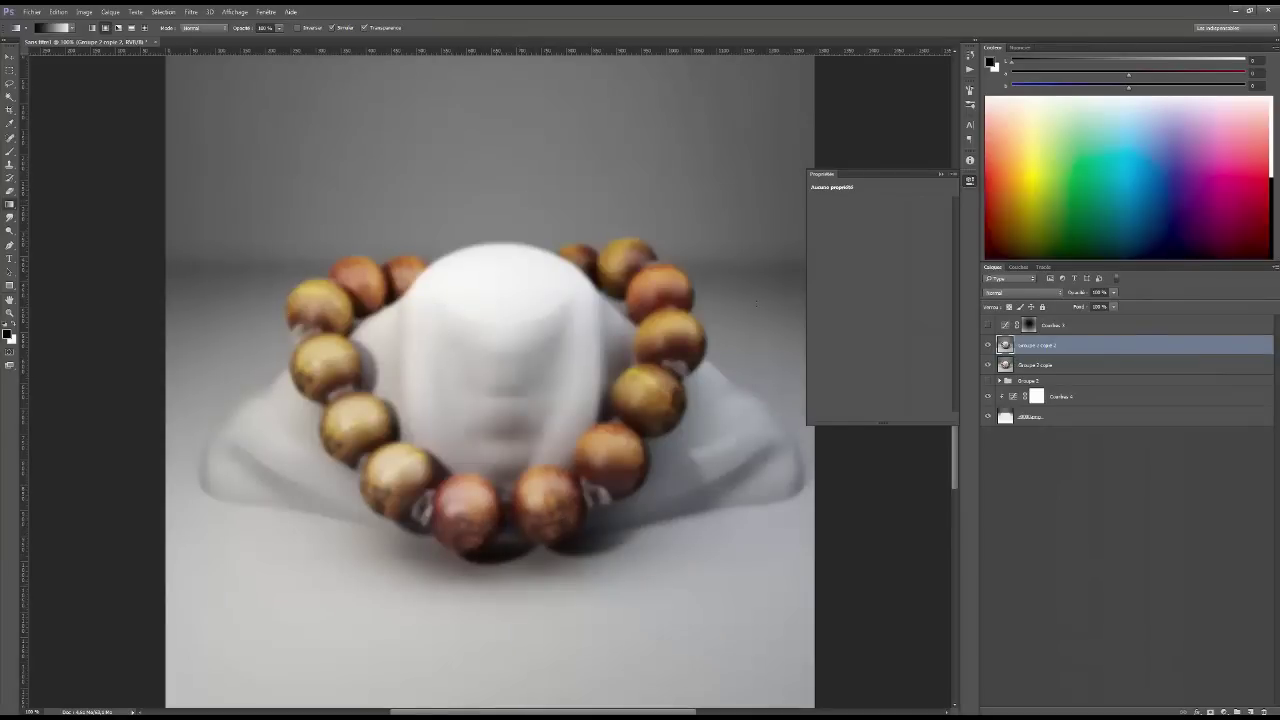
{"action": "left_click", "coordinate": [1004, 421]}
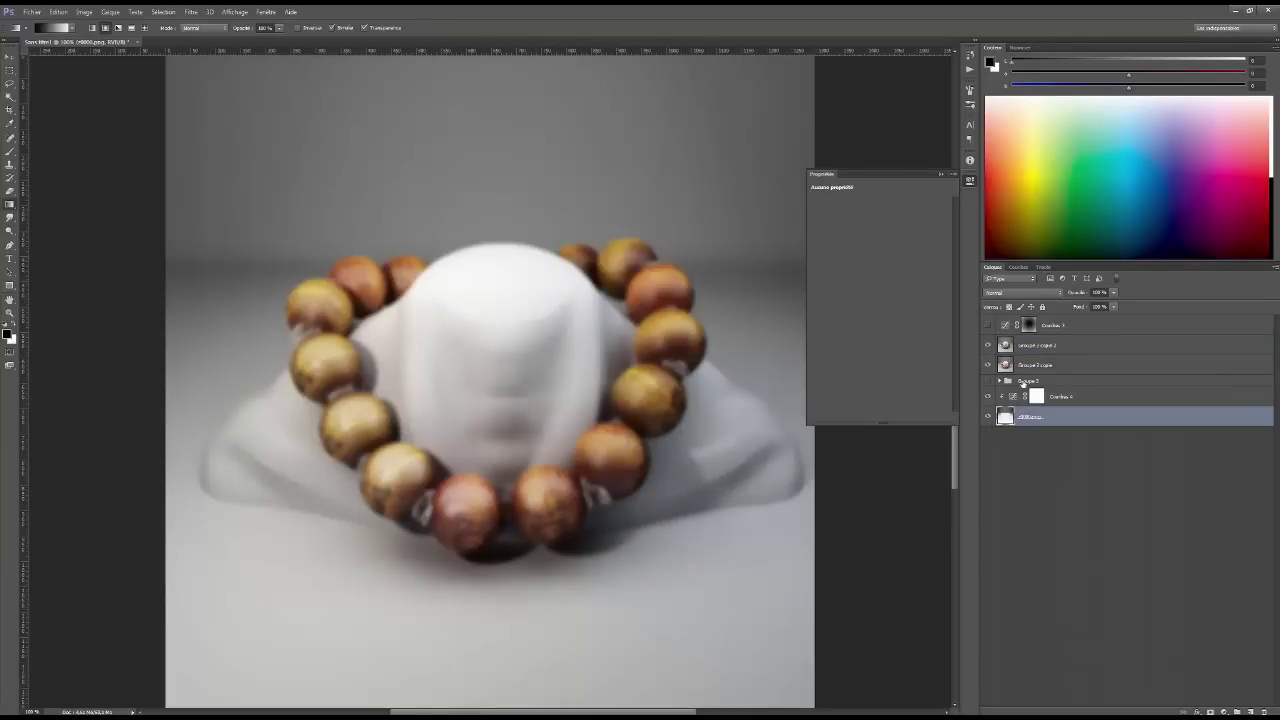
{"action": "left_click_drag", "start_coordinate": [987, 364], "coordinate": [987, 345]}
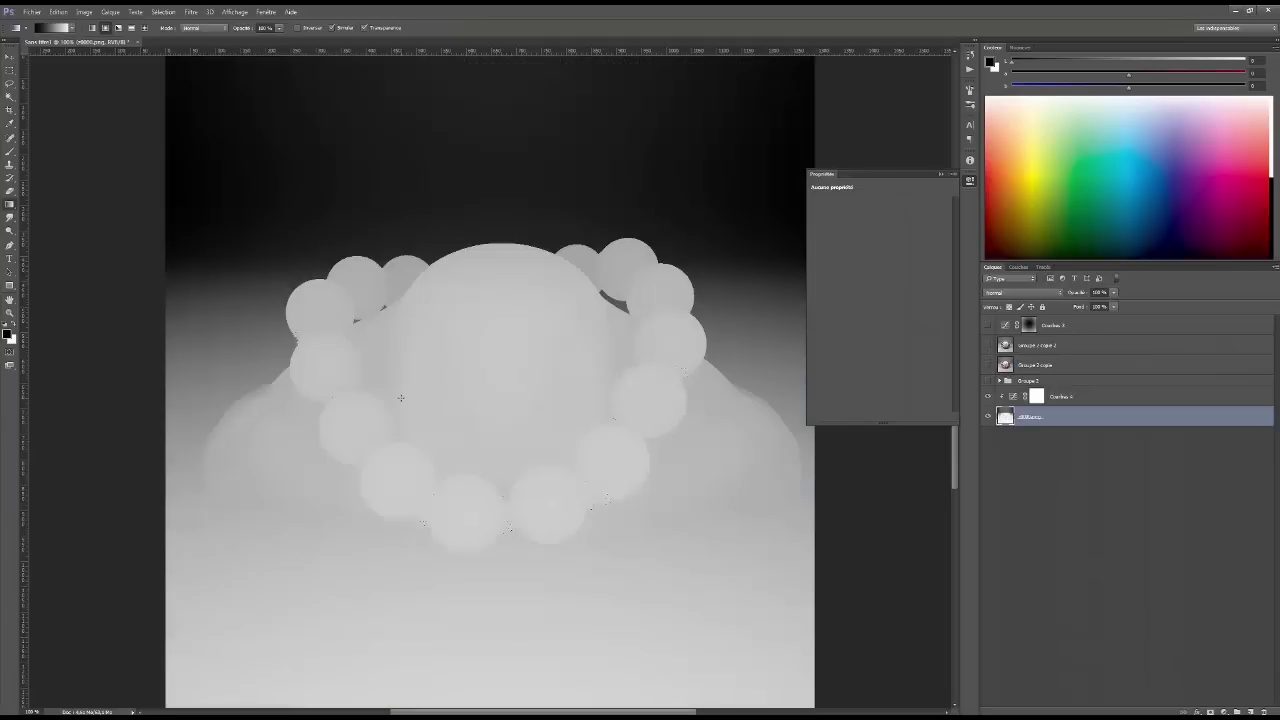
{"action": "key", "text": "ctrl+i"}
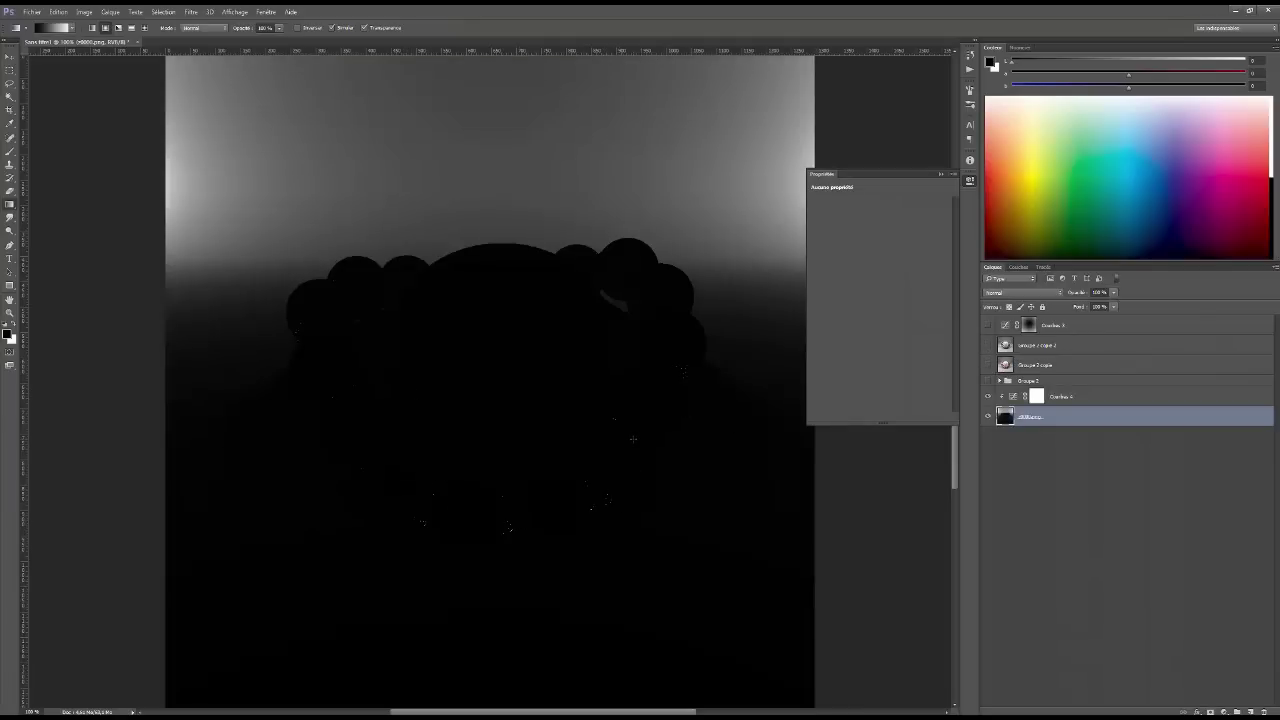
{"action": "left_click", "coordinate": [1014, 398], "text": "shift"}
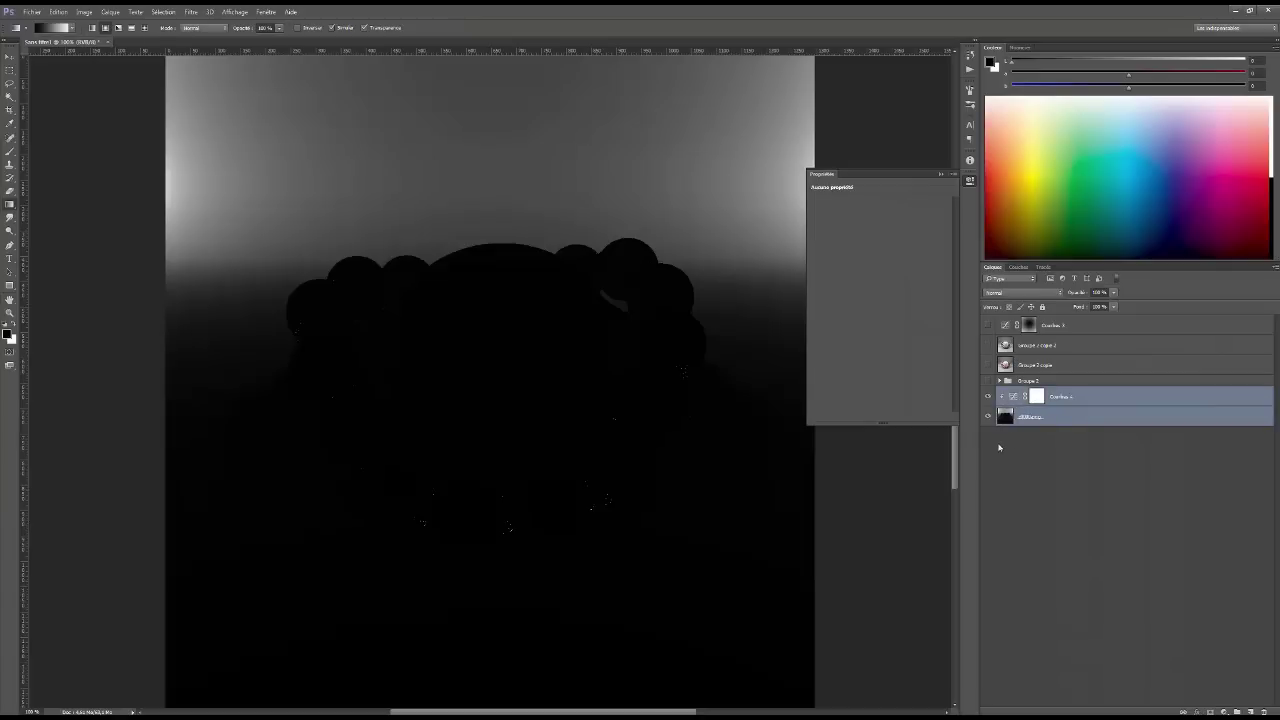
{"action": "key", "text": "ctrl+e"}
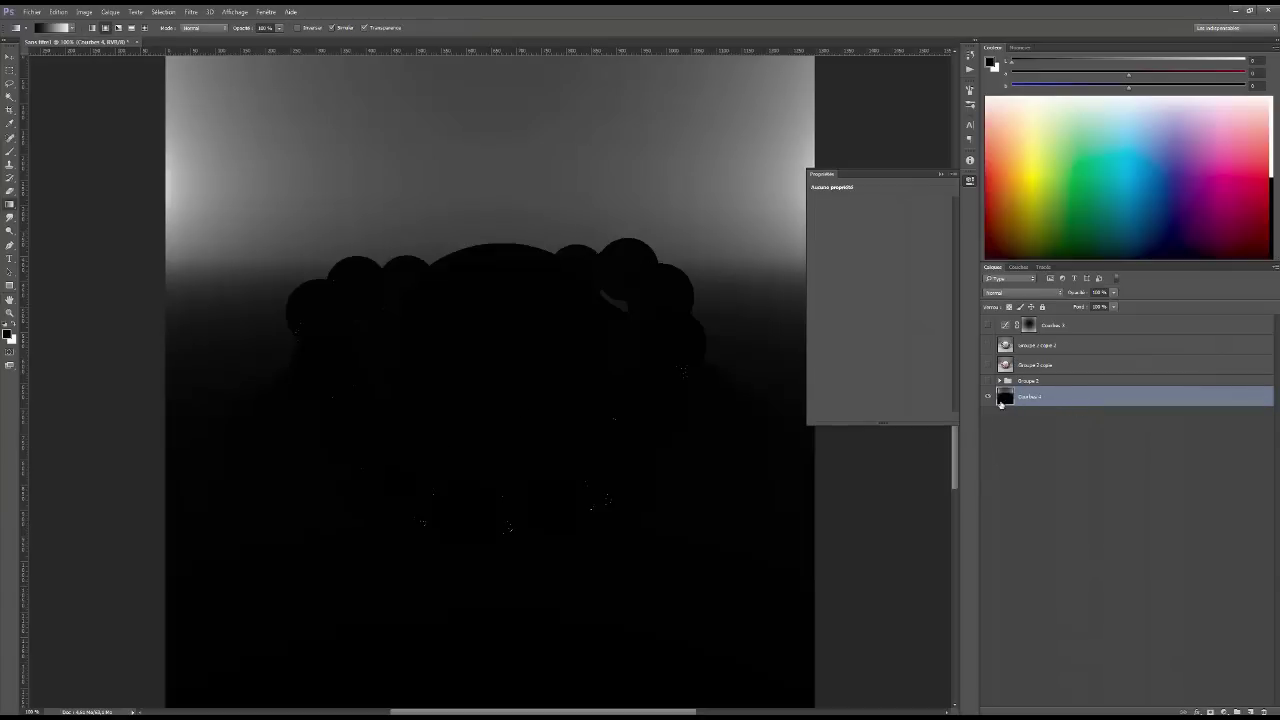
Copy the entire merged depth image and show the sharp, blurred and vignette layers again
{"action": "key", "text": "ctrl+a"}
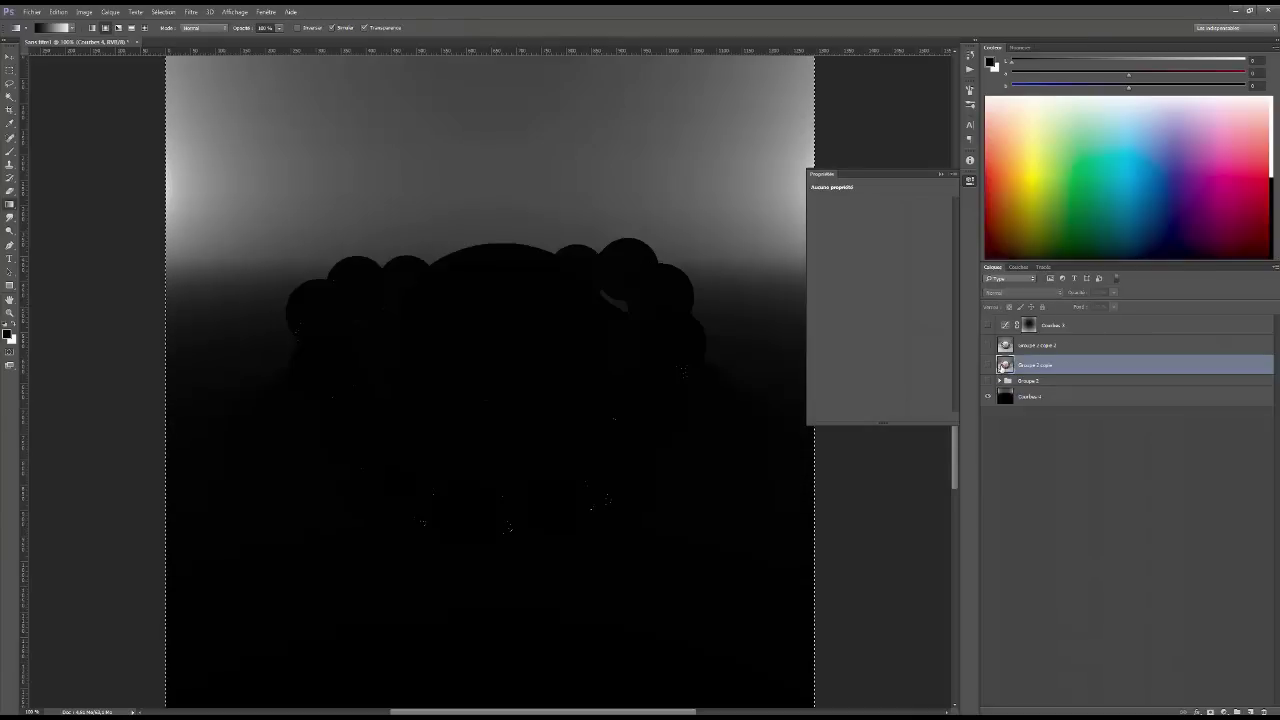
{"action": "left_click", "coordinate": [1010, 368]}
{"action": "left_click", "coordinate": [988, 365]}
{"action": "left_click", "coordinate": [988, 345]}
{"action": "left_click", "coordinate": [988, 325]}
{"action": "left_click", "coordinate": [1026, 348]}
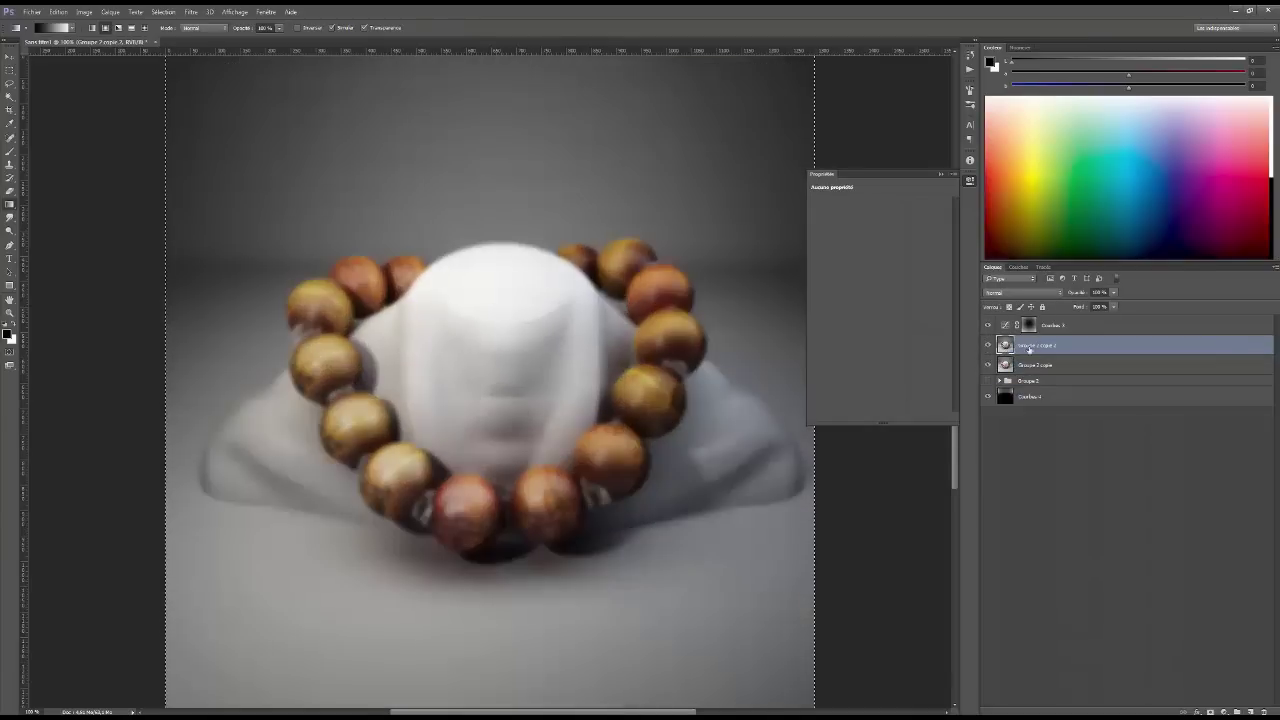
{"action": "left_click", "coordinate": [988, 345]}
{"action": "left_click", "coordinate": [988, 345]}
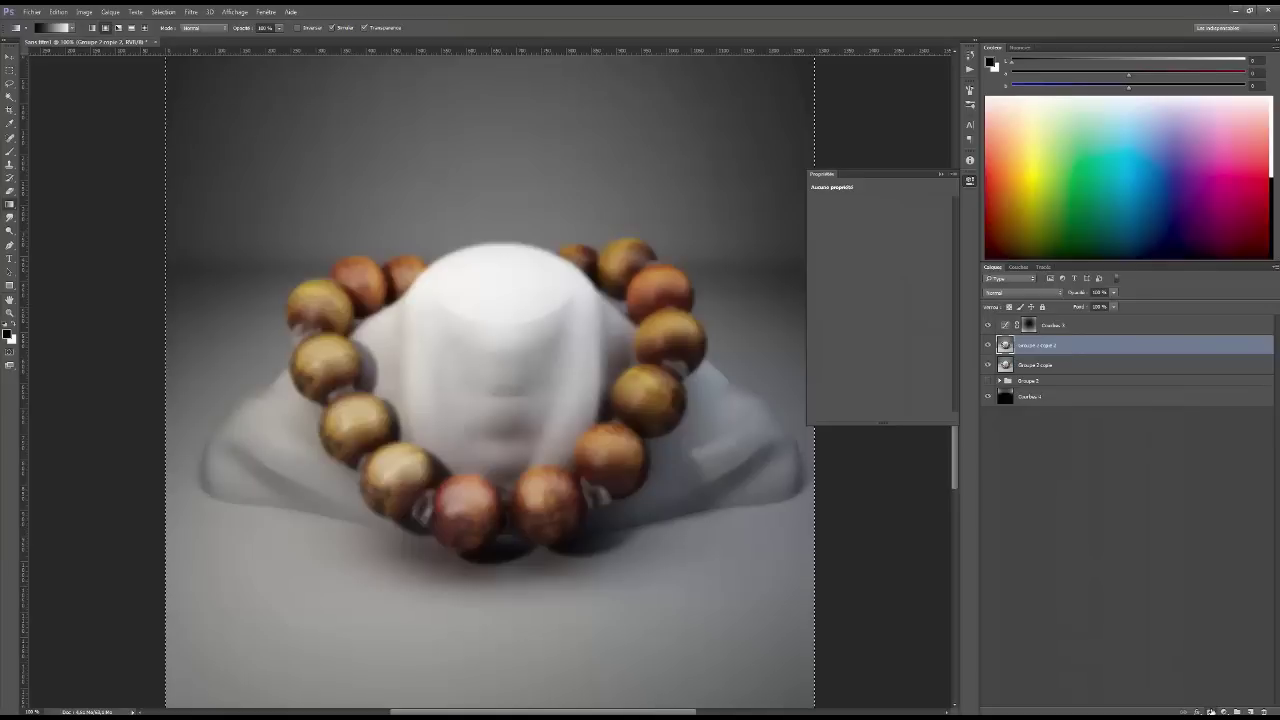
Add a layer mask to the blurred copy and paste the copied depth image into it to limit the blur to the background
{"action": "left_click", "coordinate": [1211, 712]}
{"action": "left_click", "coordinate": [1027, 346], "text": "alt"}
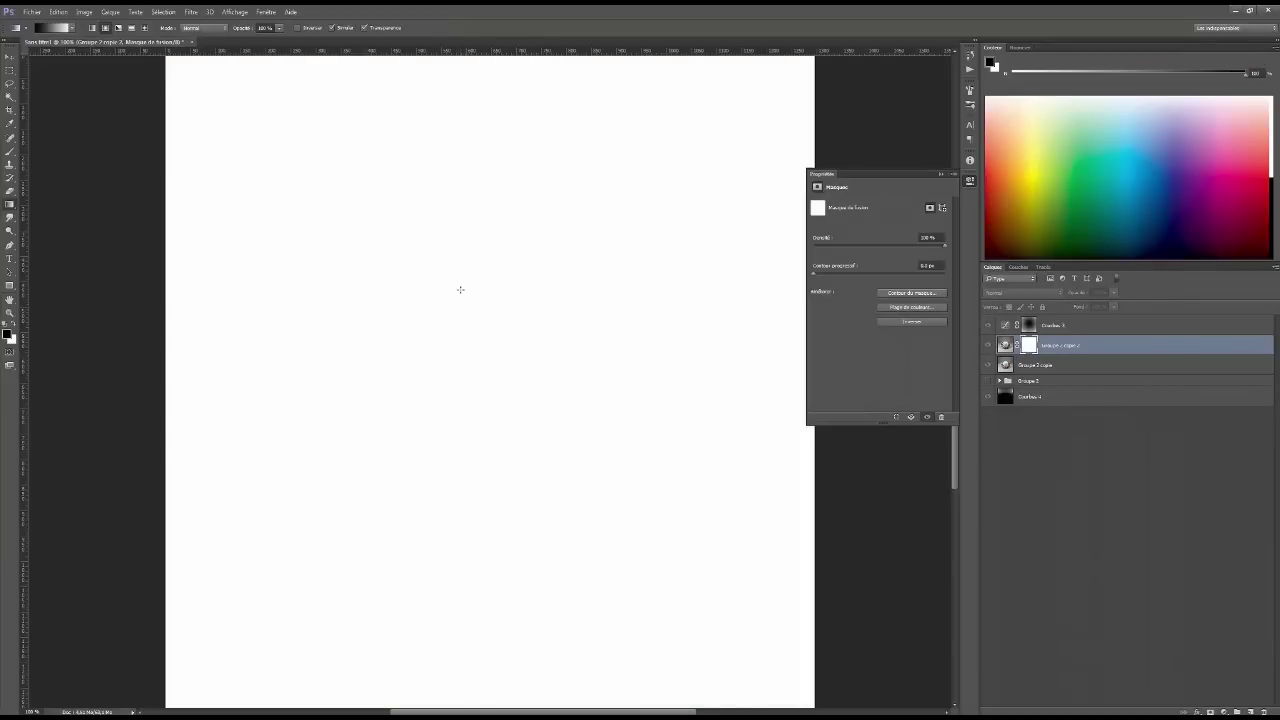
{"action": "key", "text": "ctrl+v"}
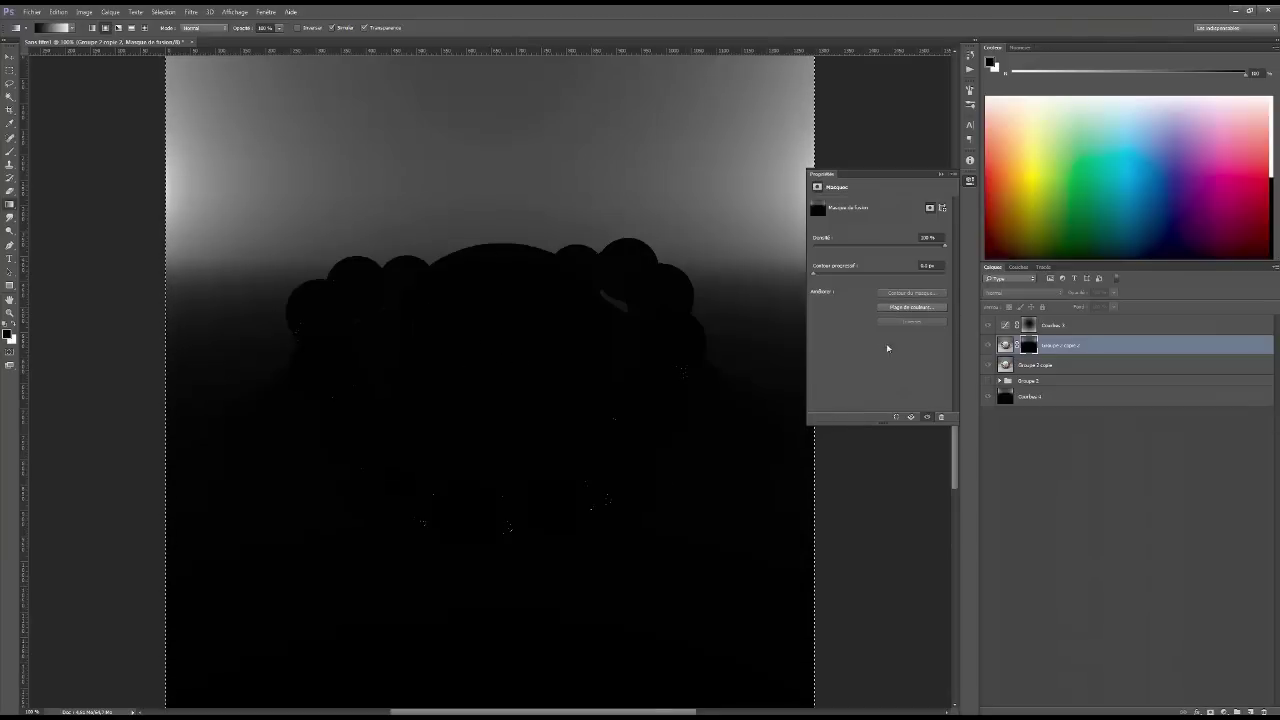
{"action": "left_click", "coordinate": [1012, 365]}
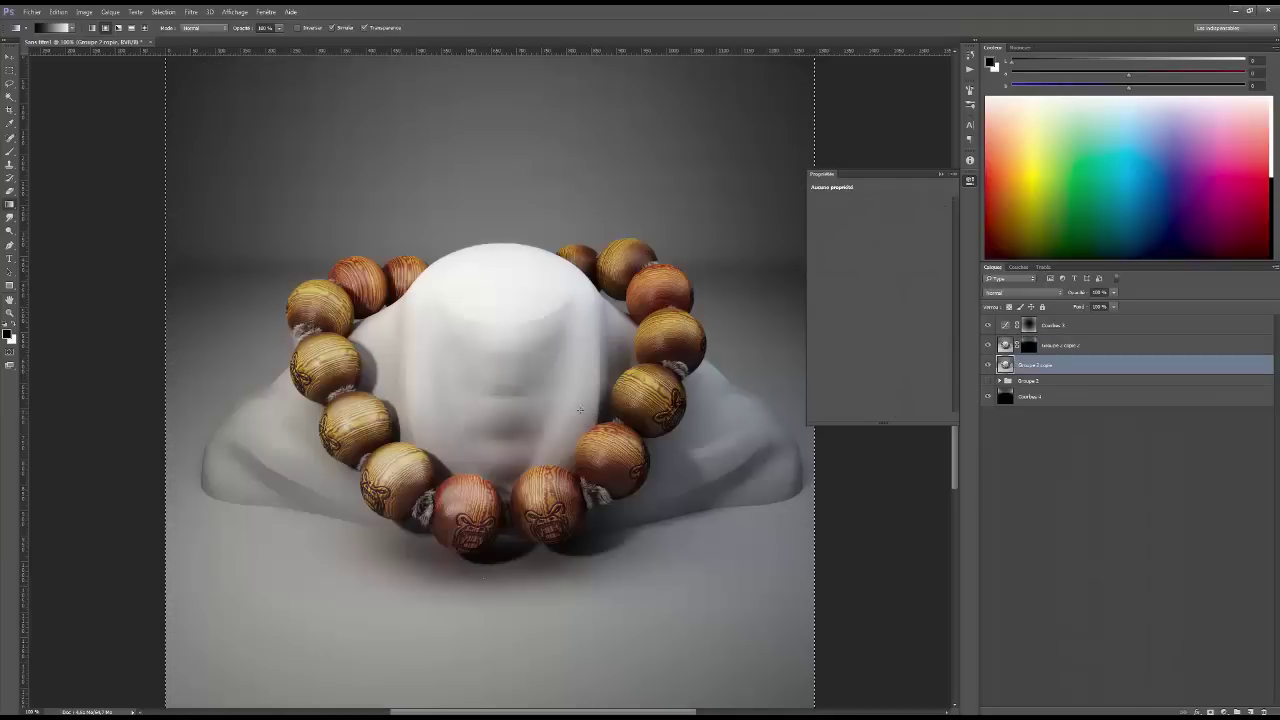
{"action": "key", "text": "Tab"}
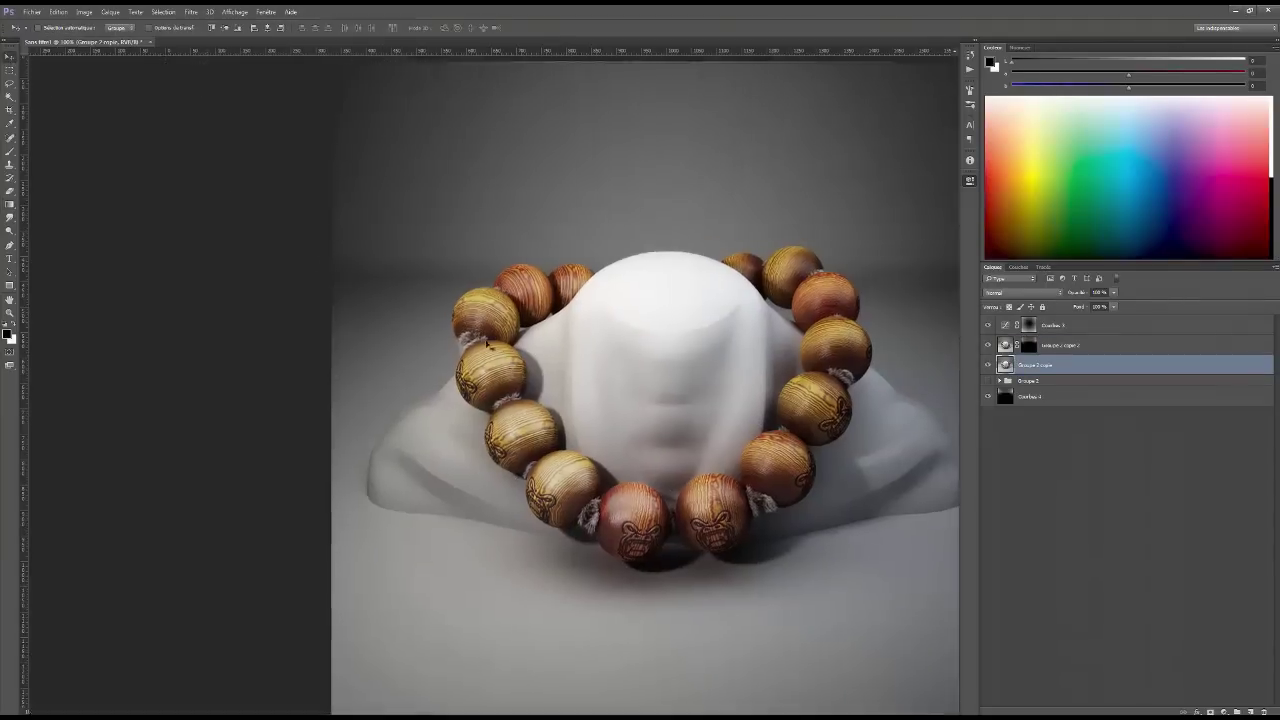
{"action": "key", "text": "ctrl+a"}
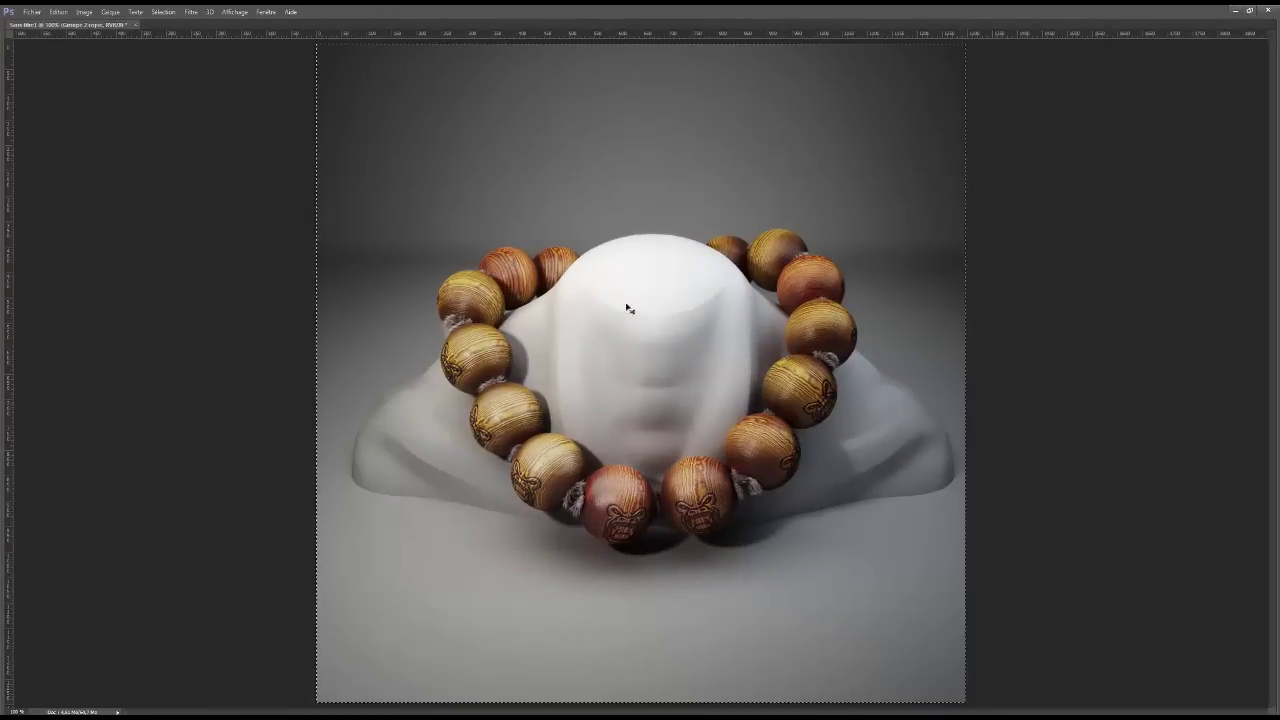
{"action": "key", "text": "ctrl+minus"}
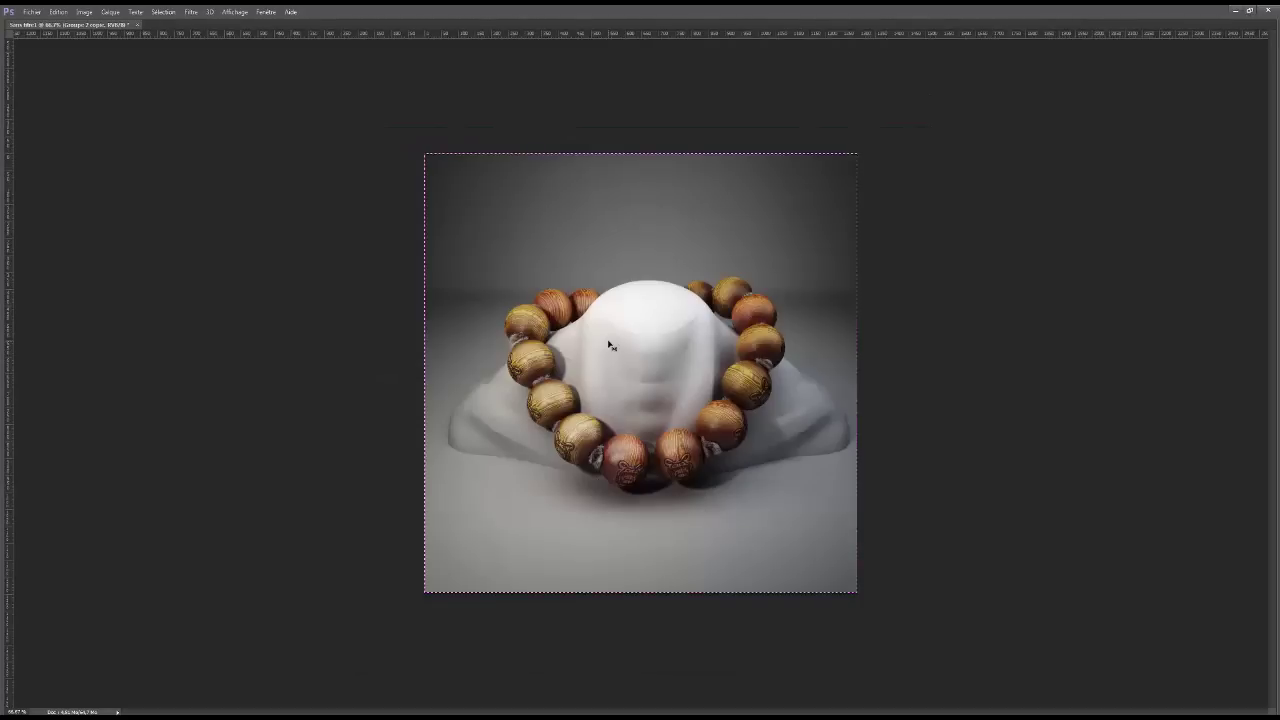
Clear the selection and examine the masked blur around the bust and the rear beads up close
{"action": "key", "text": "ctrl+plus"}
{"action": "key", "text": "ctrl+d"}
{"action": "key", "text": "f"}
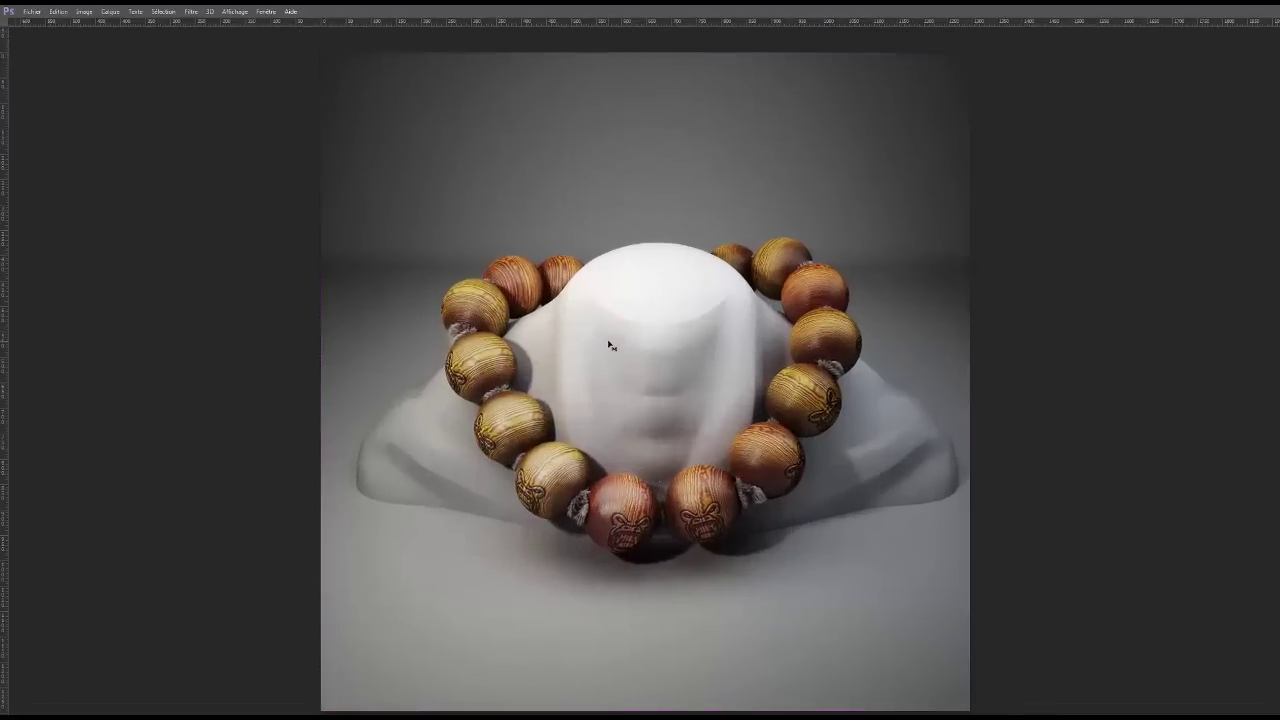
{"action": "left_click_drag", "start_coordinate": [641, 384], "coordinate": [597, 413]}
{"action": "key", "text": "ctrl+plus"}
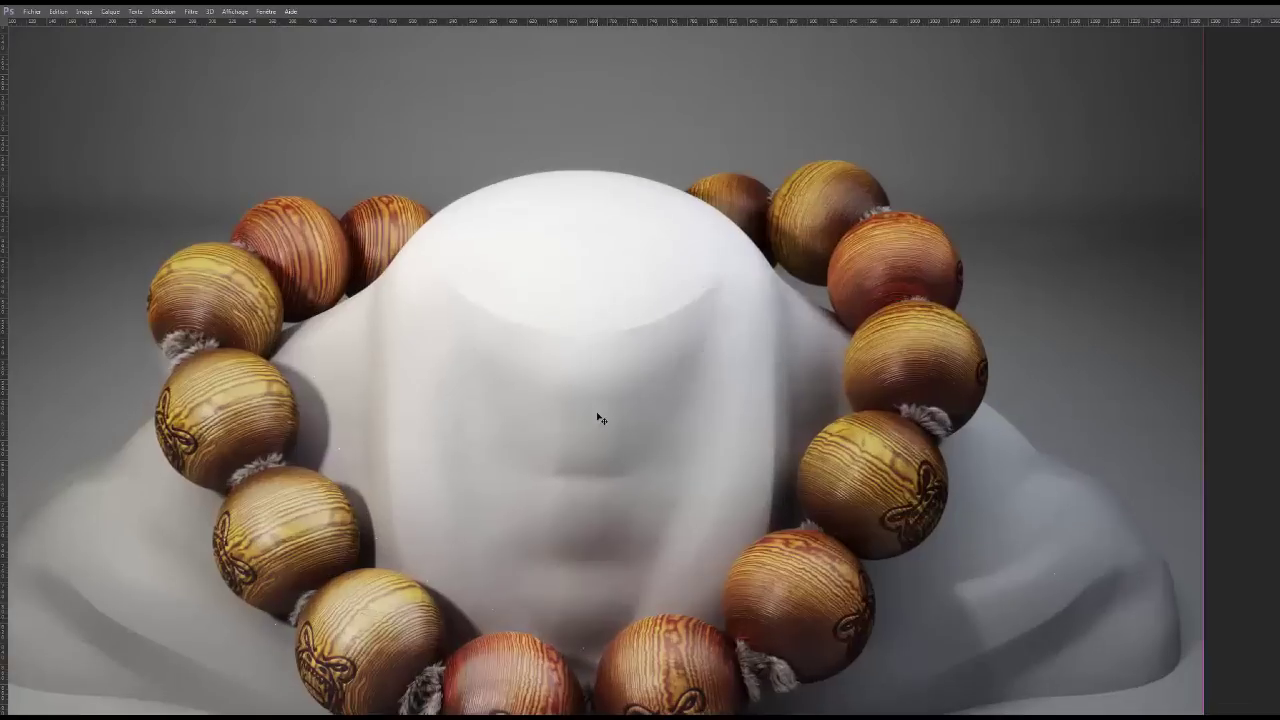
{"action": "left_click_drag", "start_coordinate": [694, 354], "coordinate": [578, 397]}
{"action": "left_click_drag", "start_coordinate": [523, 249], "coordinate": [630, 222]}
{"action": "scroll", "coordinate": [630, 222], "scroll_direction": "down", "scroll_amount": 5}
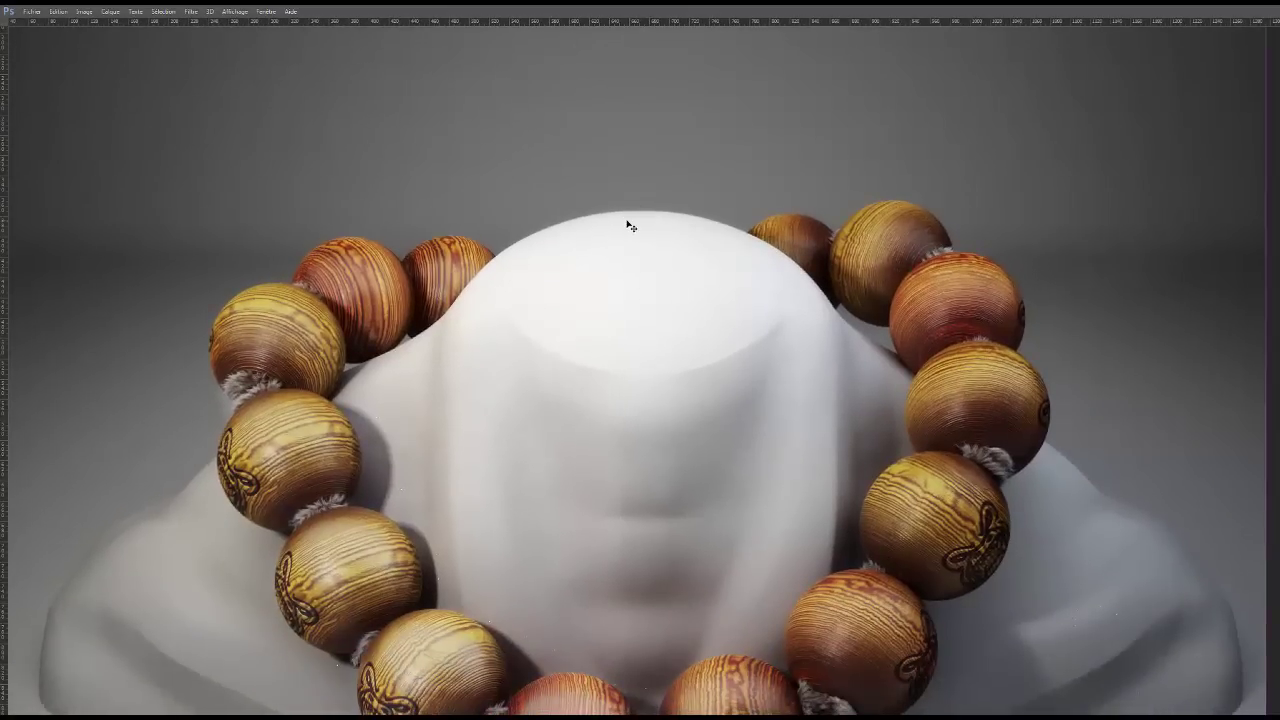
Step back to the unmerged depth pass and clipped Courbes adjustment, then isolate the depth pass and invert it
{"action": "key", "text": "Tab"}
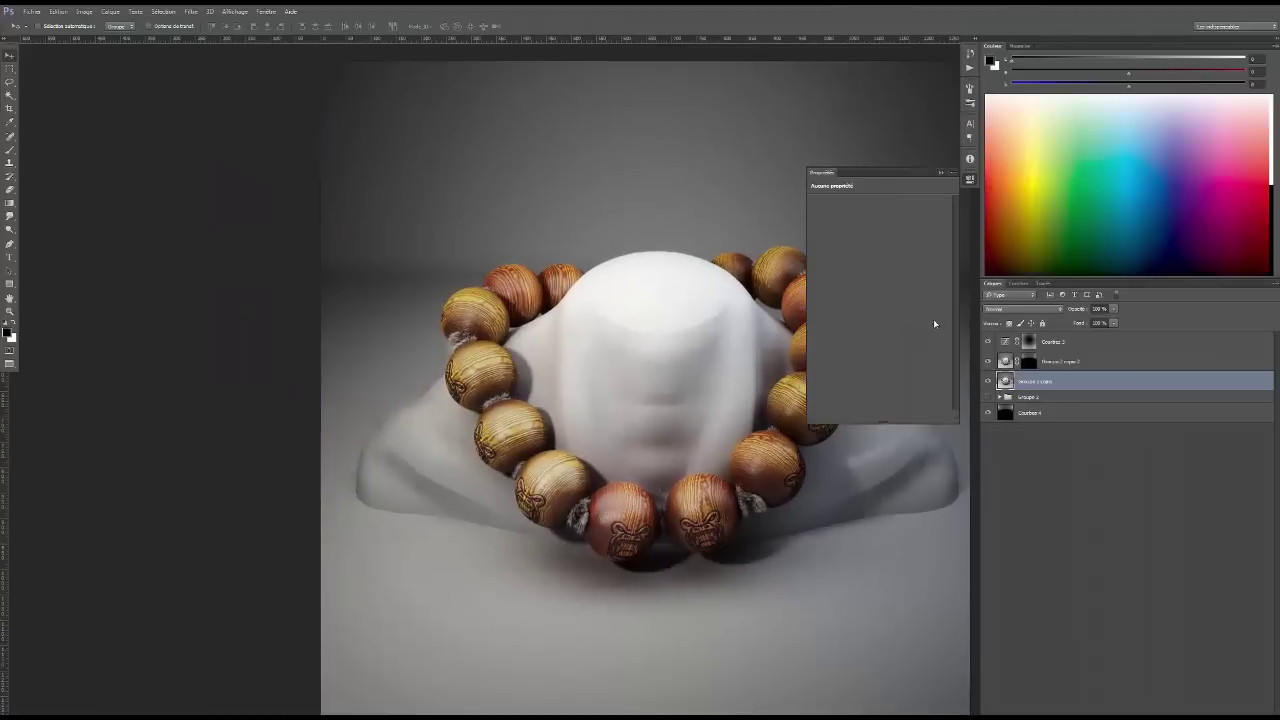
{"action": "left_click", "coordinate": [1030, 361]}
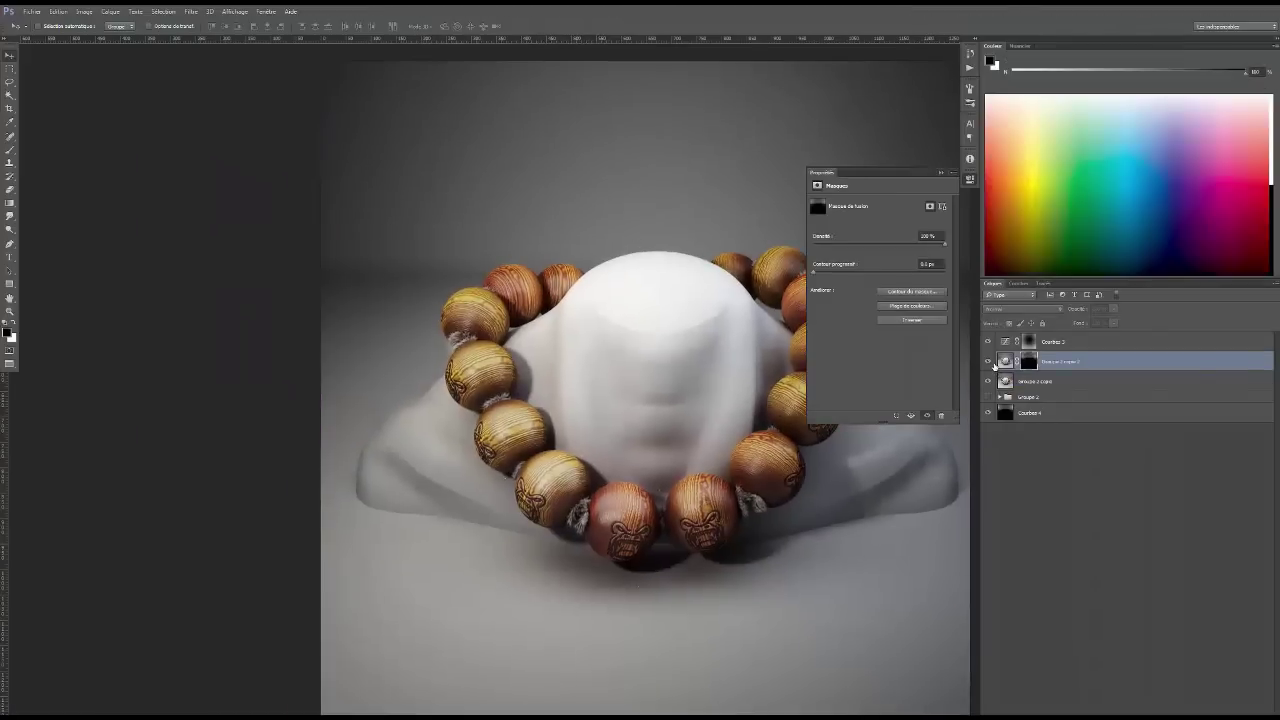
{"action": "left_click", "coordinate": [1008, 416]}
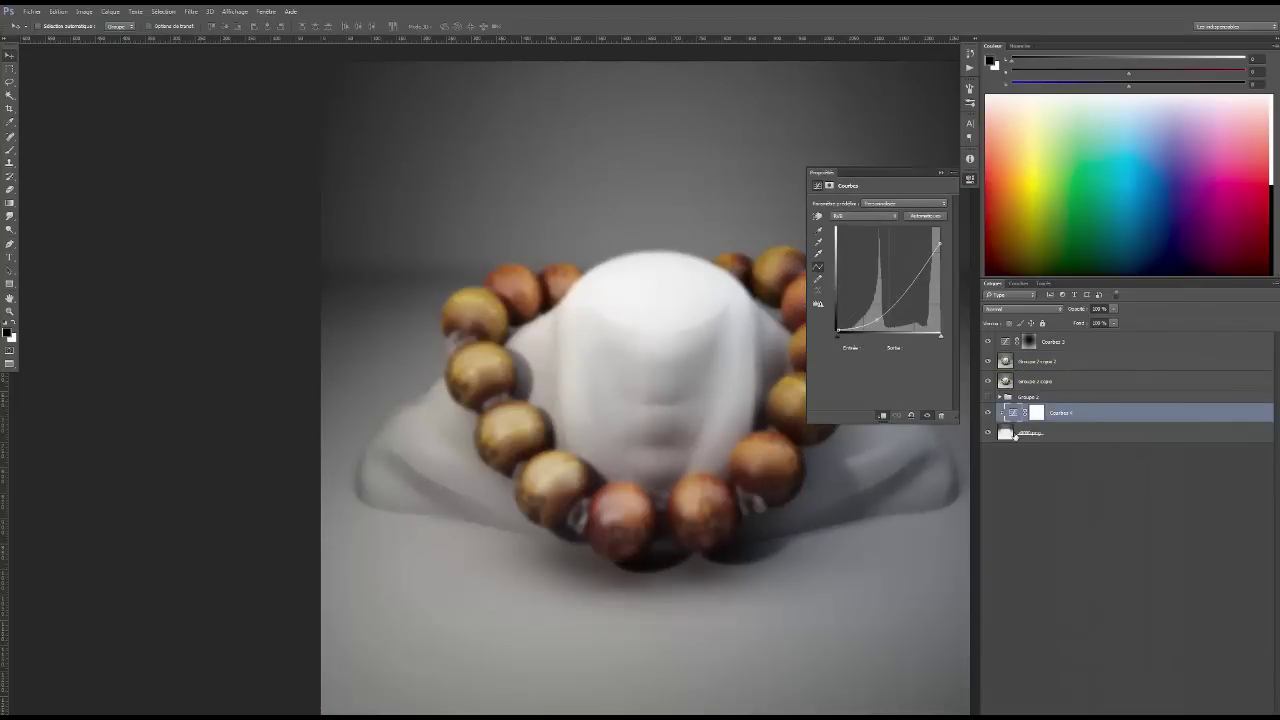
{"action": "left_click", "coordinate": [1010, 435]}
{"action": "left_click_drag", "start_coordinate": [988, 381], "coordinate": [987, 343]}
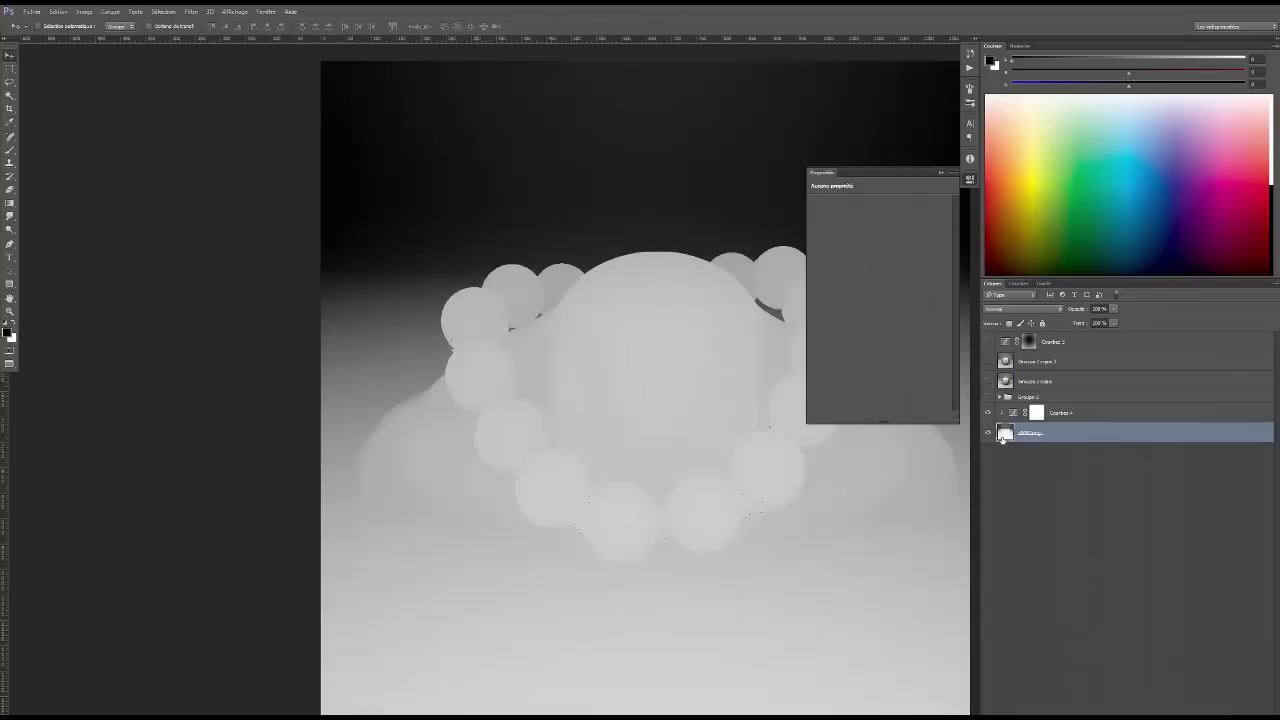
{"action": "key", "text": "ctrl+i"}
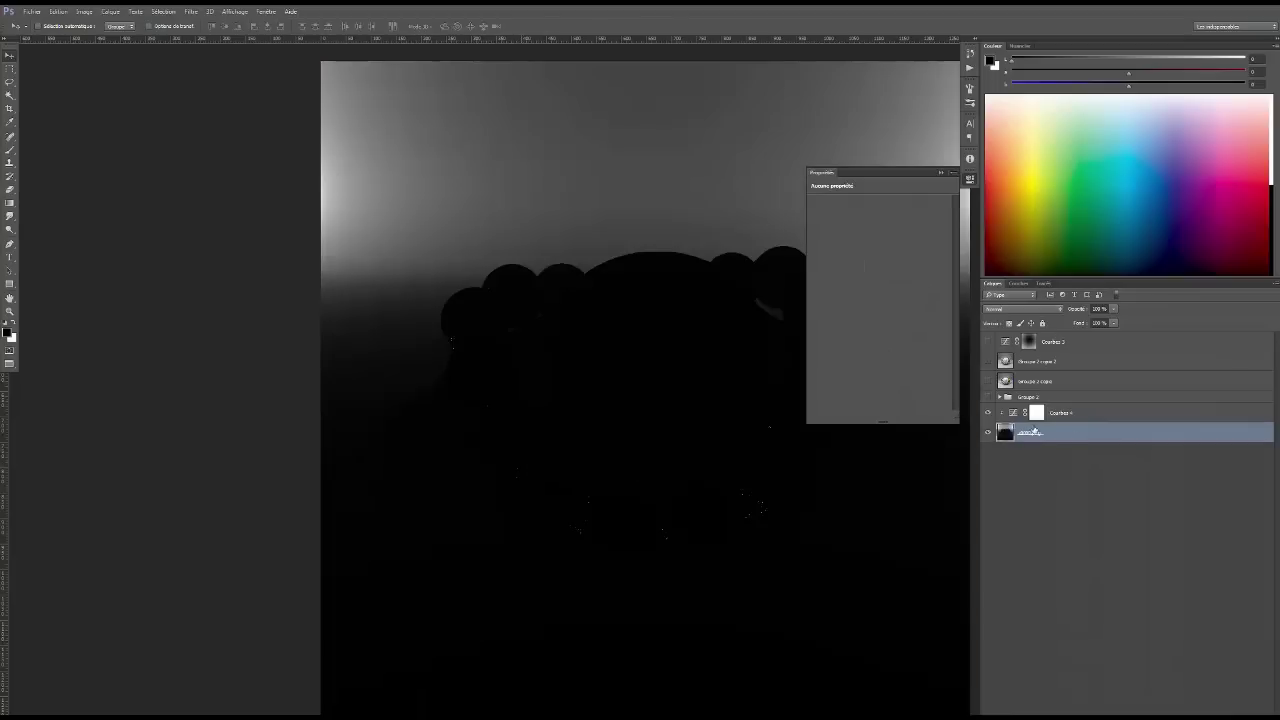
Brighten the depth pass by raising the shadow point and the white point's output in its clipped Courbes adjustment
{"action": "left_click", "coordinate": [1013, 413]}
{"action": "left_click_drag", "start_coordinate": [877, 317], "coordinate": [873, 299]}
{"action": "left_click_drag", "start_coordinate": [939, 243], "coordinate": [936, 228]}
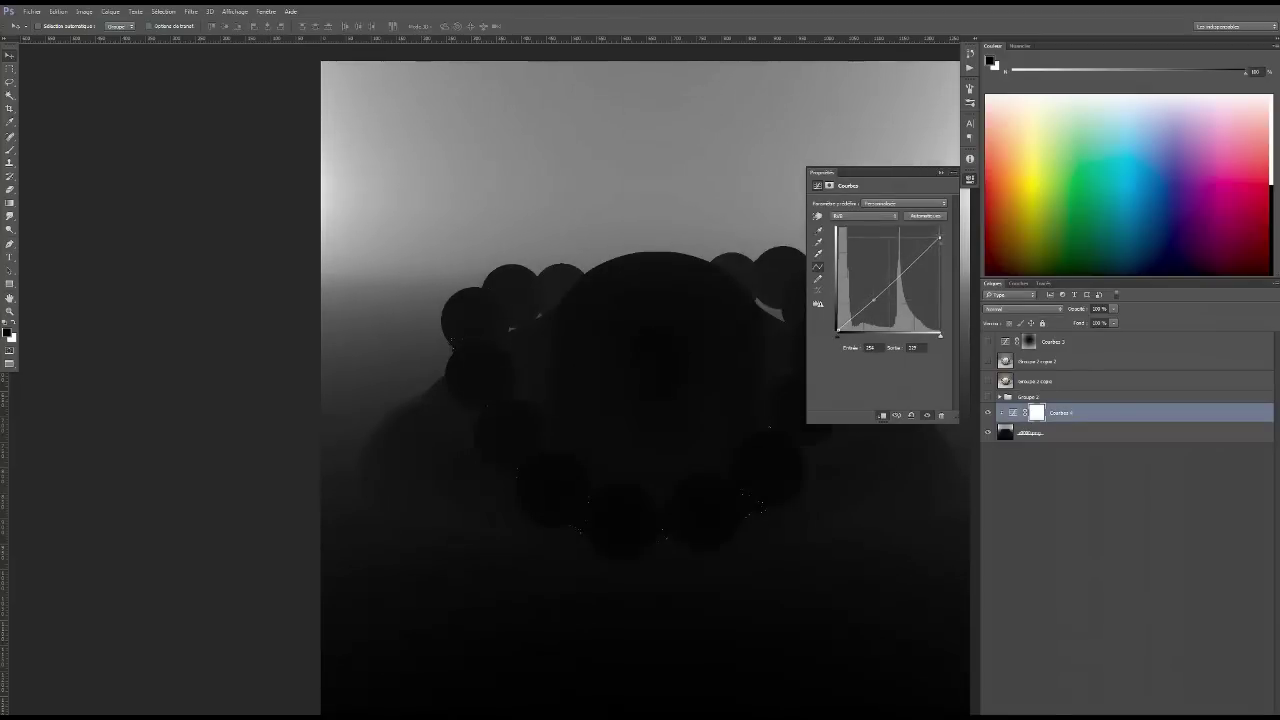
{"action": "left_click_drag", "start_coordinate": [874, 299], "coordinate": [870, 296]}
{"action": "left_click", "coordinate": [940, 174]}
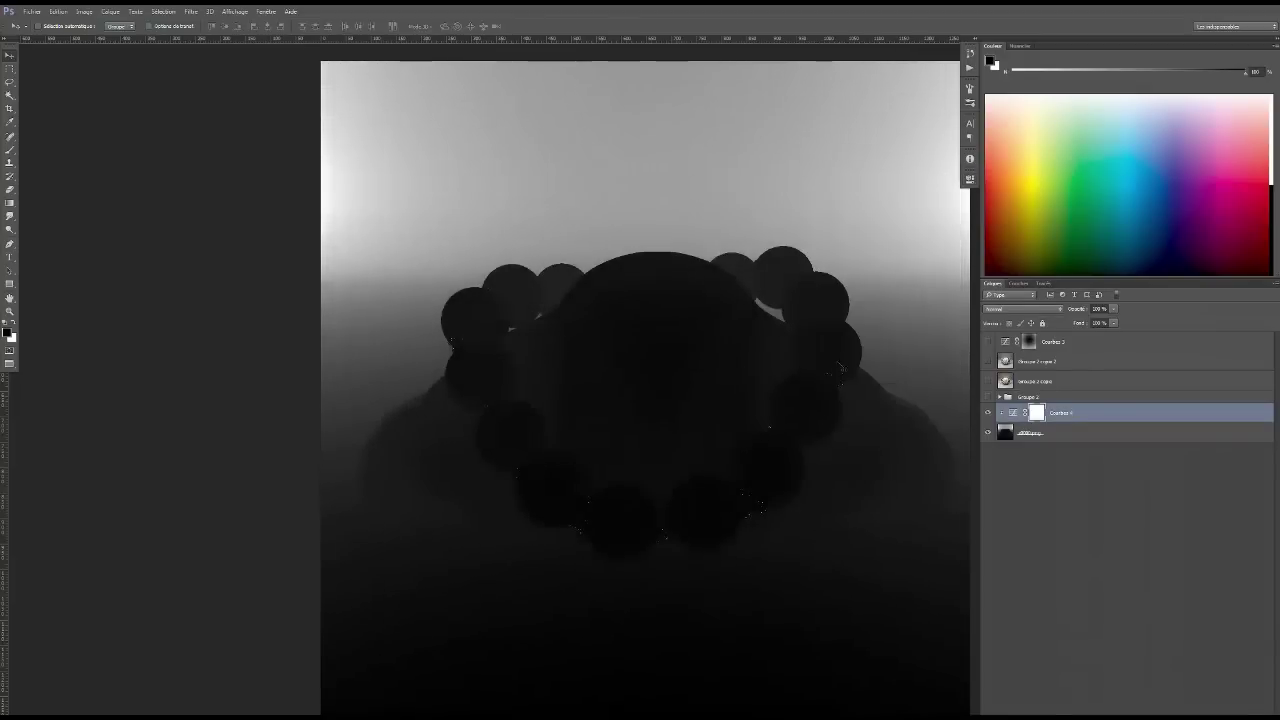
Merge the depth pass with its Courbes adjustment, copy the whole image and show the sharp, blurred and vignette layers
{"action": "left_click", "coordinate": [1009, 436], "text": "shift"}
{"action": "key", "text": "ctrl+a"}
{"action": "key", "text": "ctrl+e"}
{"action": "left_click_drag", "start_coordinate": [988, 381], "coordinate": [988, 344]}
Add a layer mask to the blurred copy and paste the brightened depth image into it
{"action": "left_click", "coordinate": [1007, 363]}
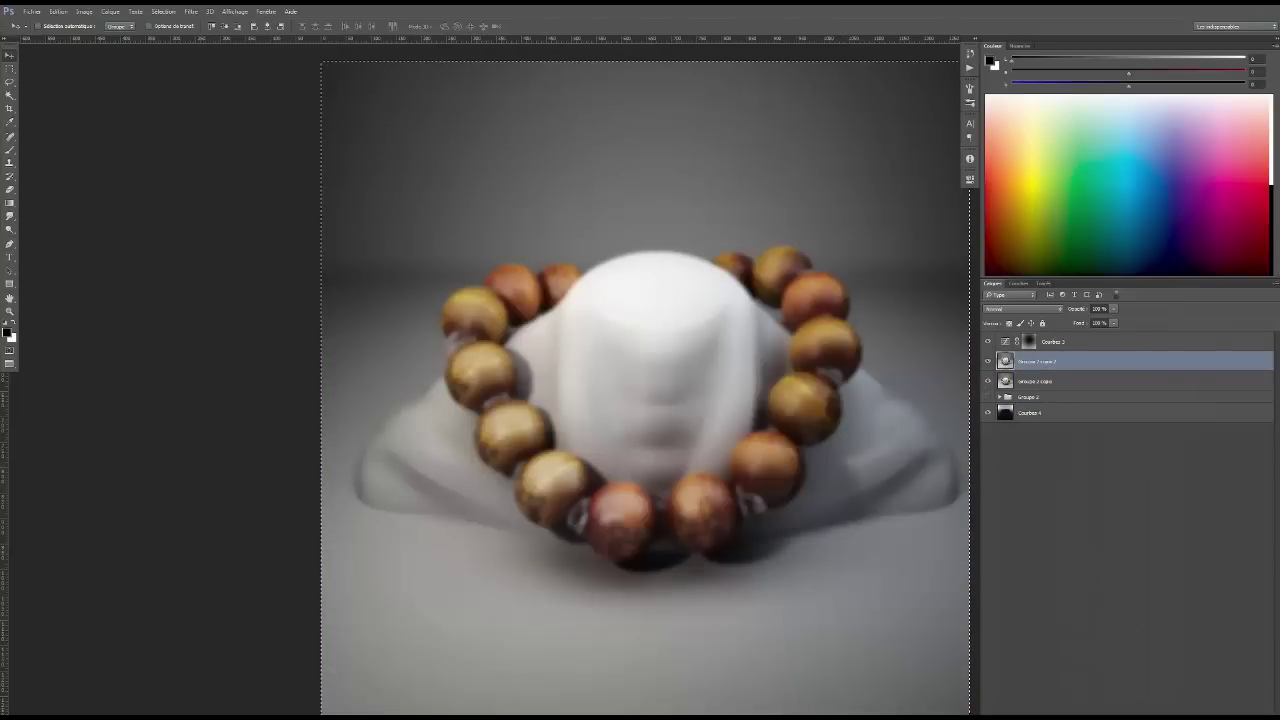
{"action": "left_click", "coordinate": [1114, 714]}
{"action": "left_click", "coordinate": [1030, 366], "text": "alt"}
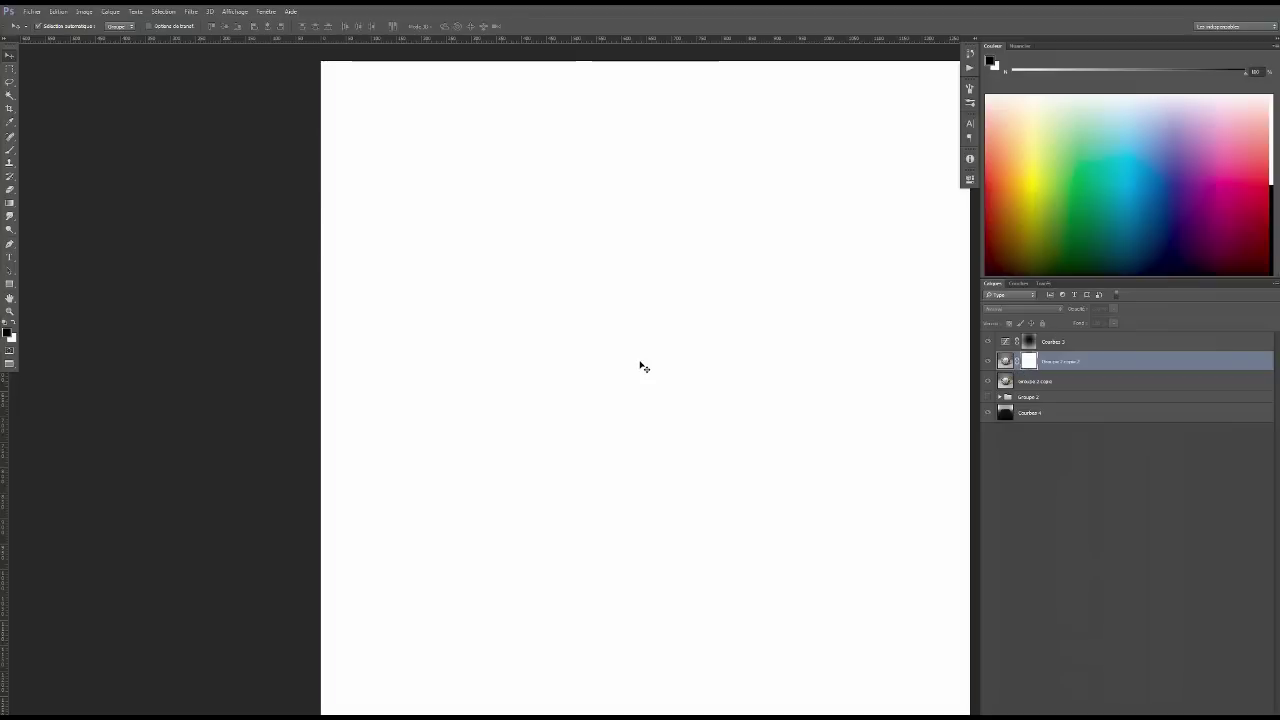
{"action": "key", "text": "ctrl+v"}
{"action": "left_click", "coordinate": [1005, 362]}
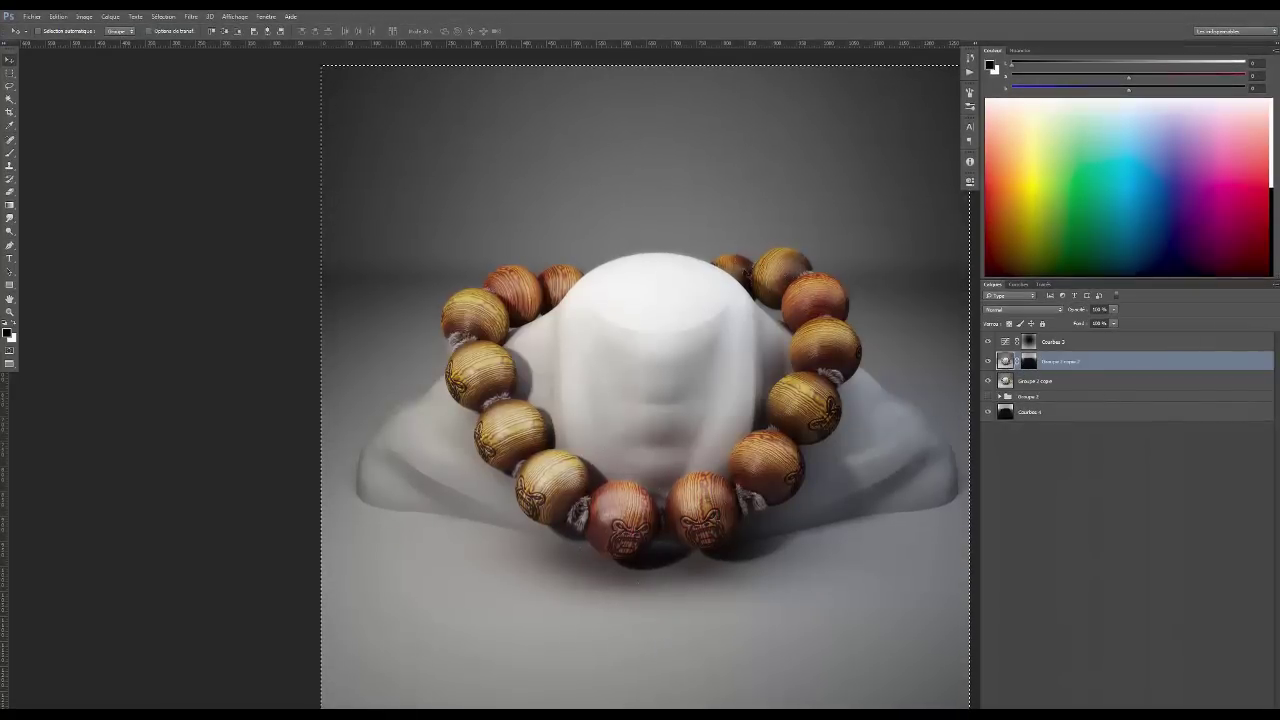
Examine the transition between sharp beads and blurred background on both sides of the necklace
{"action": "key", "text": "ctrl+plus"}
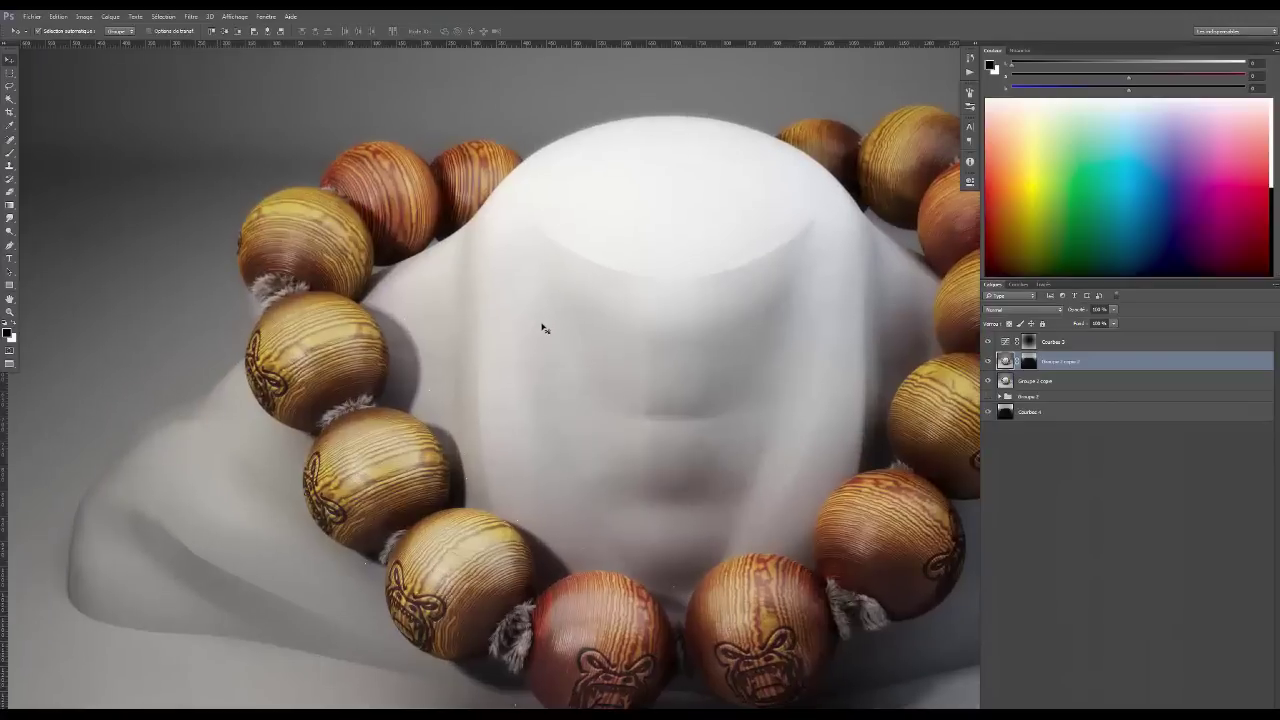
{"action": "left_click_drag", "start_coordinate": [527, 336], "coordinate": [490, 355]}
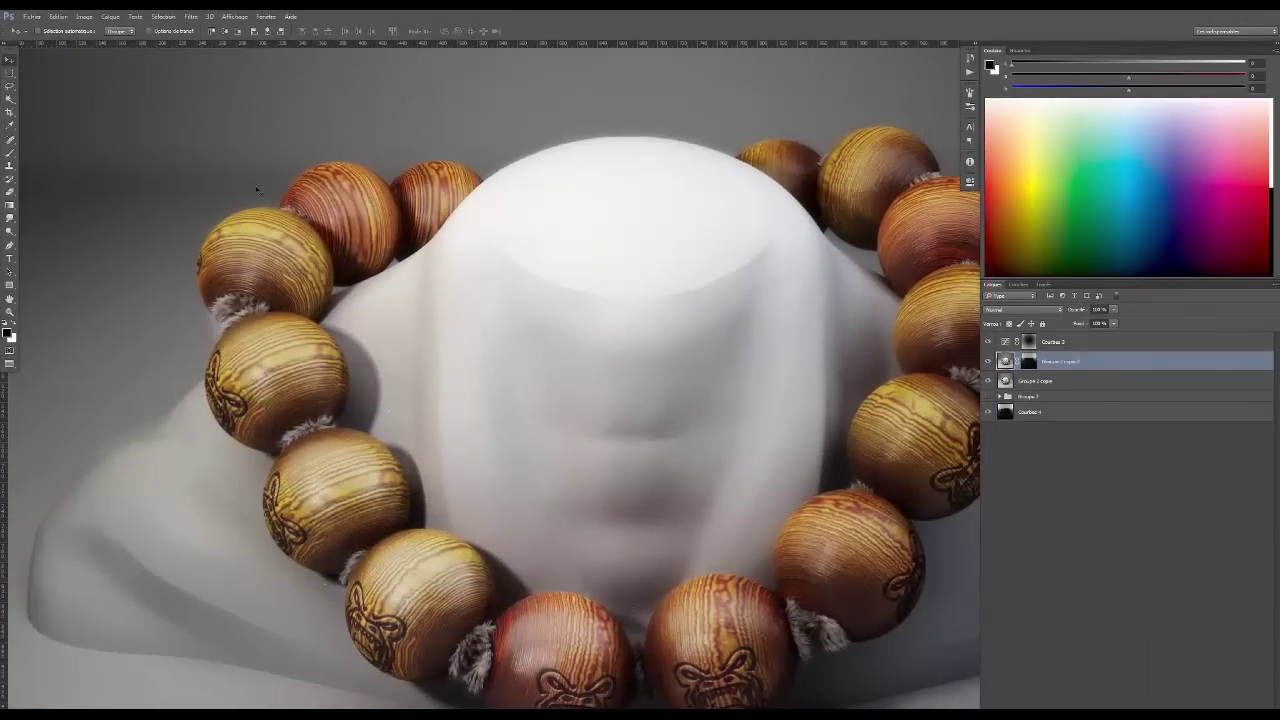
{"action": "left_click_drag", "start_coordinate": [795, 259], "coordinate": [643, 289]}
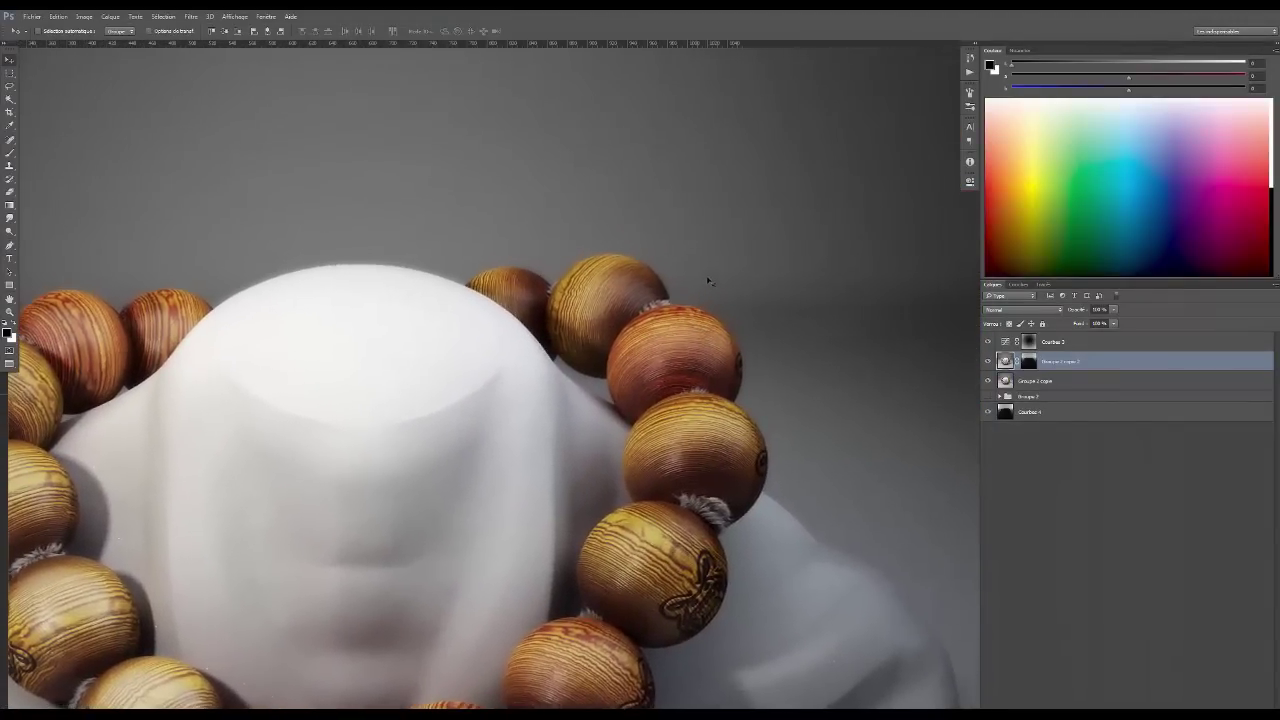
{"action": "left_click_drag", "start_coordinate": [266, 245], "coordinate": [490, 354]}
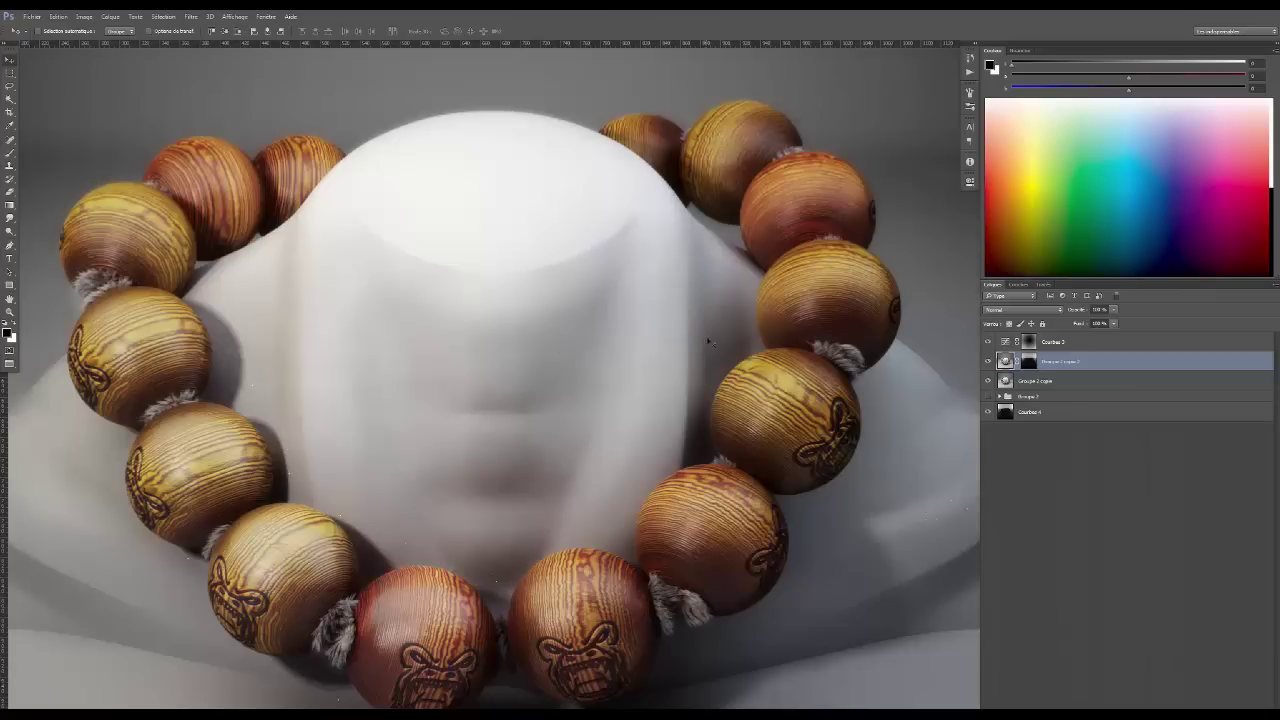
{"action": "scroll", "coordinate": [526, 337], "scroll_direction": "up", "scroll_amount": 3}
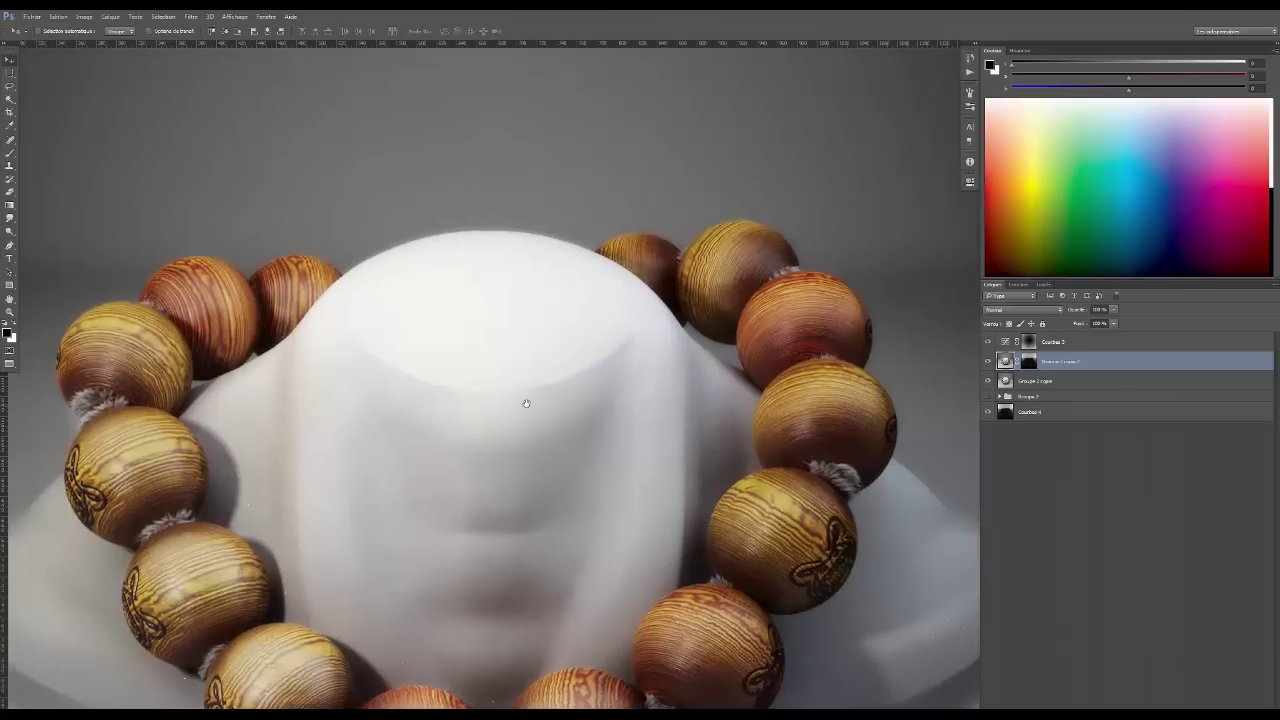
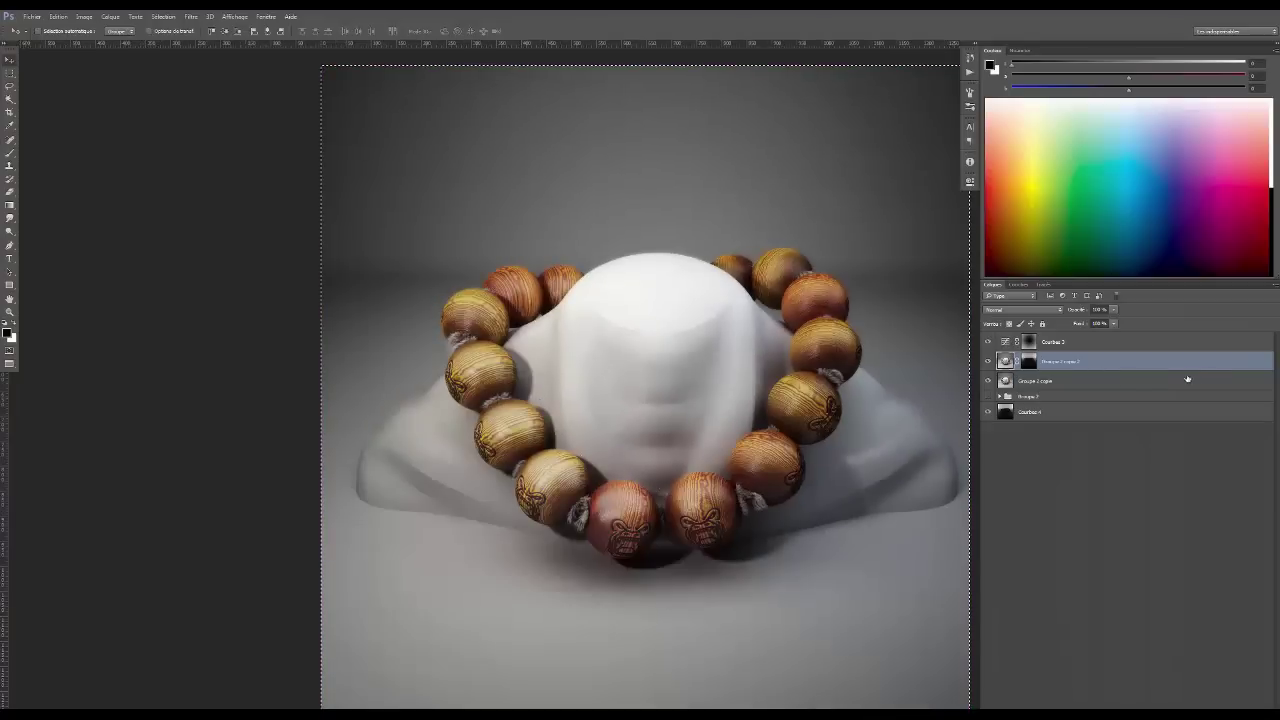
Group the sharp, blurred and vignette layers and rename the new group
{"action": "left_click", "coordinate": [1079, 382]}
{"action": "left_click", "coordinate": [1063, 344], "text": "shift"}
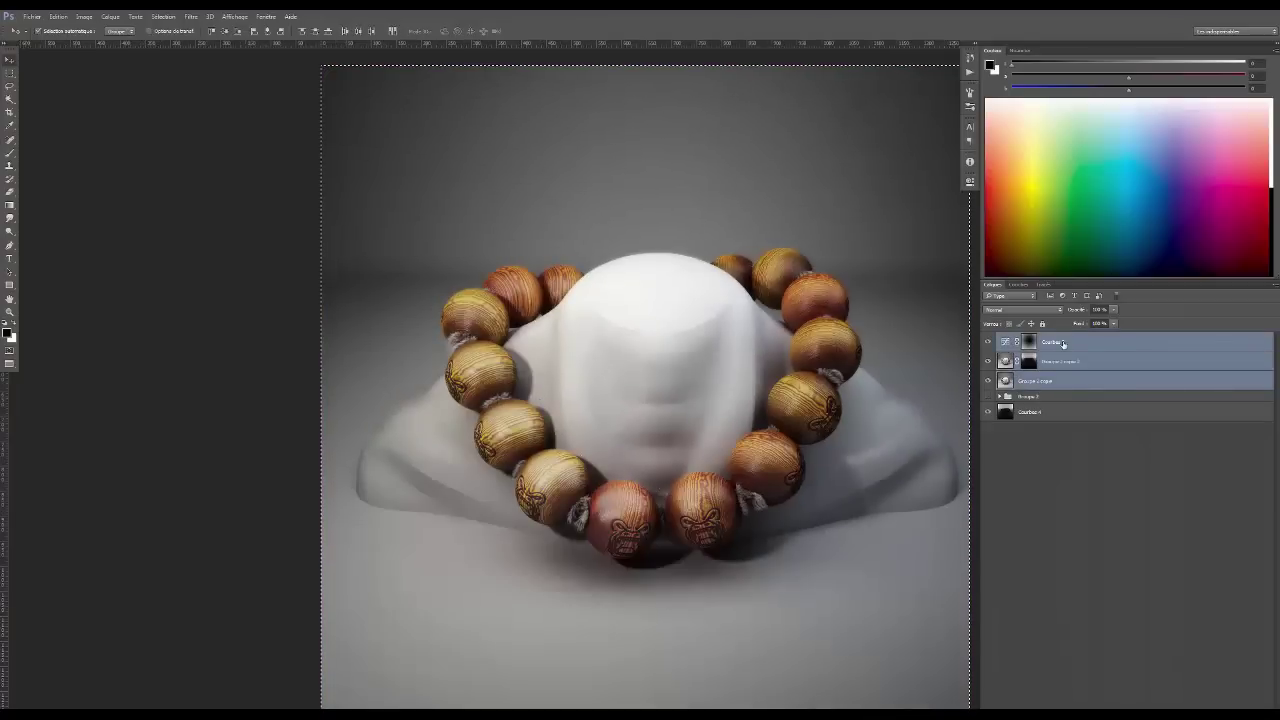
{"action": "key", "text": "ctrl+g"}
{"action": "double_click", "coordinate": [1026, 338]}
Merge a duplicate of the group into a single layer and duplicate that merged layer
{"action": "left_click_drag", "start_coordinate": [1026, 340], "coordinate": [1249, 713]}
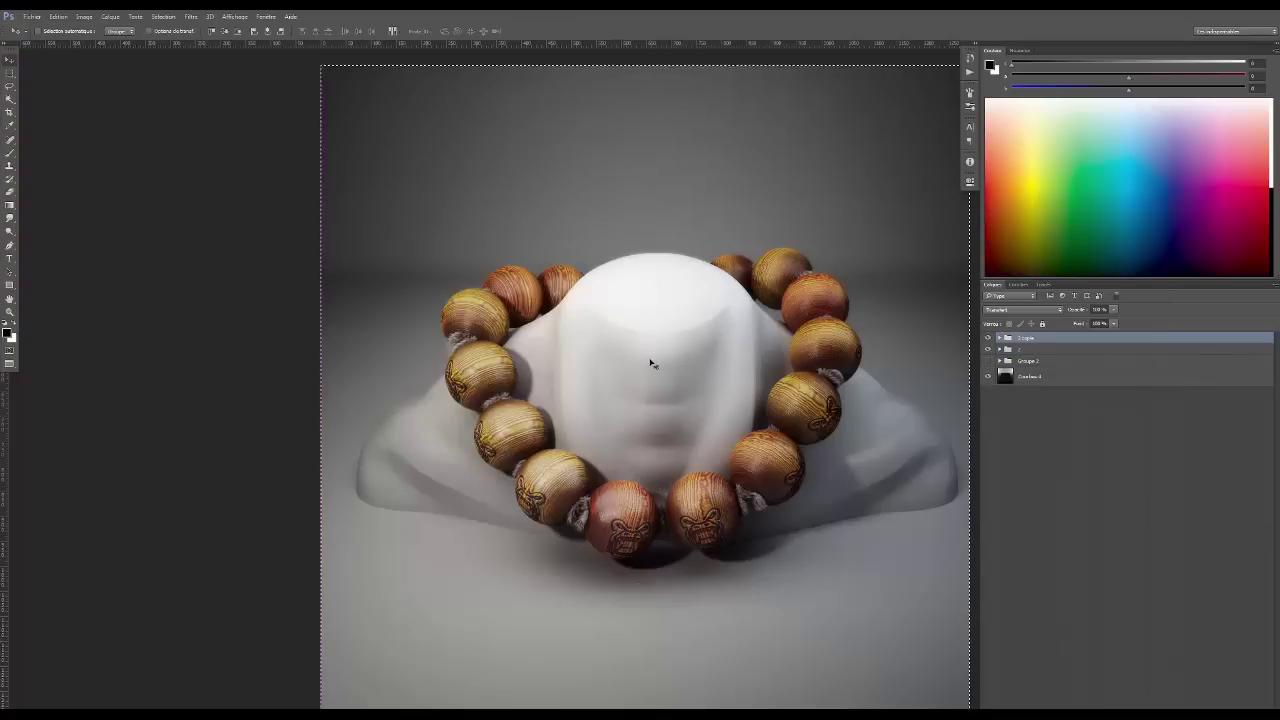
{"action": "key", "text": "ctrl+e"}
{"action": "left_click_drag", "start_coordinate": [700, 389], "coordinate": [605, 388]}
{"action": "left_click_drag", "start_coordinate": [1042, 343], "coordinate": [1250, 712]}
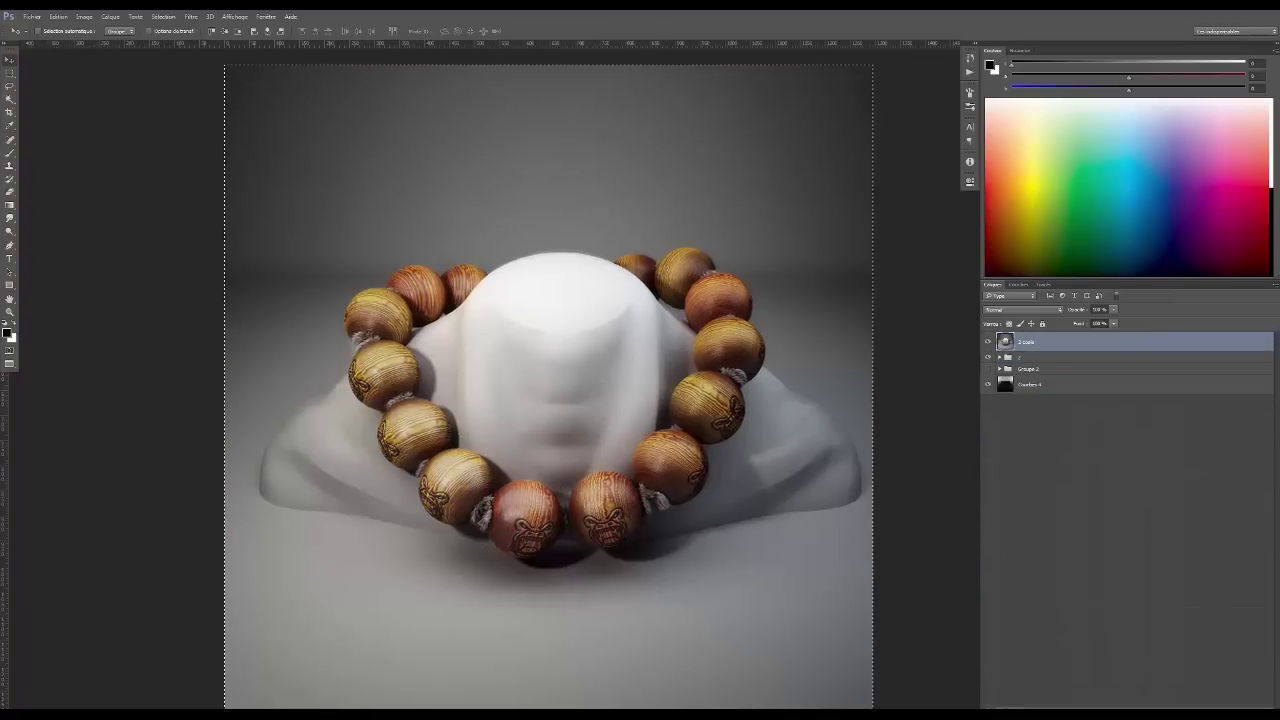
Apply the Passe-haut filter to the top merged copy with a very small radius that keeps only faint bead edges
{"action": "left_click", "coordinate": [191, 17]}
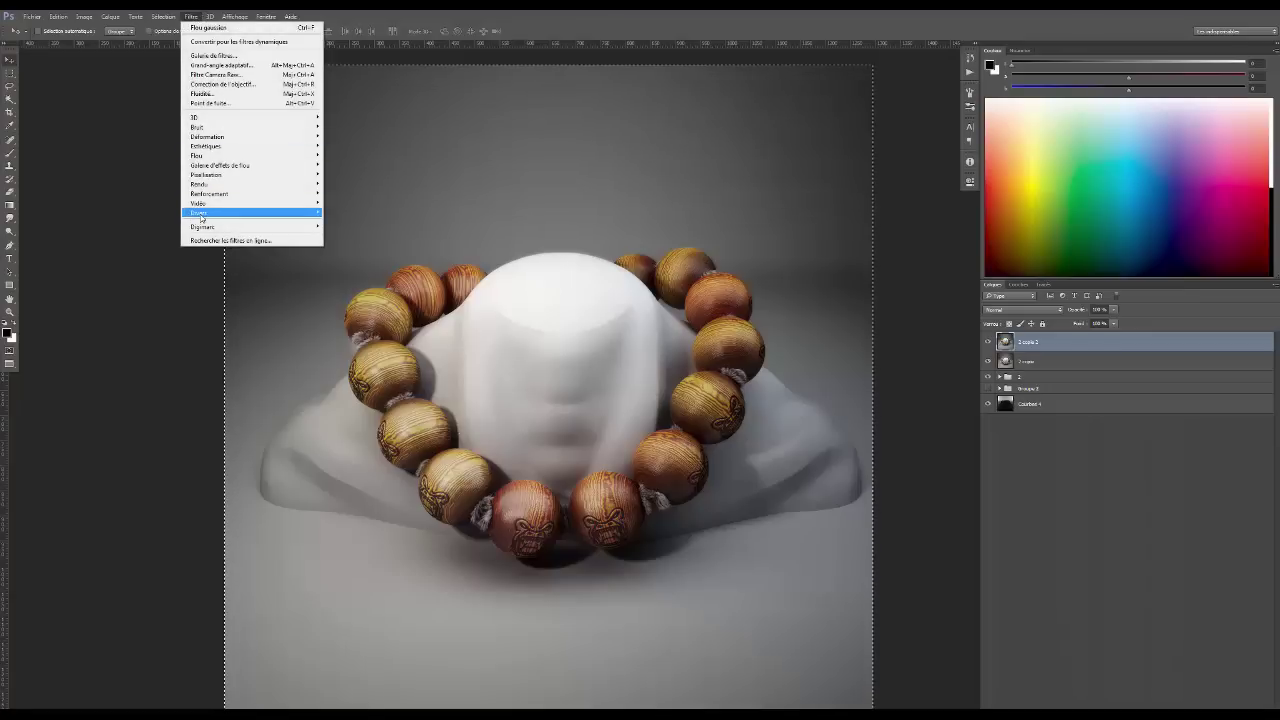
{"action": "mouse_move", "coordinate": [201, 216]}
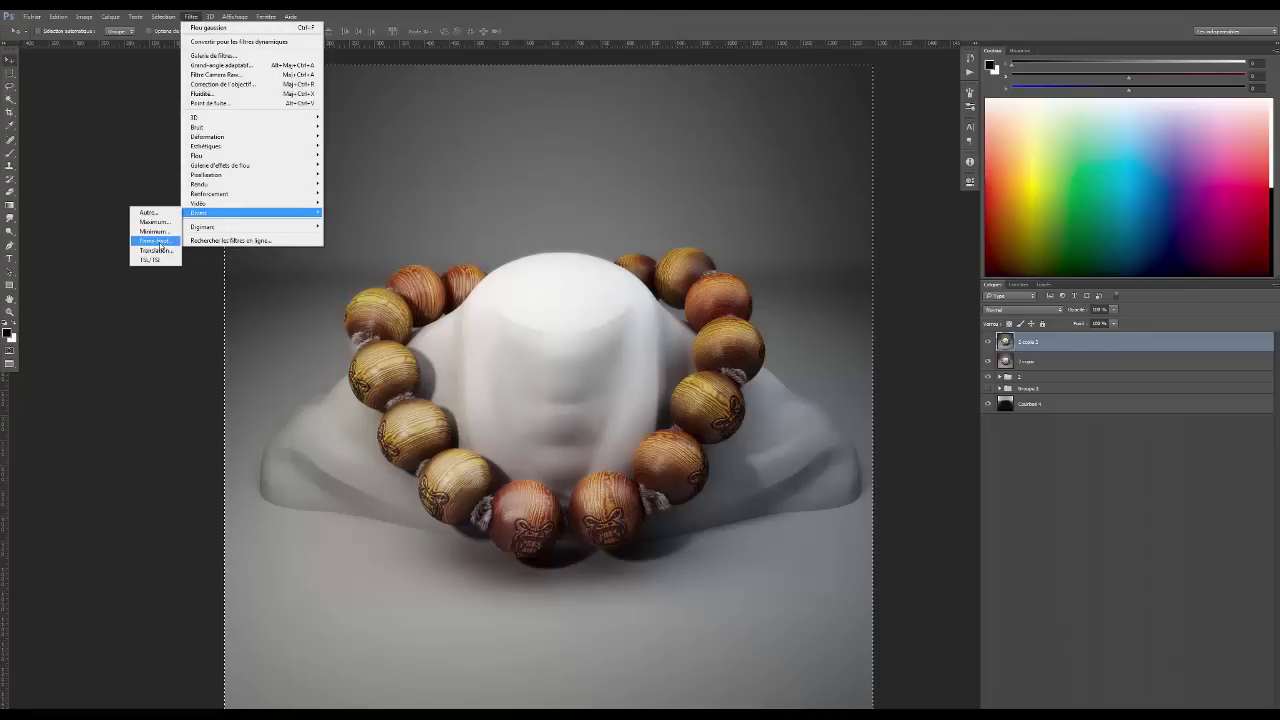
{"action": "left_click", "coordinate": [160, 247]}
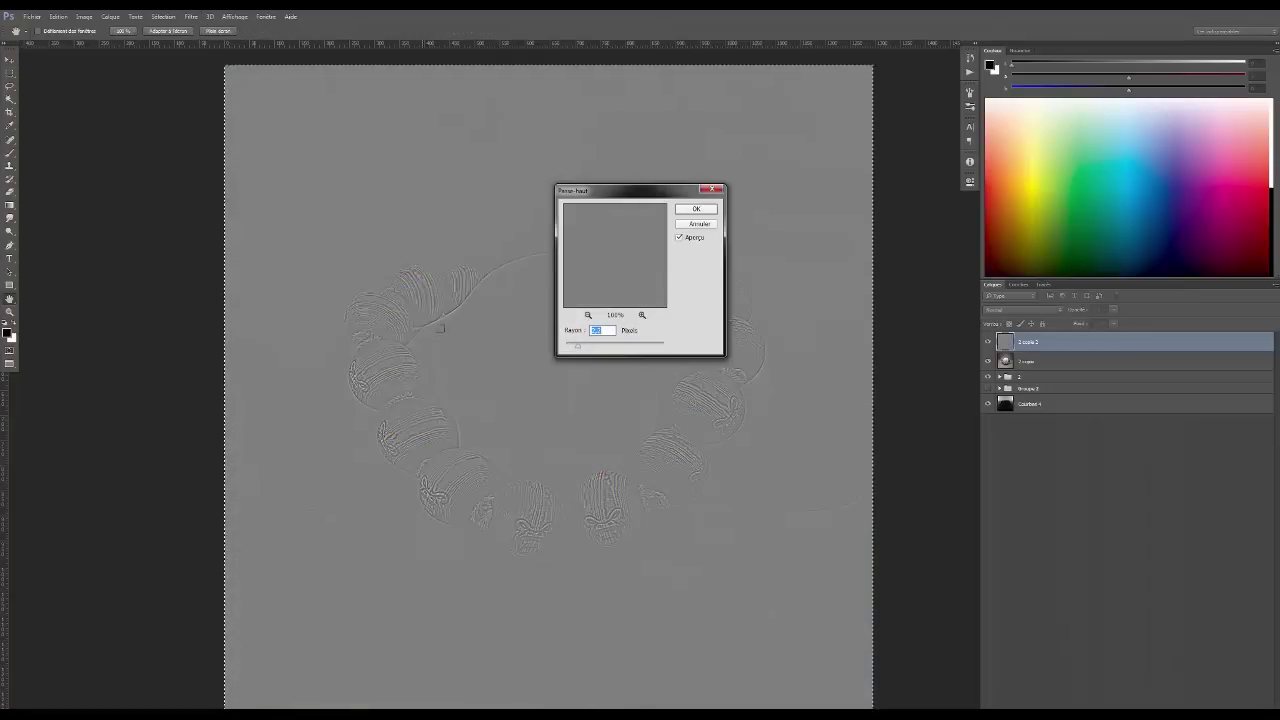
{"action": "left_click_drag", "start_coordinate": [578, 349], "coordinate": [569, 350]}
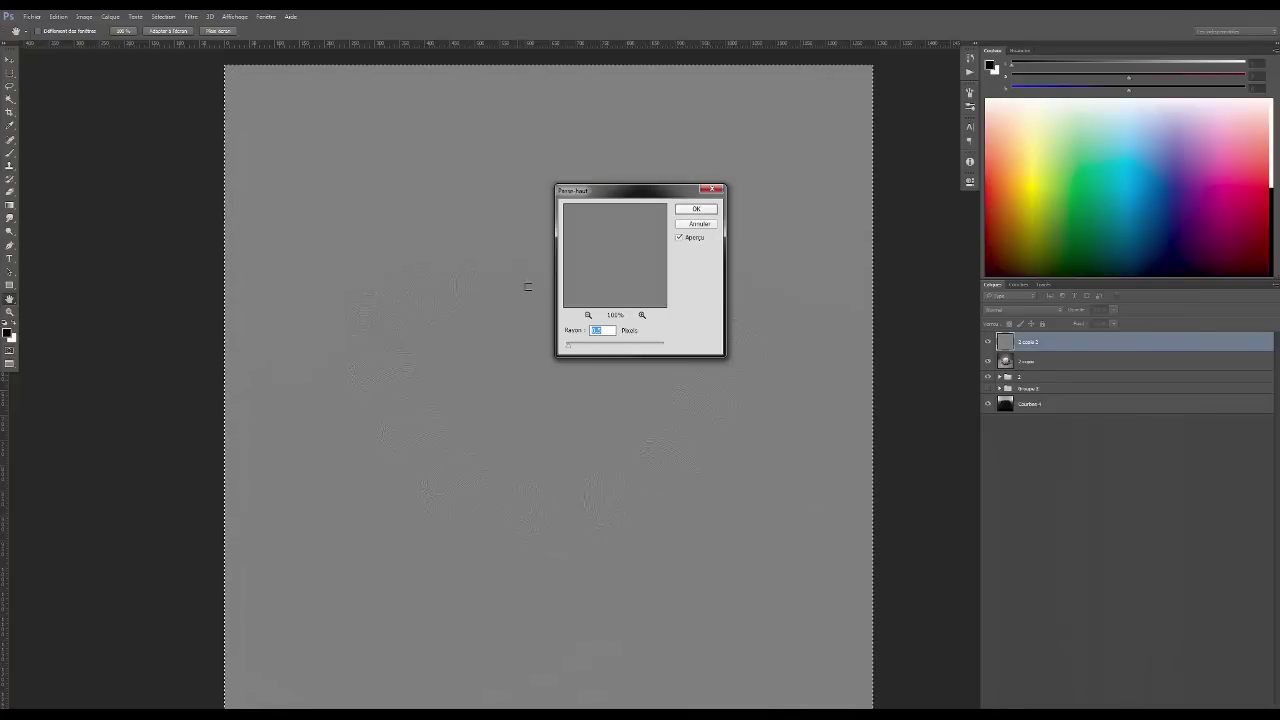
{"action": "left_click_drag", "start_coordinate": [592, 193], "coordinate": [743, 205]}
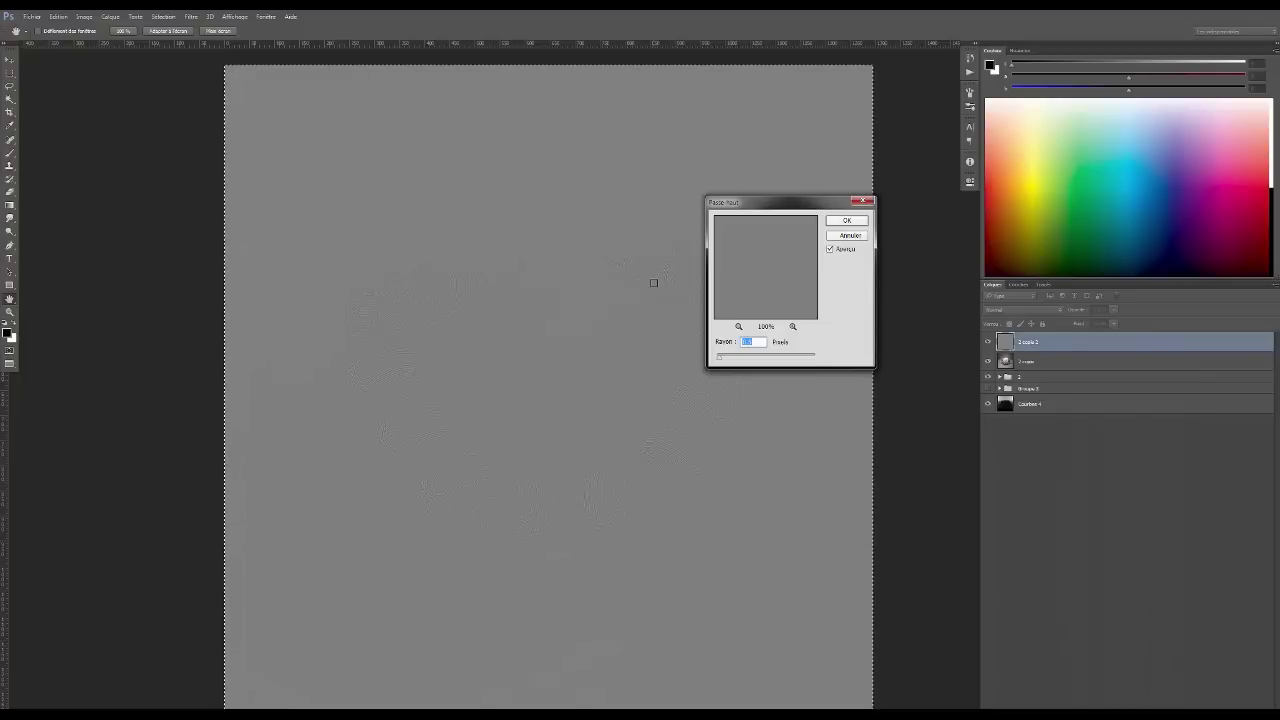
{"action": "mouse_move", "coordinate": [719, 357]}
{"action": "left_mouse_down"}
{"action": "mouse_move", "coordinate": [738, 362]}
{"action": "mouse_move", "coordinate": [724, 362]}
{"action": "left_mouse_up"}
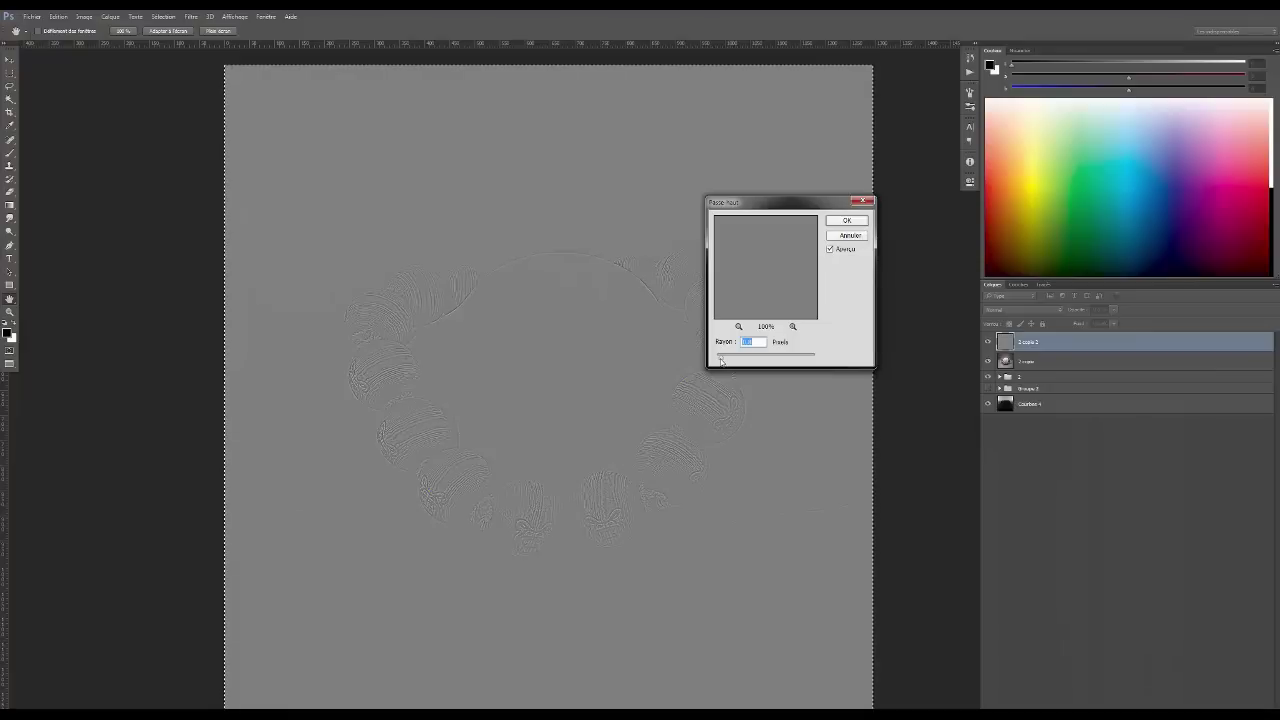
{"action": "left_click_drag", "start_coordinate": [721, 361], "coordinate": [721, 361]}
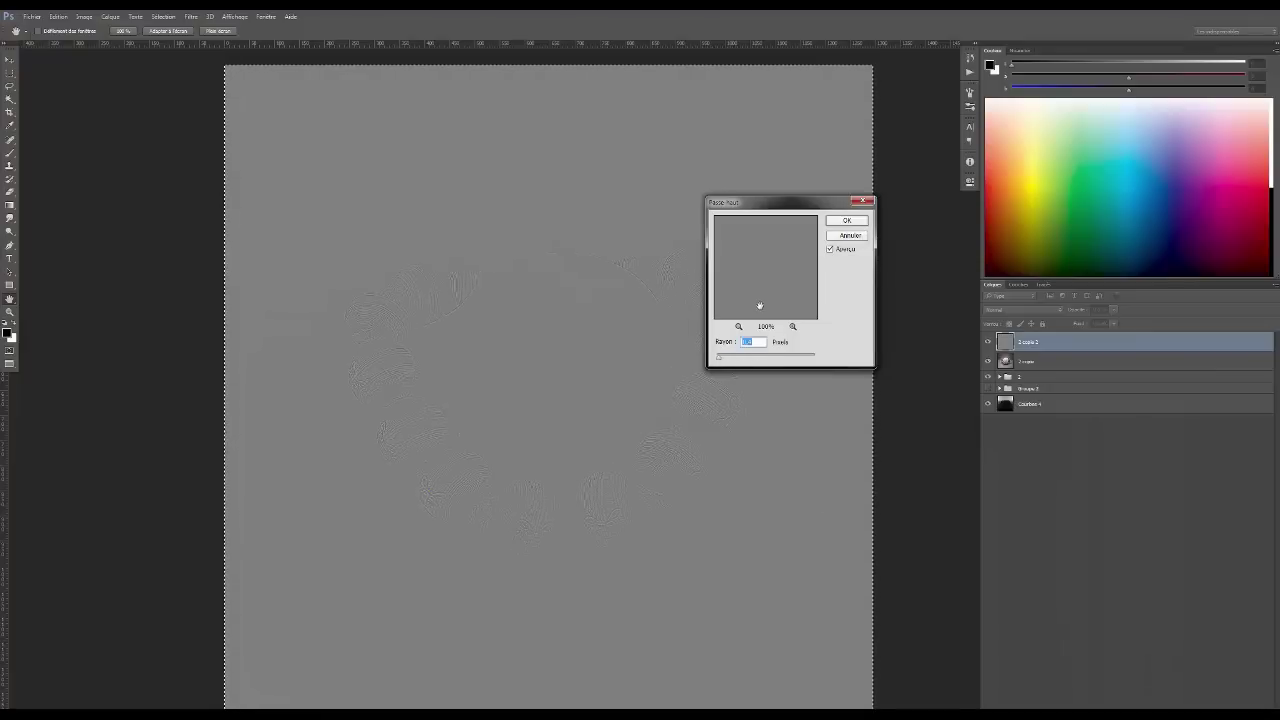
{"action": "left_click", "coordinate": [846, 222]}
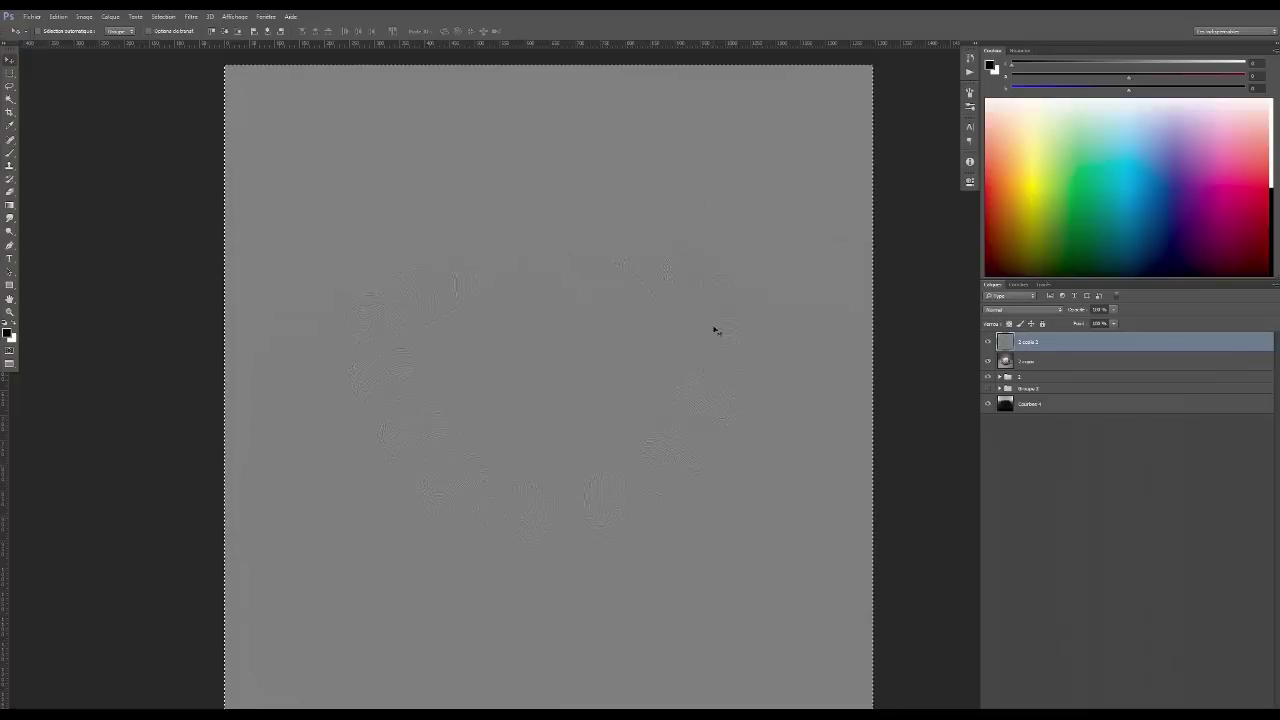
Set the filtered top layer's blend mode to Incrustation to sharpen the bead details
{"action": "key", "text": "ctrl+plus"}
{"action": "key", "text": "ctrl+plus"}
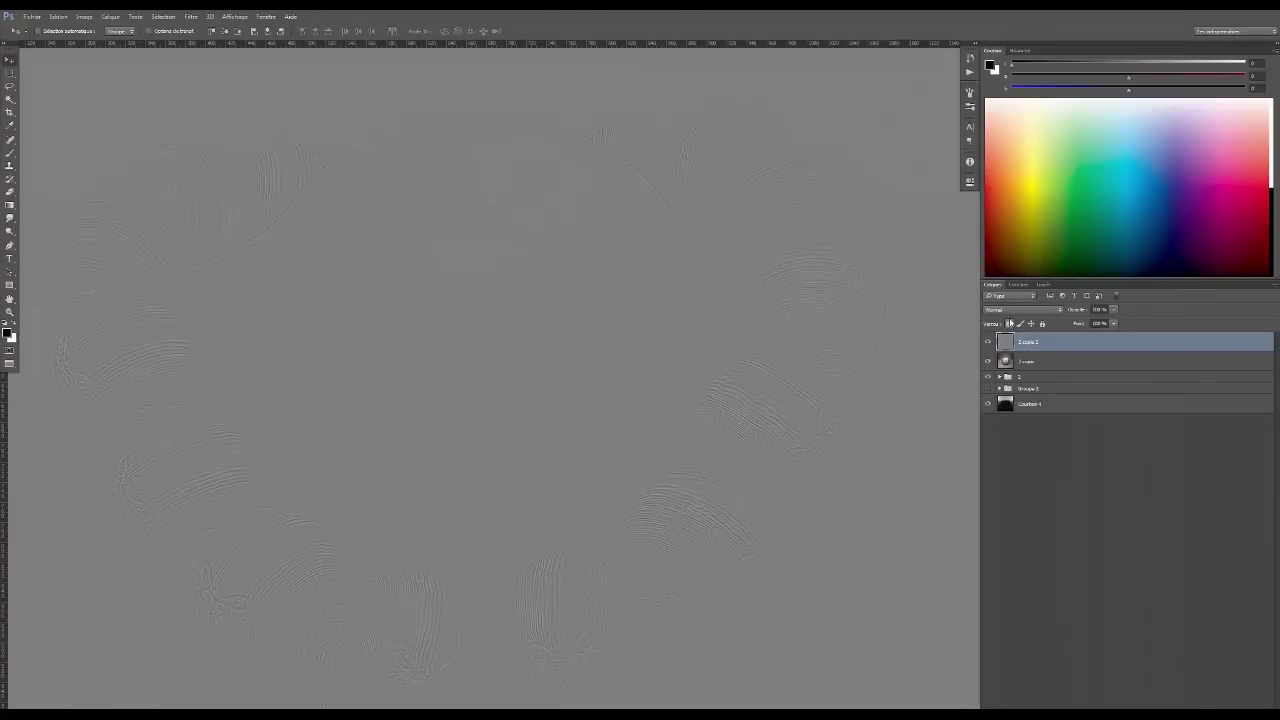
{"action": "left_click", "coordinate": [1010, 312]}
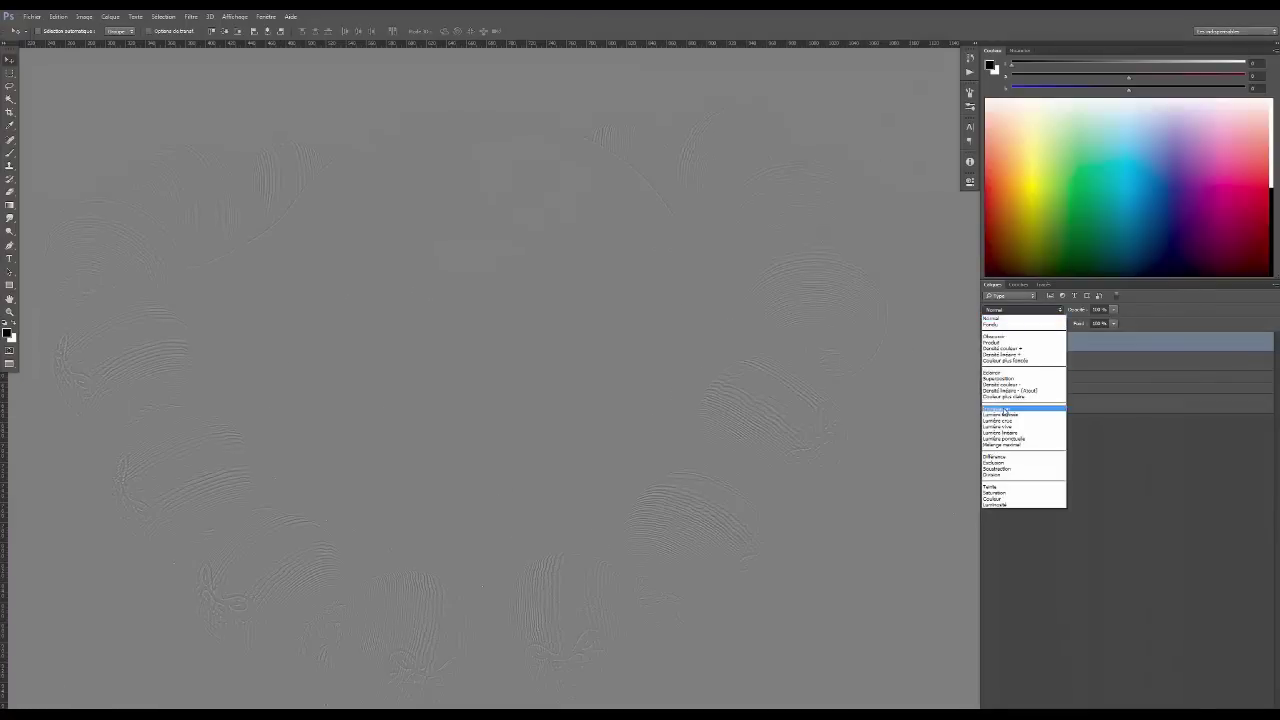
{"action": "left_click", "coordinate": [1173, 457]}
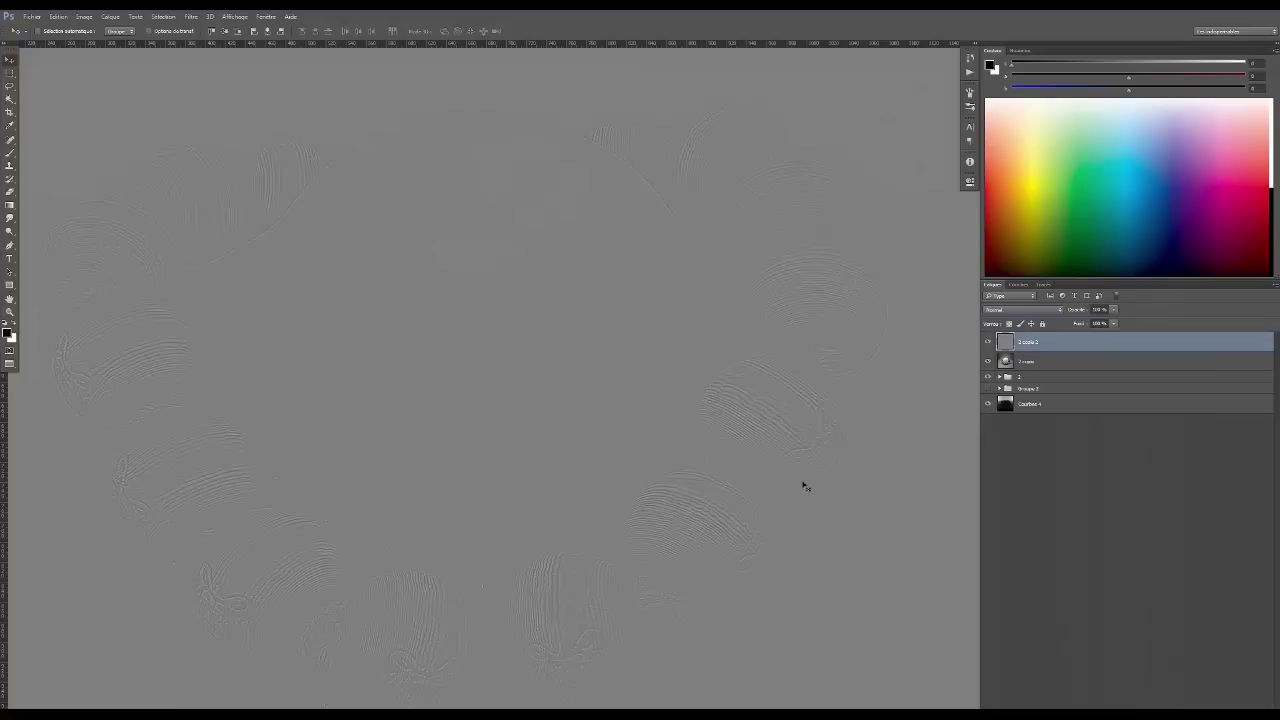
{"action": "left_click", "coordinate": [1015, 310]}
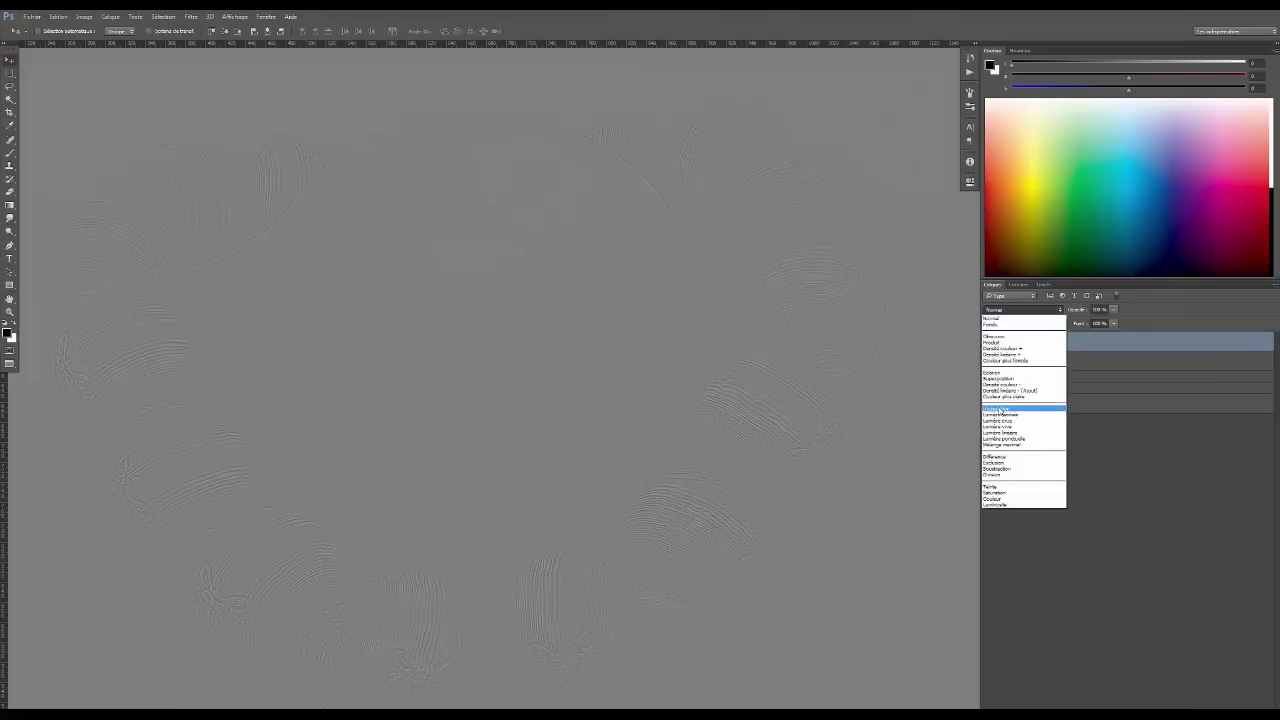
{"action": "left_click", "coordinate": [1000, 410]}
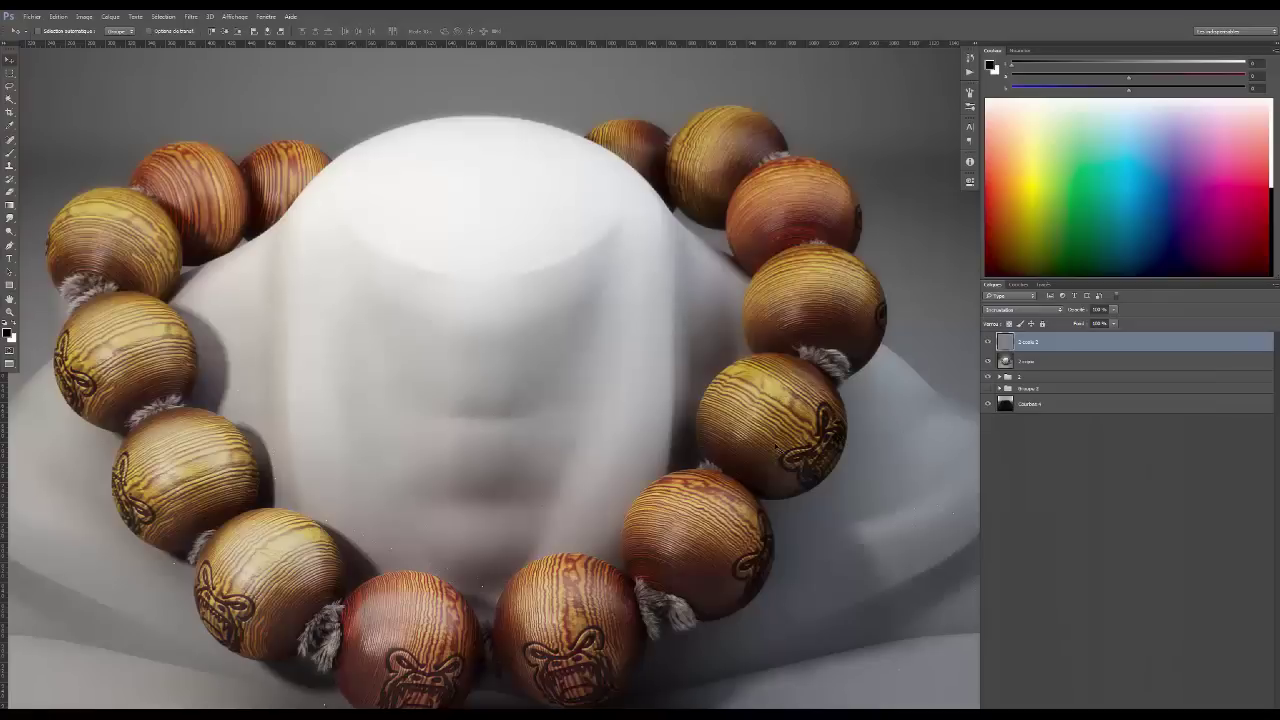
Examine the engraved beads up close with the high-pass sharpening layer hidden and shown to compare its effect on the wood grain
{"action": "key", "text": "ctrl+plus"}
{"action": "left_click_drag", "start_coordinate": [652, 680], "coordinate": [819, 427]}
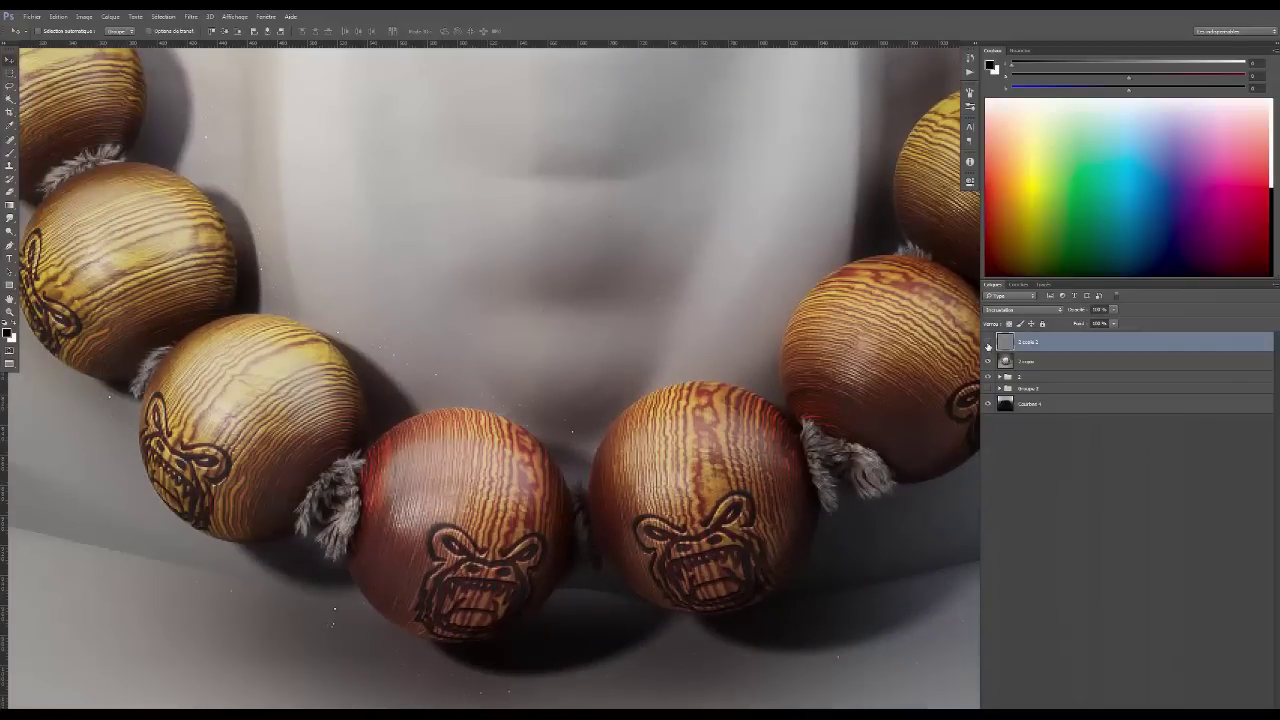
{"action": "left_click", "coordinate": [988, 346]}
{"action": "left_click", "coordinate": [988, 346]}
{"action": "left_click", "coordinate": [988, 346]}
{"action": "left_click", "coordinate": [987, 346]}
{"action": "left_click", "coordinate": [988, 346]}
{"action": "key", "text": "ctrl+plus"}
{"action": "left_click_drag", "start_coordinate": [755, 522], "coordinate": [838, 428]}
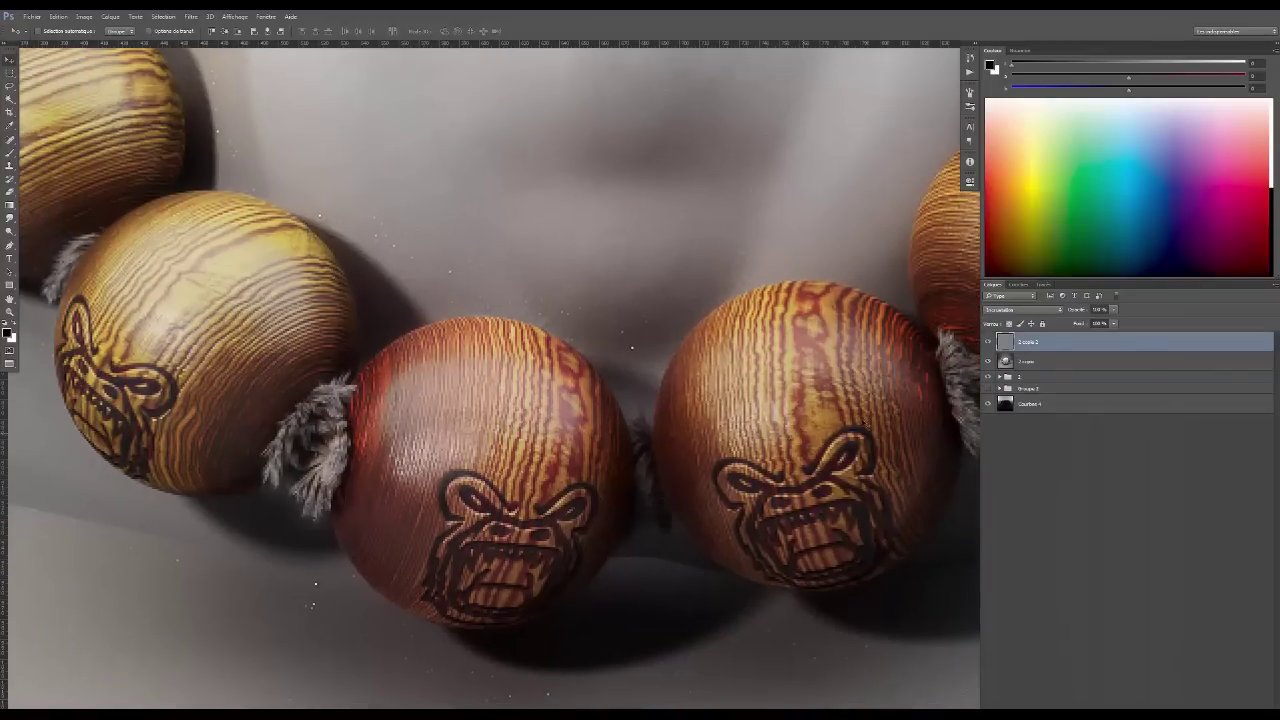
{"action": "left_click", "coordinate": [987, 343]}
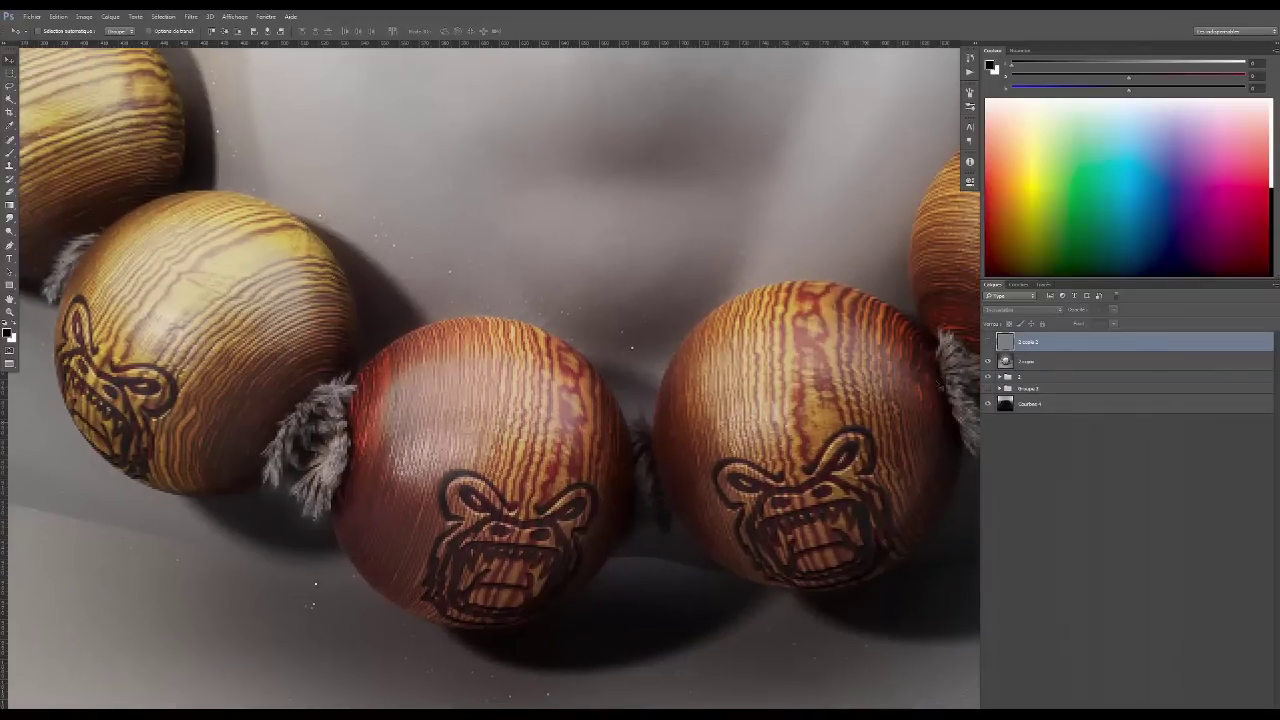
{"action": "left_click", "coordinate": [987, 343]}
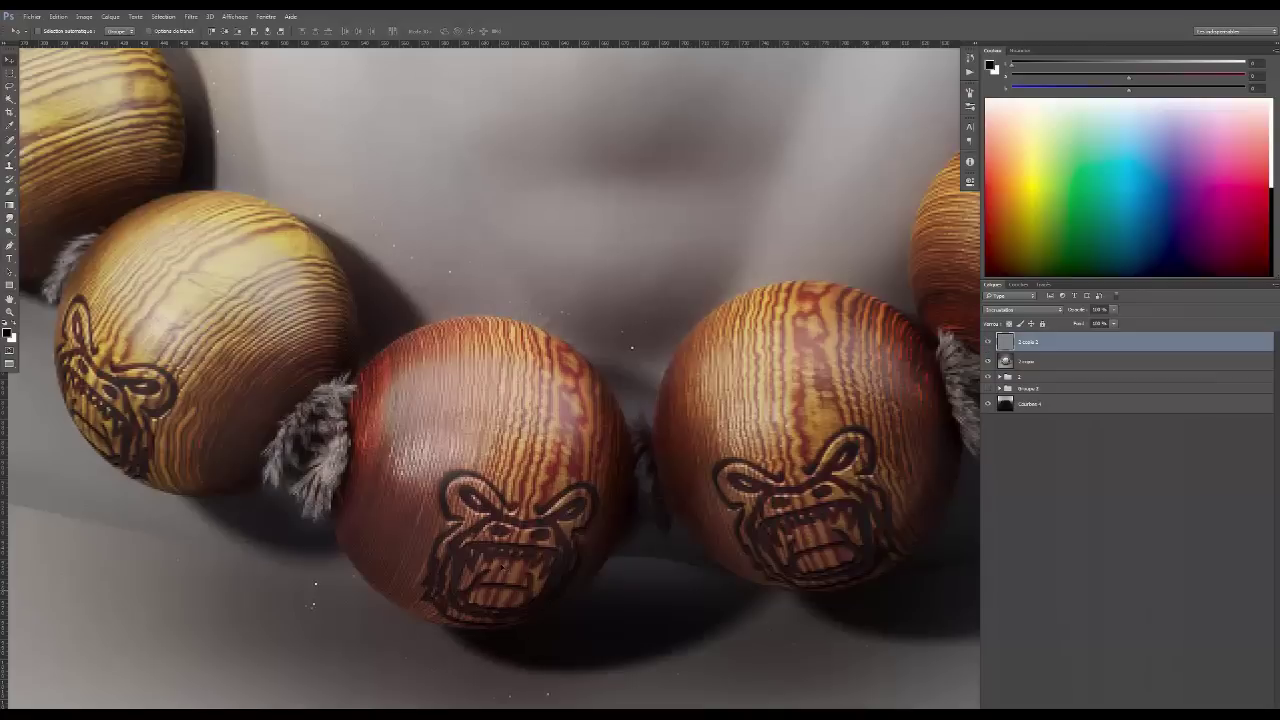
{"action": "scroll", "coordinate": [567, 558], "scroll_direction": "down", "scroll_amount": 5}
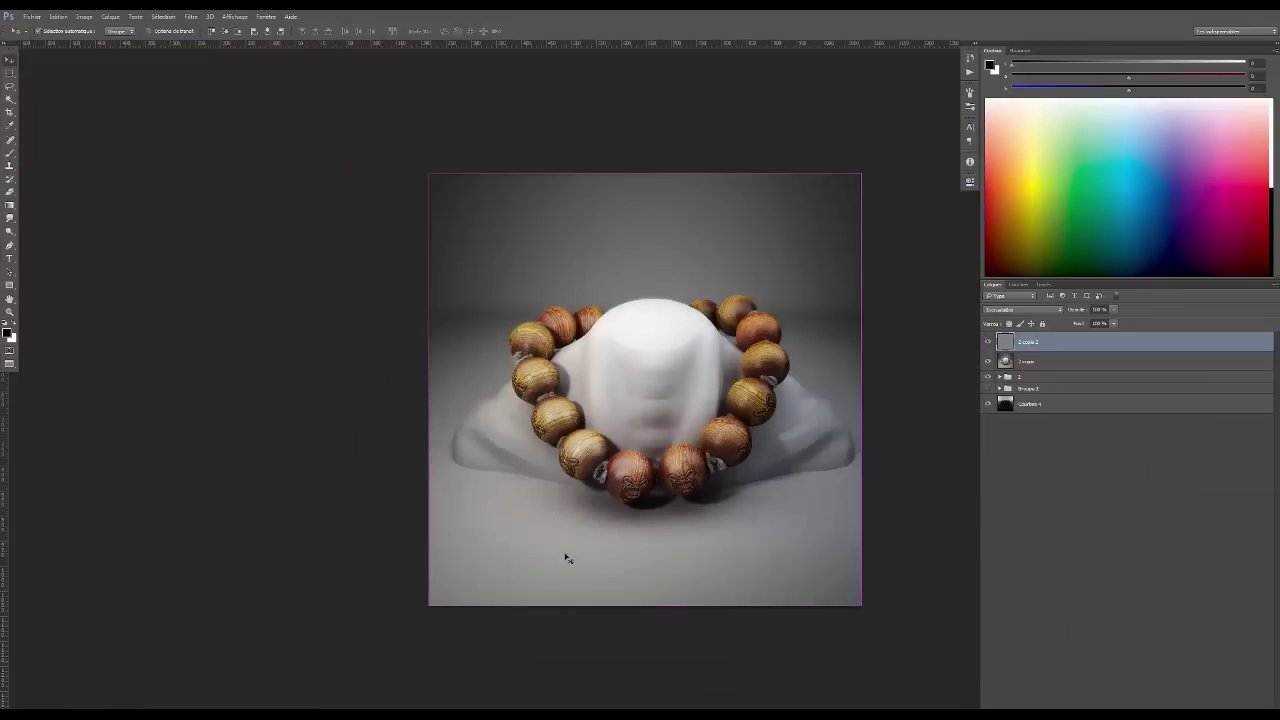
Add a Courbes adjustment layer above the sharpening layer and shape a gentle S-curve with darker shadows and slightly lifted highlights
{"action": "key", "text": "ctrl+a"}
{"action": "scroll", "coordinate": [567, 558], "scroll_direction": "up", "scroll_amount": 2}
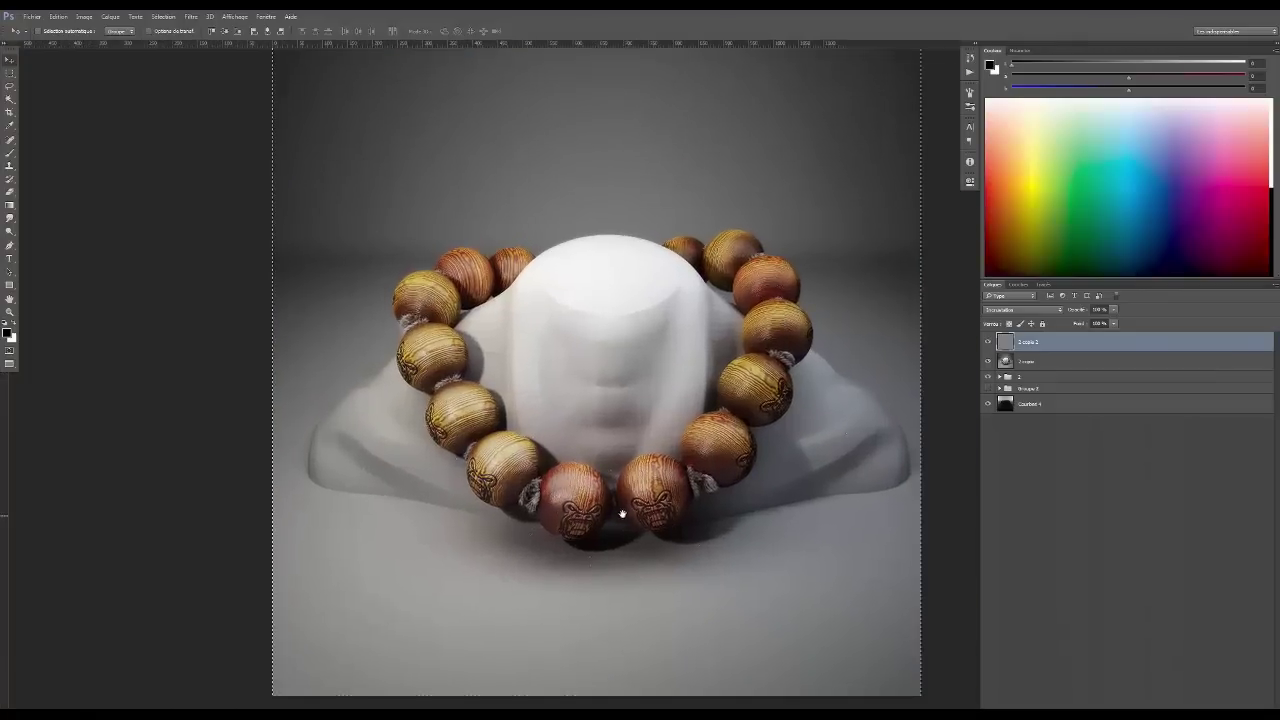
{"action": "left_click_drag", "start_coordinate": [622, 513], "coordinate": [577, 492]}
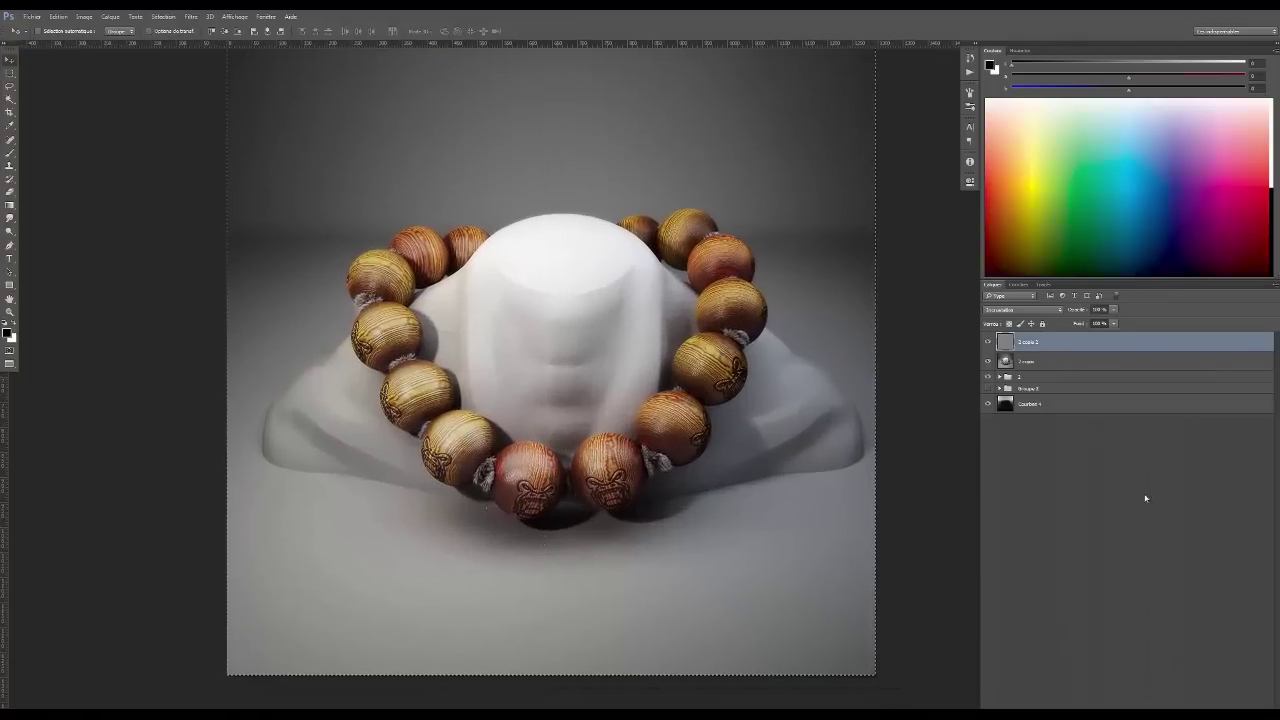
{"action": "left_click", "coordinate": [1216, 713]}
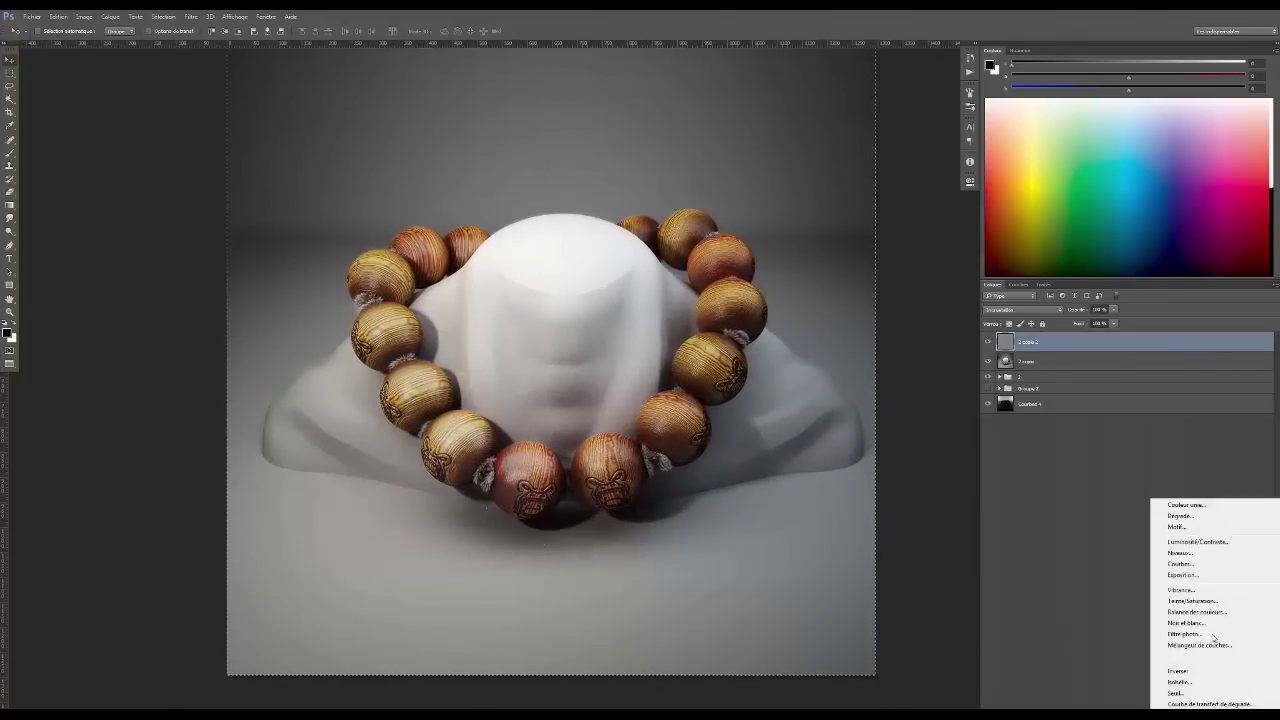
{"action": "left_click", "coordinate": [1180, 563]}
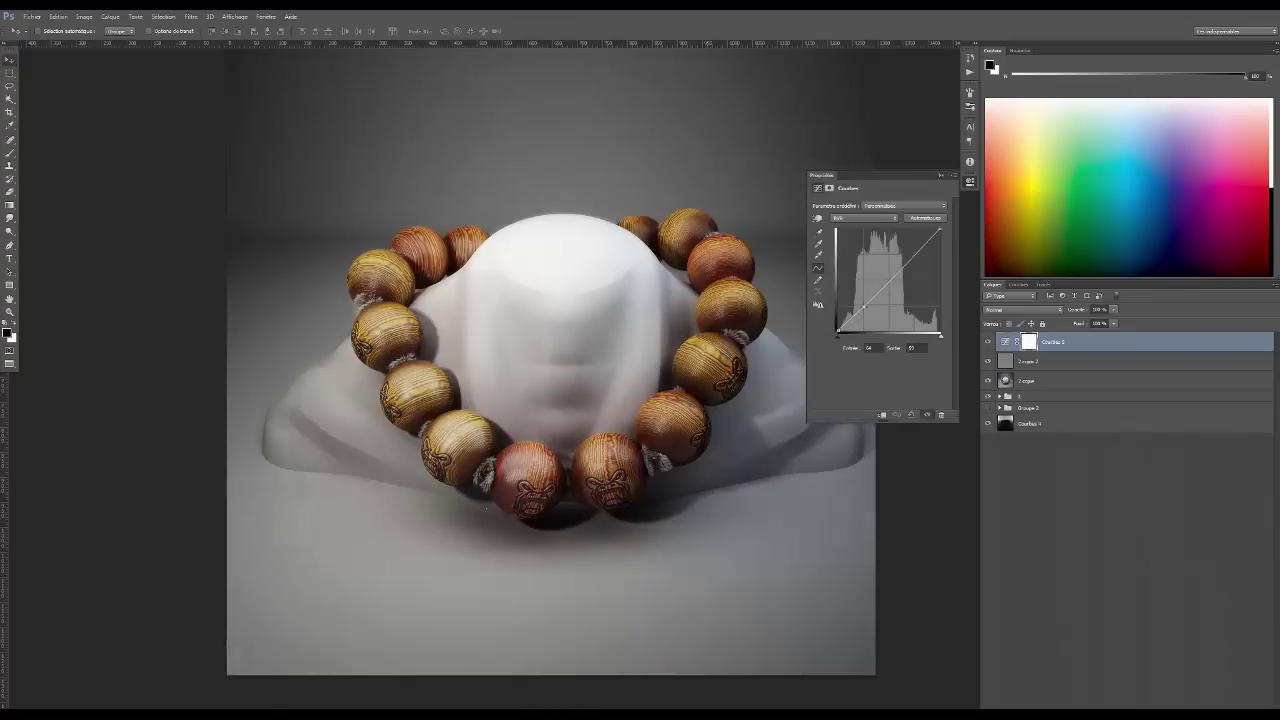
{"action": "left_click_drag", "start_coordinate": [864, 303], "coordinate": [865, 311]}
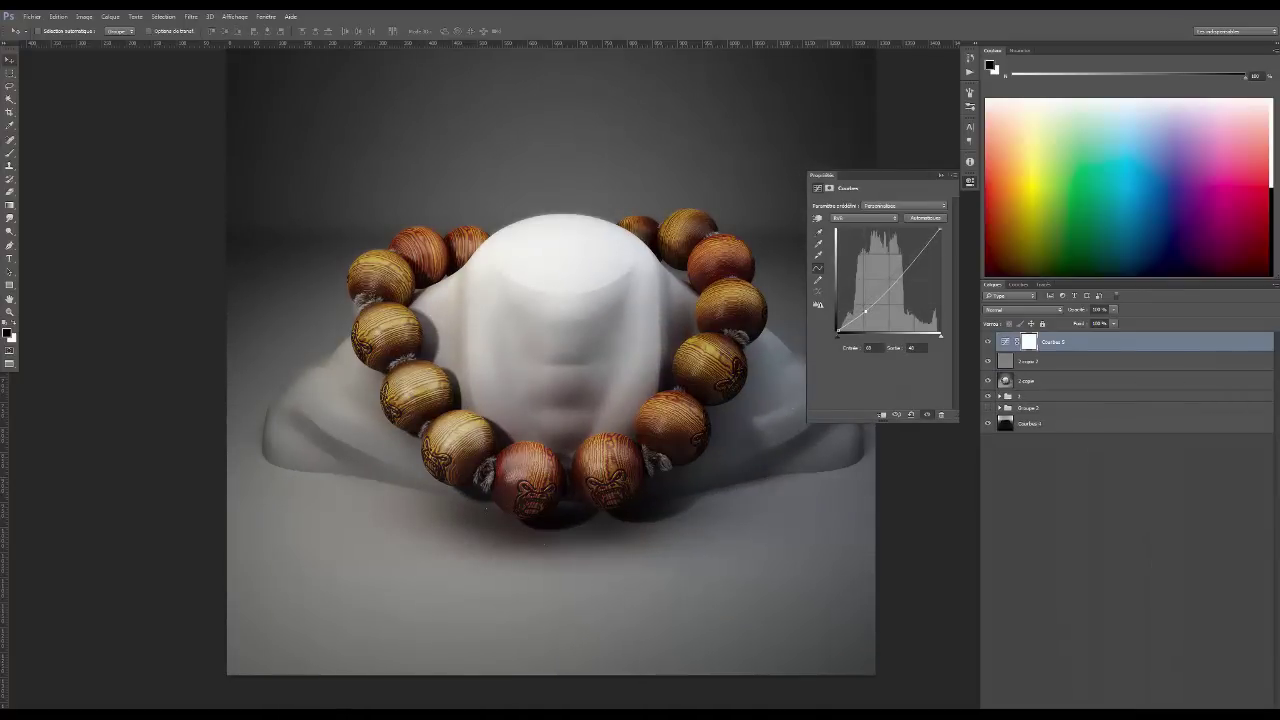
{"action": "left_click", "coordinate": [907, 265]}
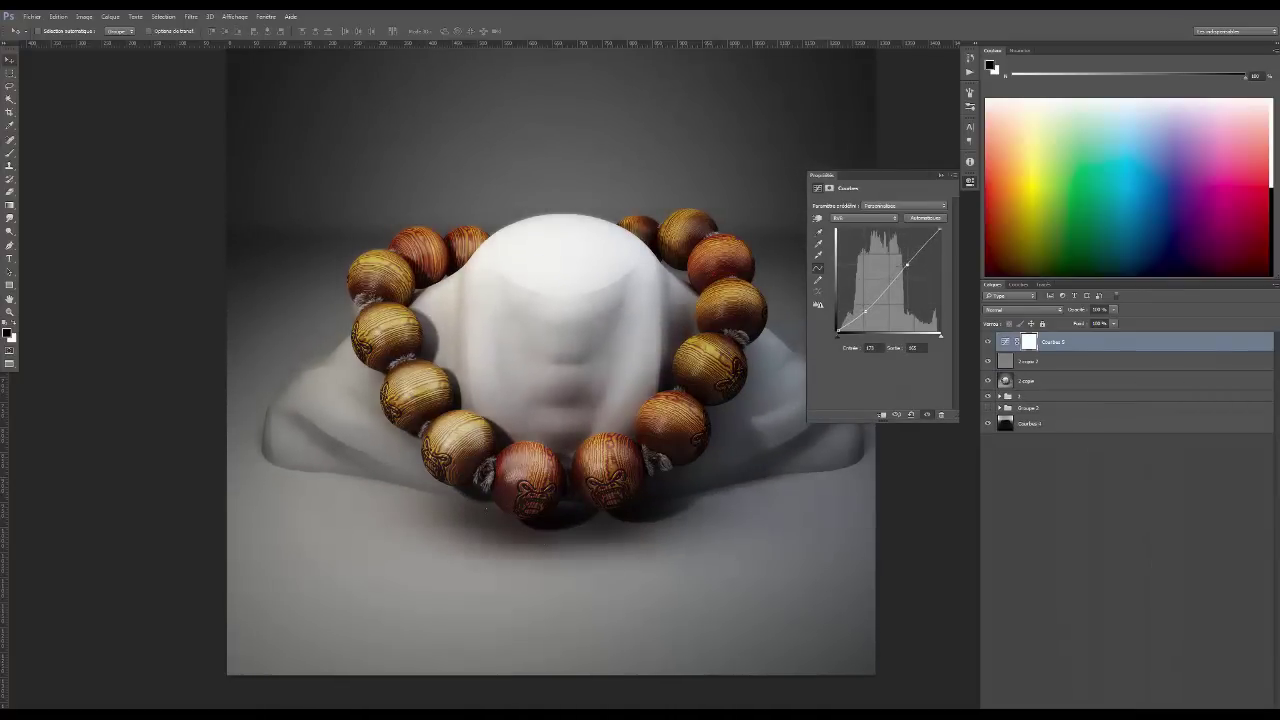
{"action": "left_click", "coordinate": [865, 311]}
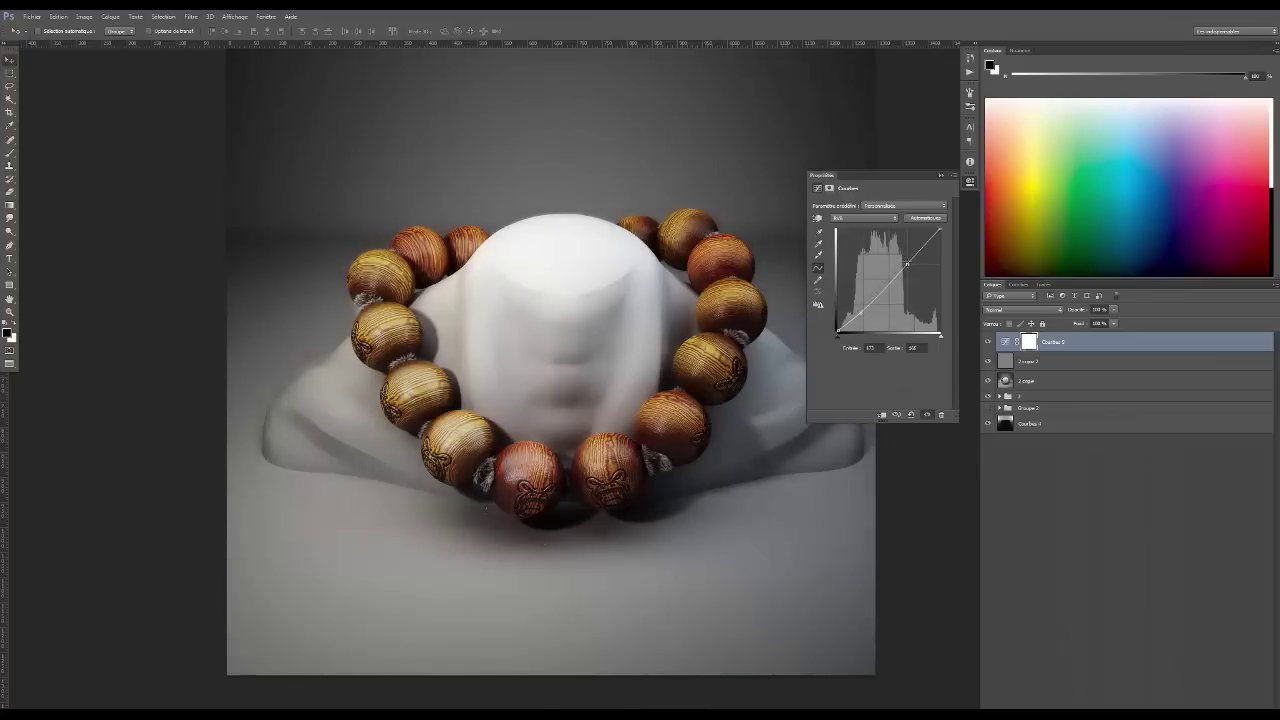
{"action": "left_click_drag", "start_coordinate": [907, 263], "coordinate": [906, 261]}
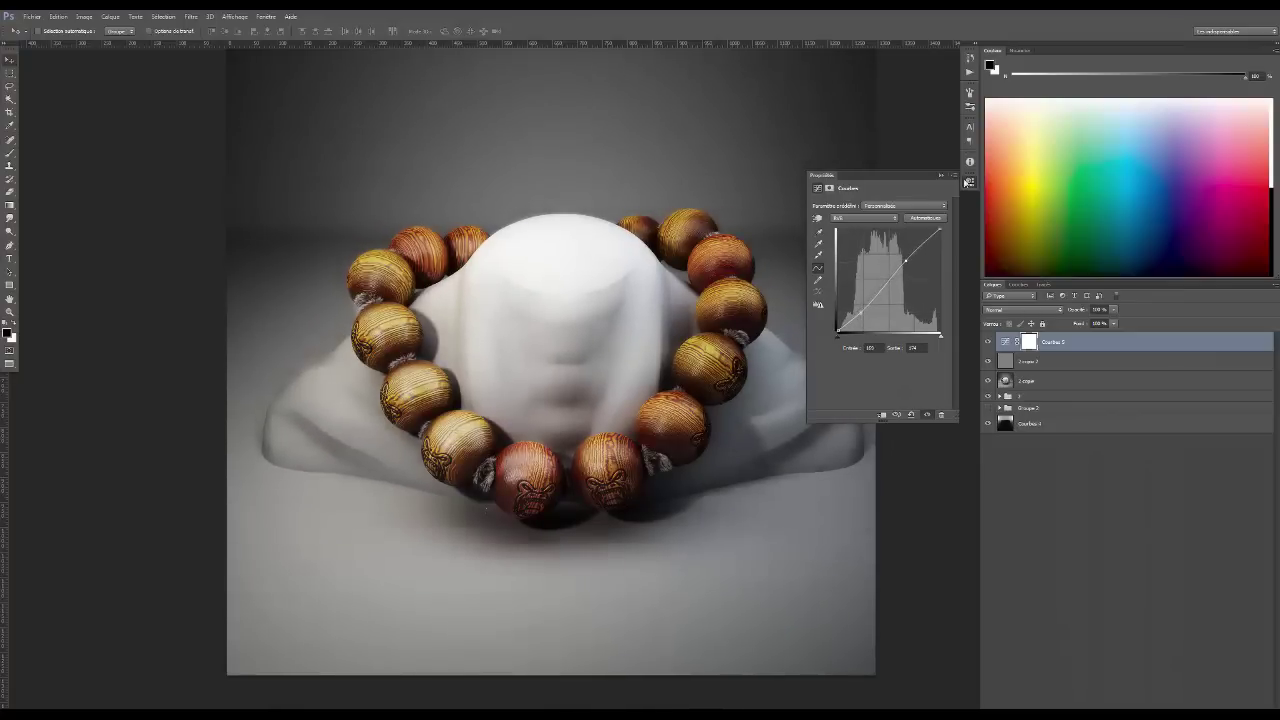
{"action": "left_click", "coordinate": [941, 176]}
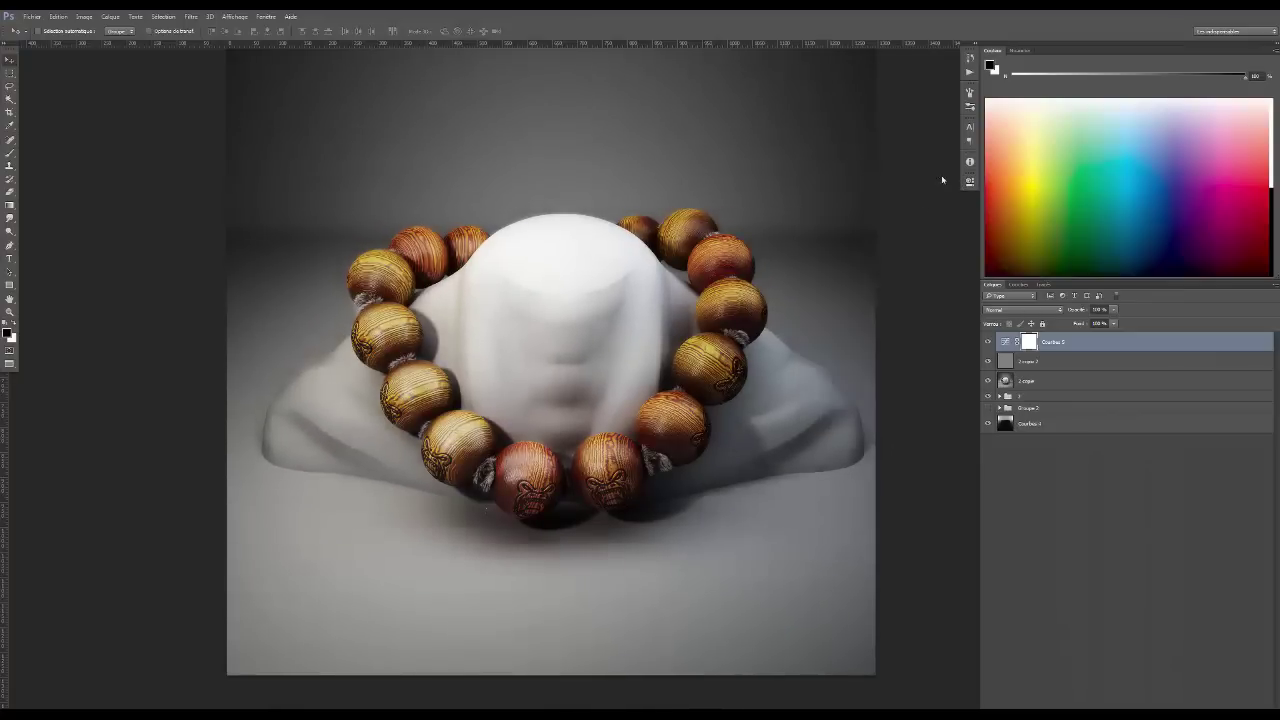
Refine the new Courbes layer by slightly readjusting its shadow and highlight points
{"action": "double_click", "coordinate": [1006, 342]}
{"action": "left_click", "coordinate": [860, 310]}
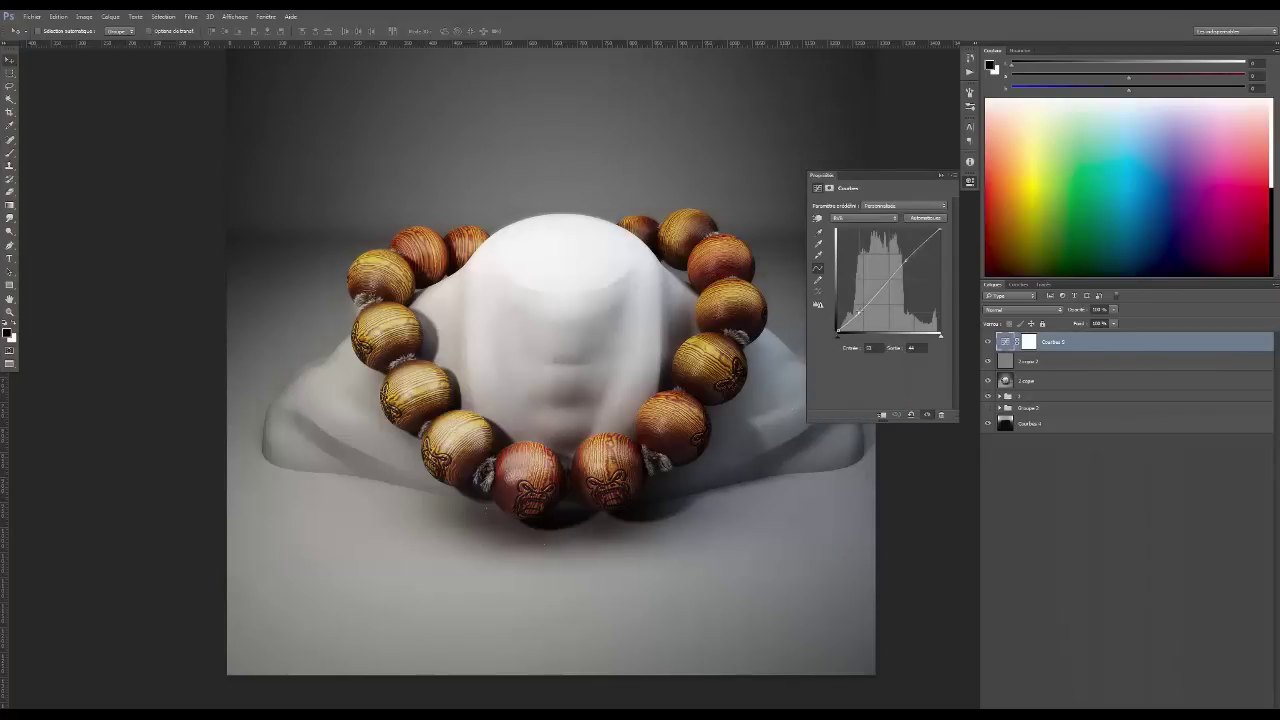
{"action": "left_click_drag", "start_coordinate": [860, 308], "coordinate": [862, 310]}
{"action": "left_click", "coordinate": [906, 258]}
Add a Filtre photo adjustment layer on top and set its color to a saturated blue with RGB 22, 0, 236
{"action": "left_click", "coordinate": [1148, 711]}
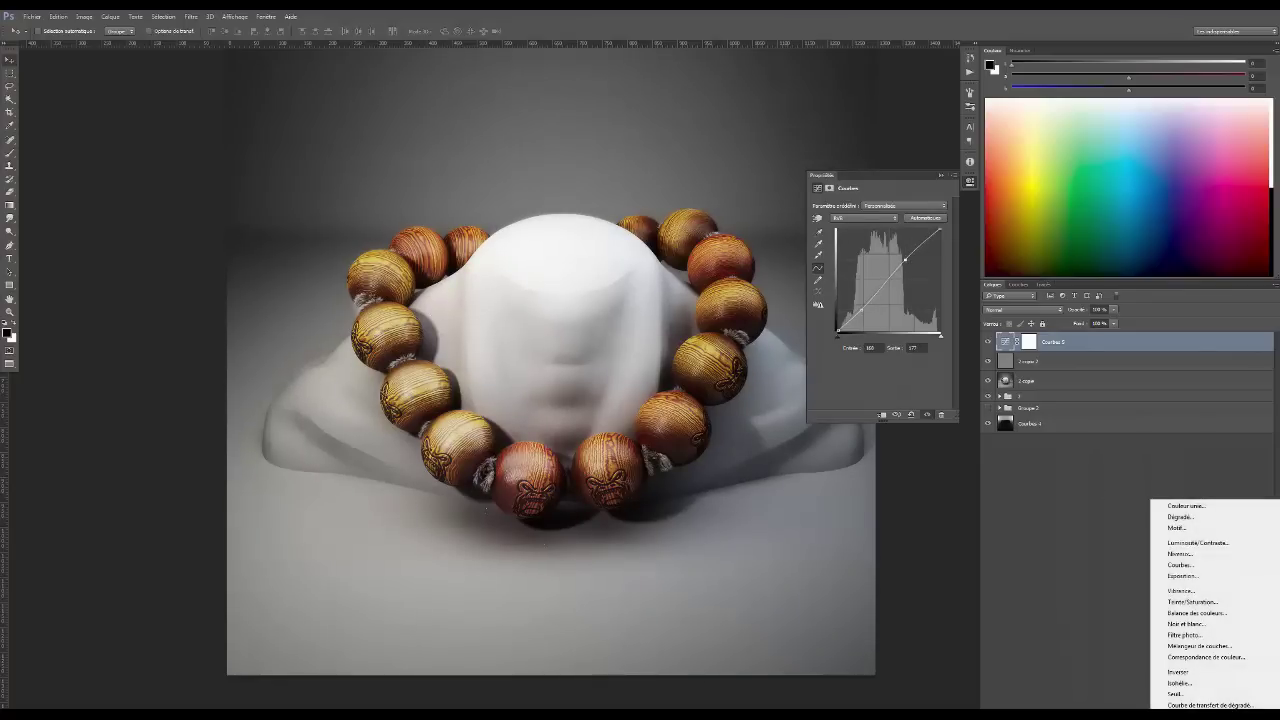
{"action": "left_click", "coordinate": [1184, 635]}
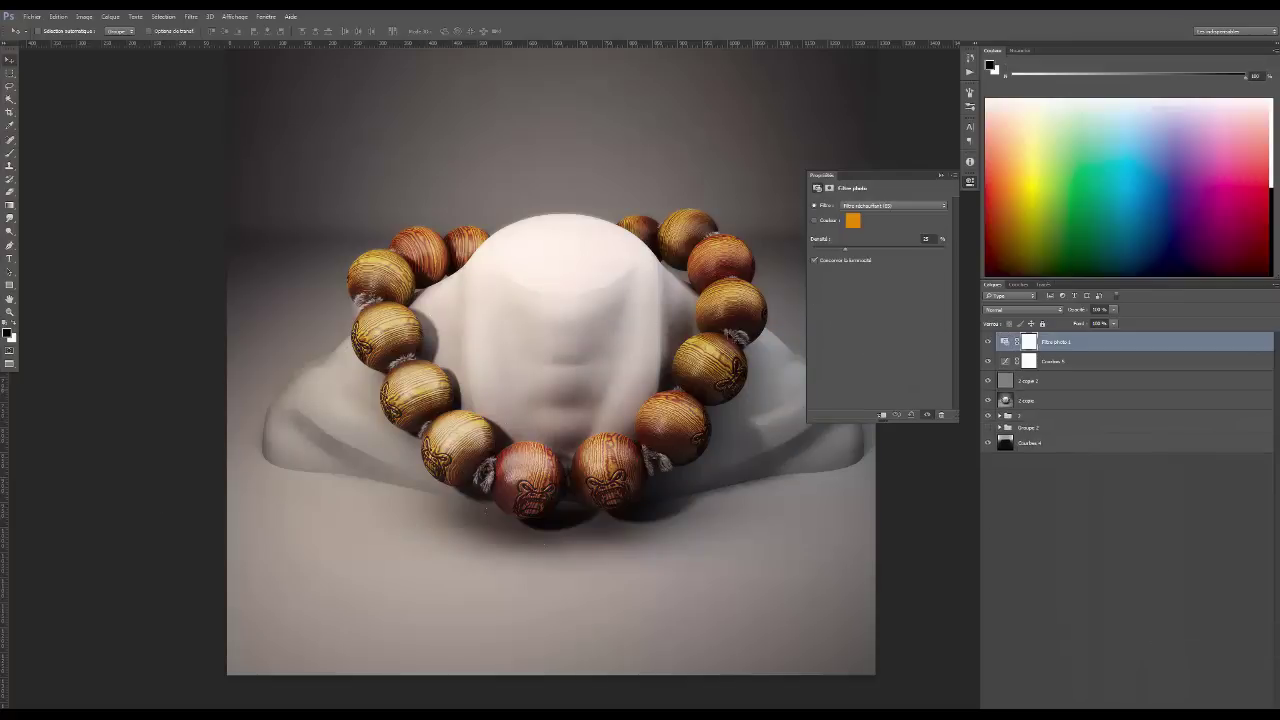
{"action": "left_click", "coordinate": [854, 220]}
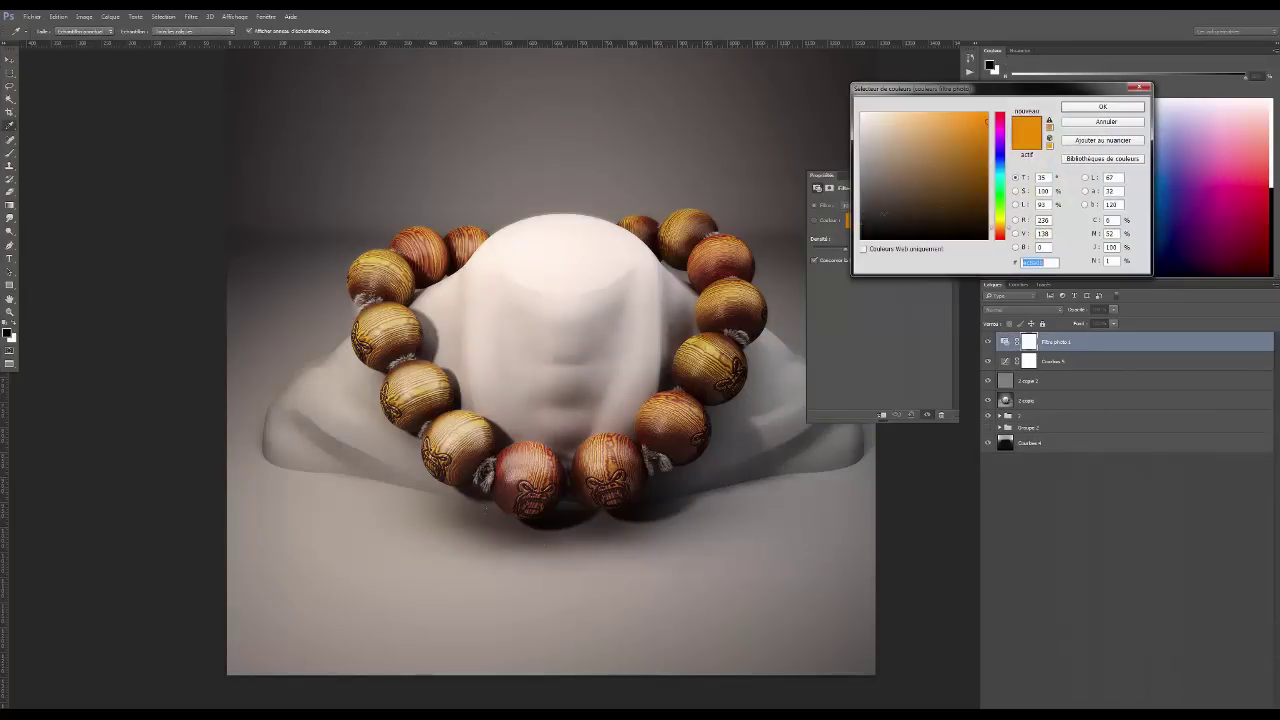
{"action": "mouse_move", "coordinate": [1003, 192]}
{"action": "left_mouse_down"}
{"action": "mouse_move", "coordinate": [999, 230]}
{"action": "mouse_move", "coordinate": [1003, 200]}
{"action": "left_mouse_up"}
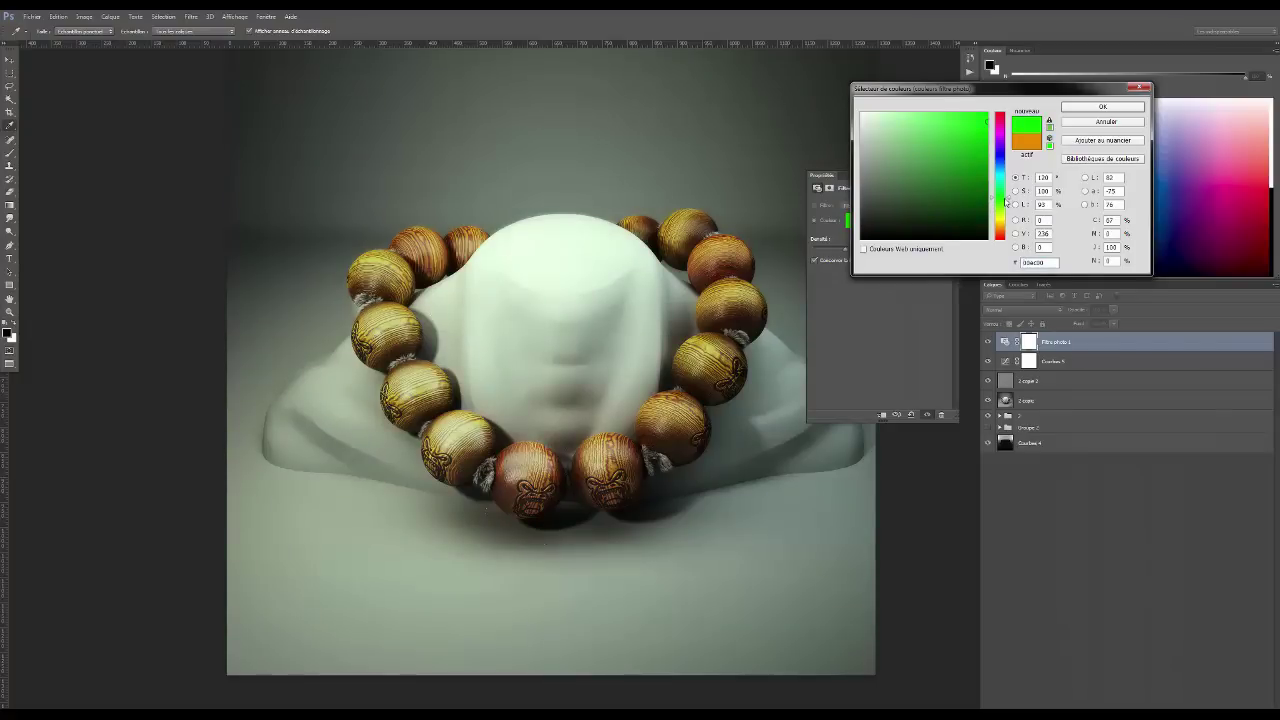
{"action": "left_click_drag", "start_coordinate": [1001, 197], "coordinate": [1007, 156]}
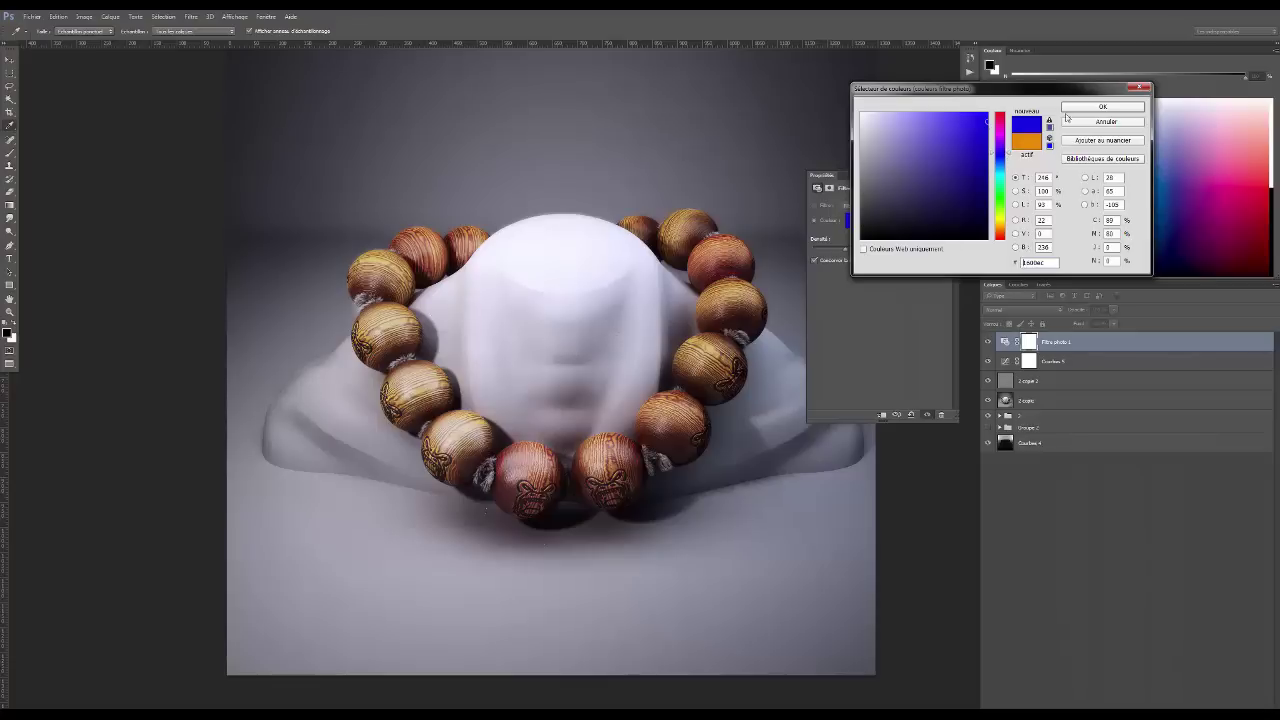
{"action": "left_click", "coordinate": [1102, 106]}
{"action": "key", "text": "ctrl+minus"}
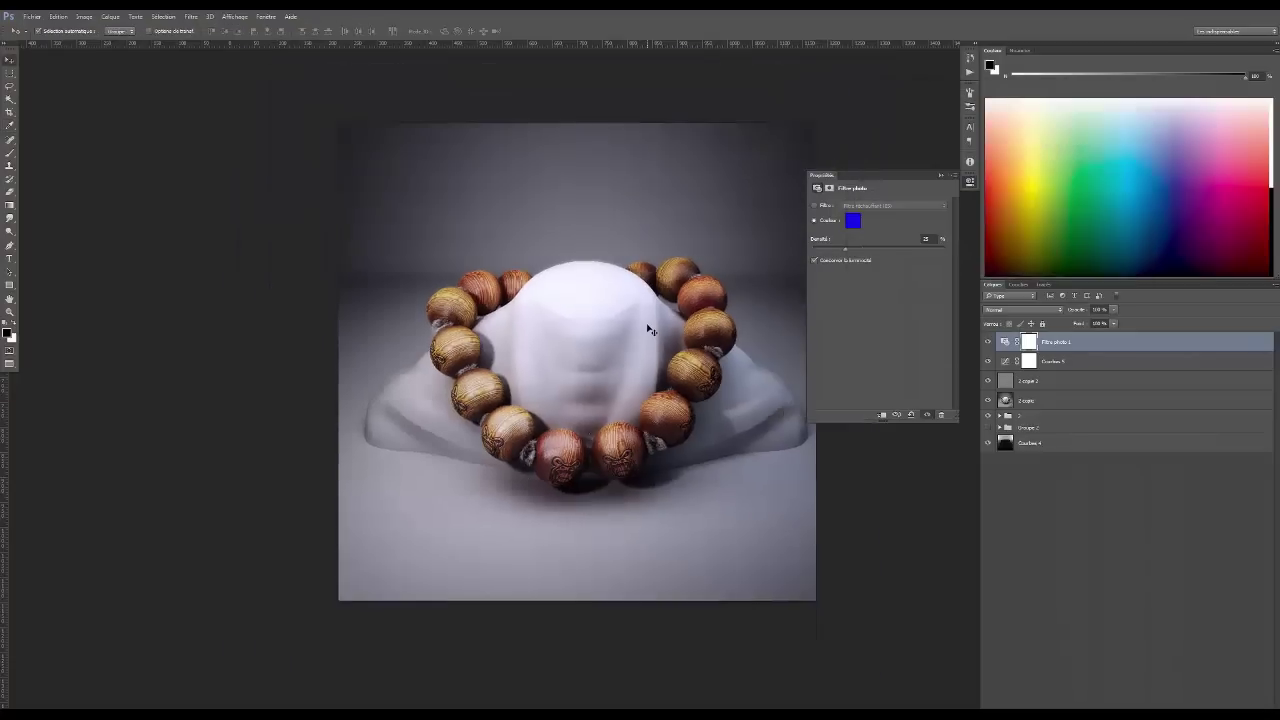
{"action": "key", "text": "ctrl+plus"}
{"action": "key", "text": "f"}
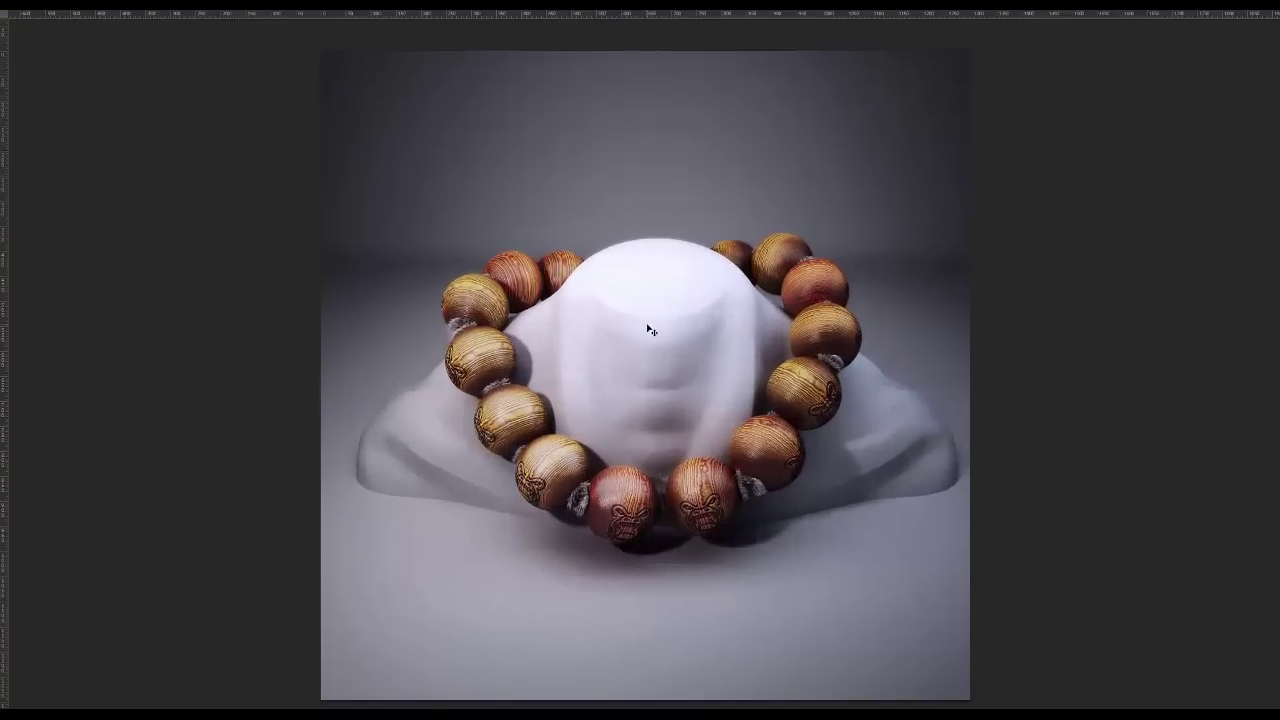
{"action": "key", "text": "f"}
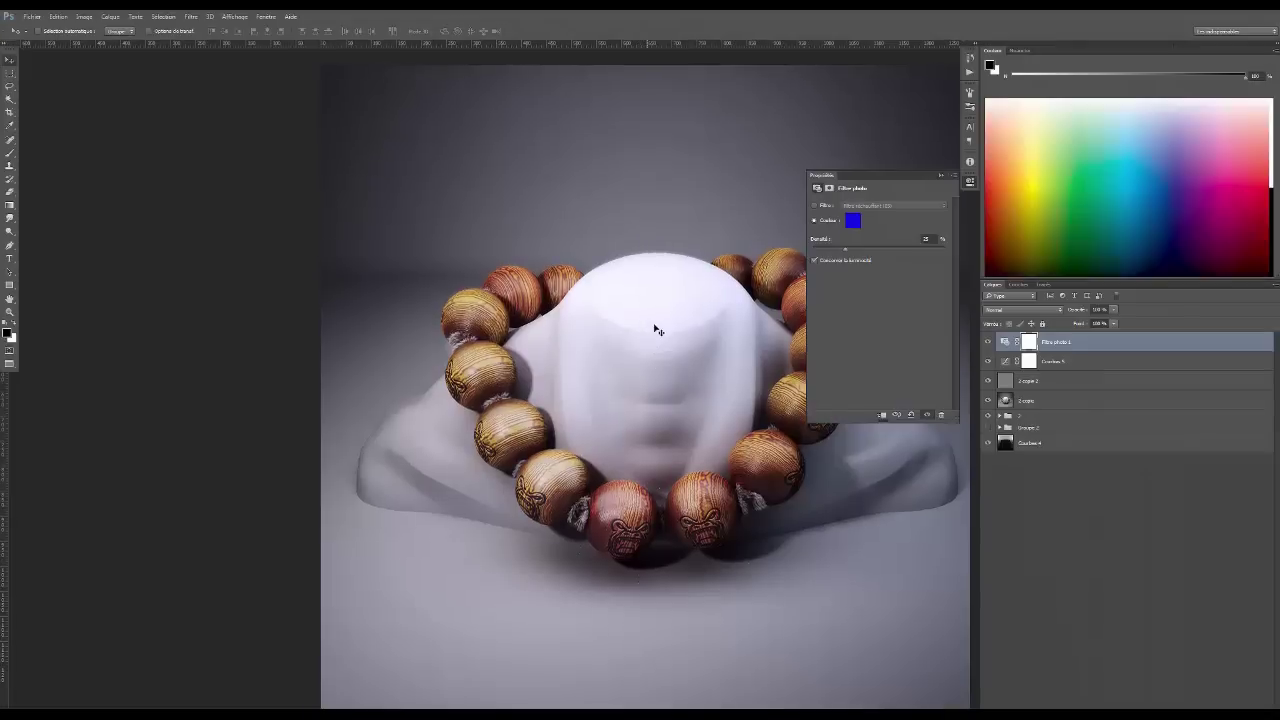
Merge the photo filter, curves, sharpening and merged copy layers into a single layer
{"action": "left_click", "coordinate": [1008, 366], "text": "shift"}
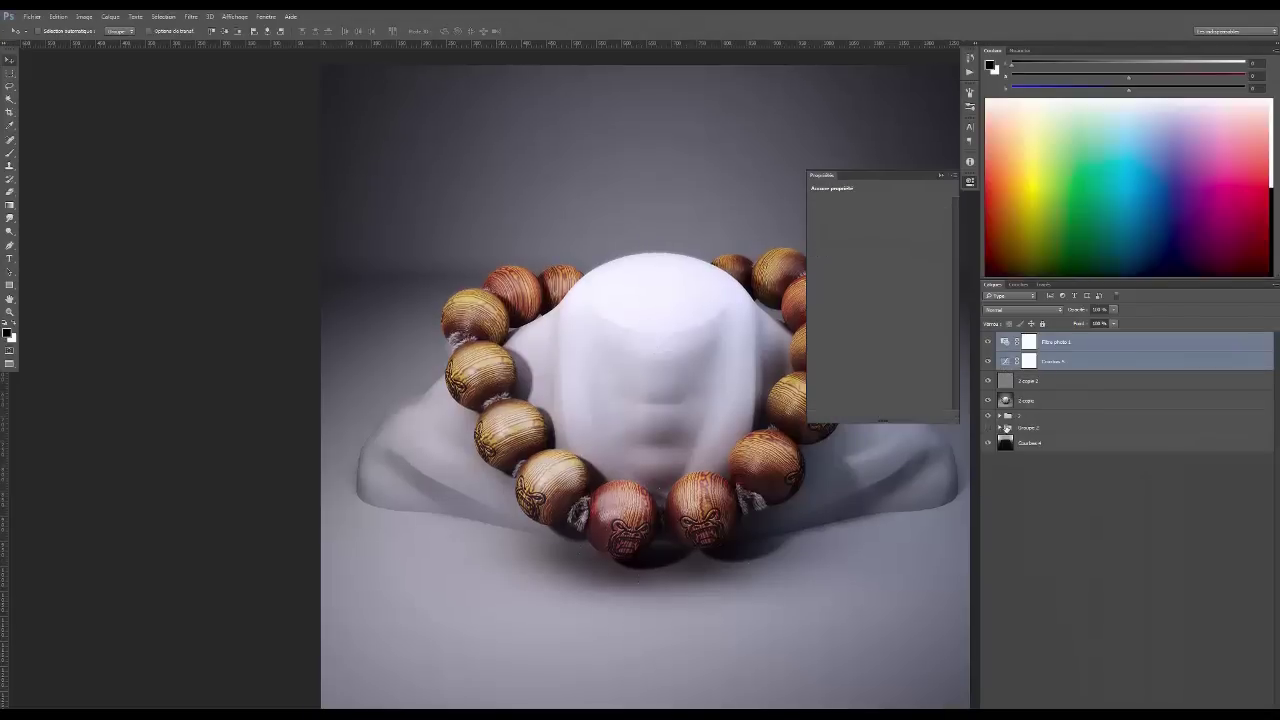
{"action": "left_click", "coordinate": [1008, 406]}
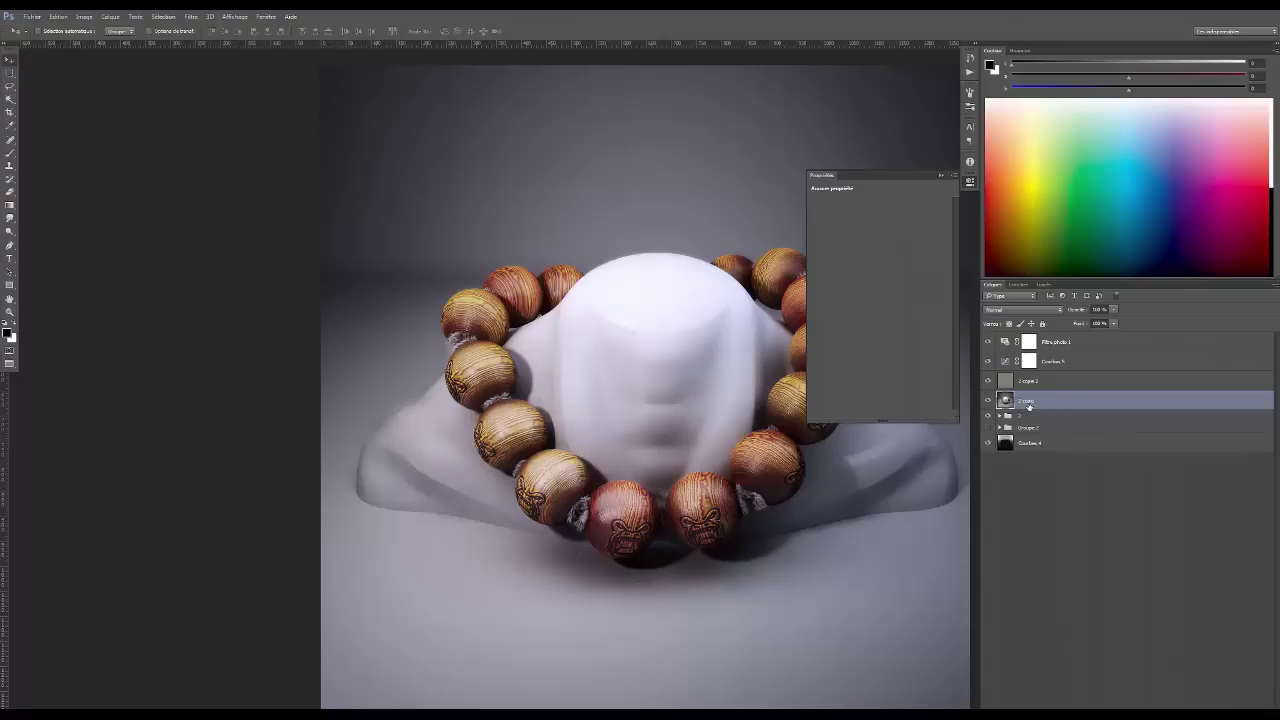
{"action": "left_click", "coordinate": [1007, 345], "text": "shift"}
{"action": "key", "text": "ctrl+e"}
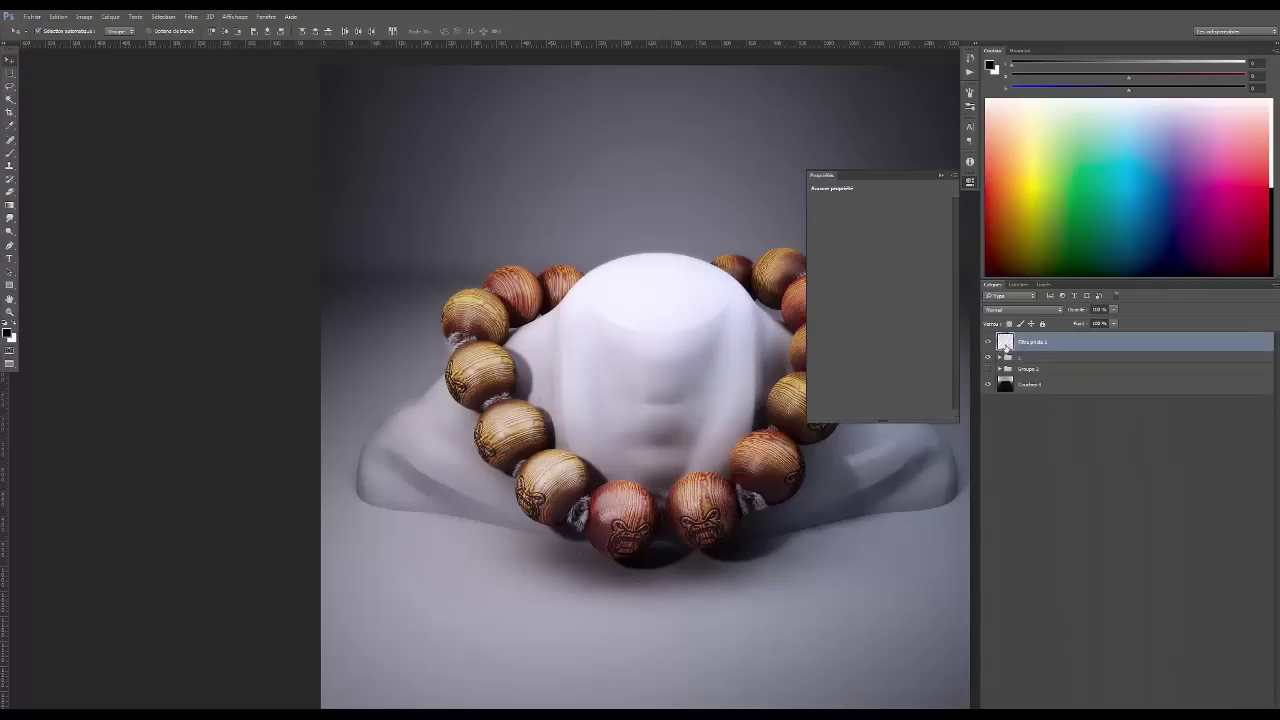
Hide group 2 and unfold Groupe 2 with its Groupe 1 and necklace subgroups to review their layers
{"action": "left_click", "coordinate": [998, 358]}
{"action": "left_click", "coordinate": [999, 358]}
{"action": "left_click", "coordinate": [999, 358]}
{"action": "left_click", "coordinate": [999, 369]}
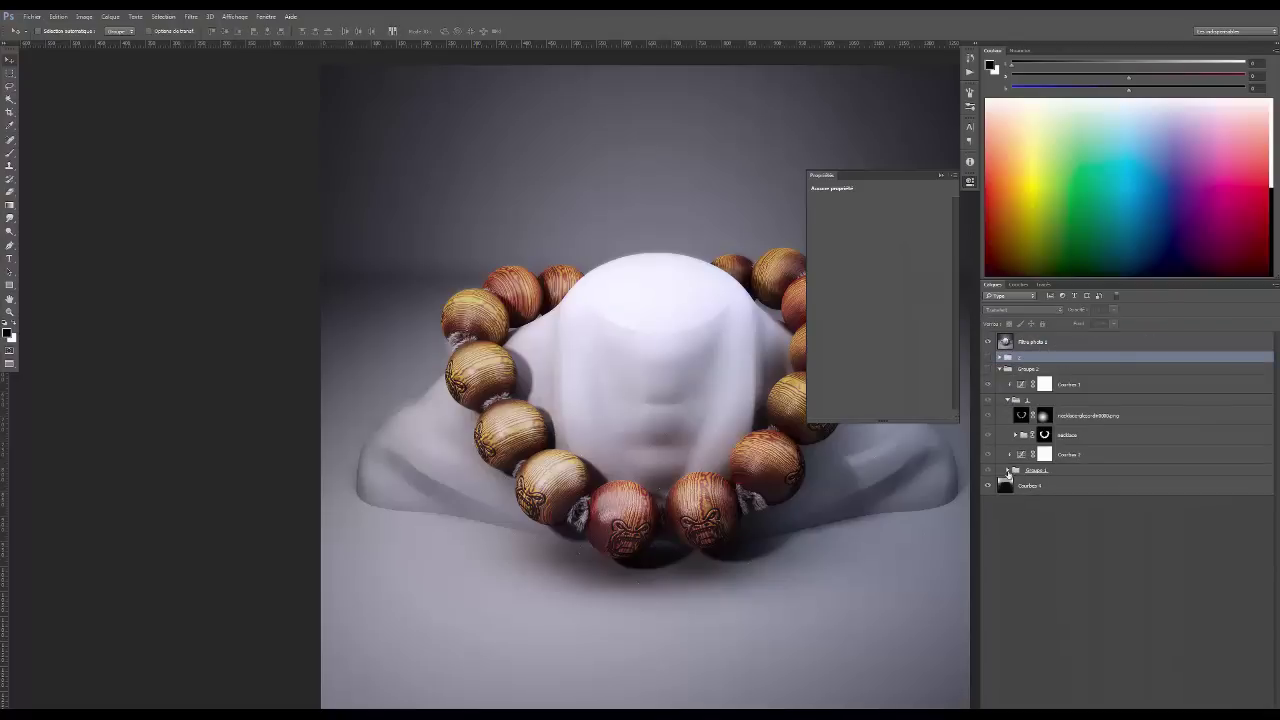
{"action": "left_click", "coordinate": [1007, 471]}
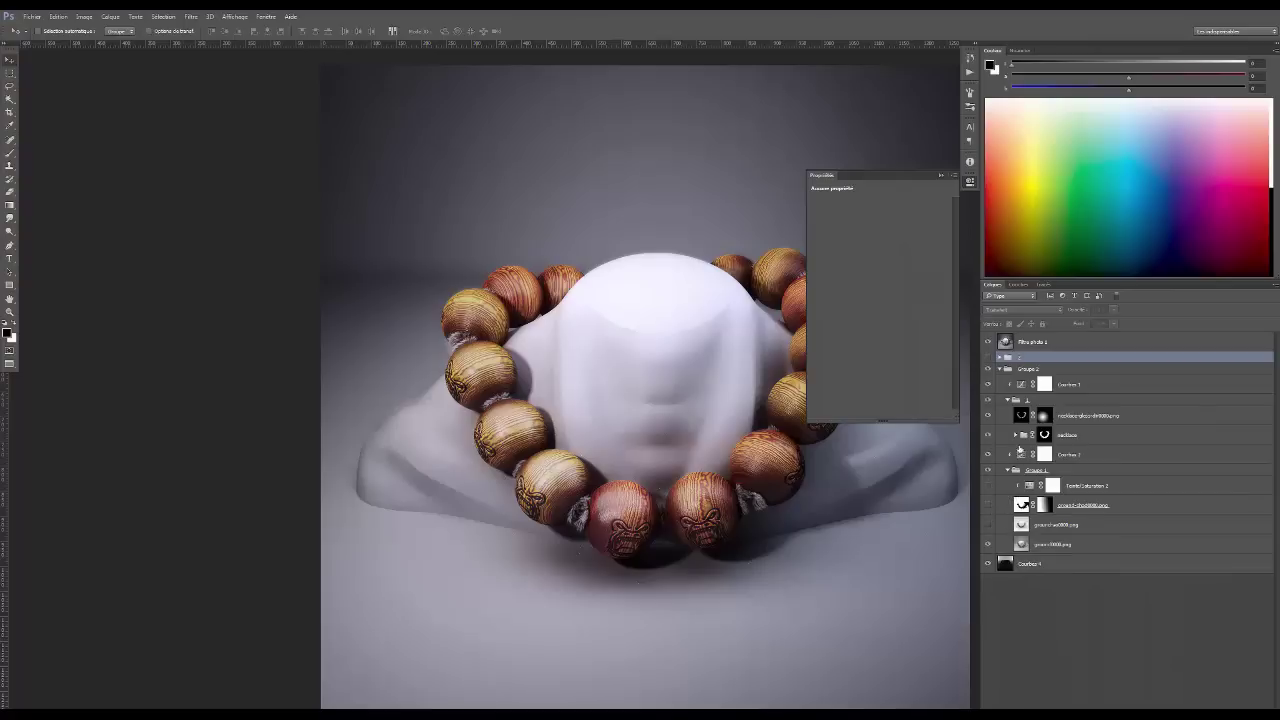
{"action": "left_click", "coordinate": [1016, 435]}
{"action": "left_click", "coordinate": [999, 369]}
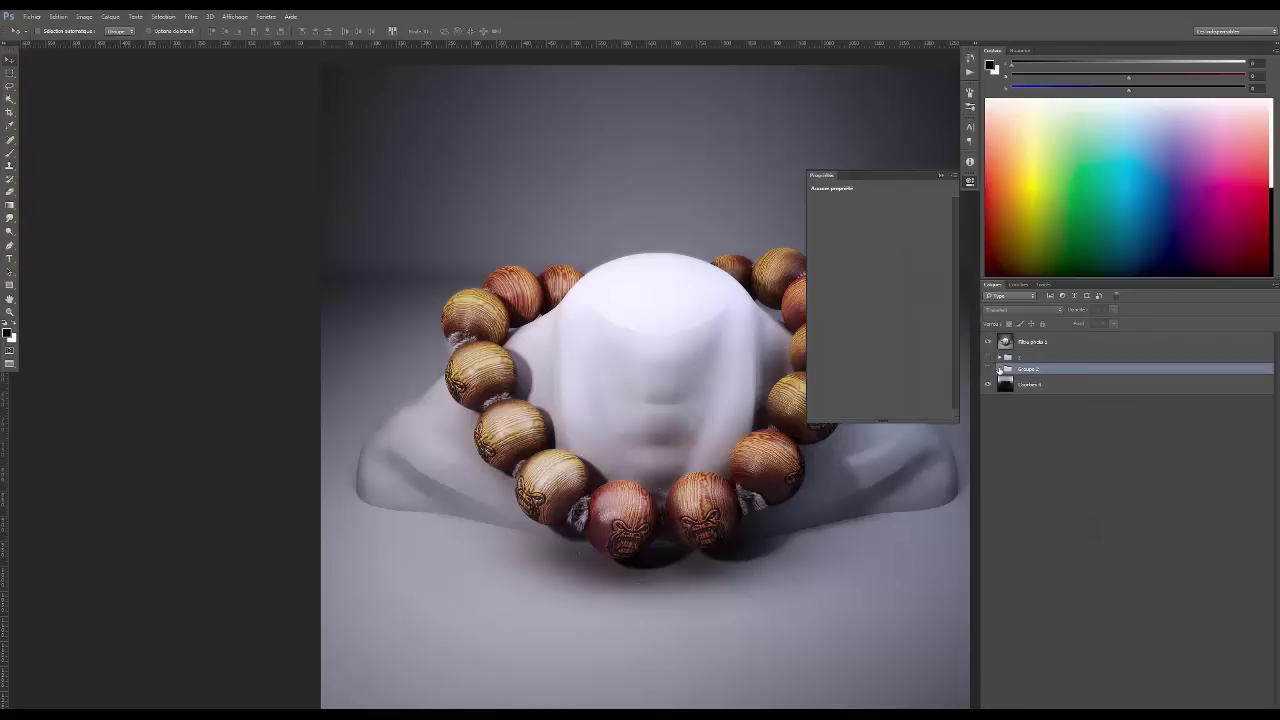
Hide the merged result and show Groupe 2 with its corrections and extra passes hidden, leaving the raw ground and necklace renders
{"action": "left_click", "coordinate": [988, 342]}
{"action": "left_click", "coordinate": [988, 342]}
{"action": "left_click", "coordinate": [999, 369]}
{"action": "left_click", "coordinate": [988, 370]}
{"action": "left_click", "coordinate": [988, 370]}
{"action": "left_click", "coordinate": [988, 342]}
{"action": "key", "text": "f"}
{"action": "key", "text": "ctrl+plus"}
{"action": "key", "text": "ctrl+plus"}
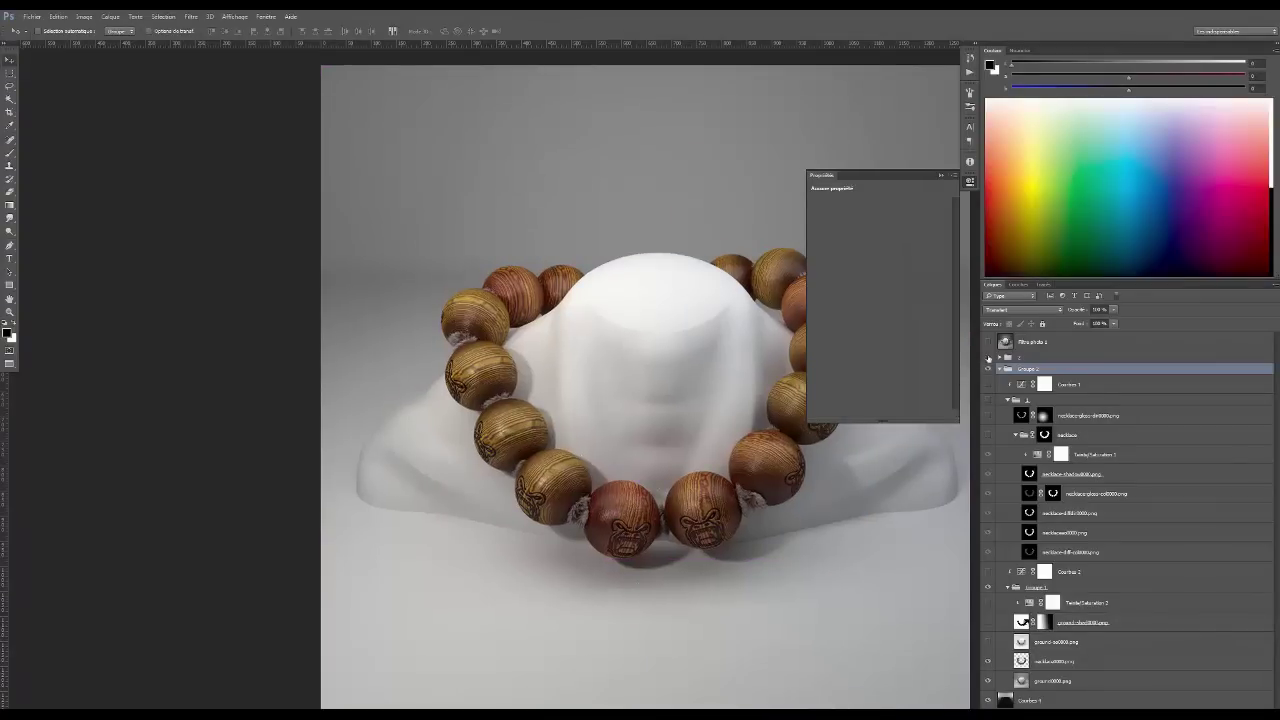
Compare the raw render with the final composite by alternately showing and hiding the merged Filtre photo layer, ending with it shown
{"action": "left_click", "coordinate": [988, 342]}
{"action": "left_click_drag", "start_coordinate": [768, 507], "coordinate": [681, 480]}
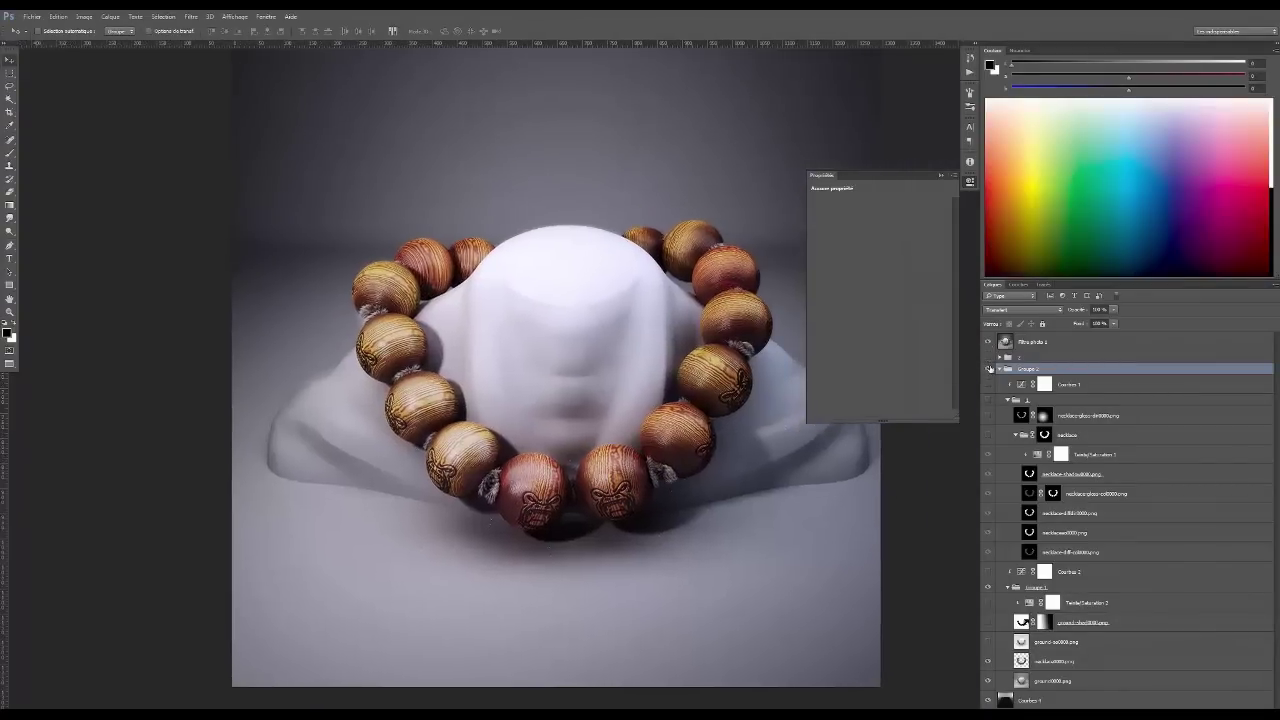
{"action": "left_click", "coordinate": [988, 342]}
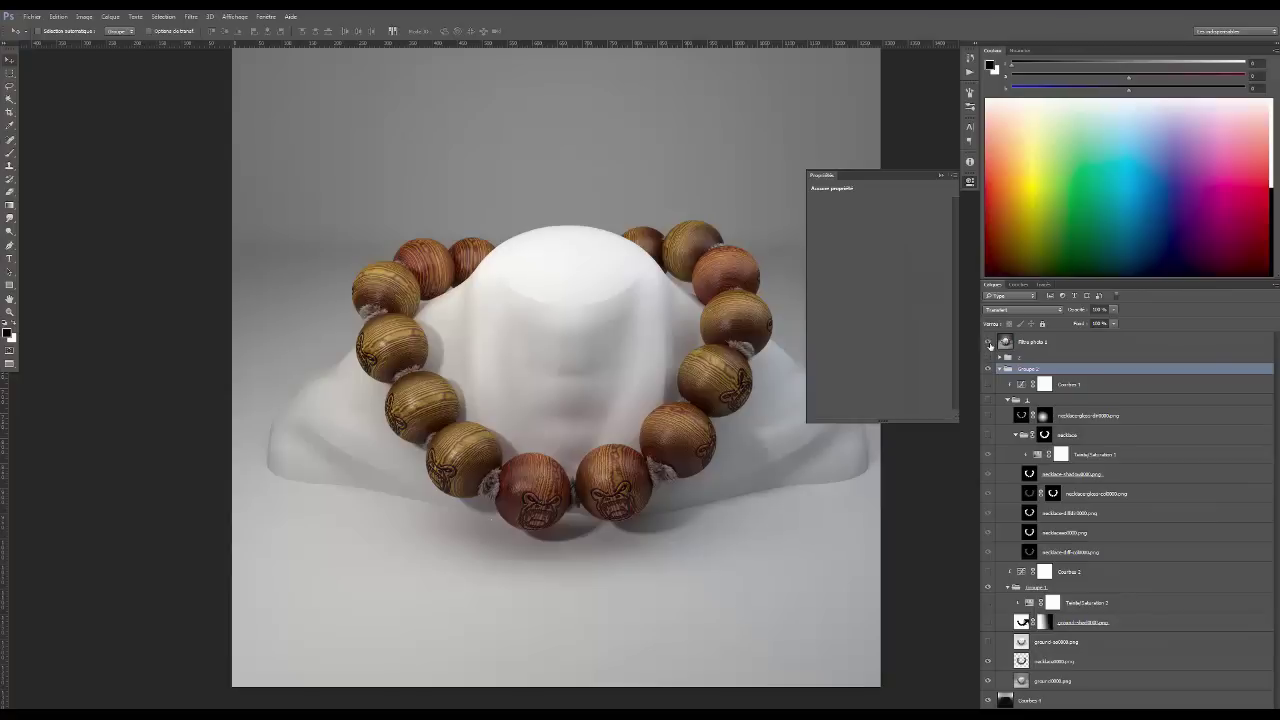
{"action": "left_click", "coordinate": [988, 342]}
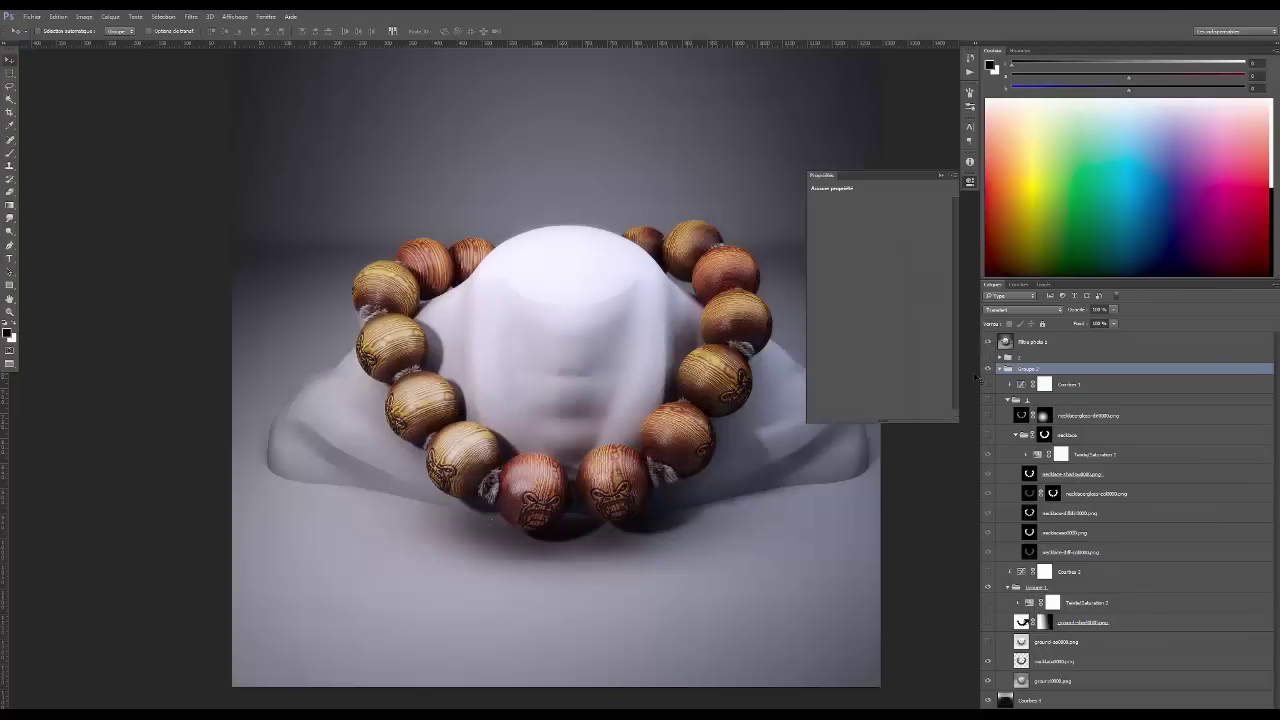
{"action": "left_click", "coordinate": [988, 342]}
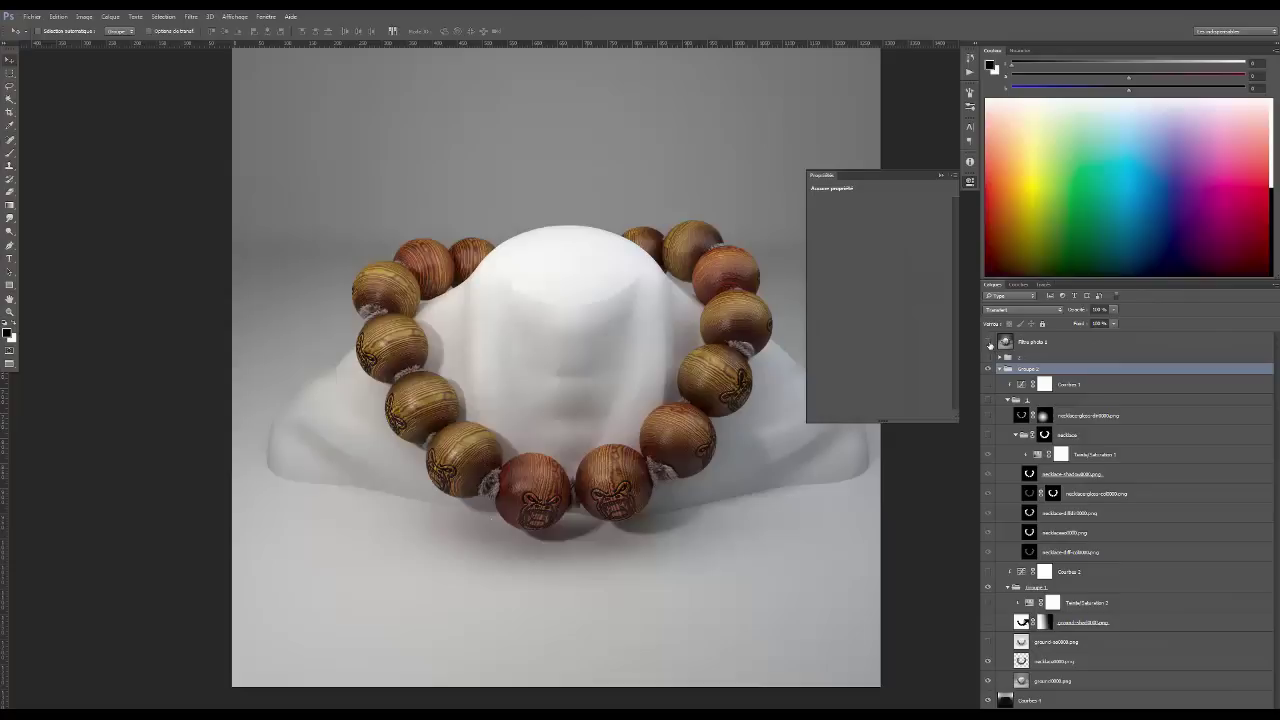
{"action": "left_click", "coordinate": [988, 342]}
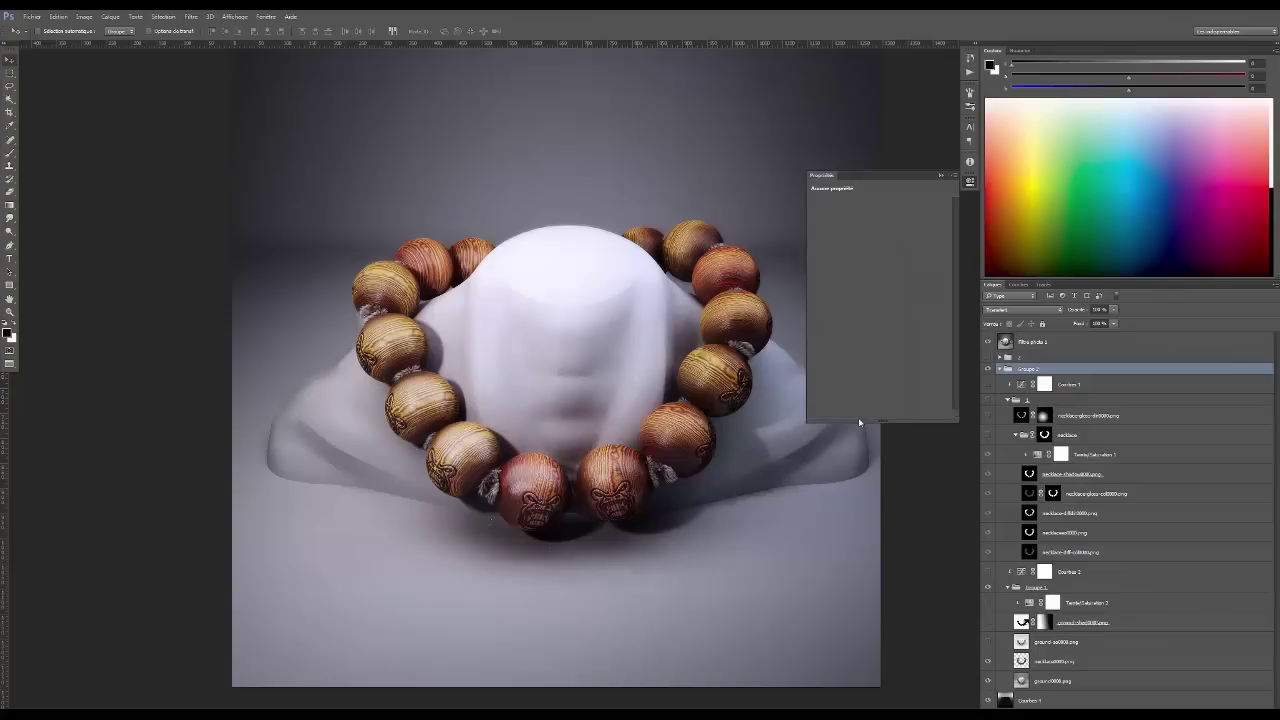